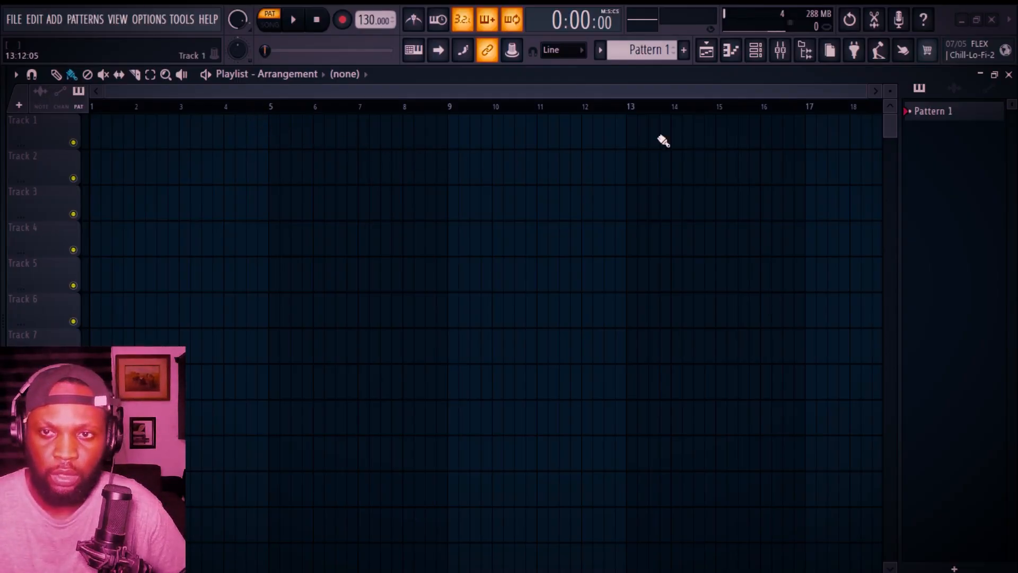
Step: Import all WAV stems from the Quit_Stems folder into the playlist
click(961, 20)
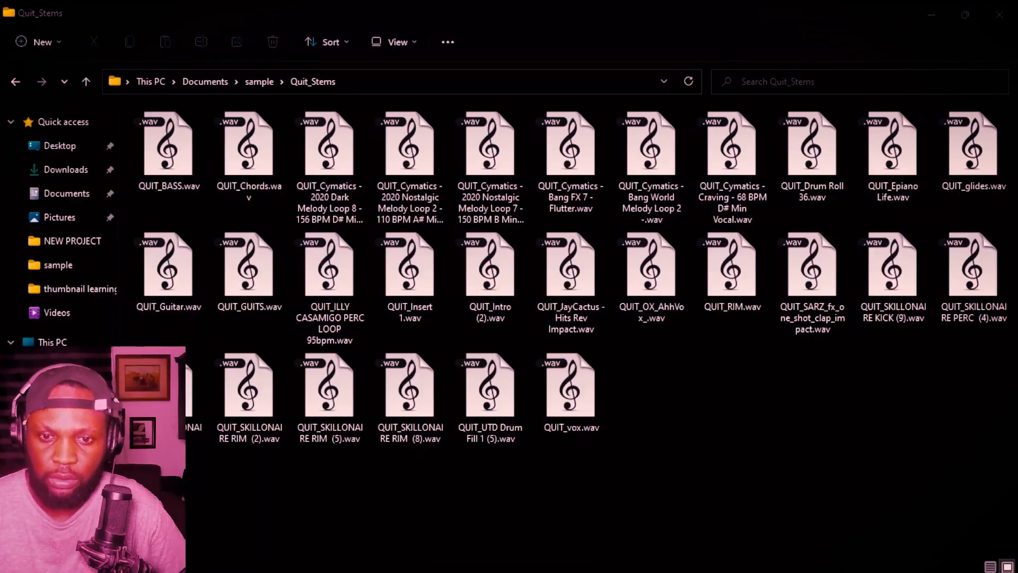
click(509, 557)
drag(575, 154, 325, 357)
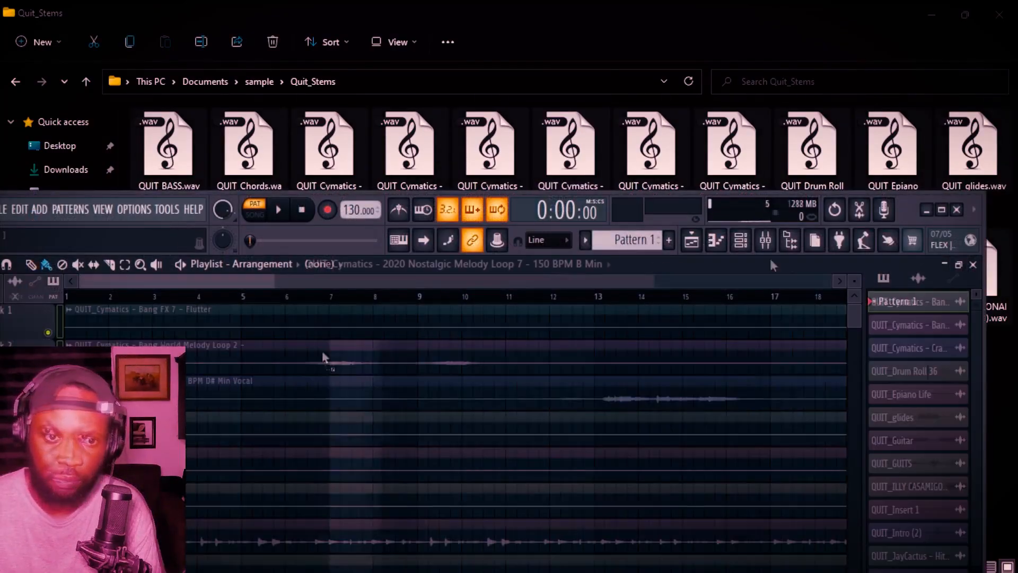
click(942, 210)
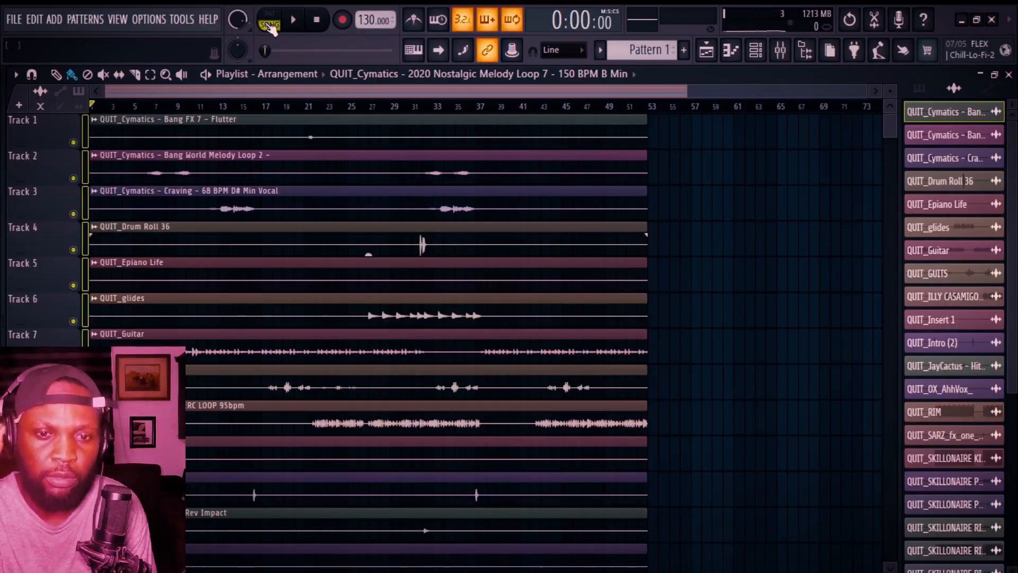
Step: Play the arrangement from the start and stop it
key(space)
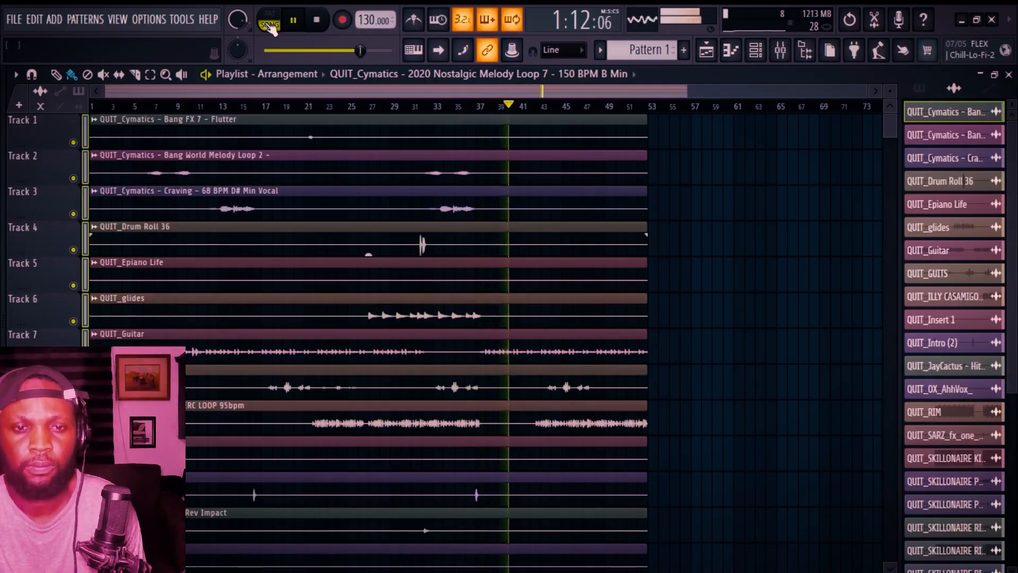
key(space)
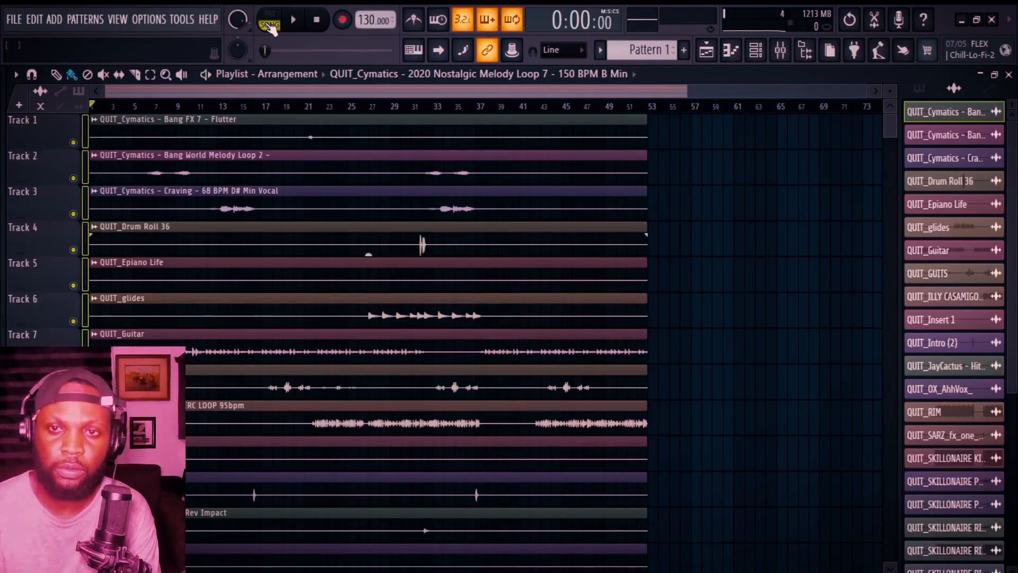
Step: Select all channels in the channel rack and randomize their colors
click(757, 49)
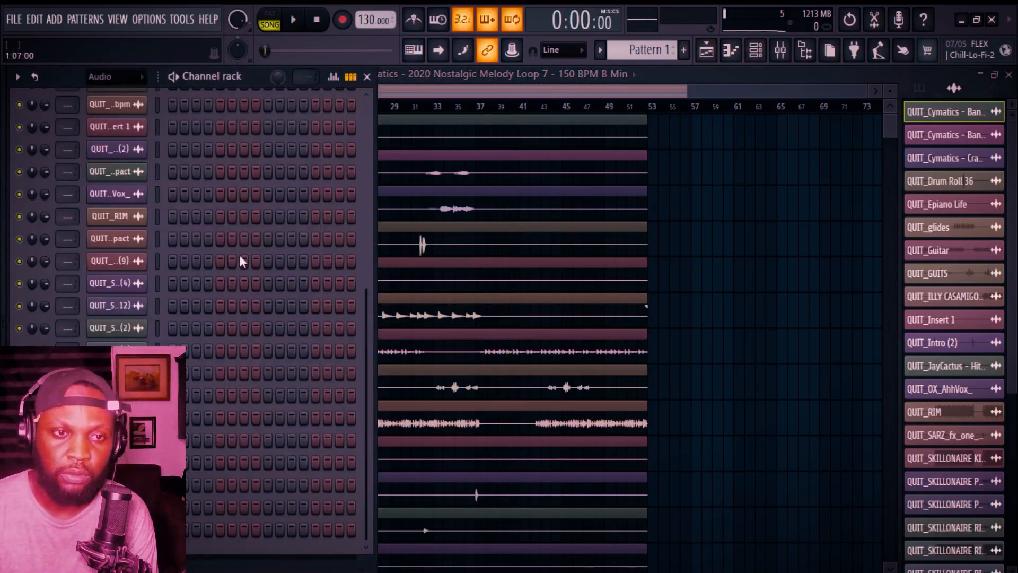
scroll(186, 270, up, 5)
double_click(155, 113)
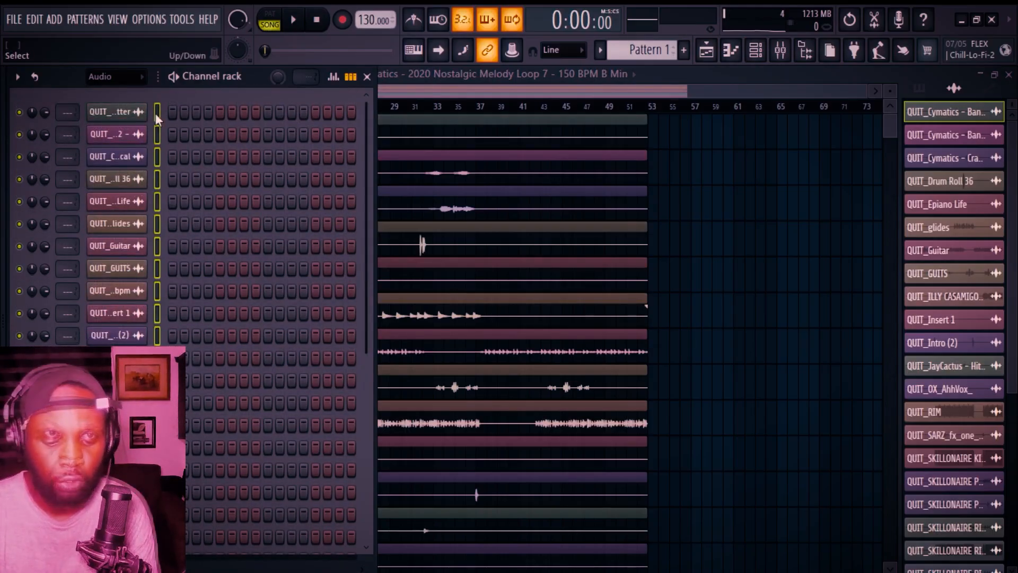
key(alt+r)
key(alt+r)
key(alt+r)
key(alt+r)
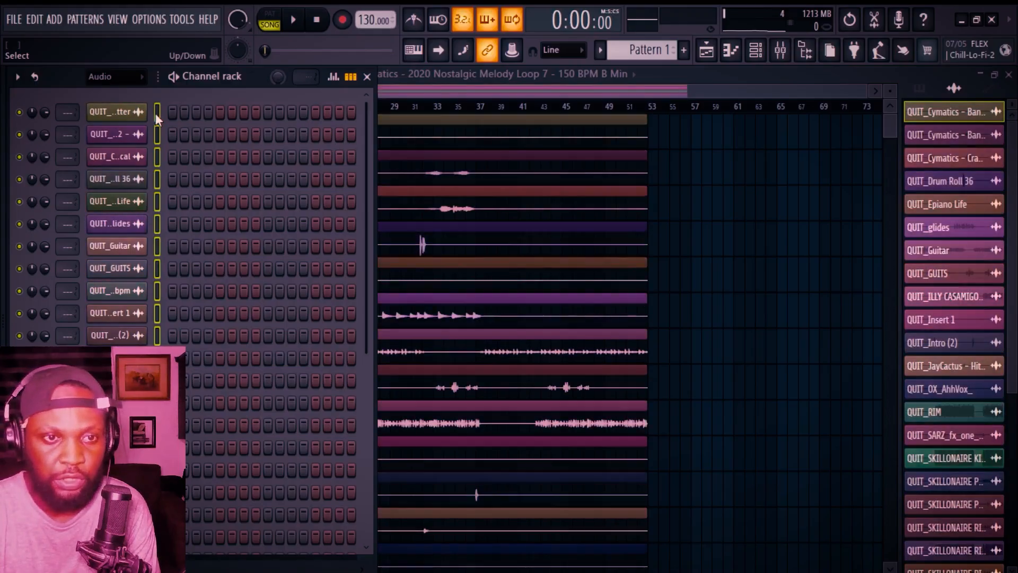
key(alt+r)
key(alt+r)
key(alt+r)
key(alt+r)
key(alt+r)
key(alt+r)
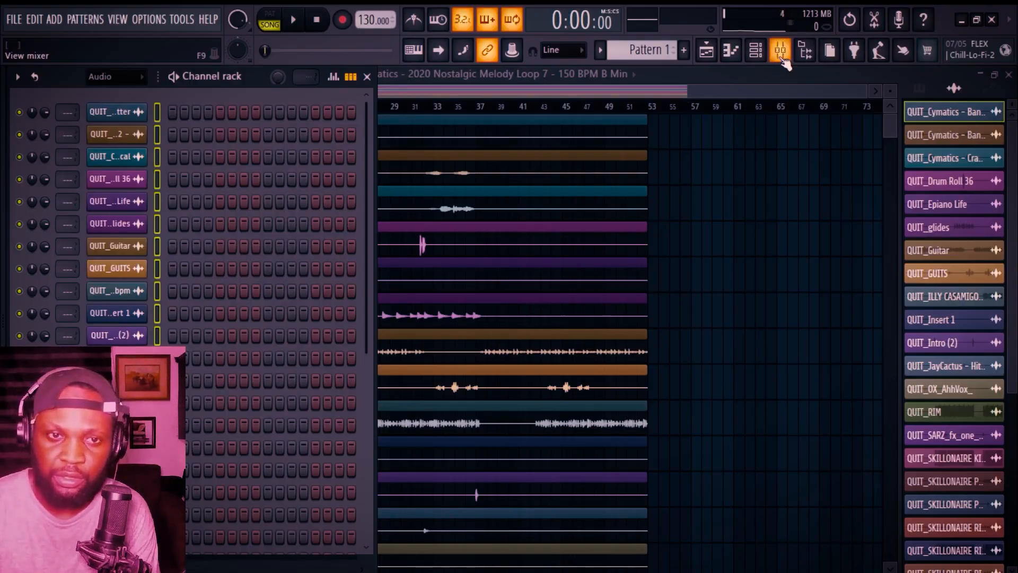
Step: Open the mixer and route all channels to consecutive mixer inserts starting at insert 1
click(782, 50)
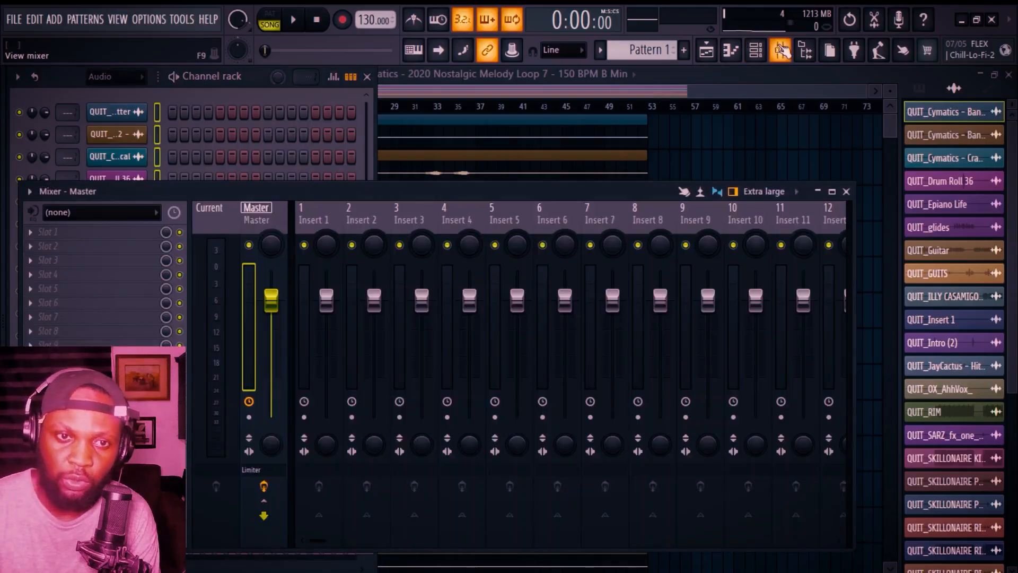
click(831, 191)
click(297, 105)
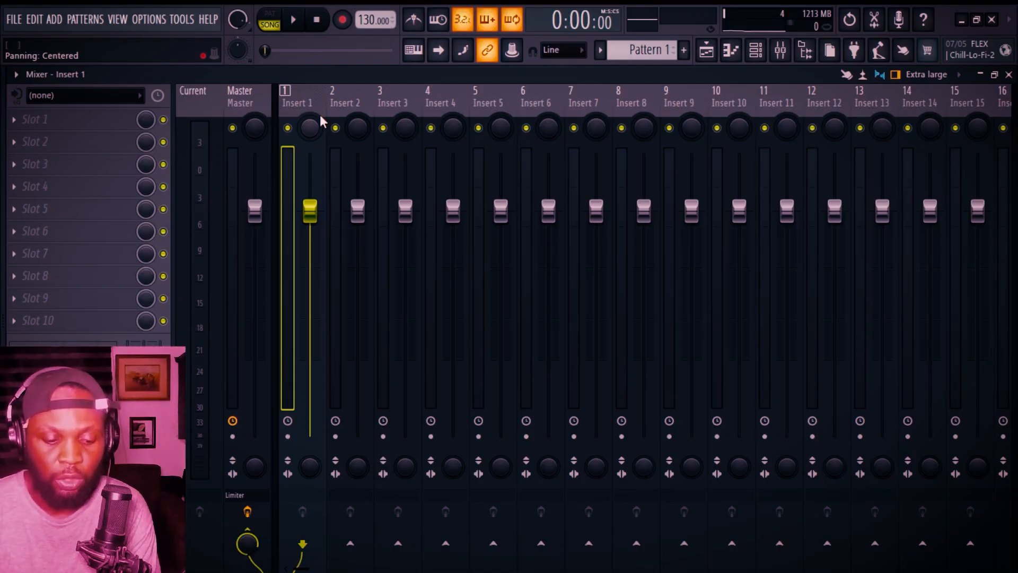
key(ctrl+shift+l)
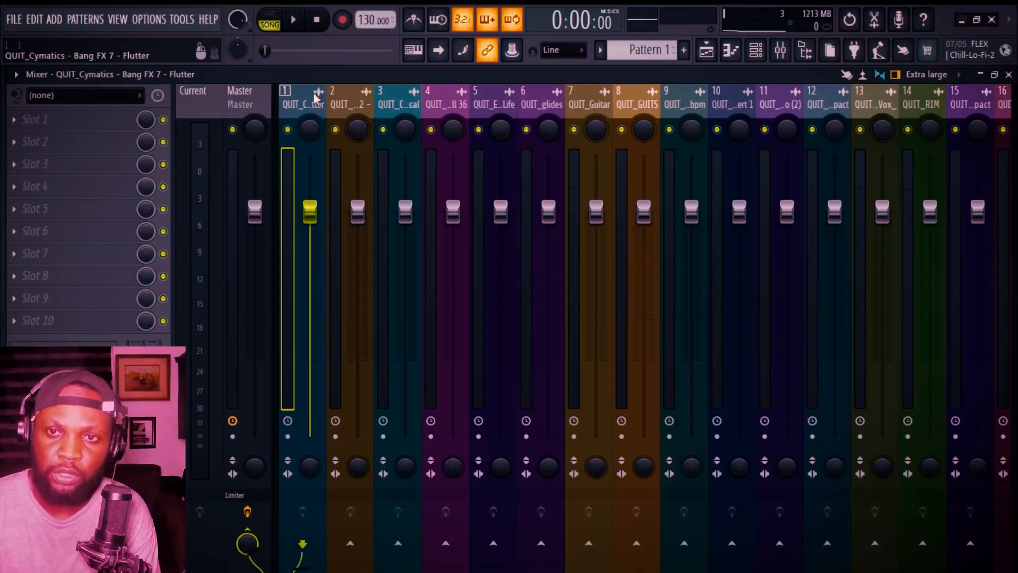
Step: Switch the mixer layout to Compact 2
click(937, 75)
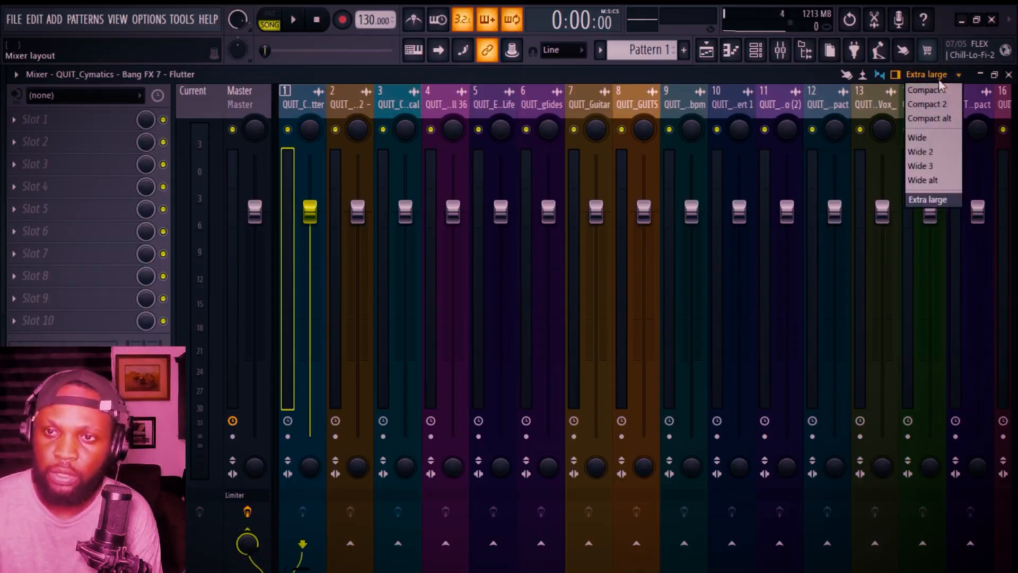
click(942, 106)
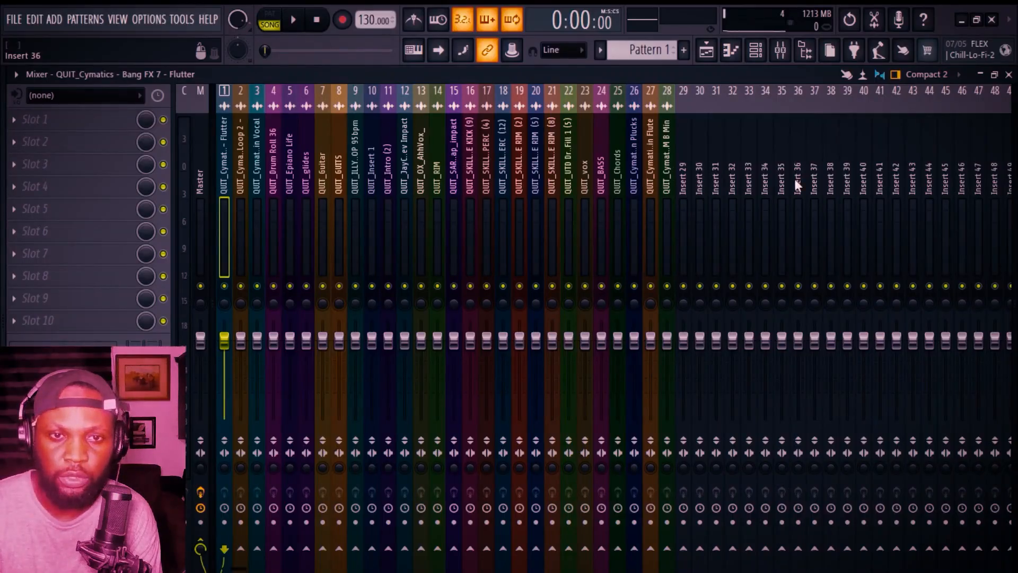
click(707, 50)
click(707, 51)
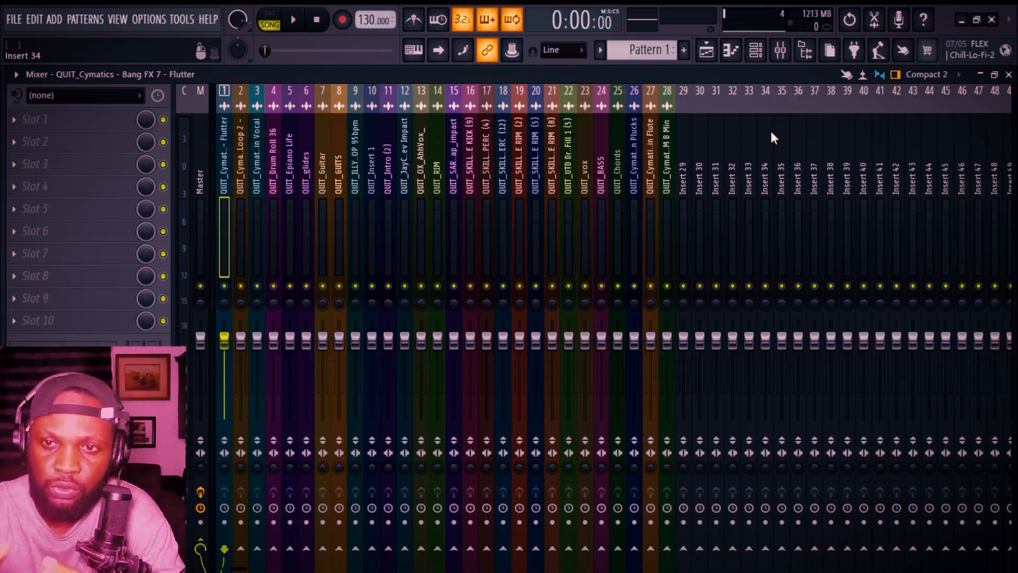
Step: Name mixer insert 35 Drum mix using a preset name
double_click(771, 137)
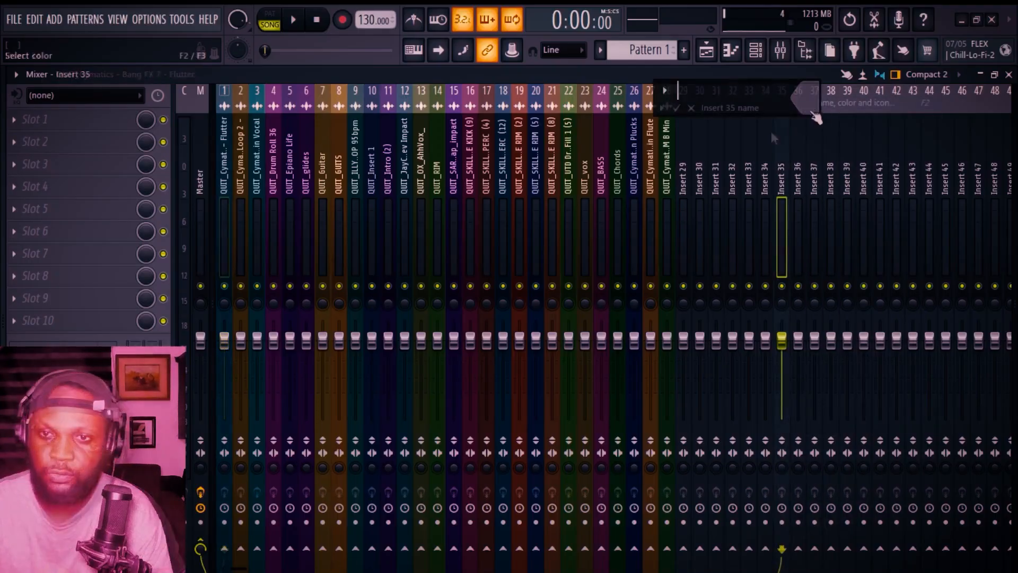
click(660, 107)
click(830, 138)
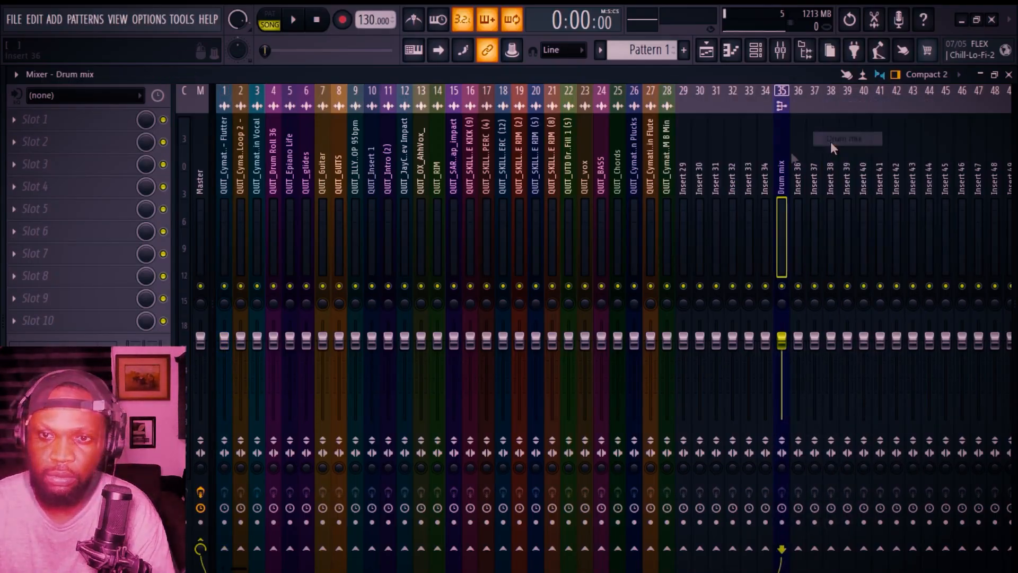
Step: Name mixer insert 36 Perc bus
click(797, 147)
right_click(797, 145)
click(825, 106)
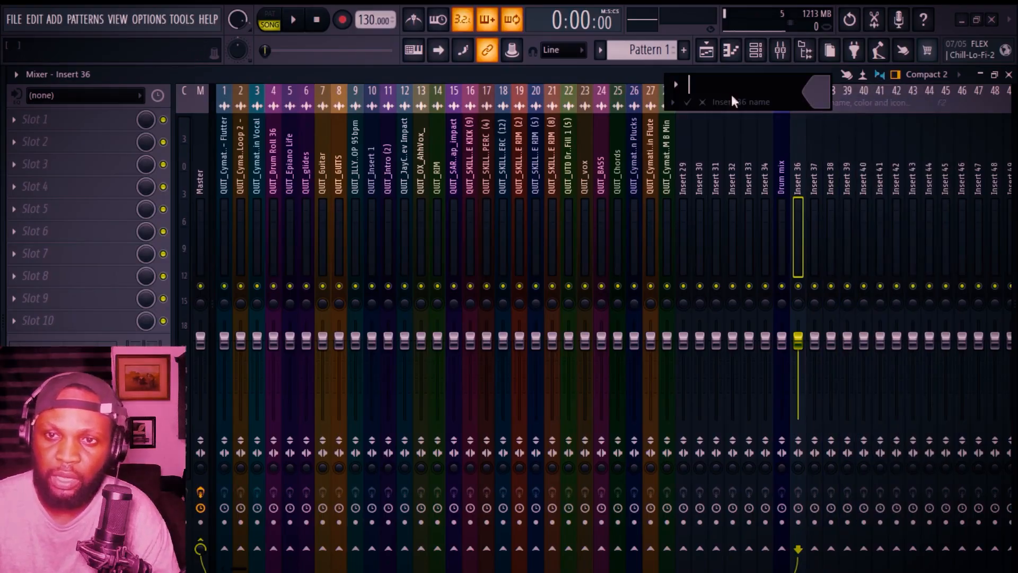
click(670, 101)
click(780, 140)
right_click(797, 131)
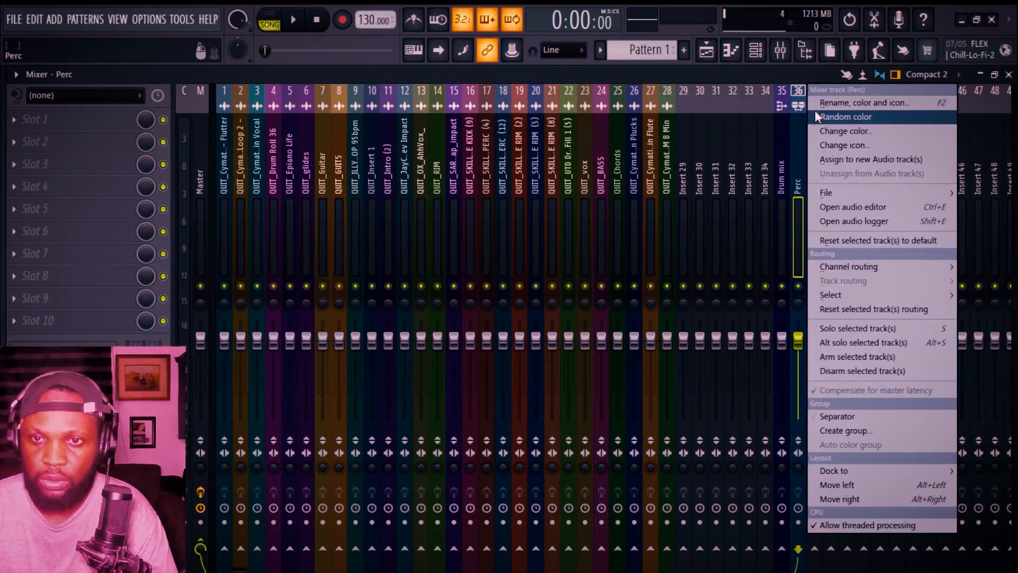
click(815, 109)
text(Perc bus)
key(Return)
Step: Name mixer insert 37 Melodic mix
click(817, 126)
right_click(818, 126)
click(928, 151)
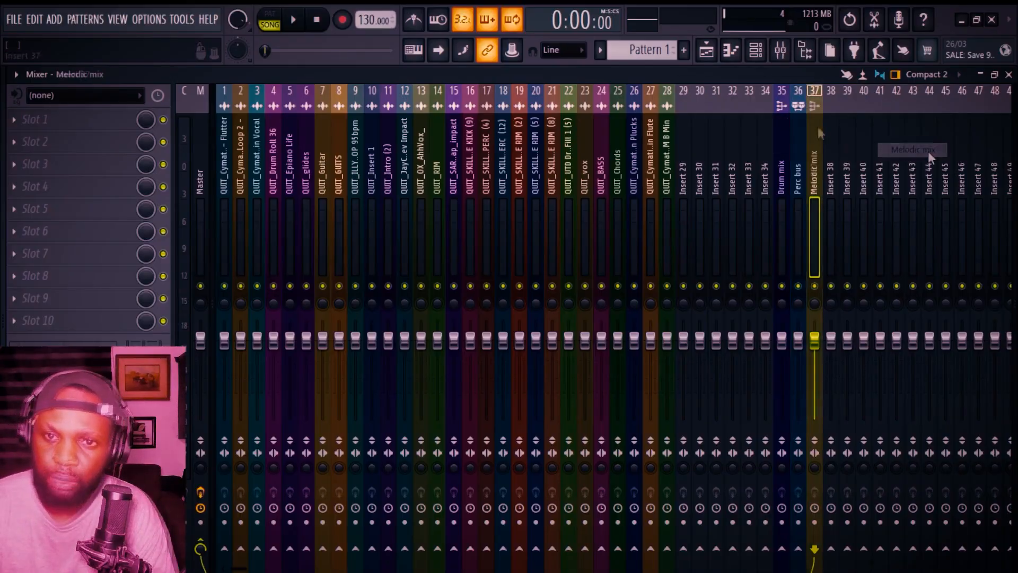
Step: Name mixer insert 38 Side Melodic mix
click(830, 153)
right_click(831, 153)
click(856, 107)
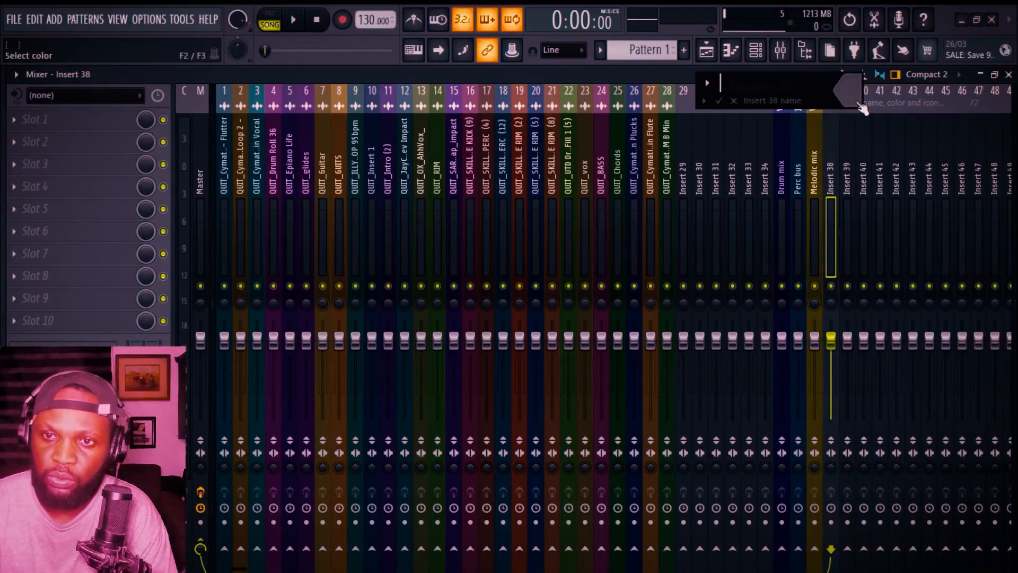
click(705, 105)
click(933, 151)
click(724, 87)
text(Side Melodic mix)
key(Return)
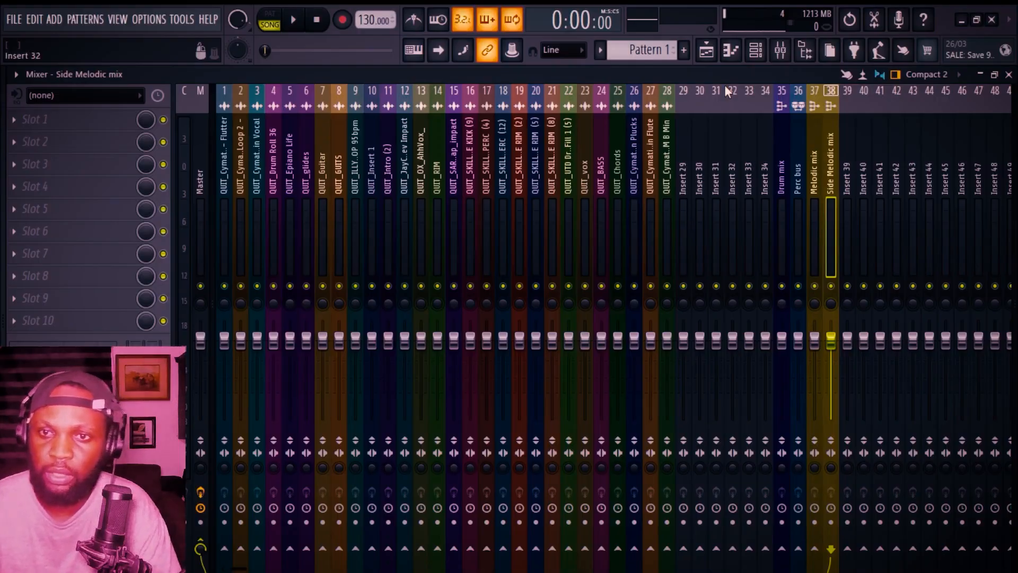
Step: Name mixer insert 39 Verb send using a preset name
right_click(847, 153)
click(872, 106)
click(719, 105)
click(926, 178)
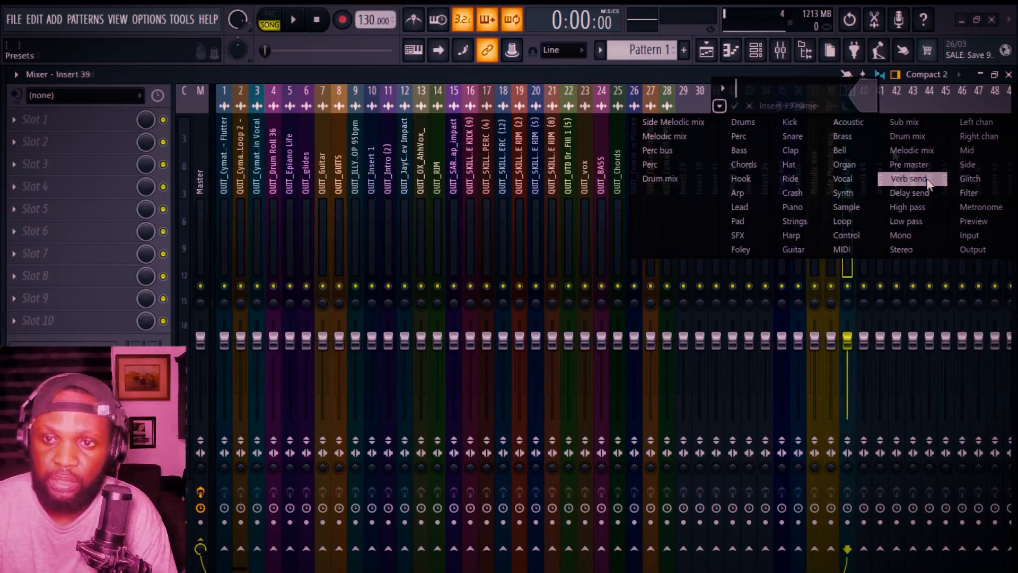
Step: Name mixer insert 40 Delay send using a preset name
click(863, 126)
right_click(864, 126)
click(889, 103)
click(734, 104)
click(928, 192)
Step: Name mixer insert 41 bass buss and give it a guitar icon
click(880, 117)
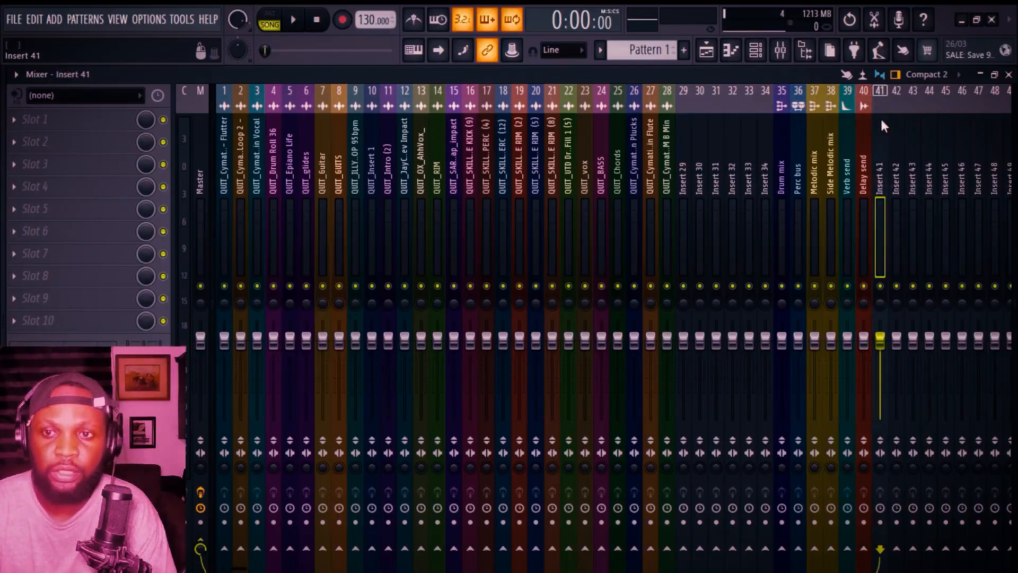
right_click(882, 118)
click(901, 103)
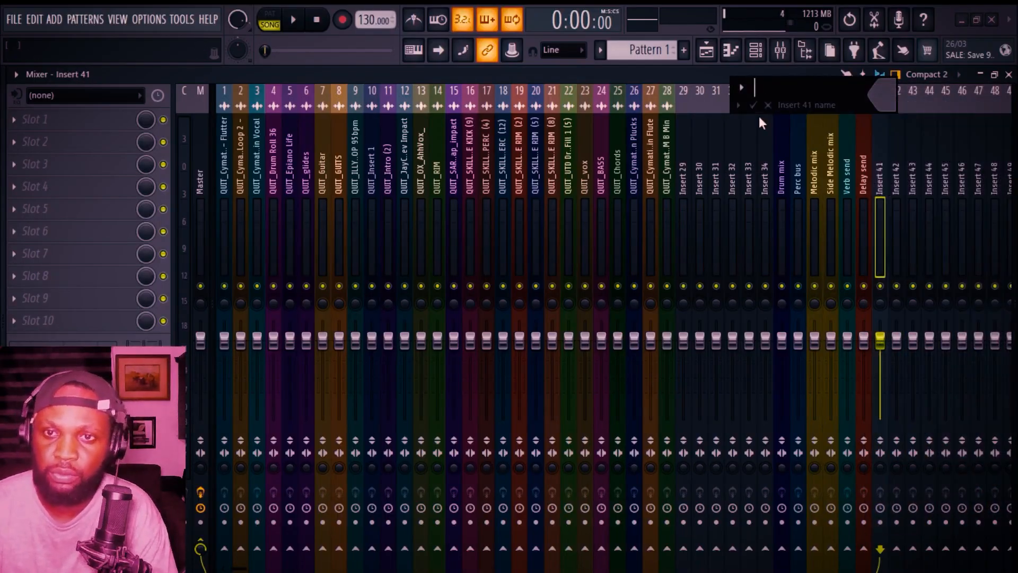
text(bass buss)
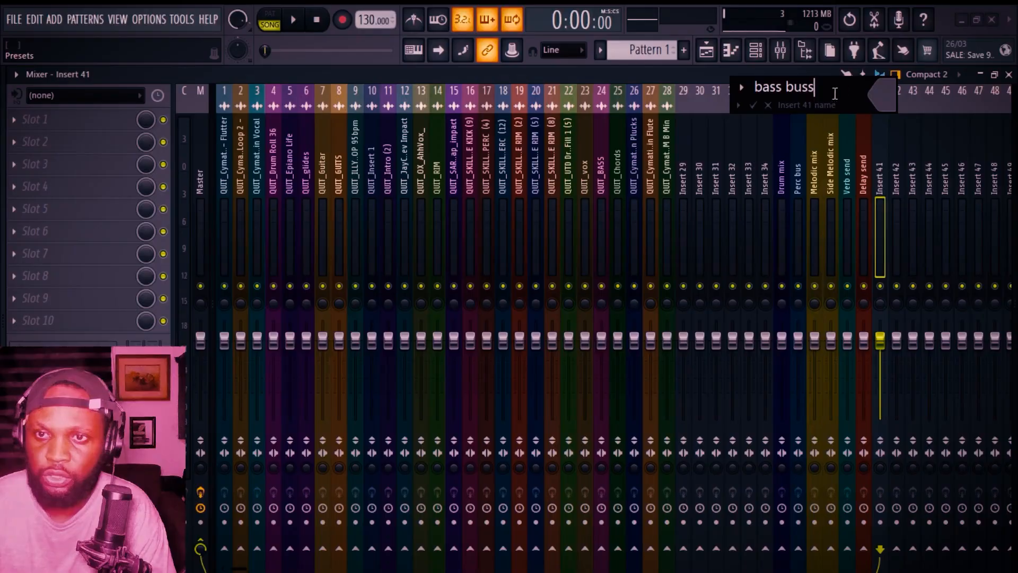
click(884, 96)
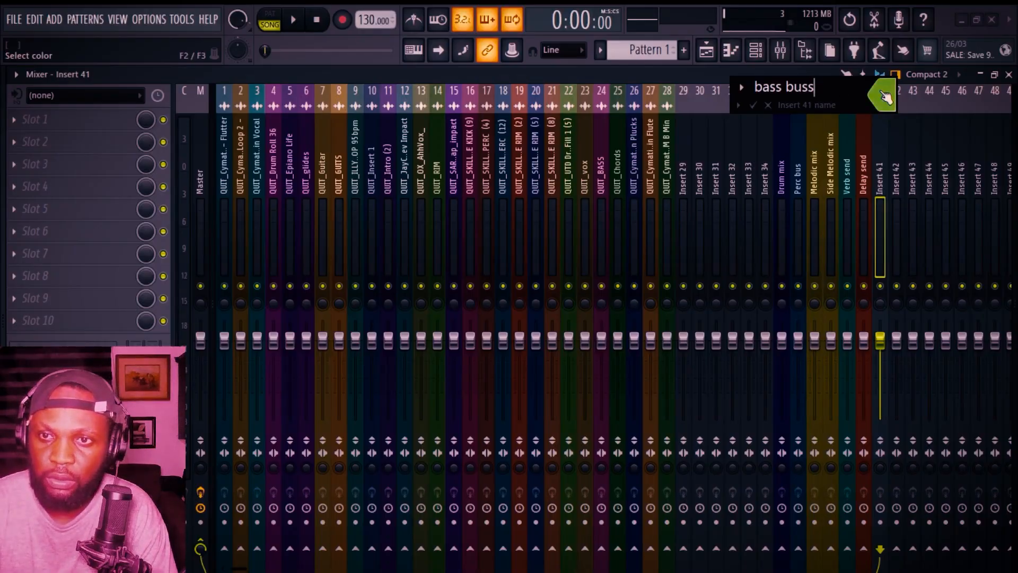
click(768, 105)
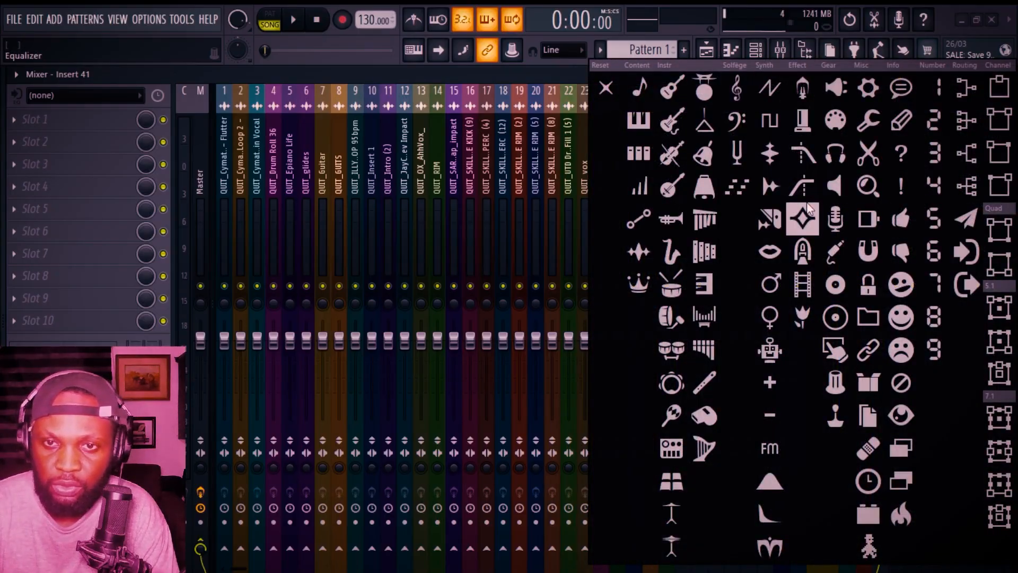
click(671, 121)
Step: Select the bus inserts 35 to 41 and dock them to the right side of the mixer
click(795, 143)
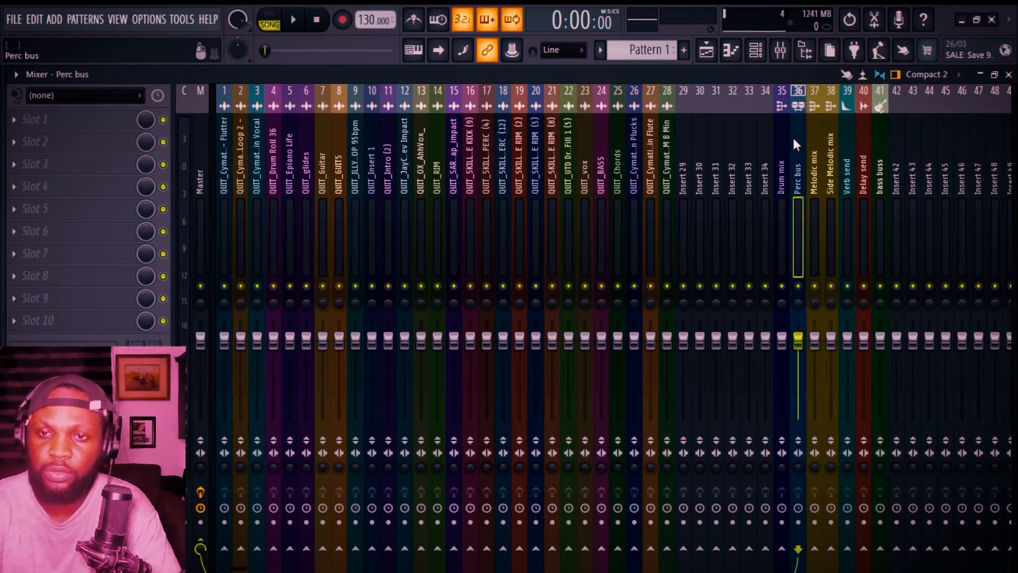
click(785, 145)
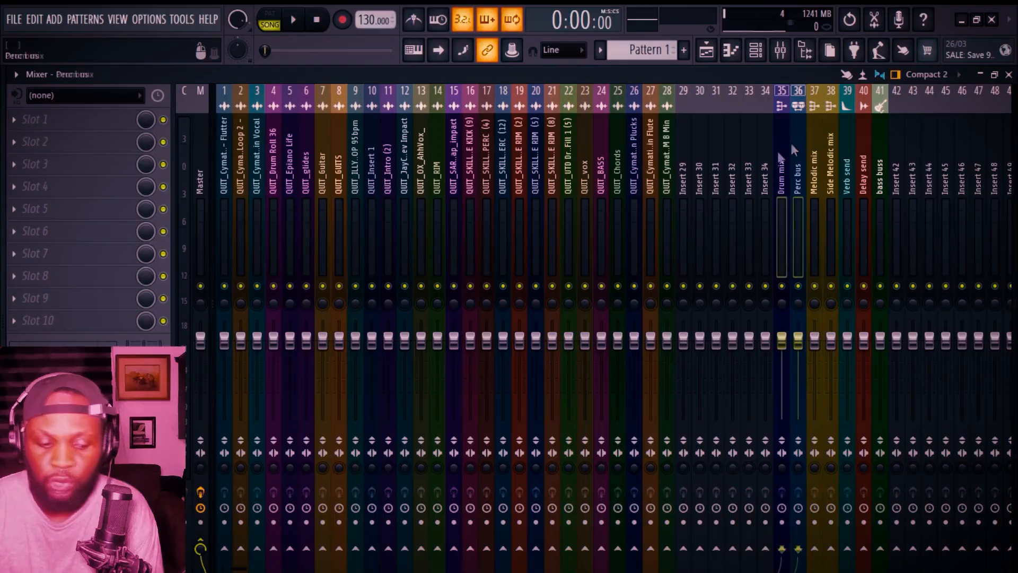
ctrl+click(797, 147)
drag(812, 145, 880, 126)
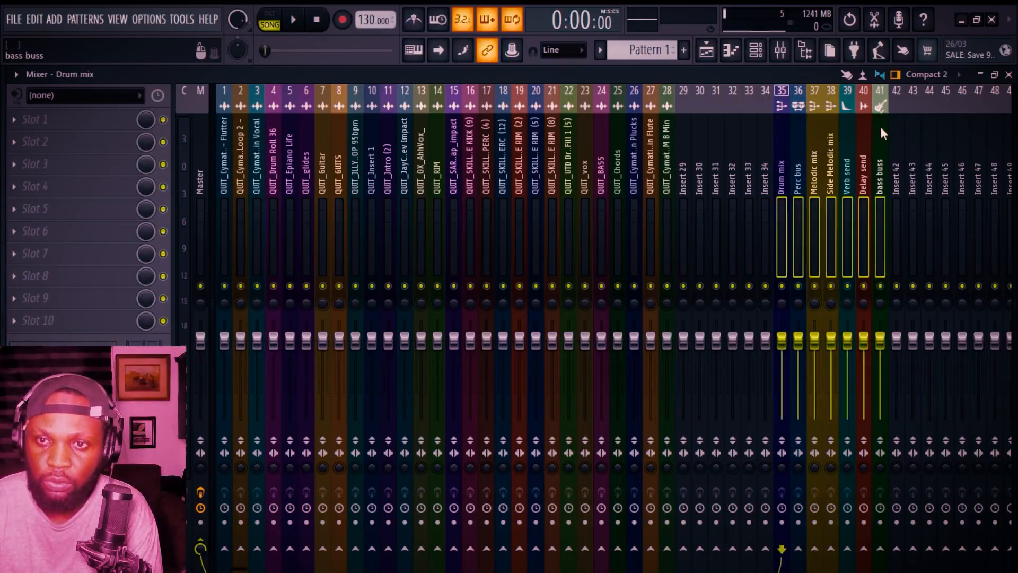
right_click(858, 129)
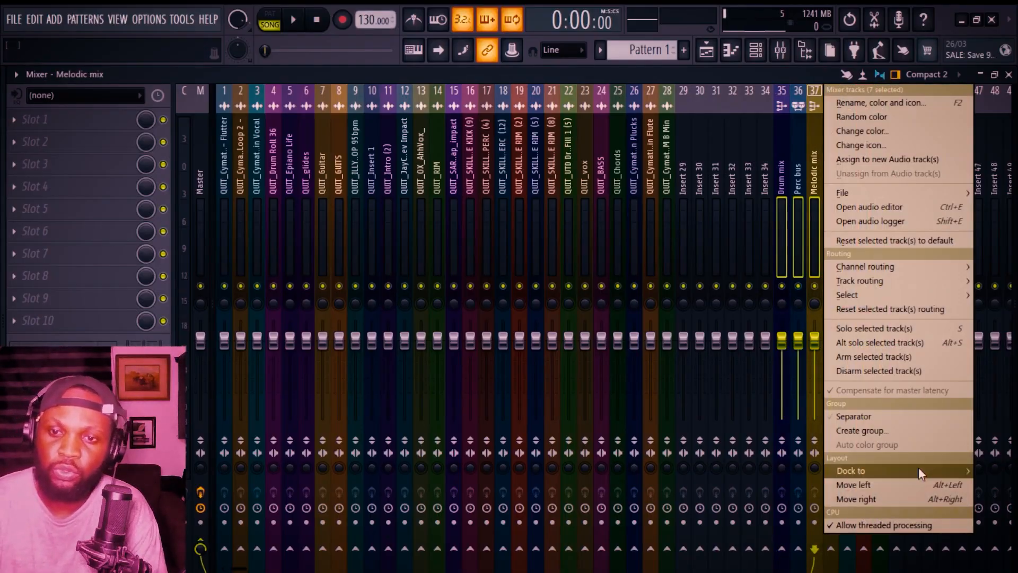
click(801, 496)
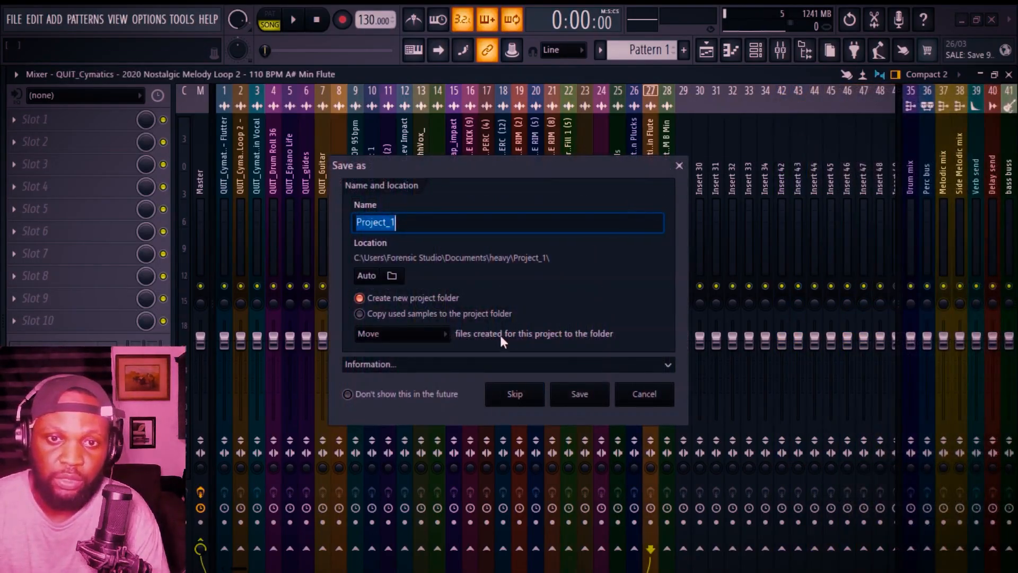
Step: Save the project as Quit_Mix
text(Quit_Mix)
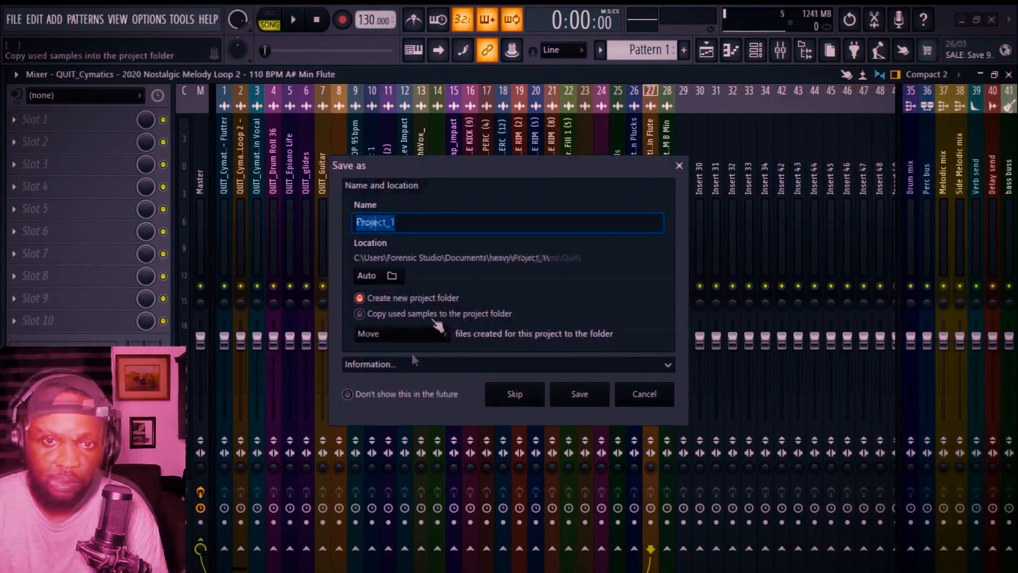
key(Return)
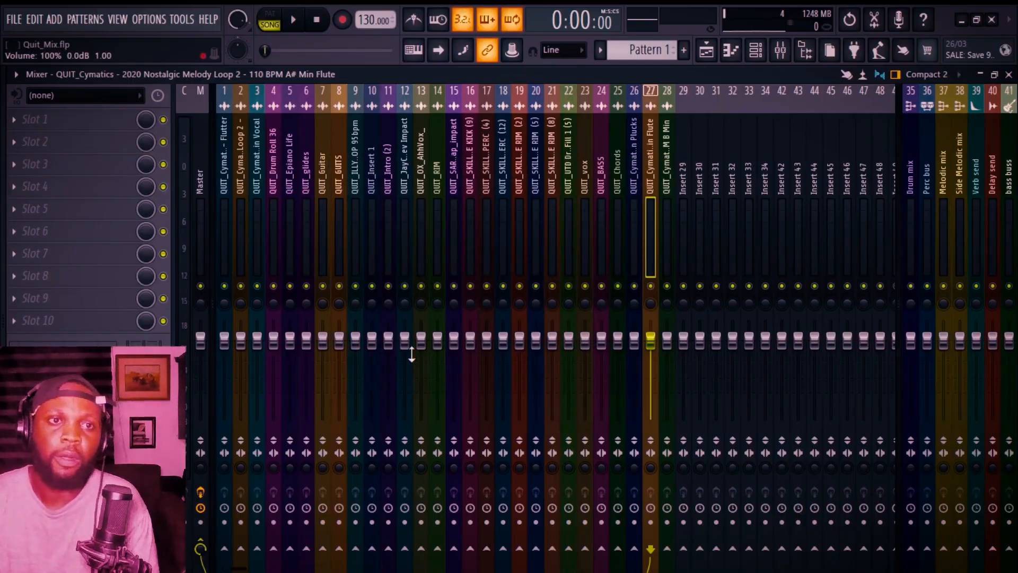
Step: Open the first playlist track's audio clip settings to check which mixer track it uses
click(624, 133)
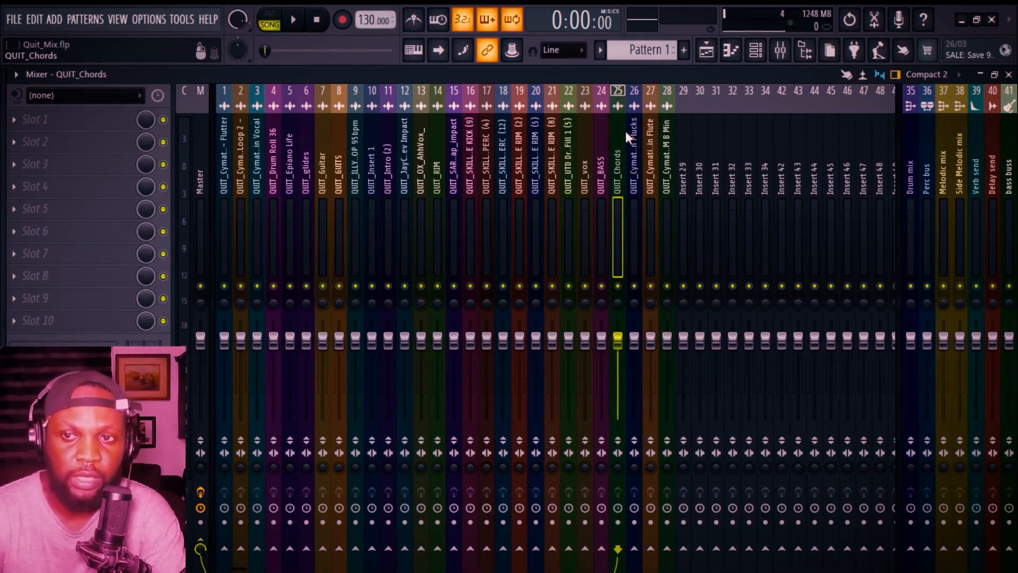
key(F5)
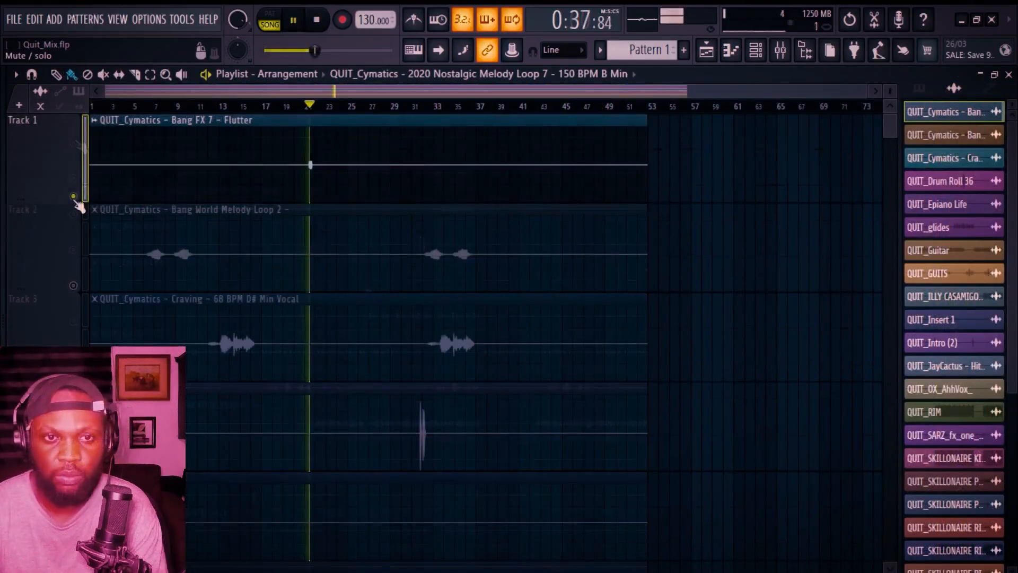
double_click(257, 171)
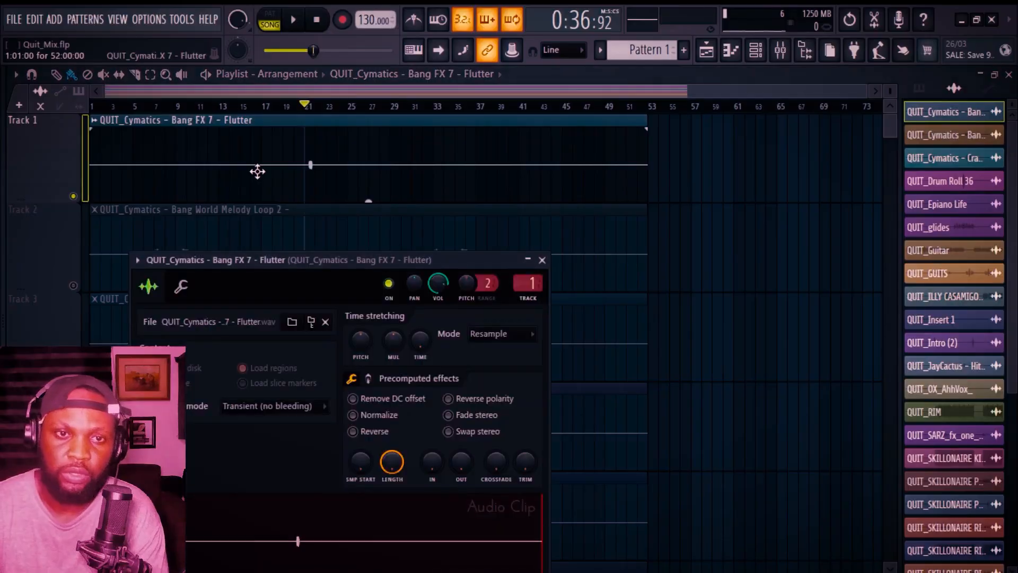
Step: Rename mixer insert 34 as SFX using the preset name list
click(783, 52)
click(765, 145)
right_click(766, 144)
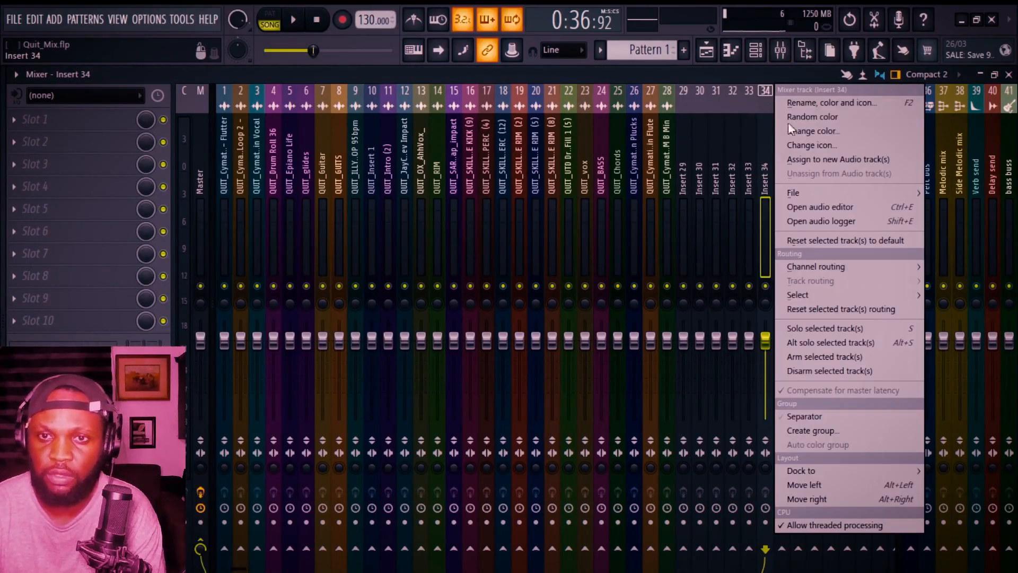
click(798, 104)
click(643, 101)
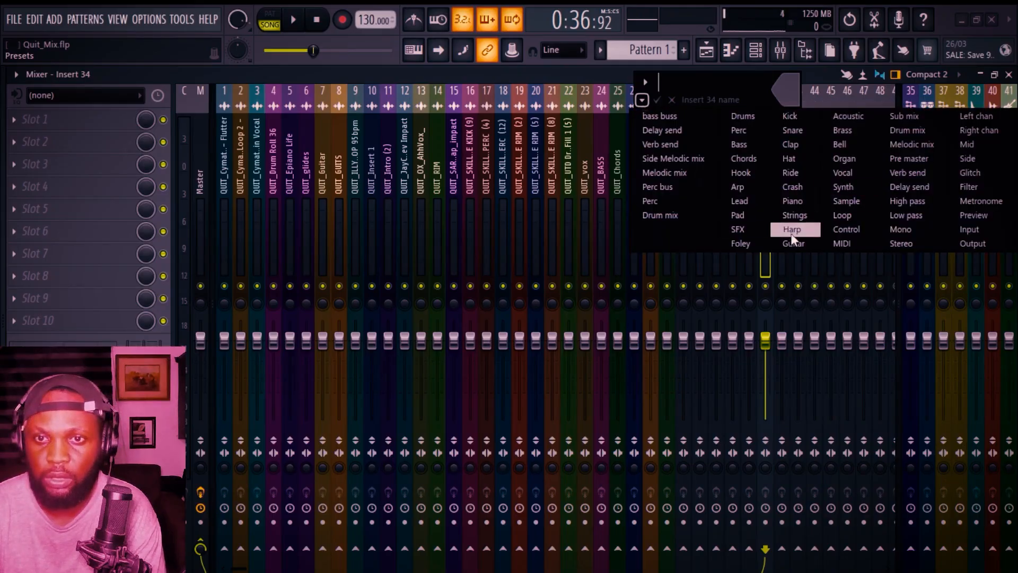
click(757, 232)
Step: Dock insert 34 to the right side of the mixer alongside the other bus tracks
right_click(768, 183)
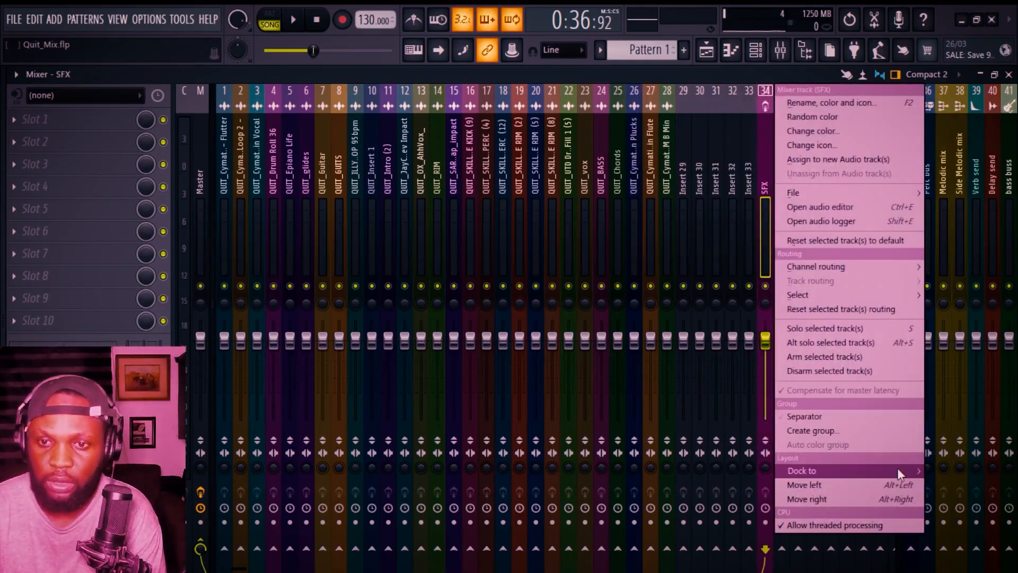
mouse_move(897, 467)
click(937, 498)
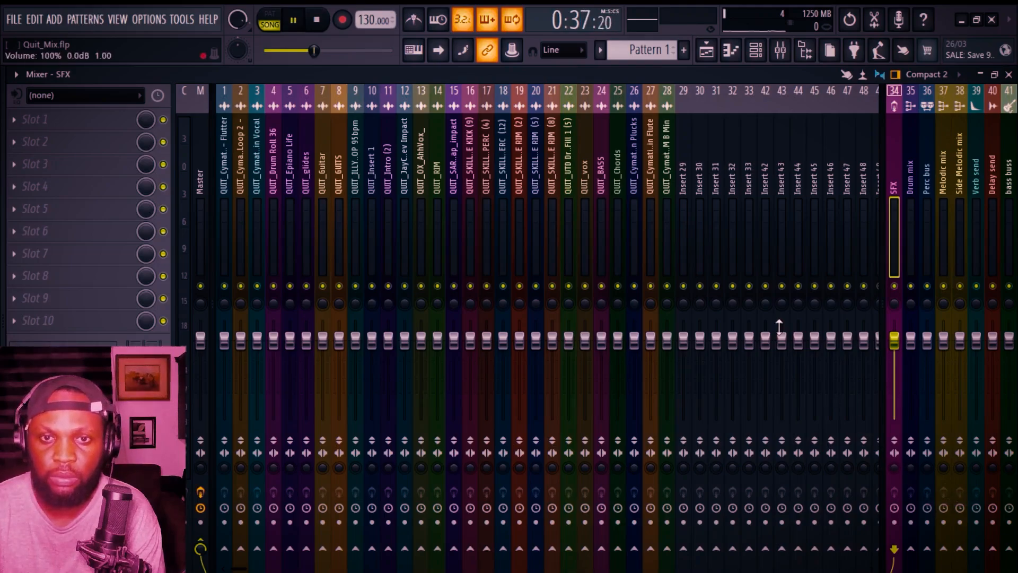
Step: Add a Fruity Limiter to effect slot 6 of insert 1, the Flutter track, and close its window
click(225, 168)
key(space)
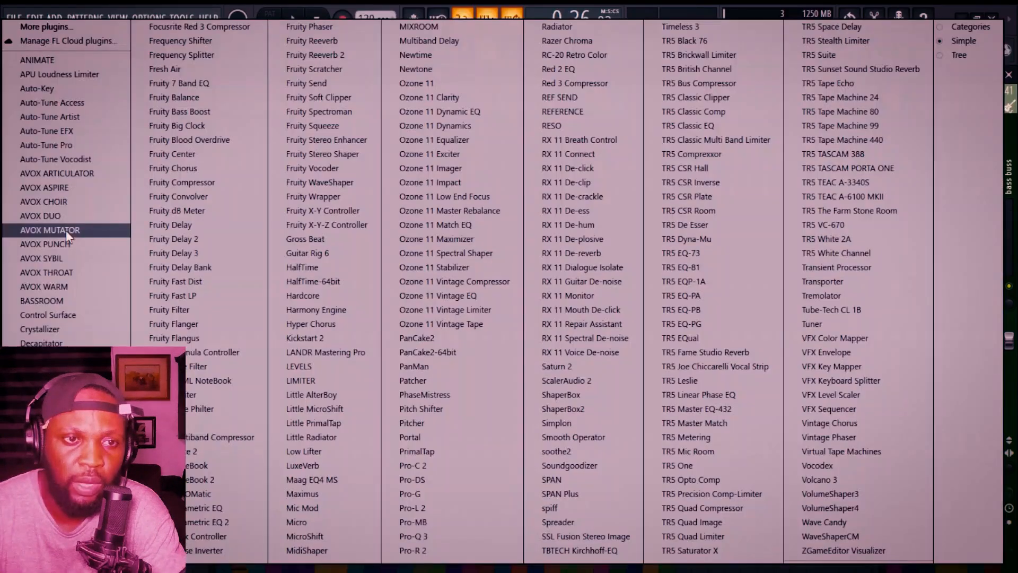
click(66, 230)
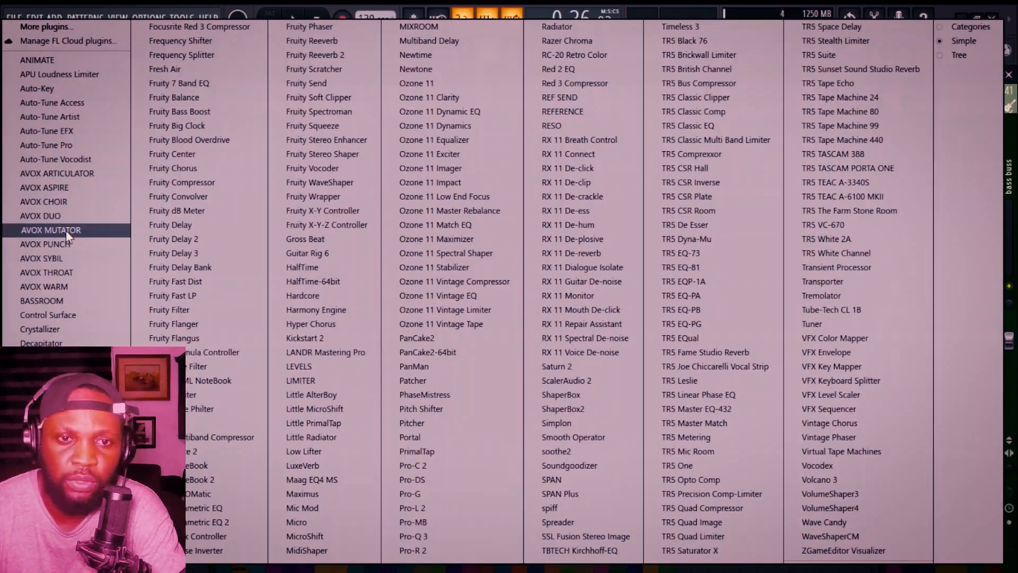
click(217, 395)
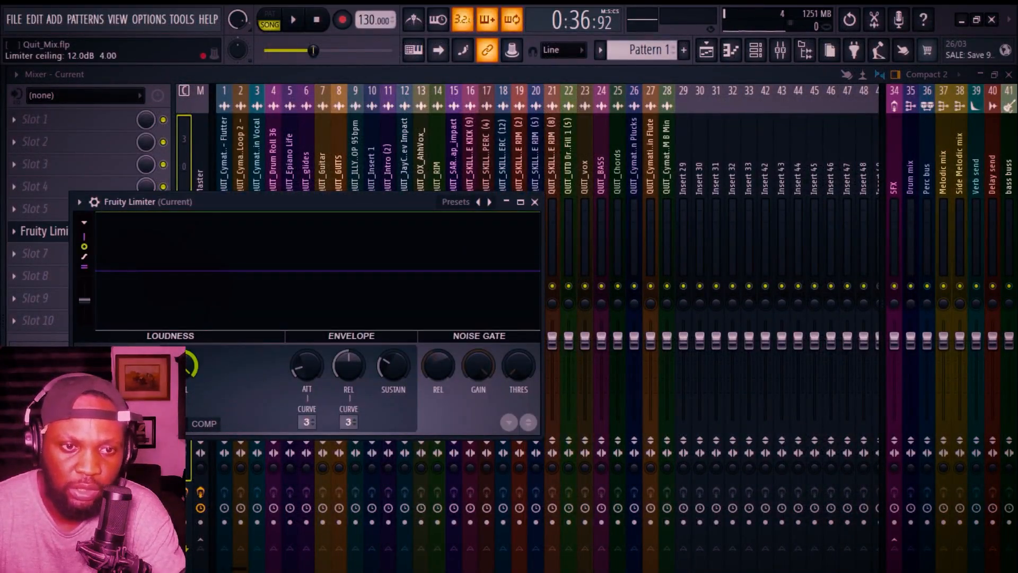
drag(213, 201, 374, 230)
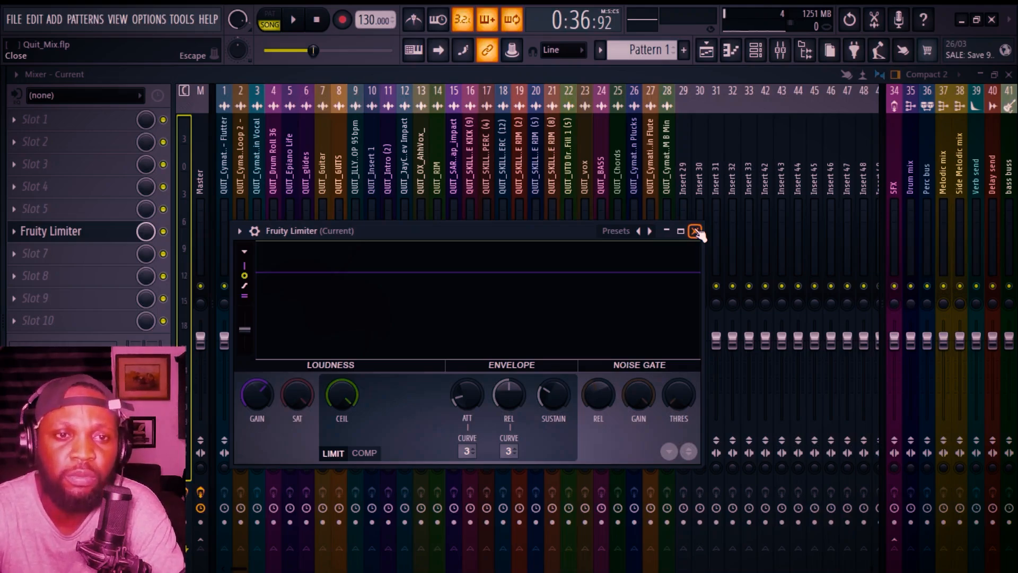
click(695, 232)
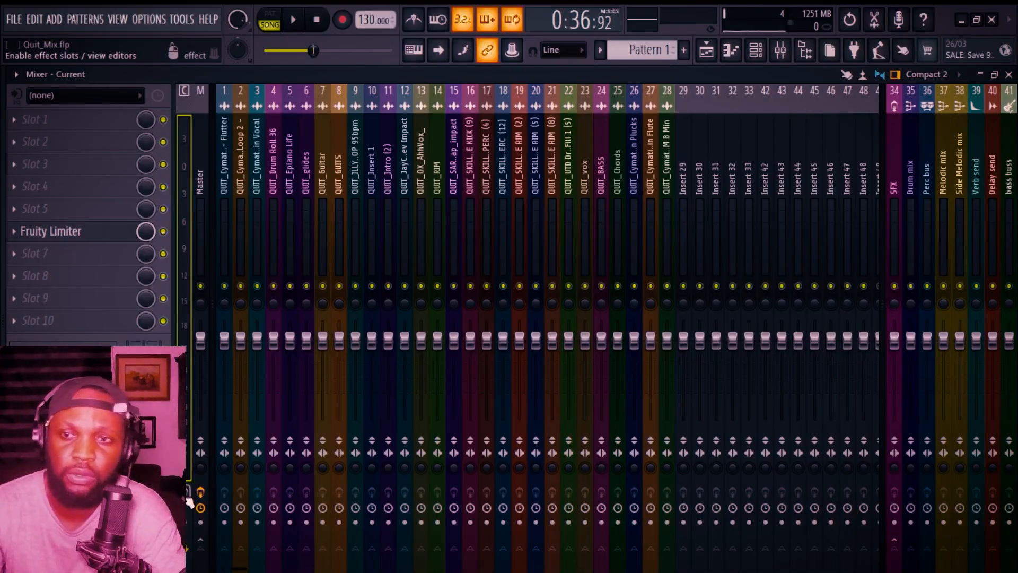
Step: Route insert 2, the Melody Loop, away from Master to the Side Melodic mix bus
key(space)
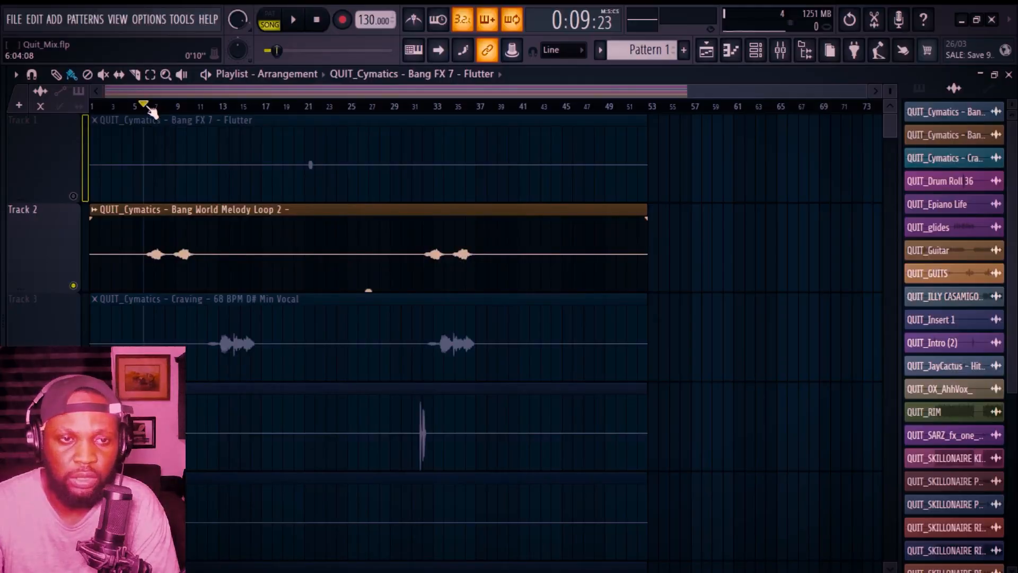
key(space)
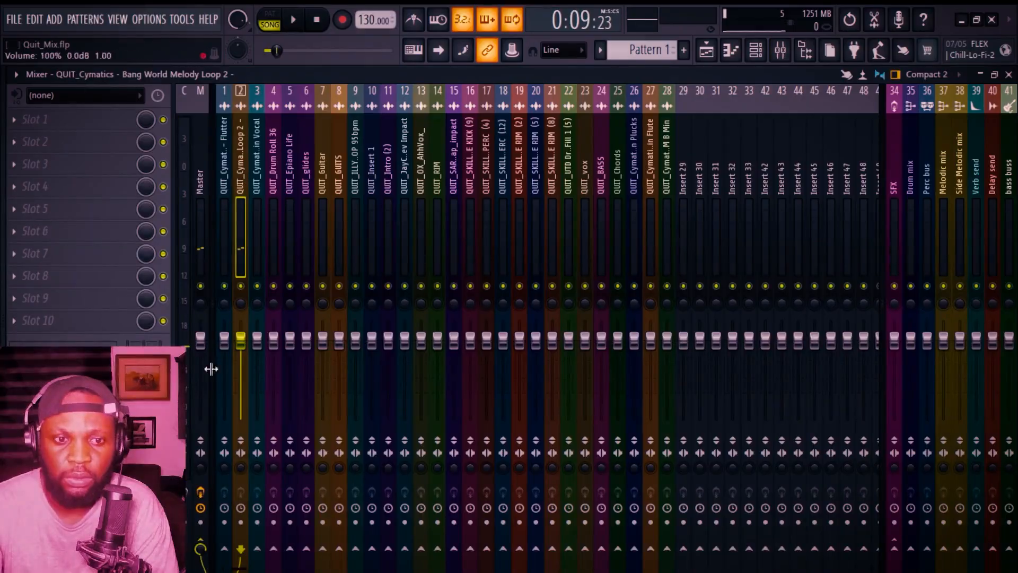
click(200, 546)
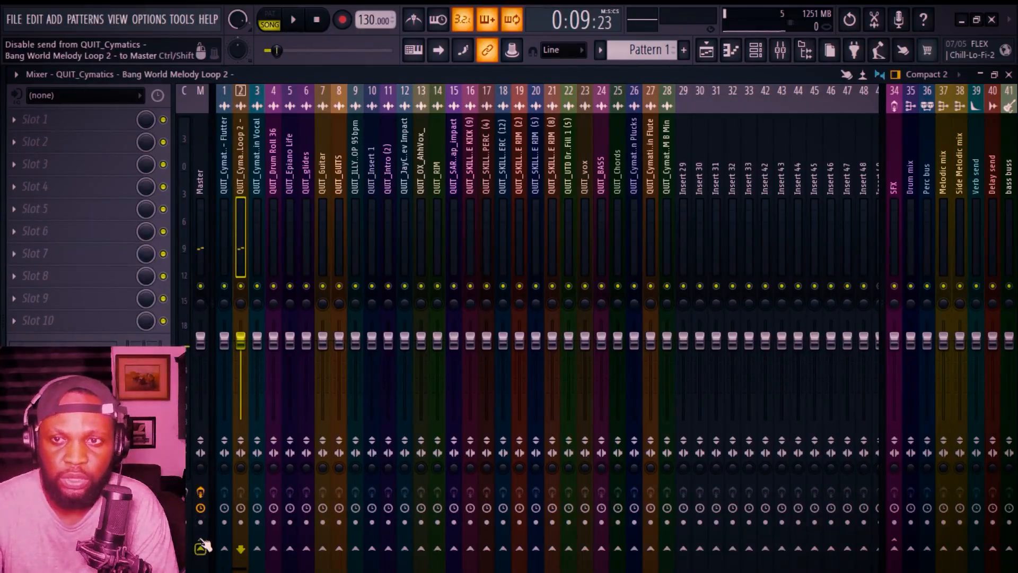
click(960, 547)
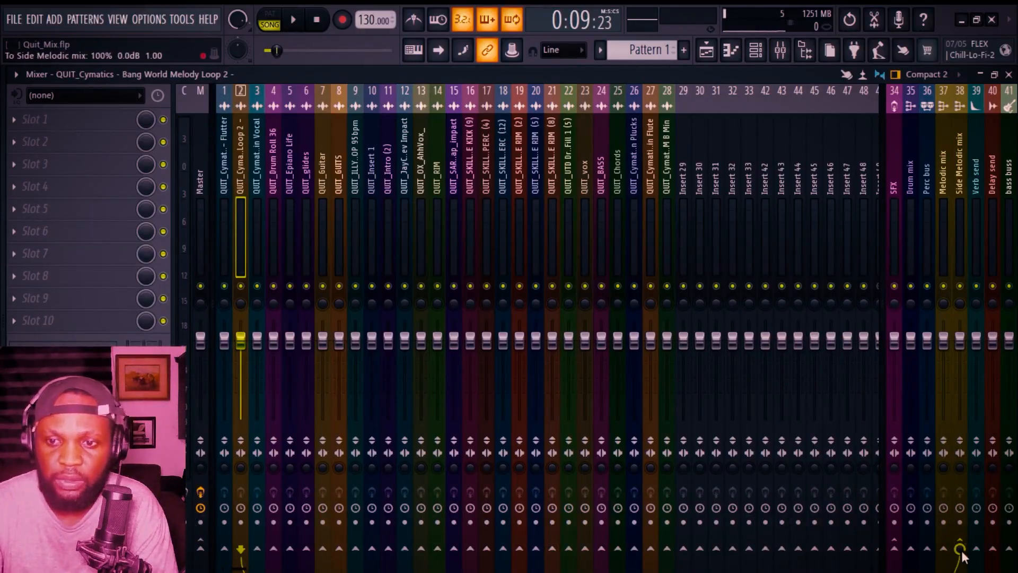
Step: Solo and play the vocal track in the playlist, then select its mixer insert 3 to audition it
click(700, 52)
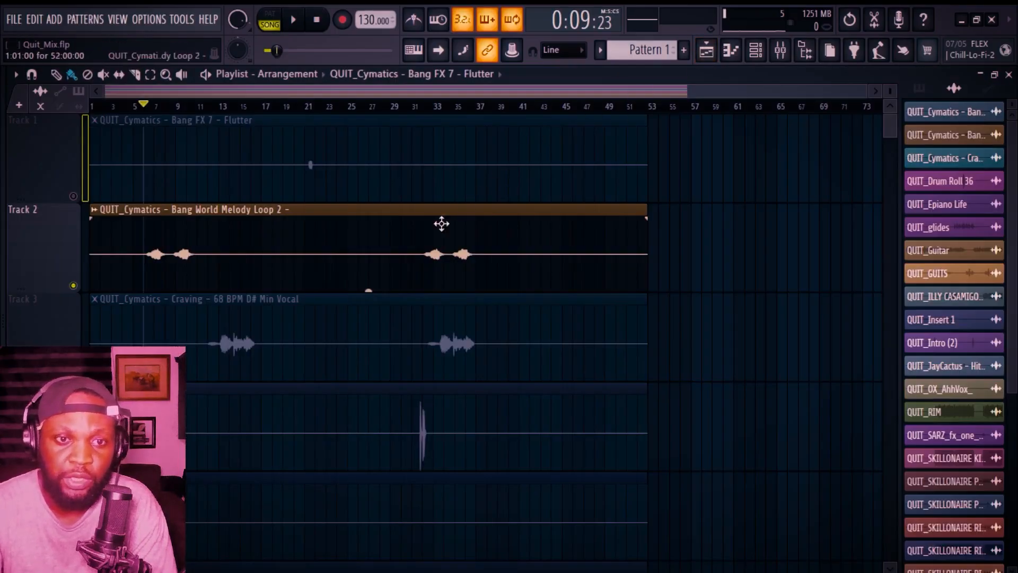
click(74, 375)
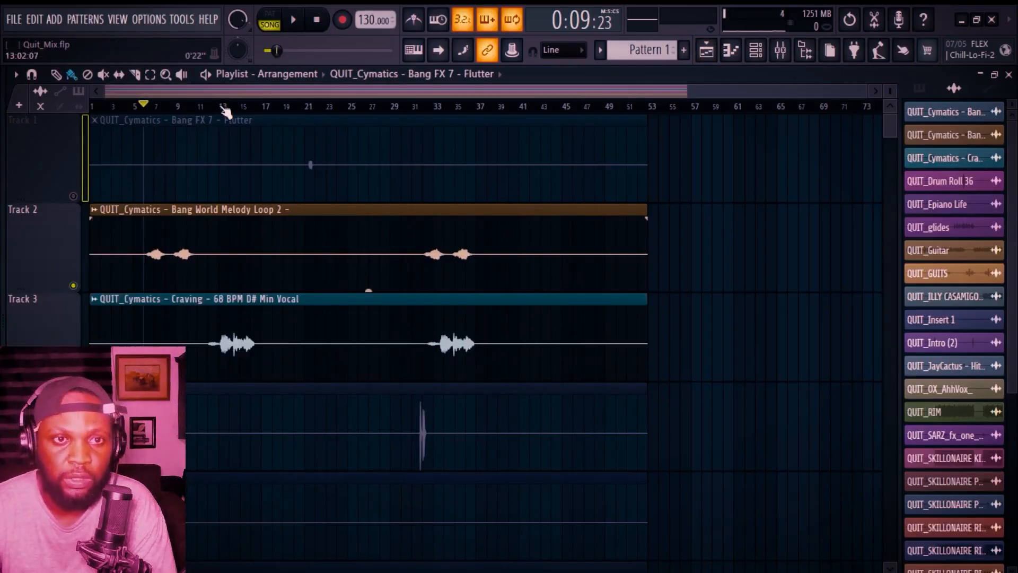
click(224, 110)
key(space)
click(73, 285)
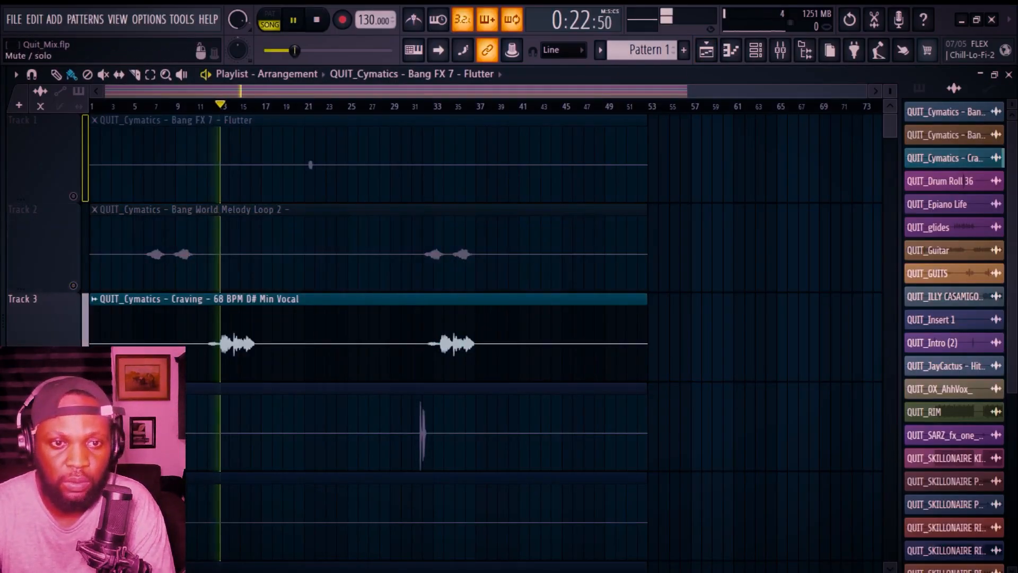
click(783, 52)
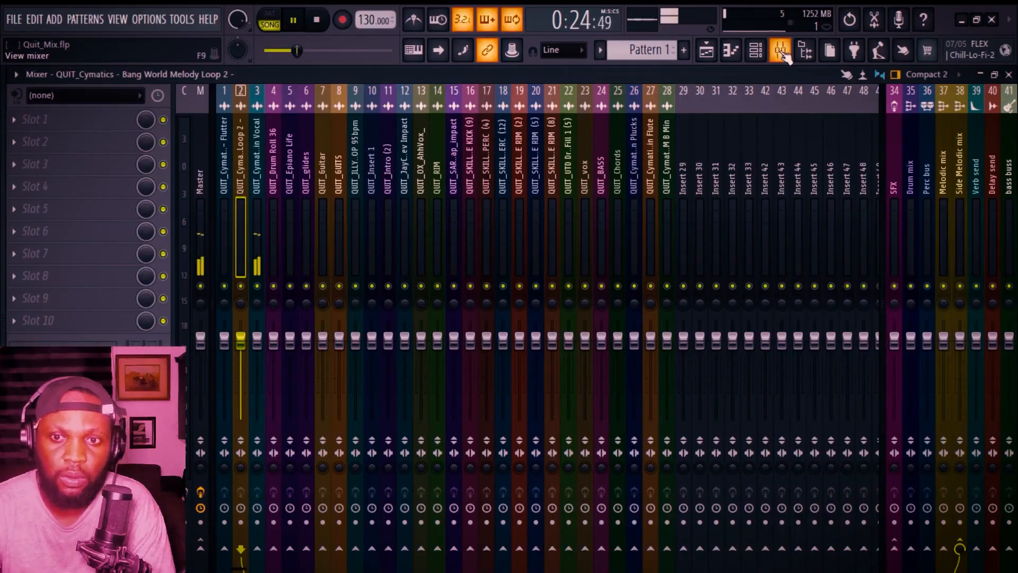
key(space)
click(259, 169)
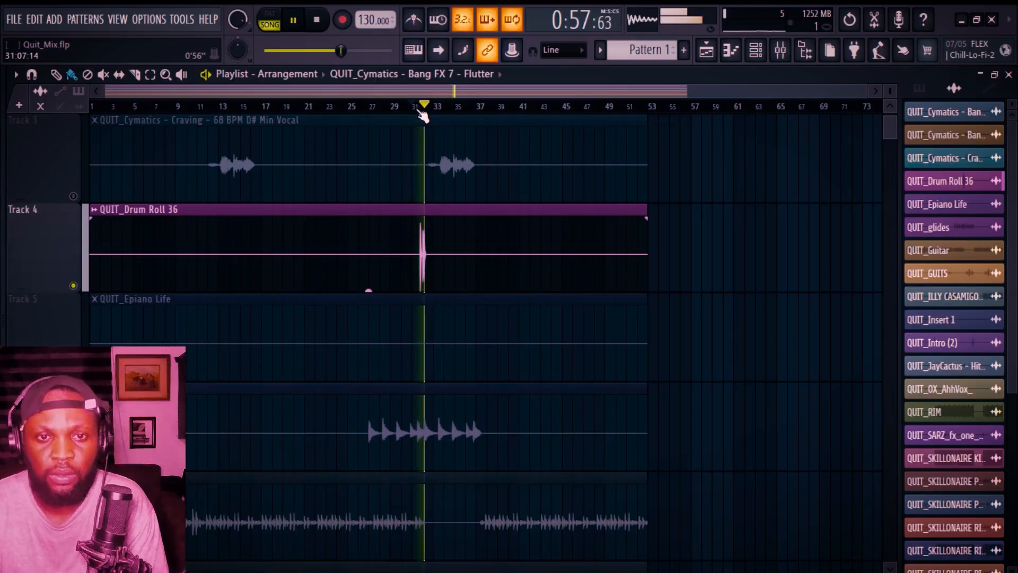
click(783, 51)
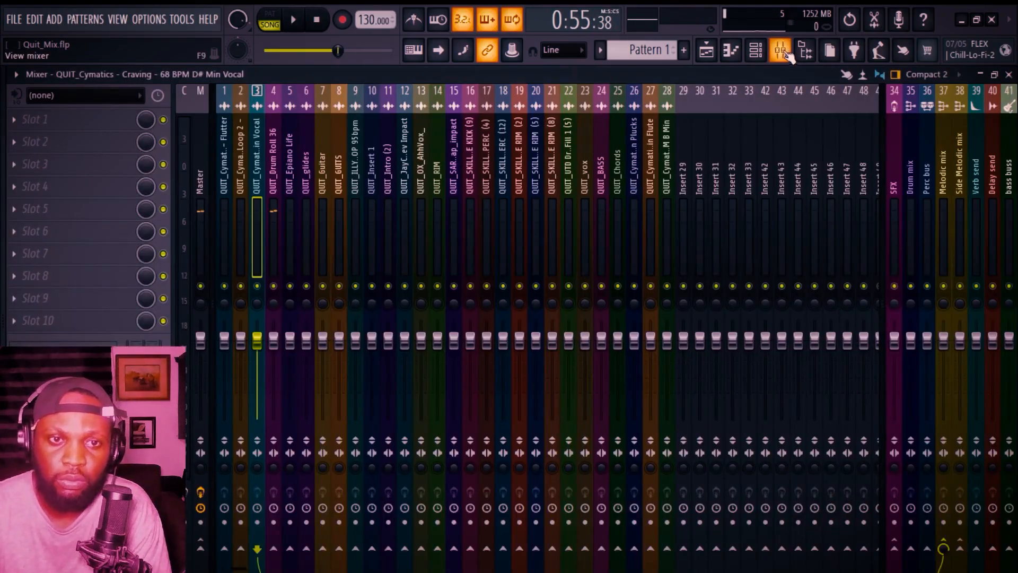
Step: Route insert 4, Drum Roll 36, to the Drum mix bus
key(space)
click(279, 132)
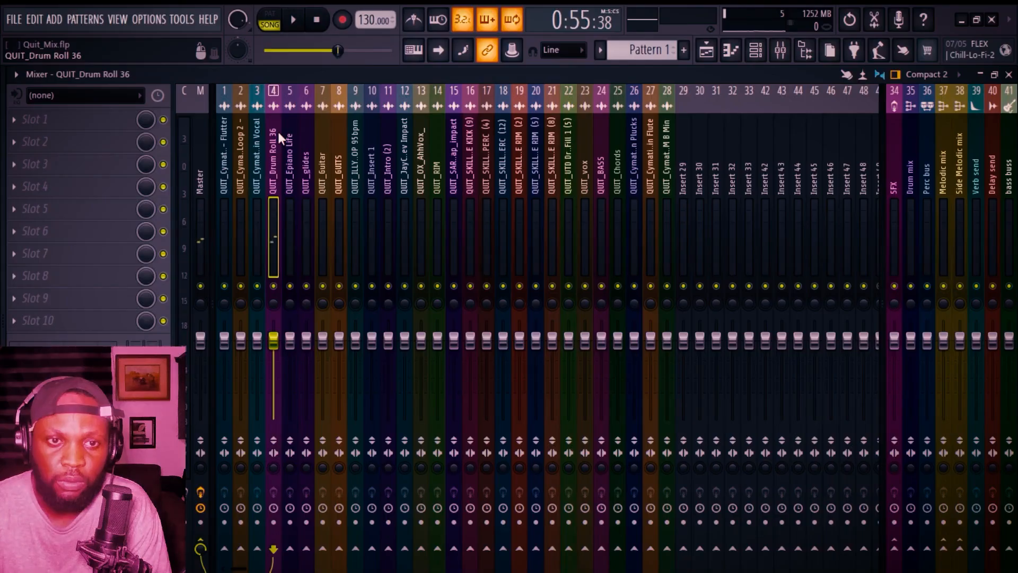
click(911, 549)
Step: Audition the glides track, then route insert 7, QUIT_Guitar, from Master to the Melodic mix bus
key(F5)
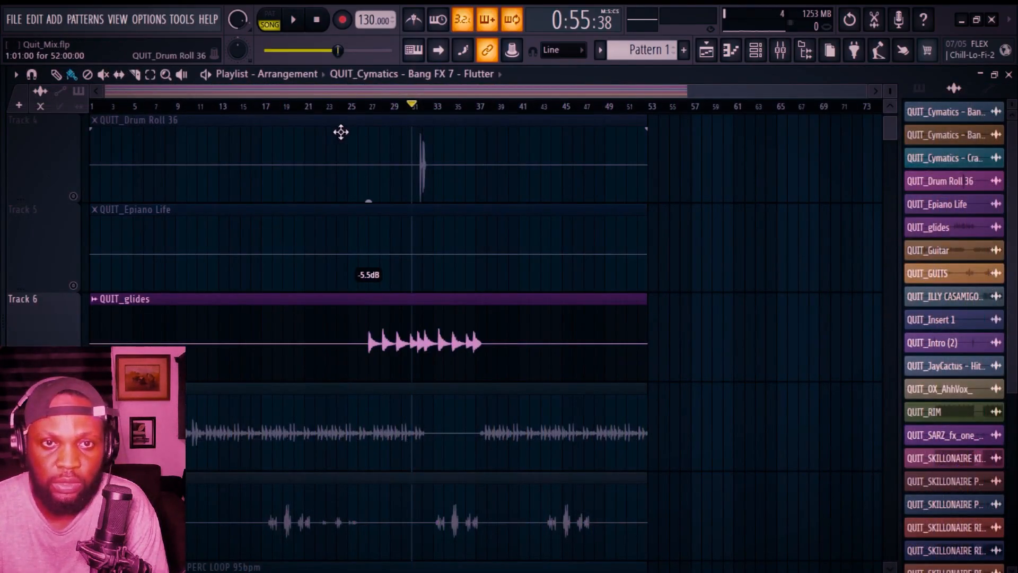
click(371, 107)
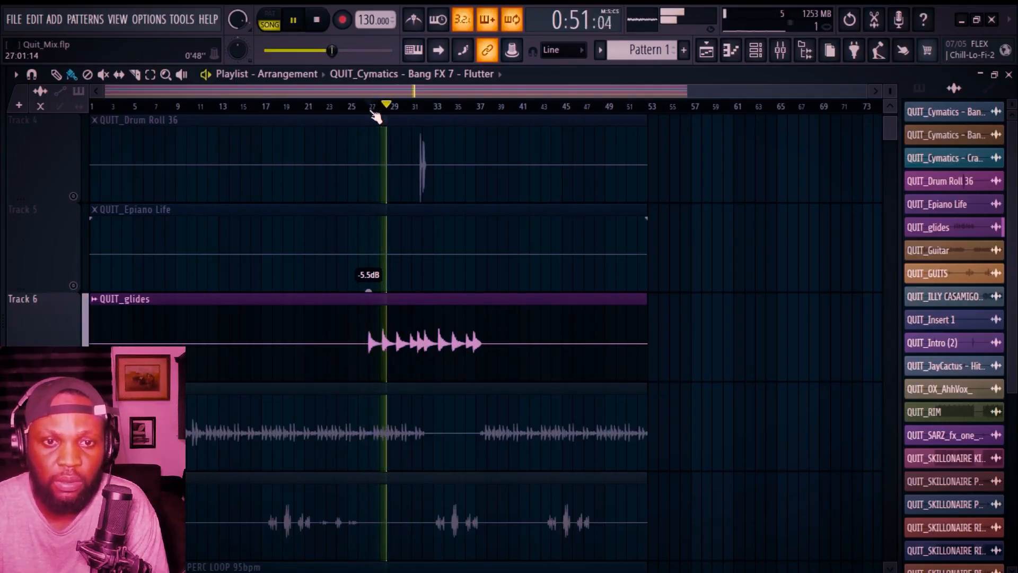
key(space)
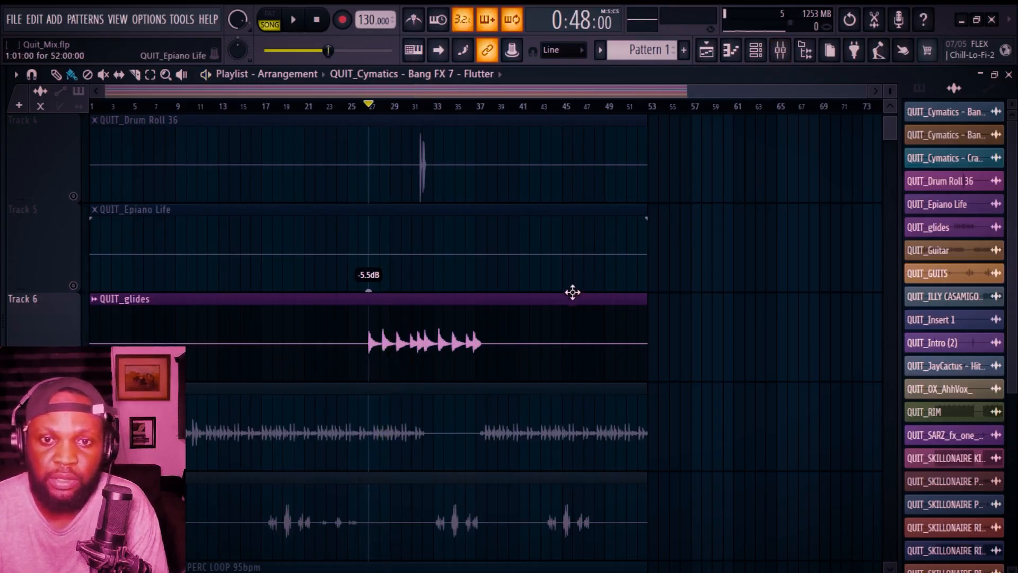
click(783, 51)
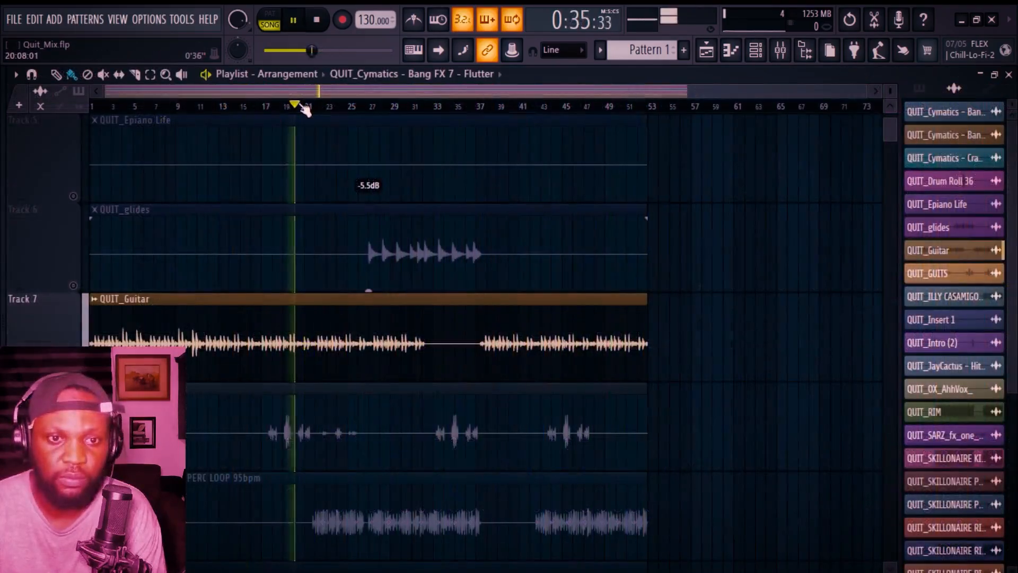
key(space)
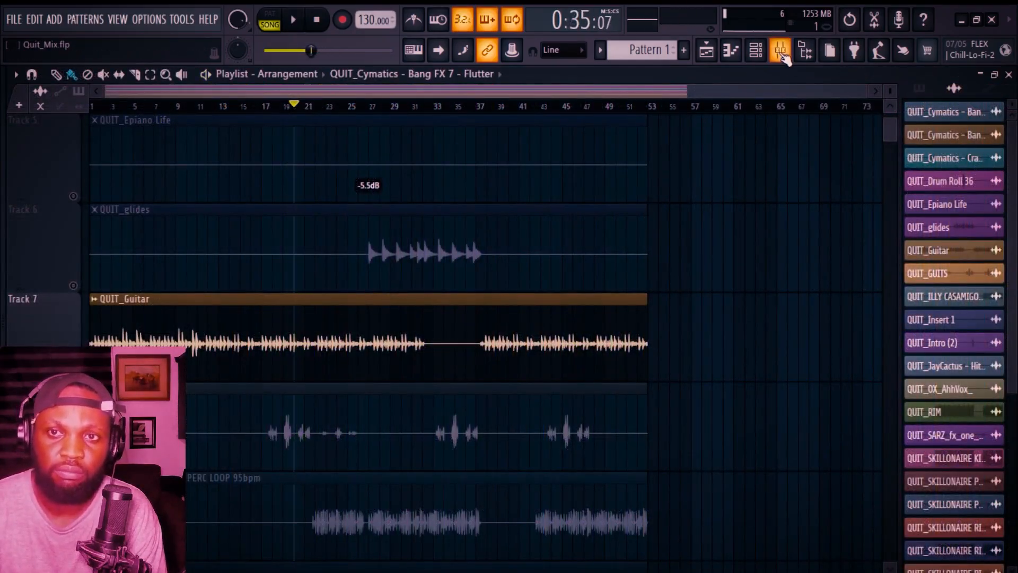
click(780, 50)
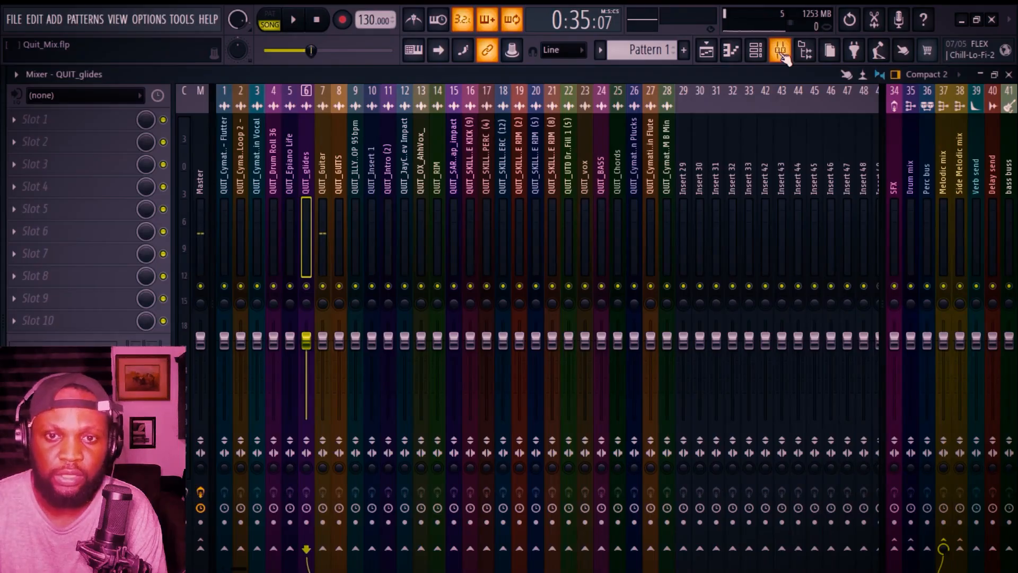
click(321, 146)
click(201, 546)
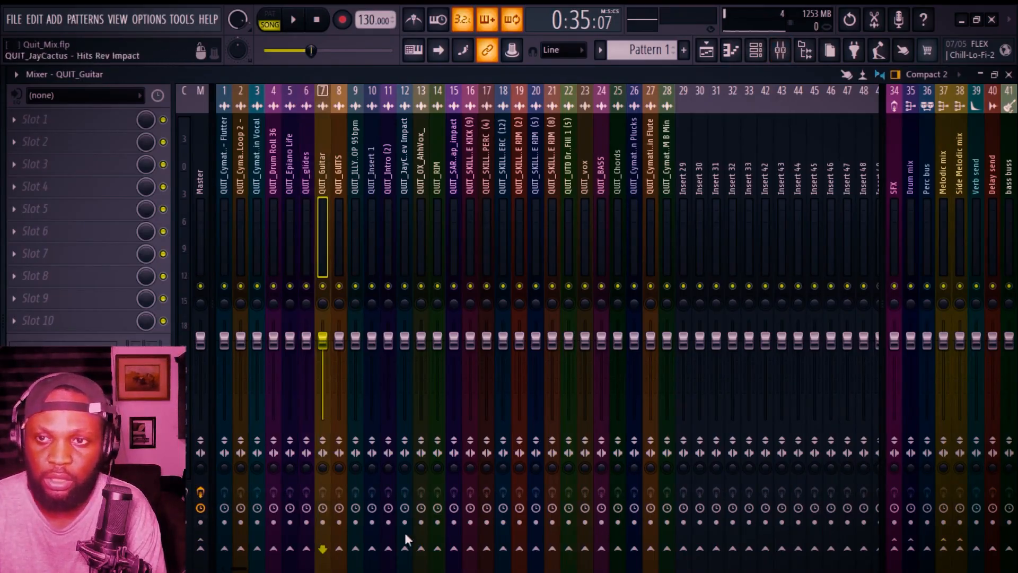
click(943, 547)
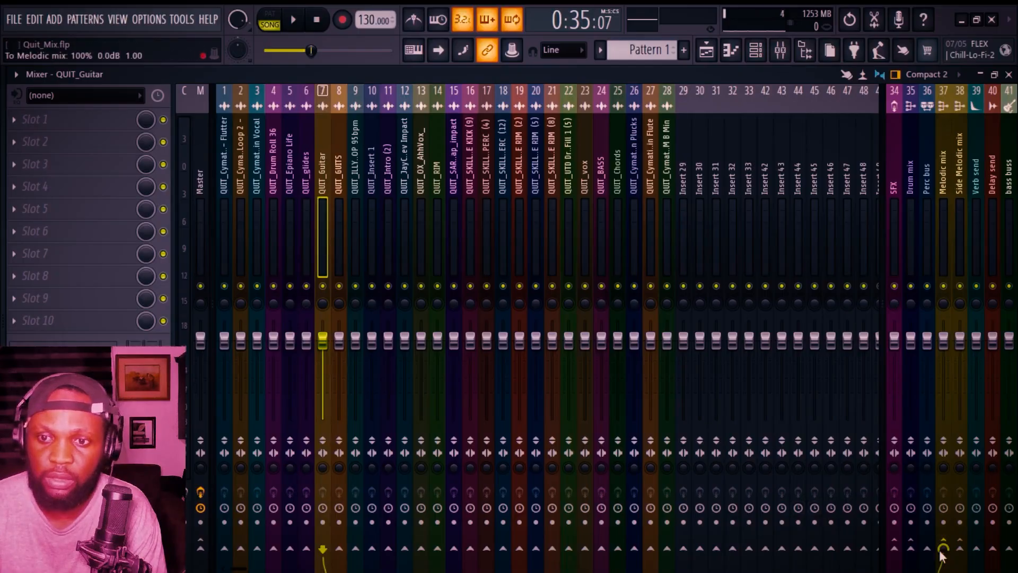
Step: Audition the GUITS track from bar 19, then route its insert 8 to the Side Melodic mix bus
click(708, 50)
key(space)
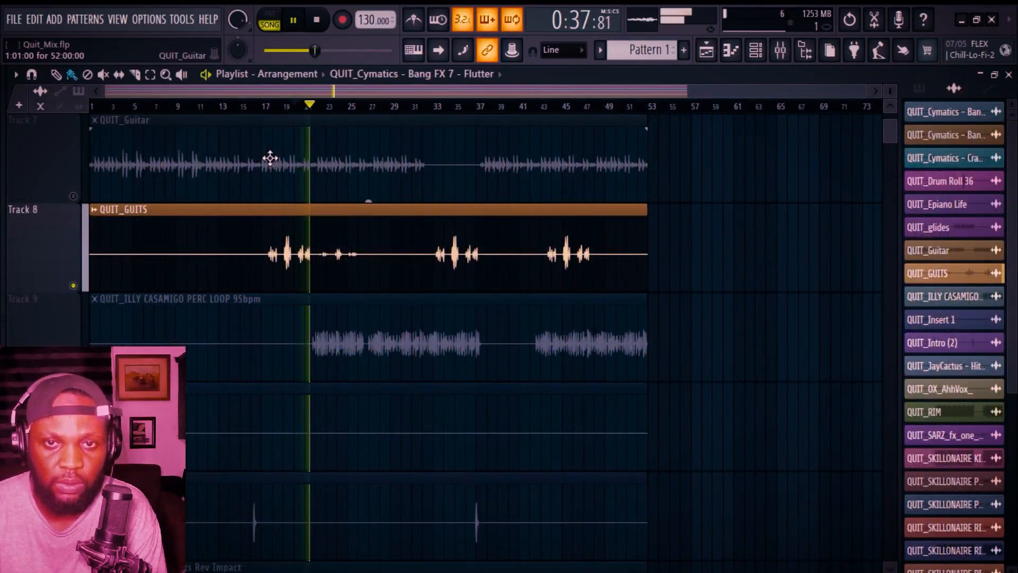
key(space)
click(290, 108)
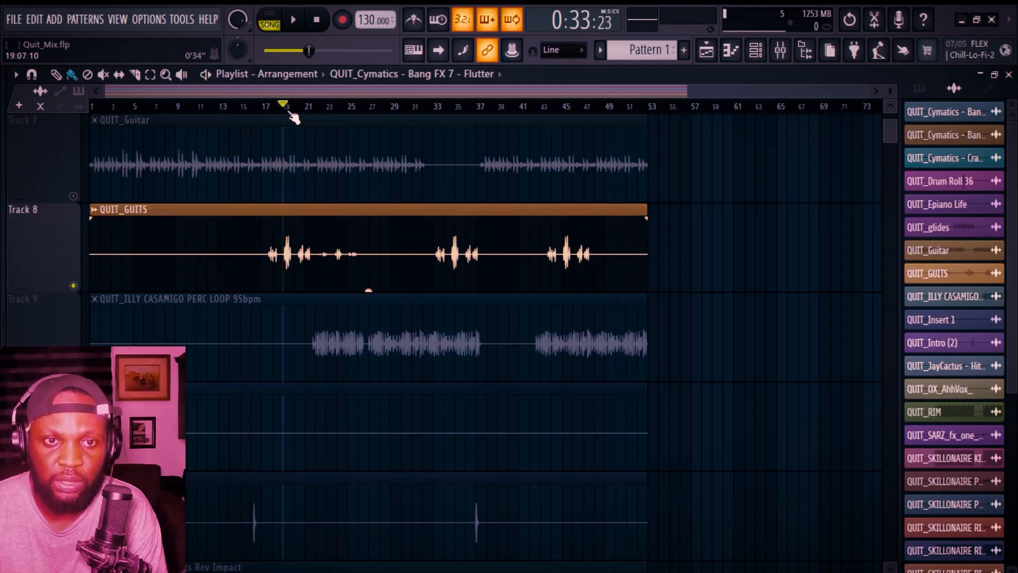
key(F9)
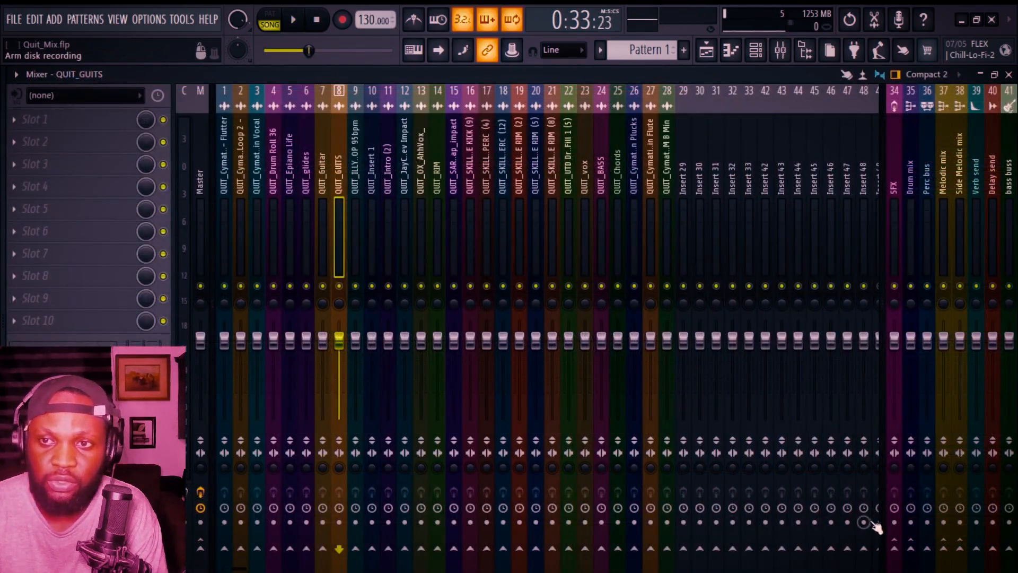
click(959, 547)
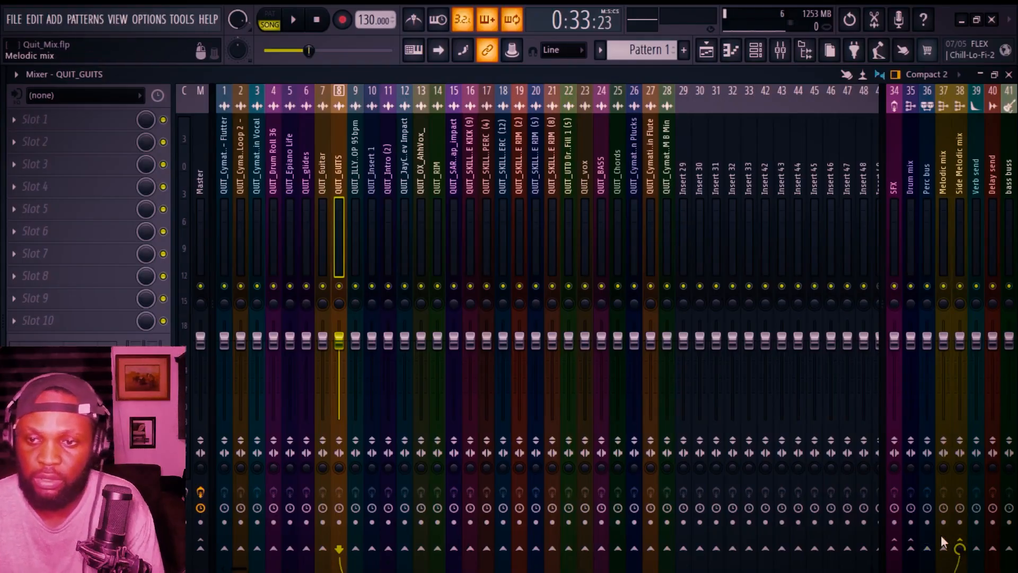
Step: Save the project, then solo the ILLY Casamigo perc loop track and play it from bar 23
key(F5)
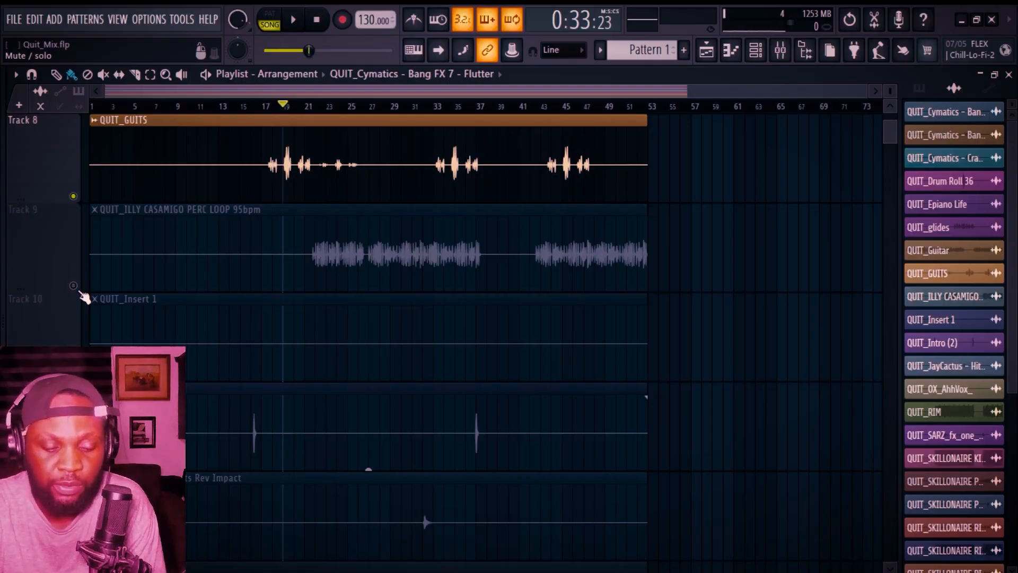
key(ctrl+s)
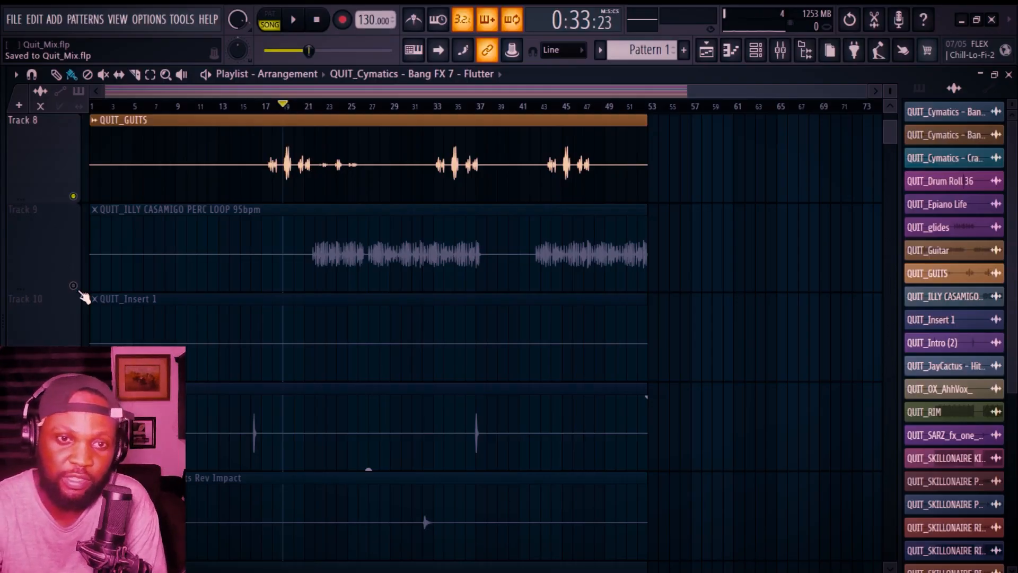
right_click(80, 291)
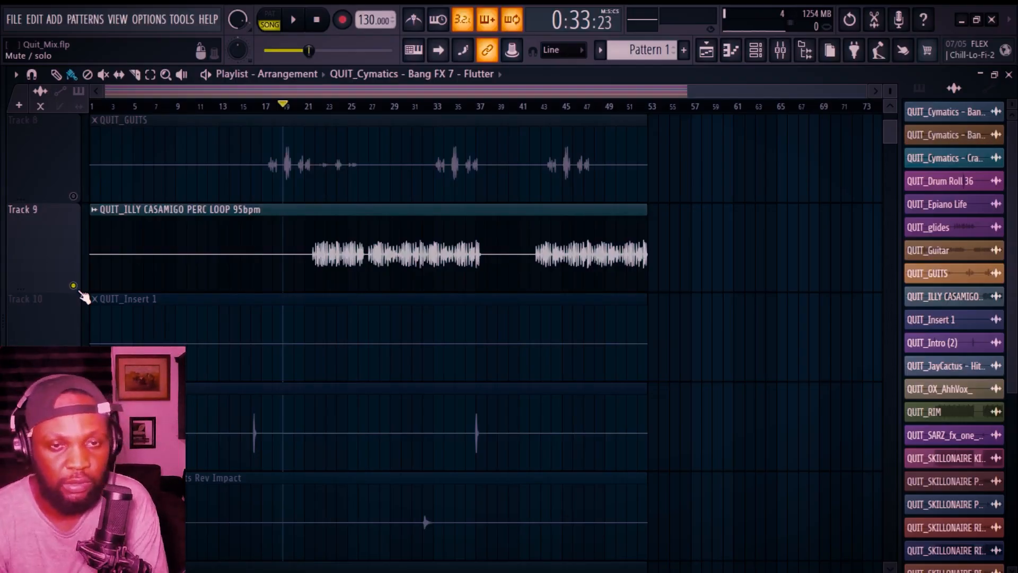
click(327, 106)
key(space)
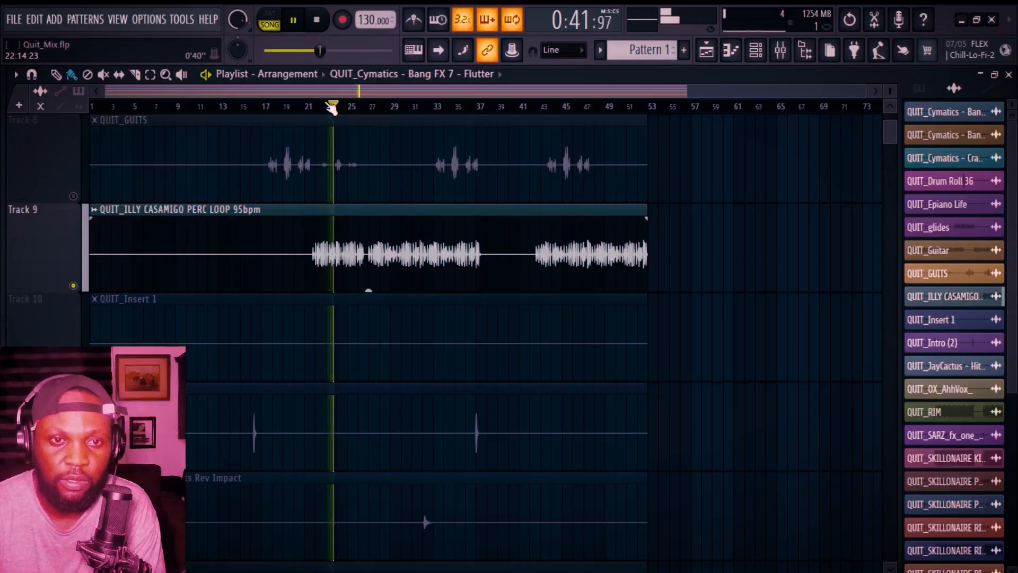
key(space)
Step: Route insert 9, QUIT_ILLY perc loop, from Master to the Perc bus
key(F9)
click(356, 132)
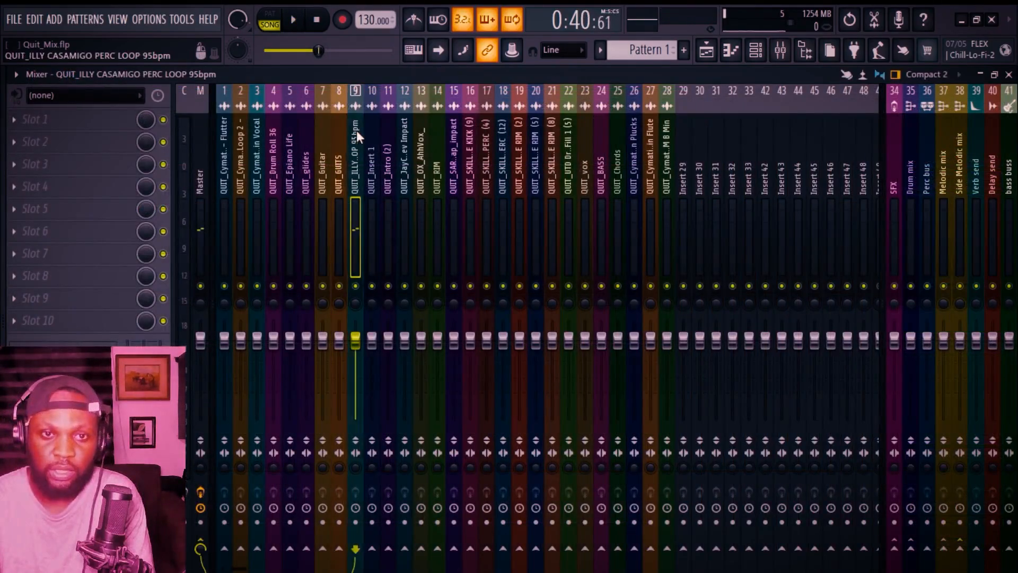
click(201, 548)
click(927, 548)
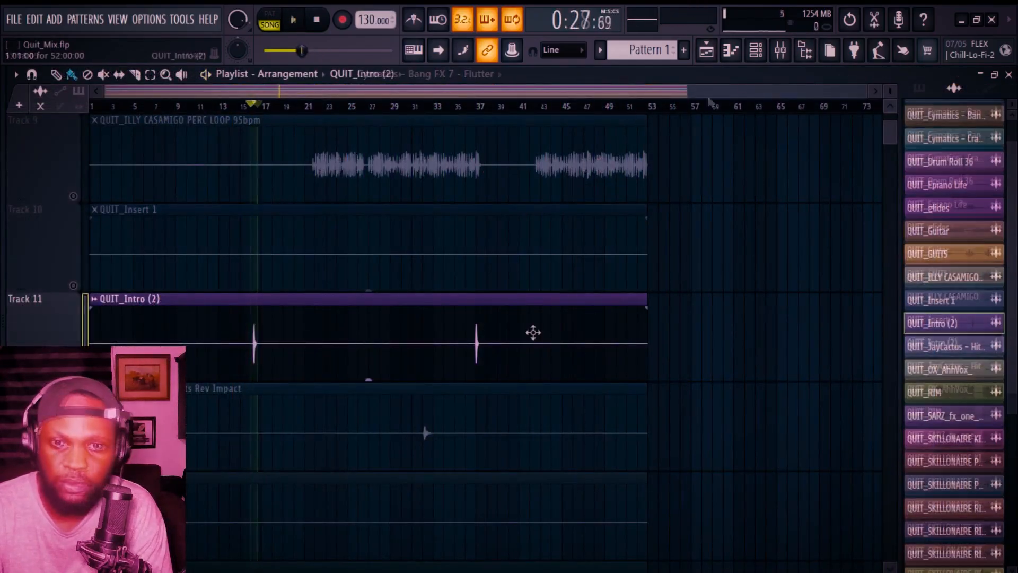
Step: Open the QUIT_Intro (2) clip's insert 11 and route it from Master to the Drum mix bus
double_click(559, 309)
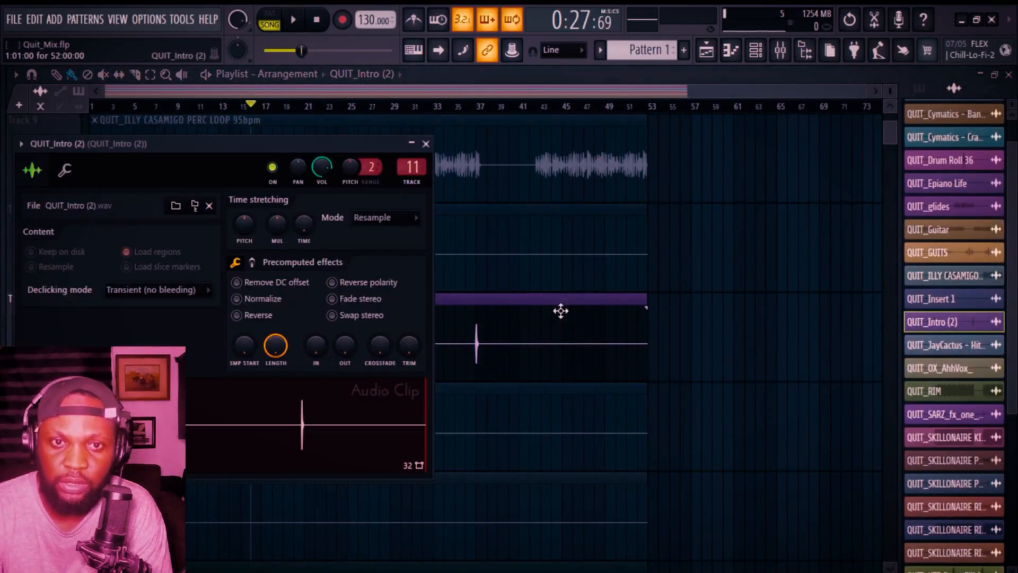
click(780, 51)
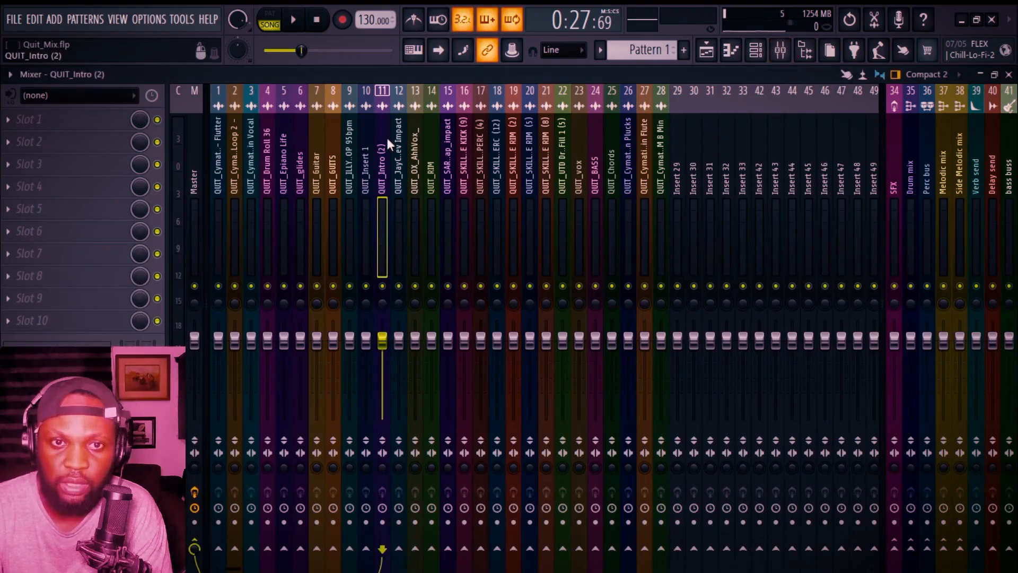
click(195, 547)
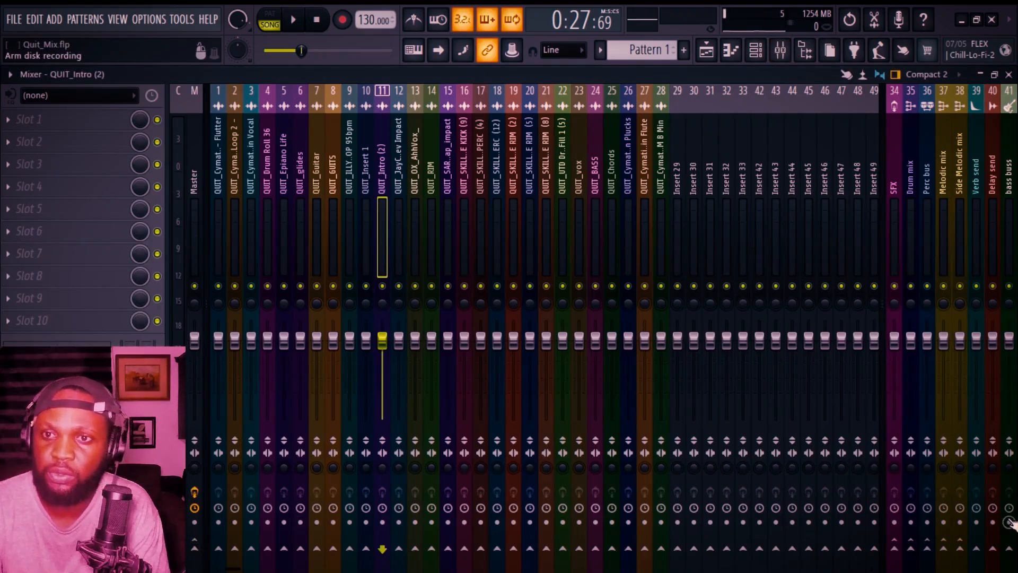
click(910, 548)
Step: Play the arrangement from bar 33 while stepping through the JayCactus Rev Impact and OX AhhVox mixer inserts
click(706, 50)
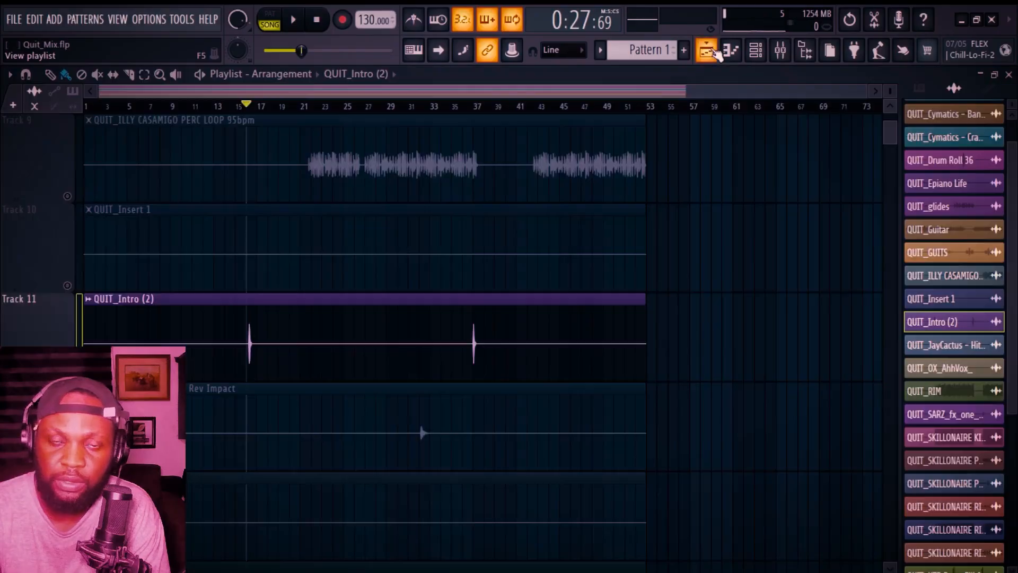
scroll(268, 274, down, 1)
click(419, 109)
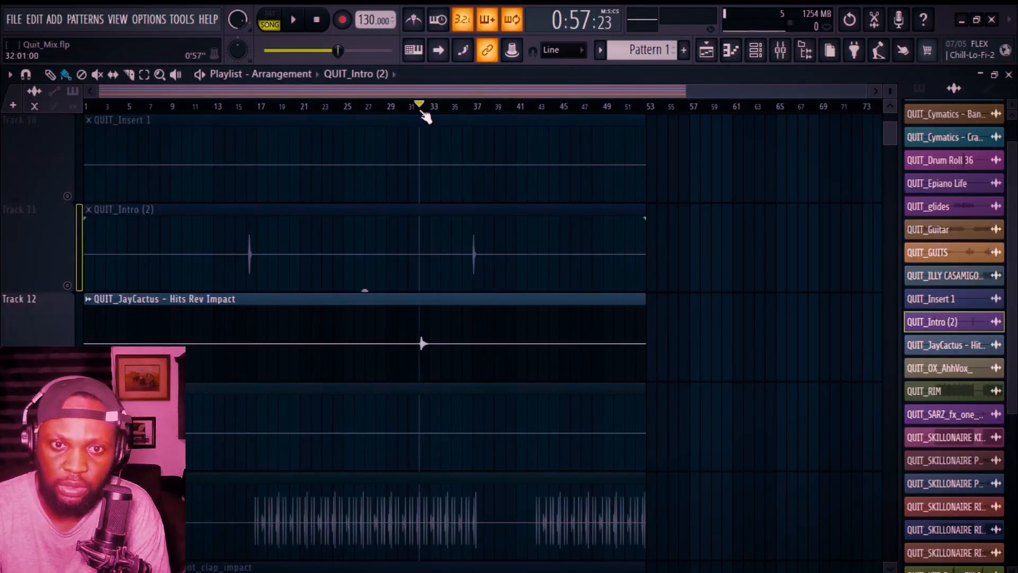
click(781, 52)
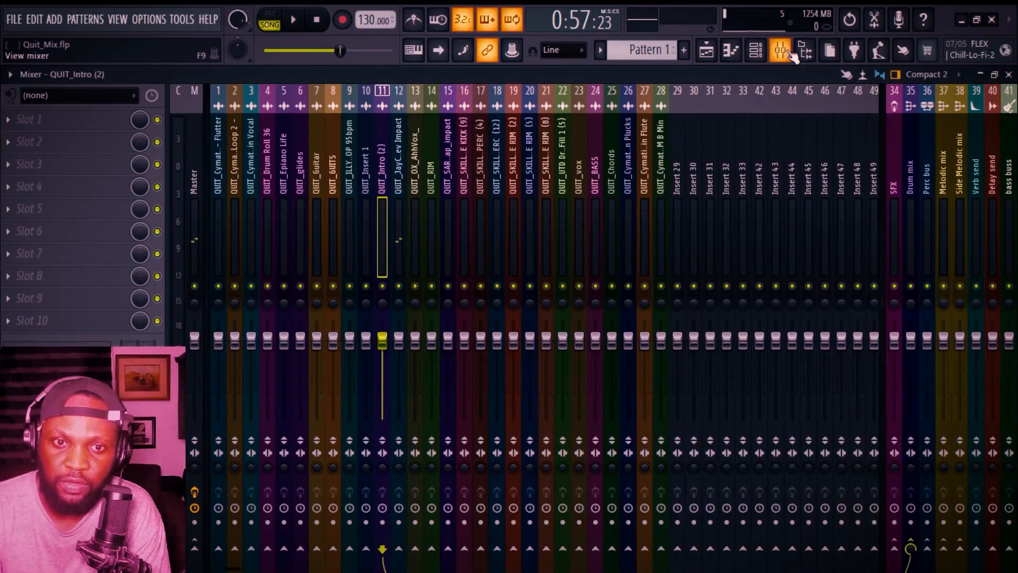
key(Right)
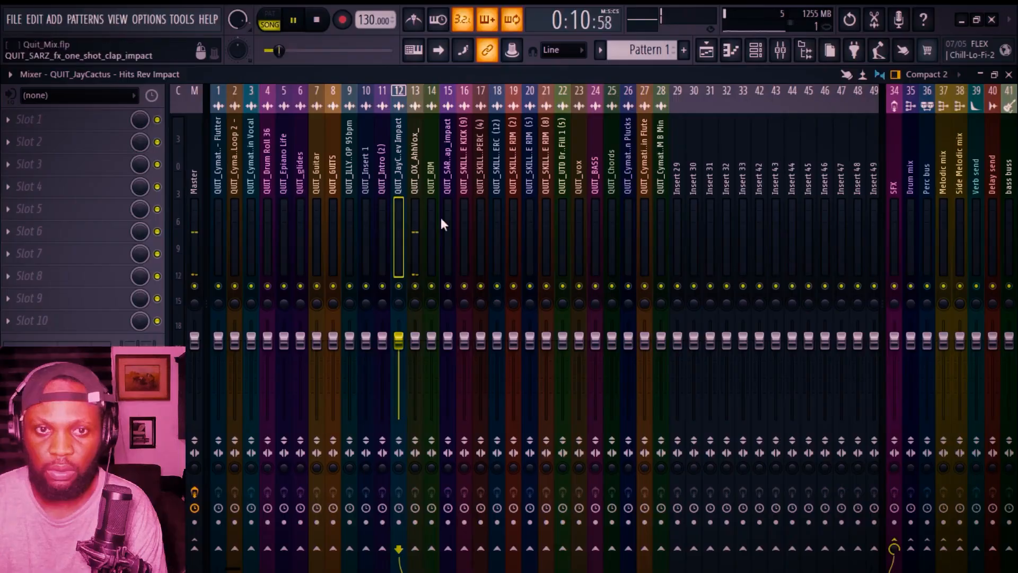
key(space)
key(Right)
Step: Play the RIM track from bar 17 and inspect its mixer insert 14
click(706, 50)
scroll(320, 307, down, 3)
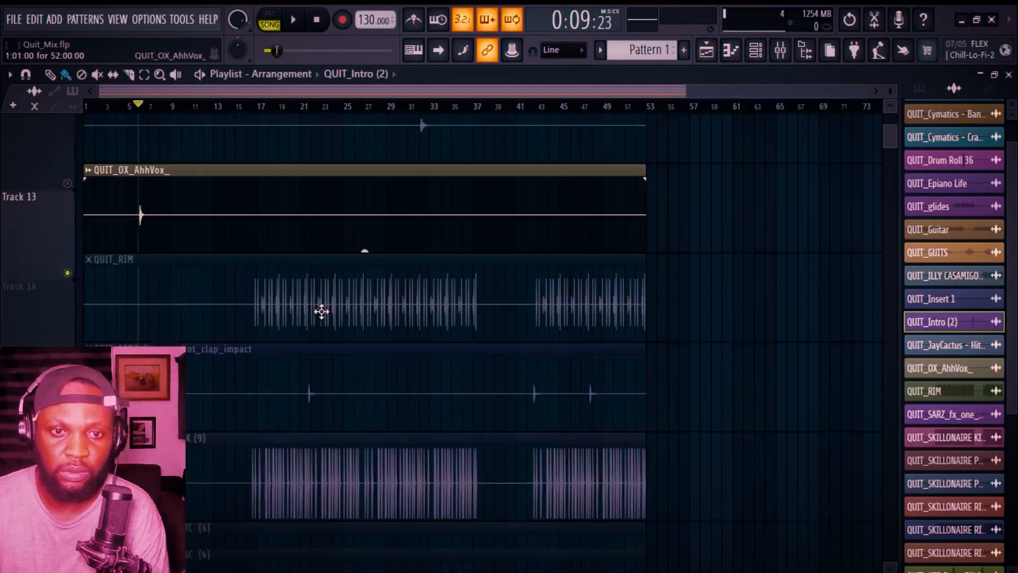
click(260, 107)
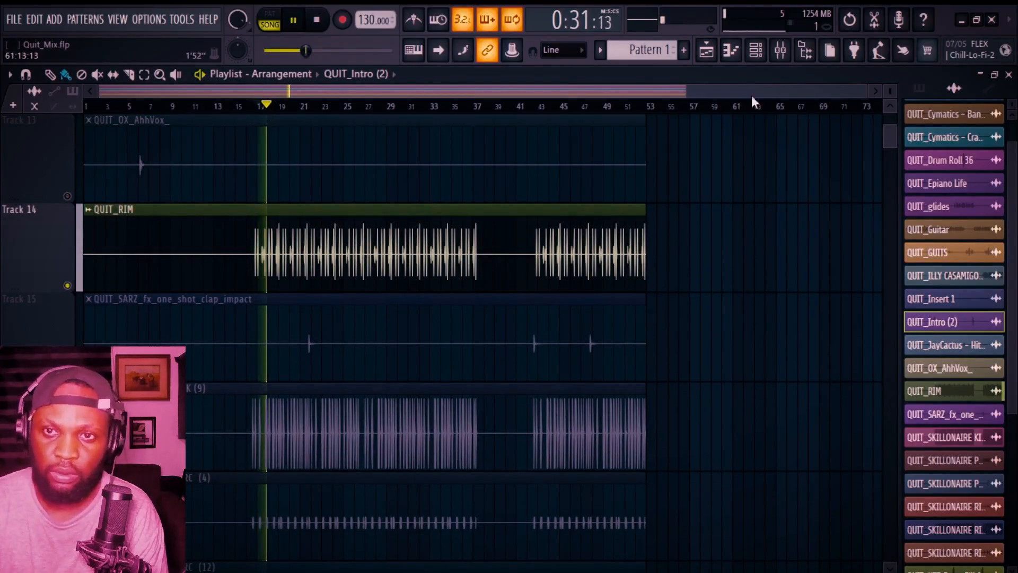
click(787, 55)
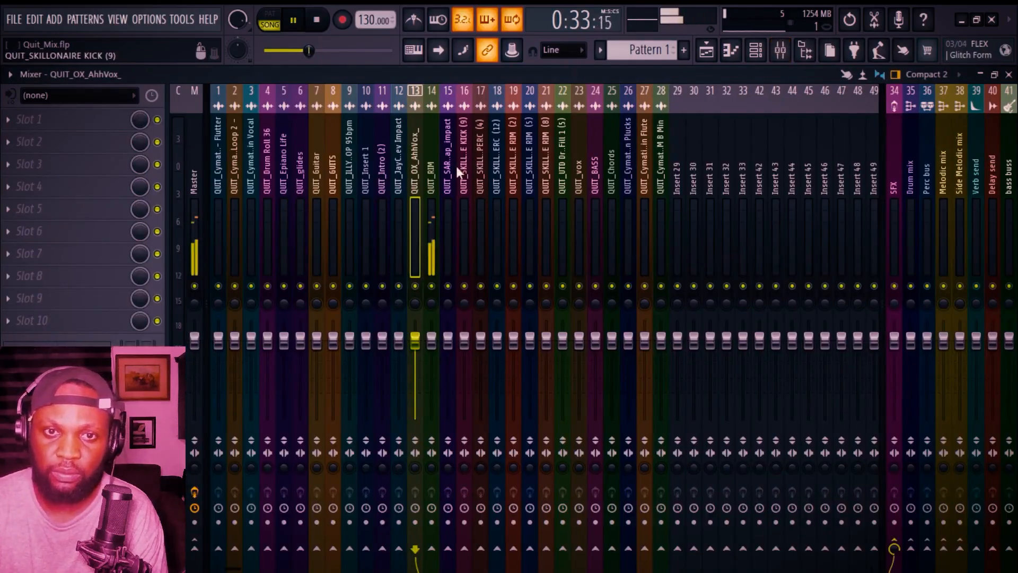
key(space)
click(434, 167)
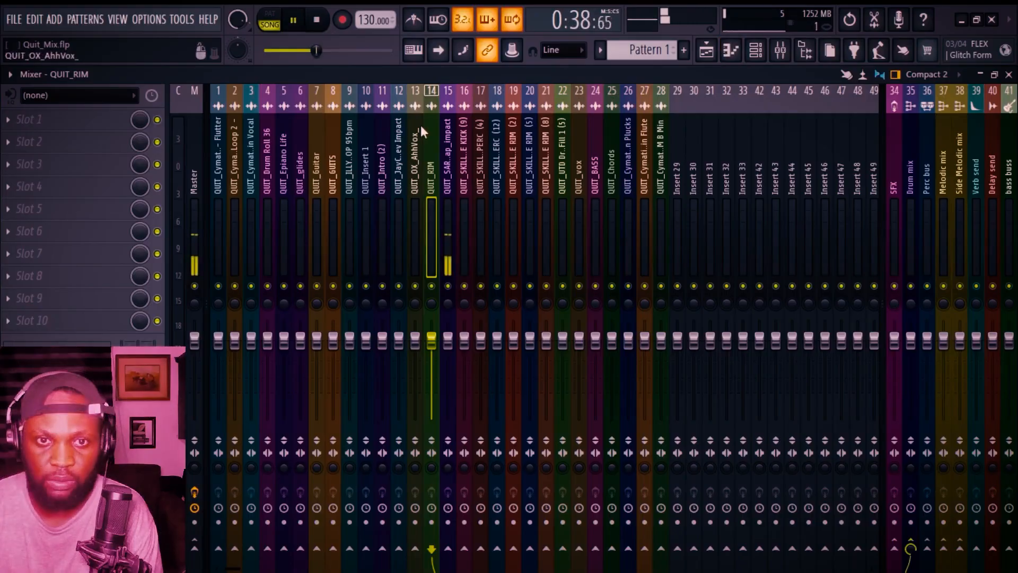
Step: Select insert 15, QUIT_SARZ clap impact, and remove its send to Master
key(space)
click(447, 159)
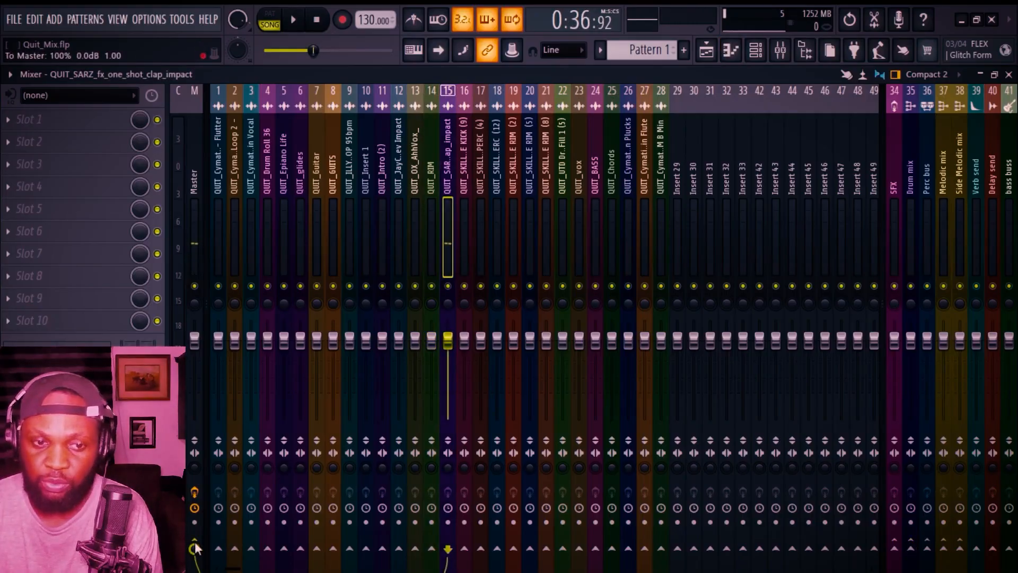
click(196, 546)
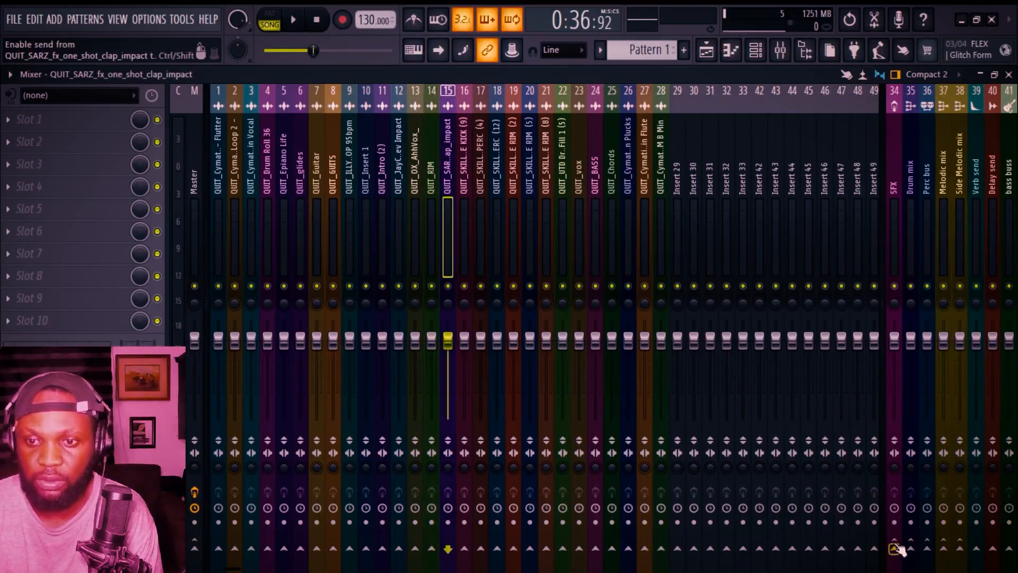
Step: Solo and audition the SKILLONAIRE KICK (9) and PERC (4) tracks, checking their mixer inserts
right_click(67, 379)
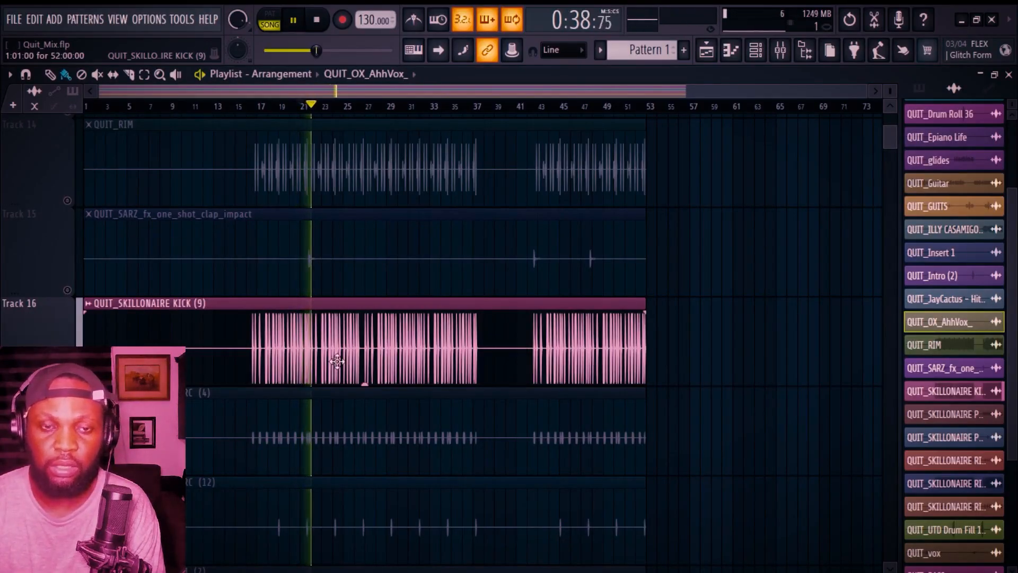
key(space)
key(F9)
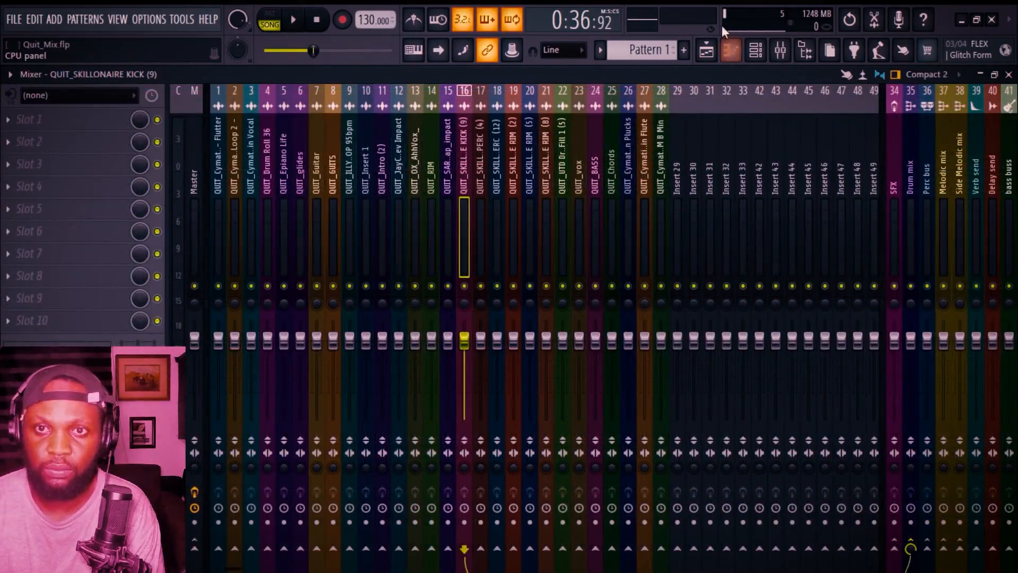
key(F9)
key(space)
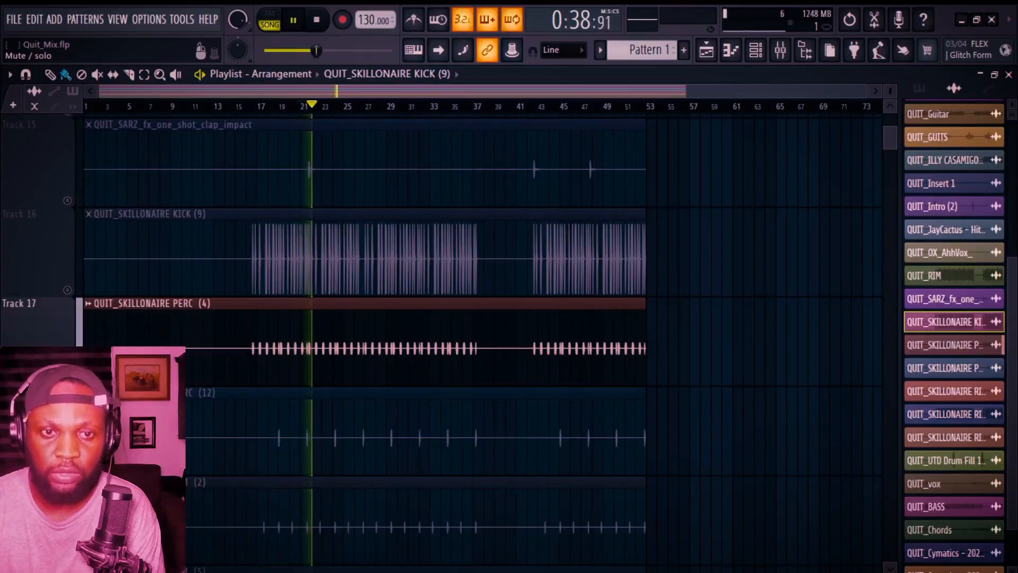
key(space)
key(F9)
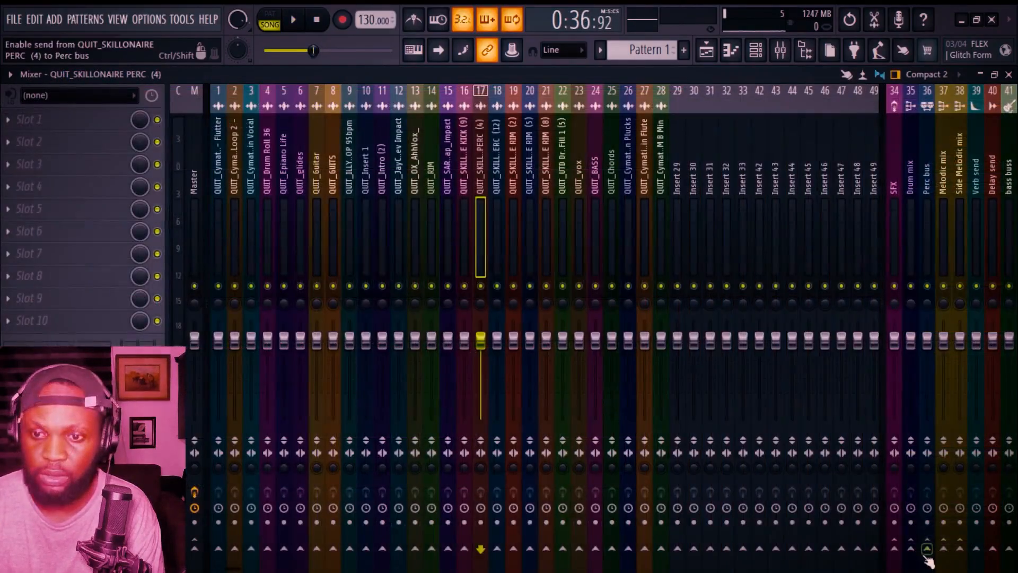
Step: Solo and audition the SKILLONAIRE PERC (12) track and check its mixer insert 18
click(735, 49)
key(space)
key(space)
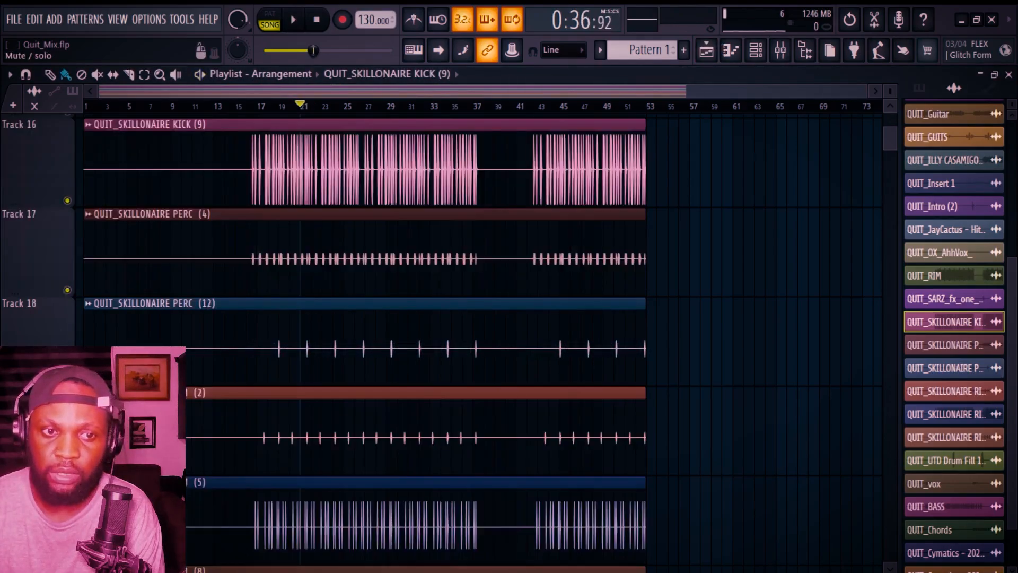
key(space)
key(space)
key(space)
click(805, 51)
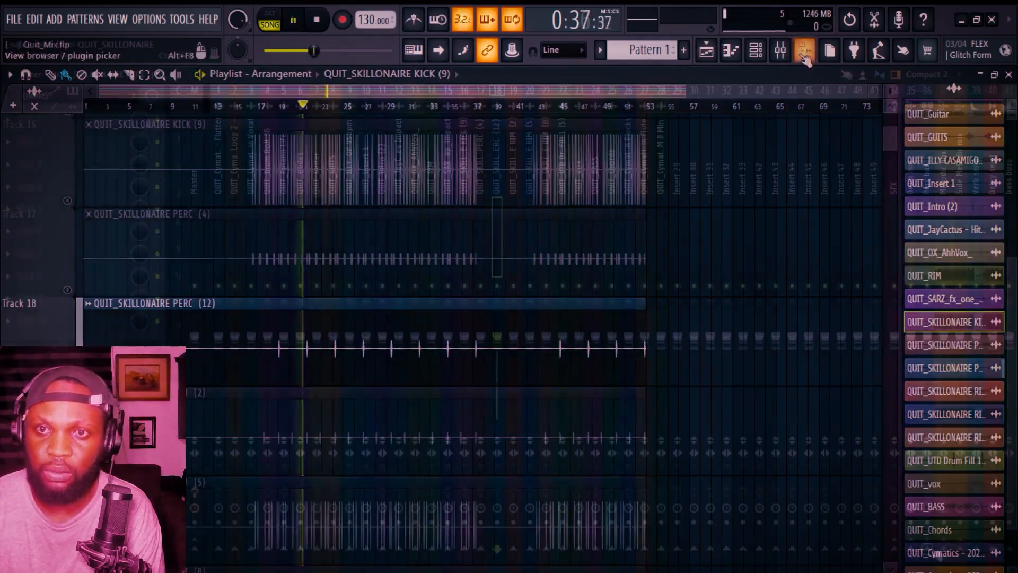
key(space)
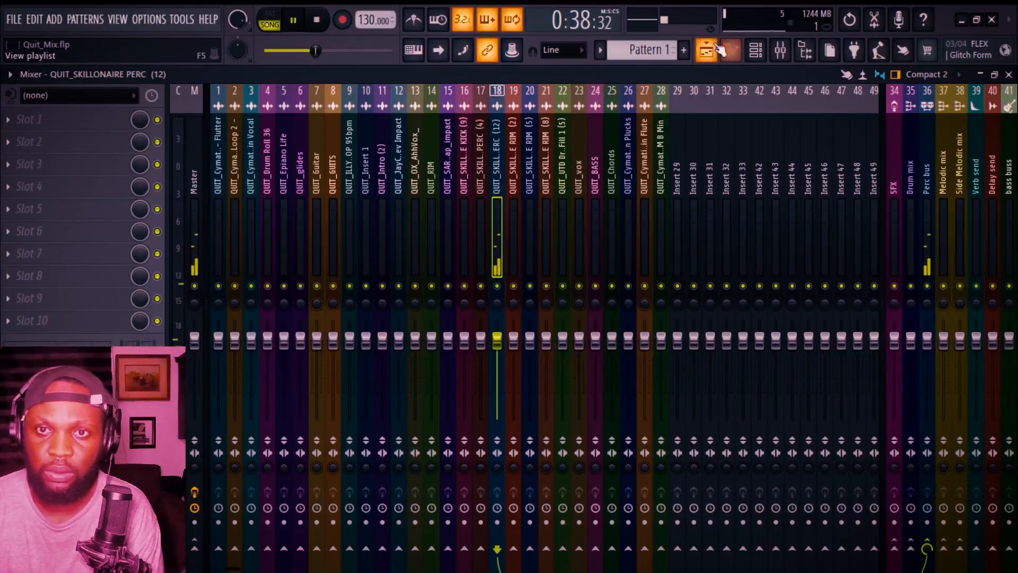
click(726, 50)
key(space)
click(781, 52)
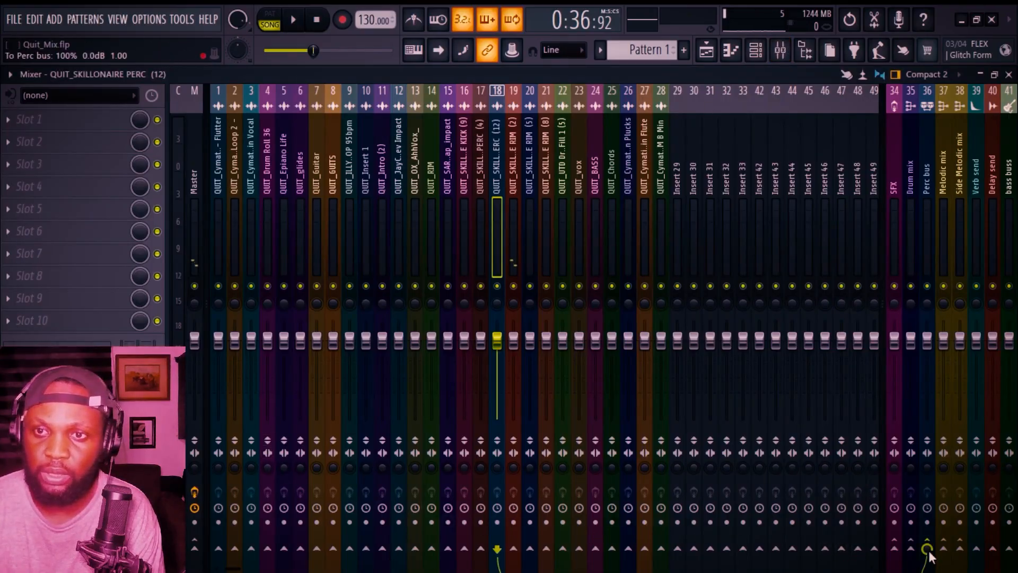
Step: Route insert 19, QUIT_SKILLONAIRE RIM (2), from Master to the Drum mix bus
click(513, 190)
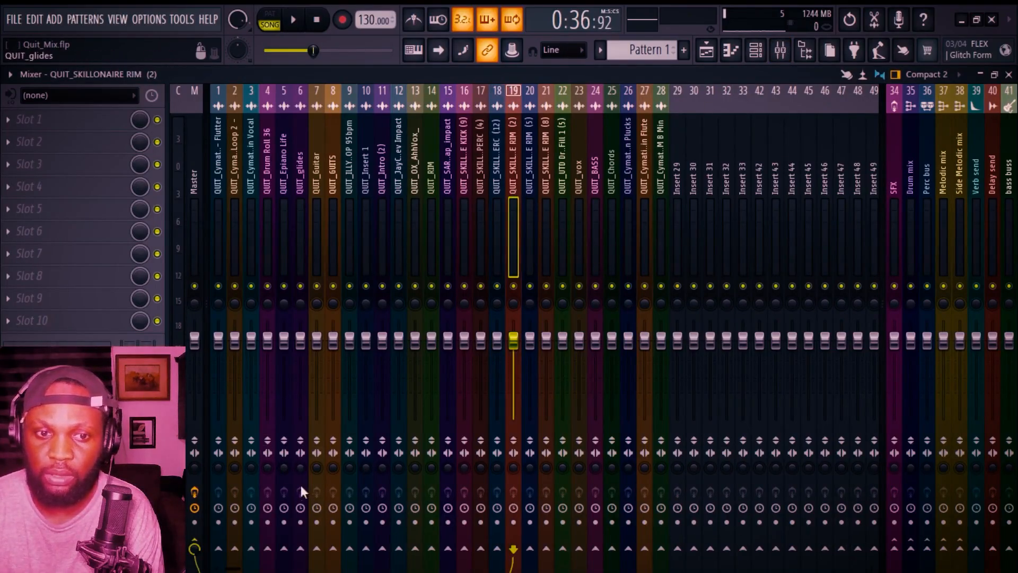
click(194, 546)
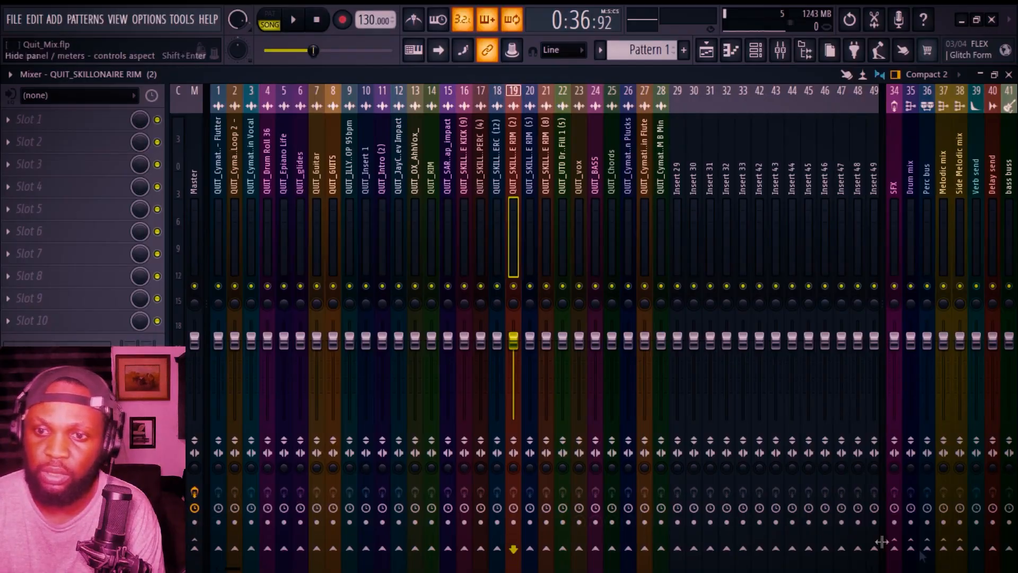
click(910, 549)
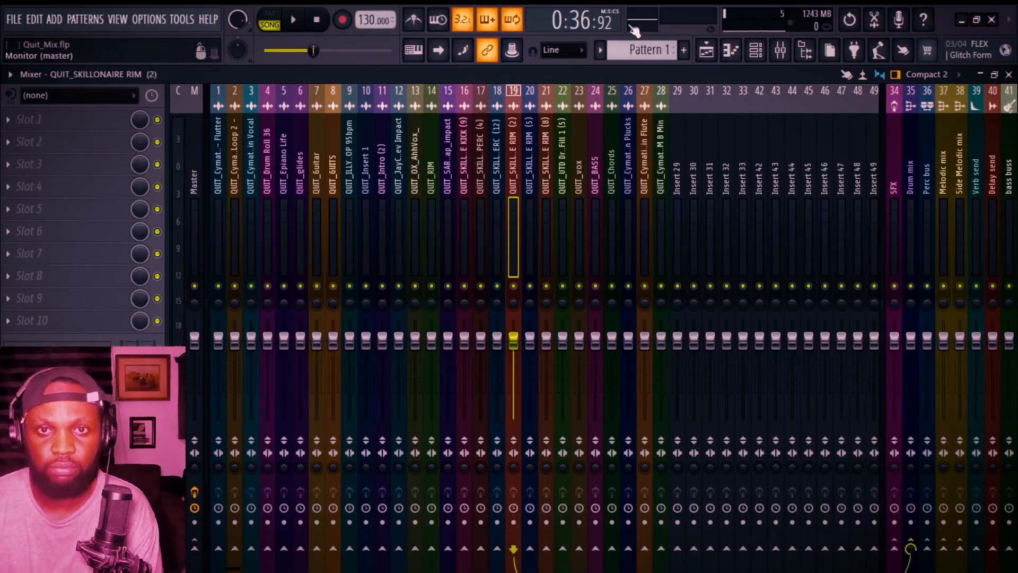
Step: Audition the SKILLONAIRE RIM (5) track and route its insert 20 to the Perc bus
click(706, 50)
key(space)
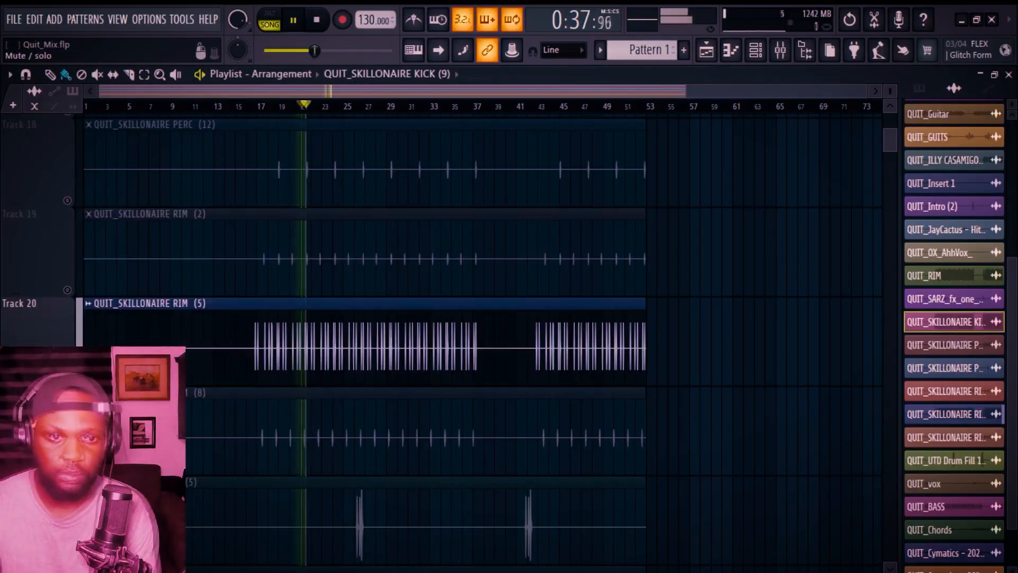
click(784, 52)
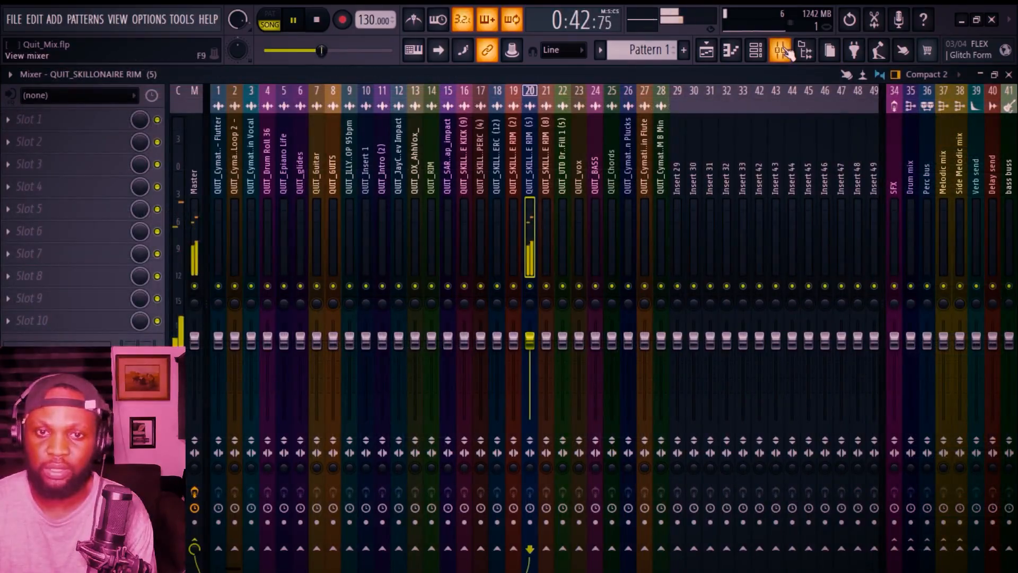
key(space)
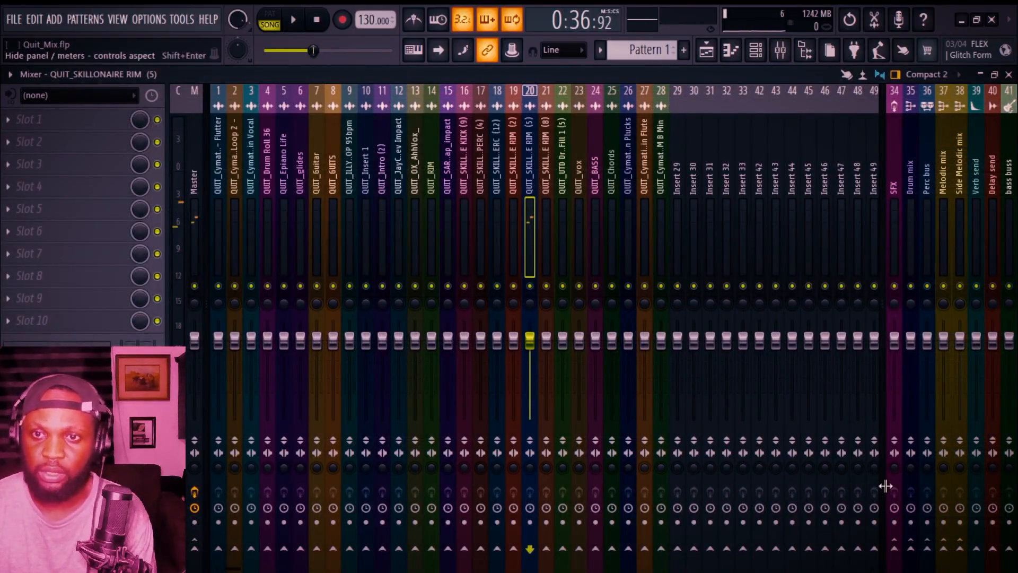
click(927, 547)
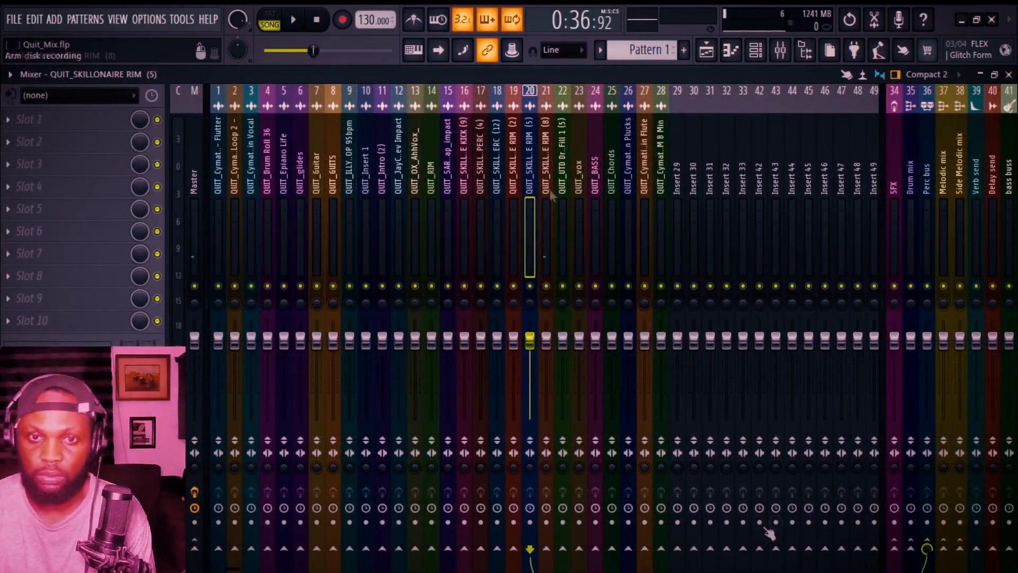
Step: Route insert 21, QUIT_SKILLONAIRE RIM (8), to the Perc bus
click(552, 195)
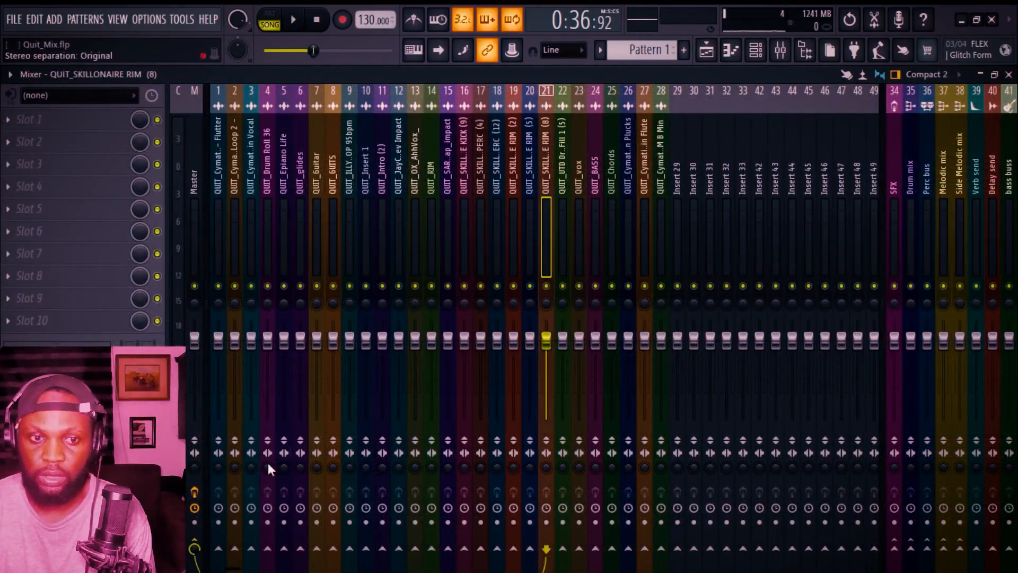
click(927, 549)
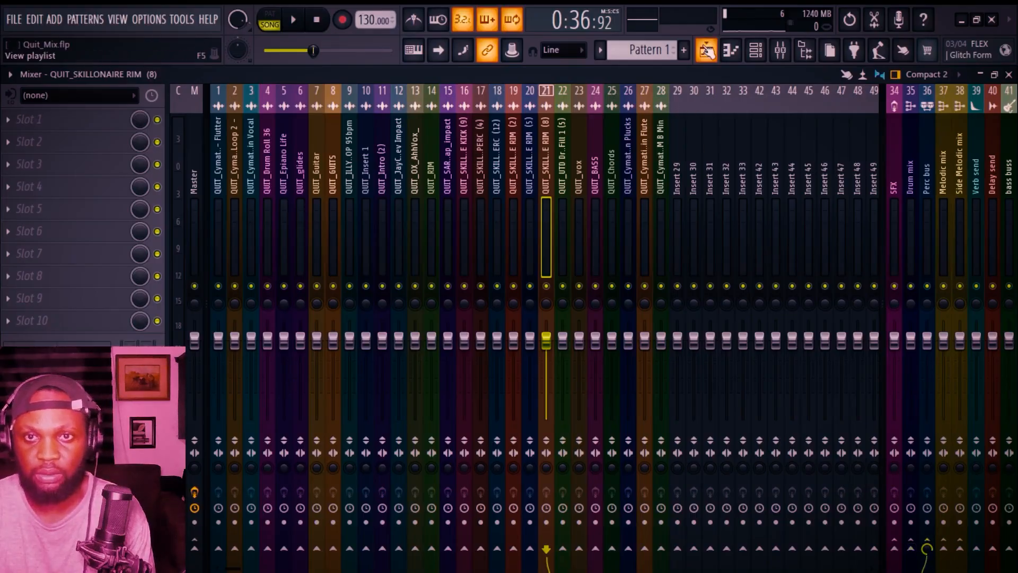
Step: Solo and audition the UTD Drum Fill 1 (5) track, then disable its insert 22 send to Master
click(706, 51)
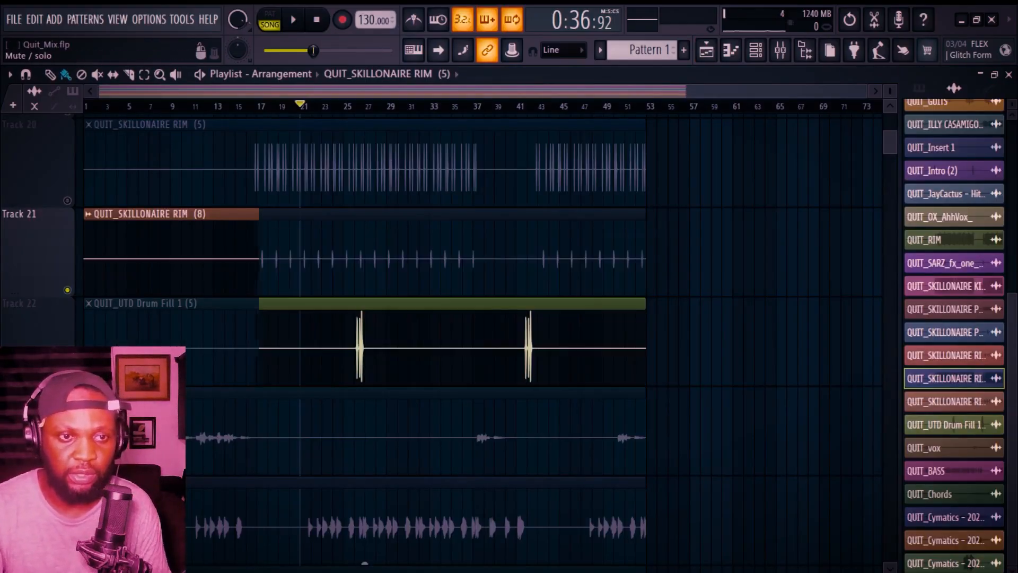
click(225, 301)
click(355, 106)
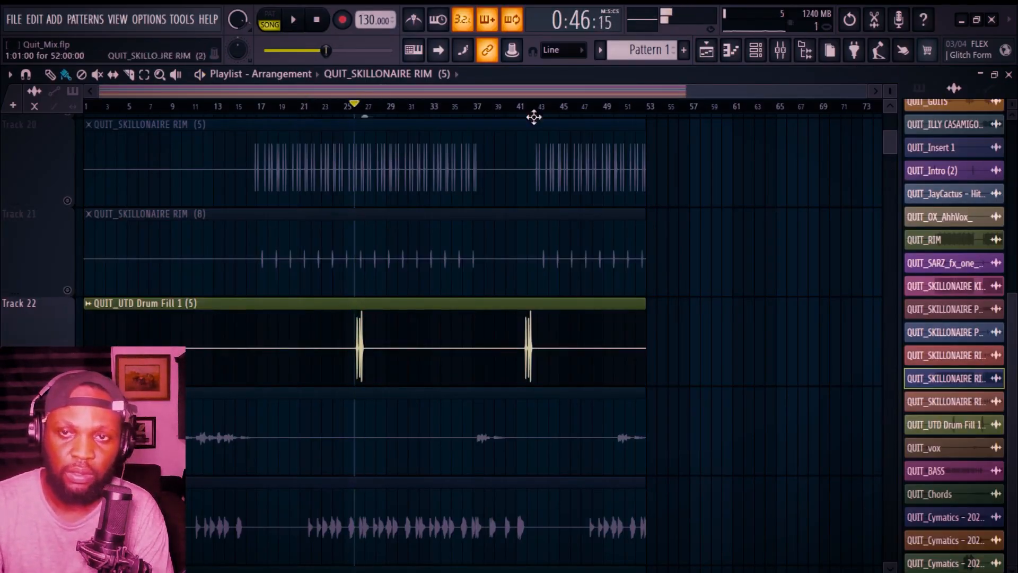
click(779, 50)
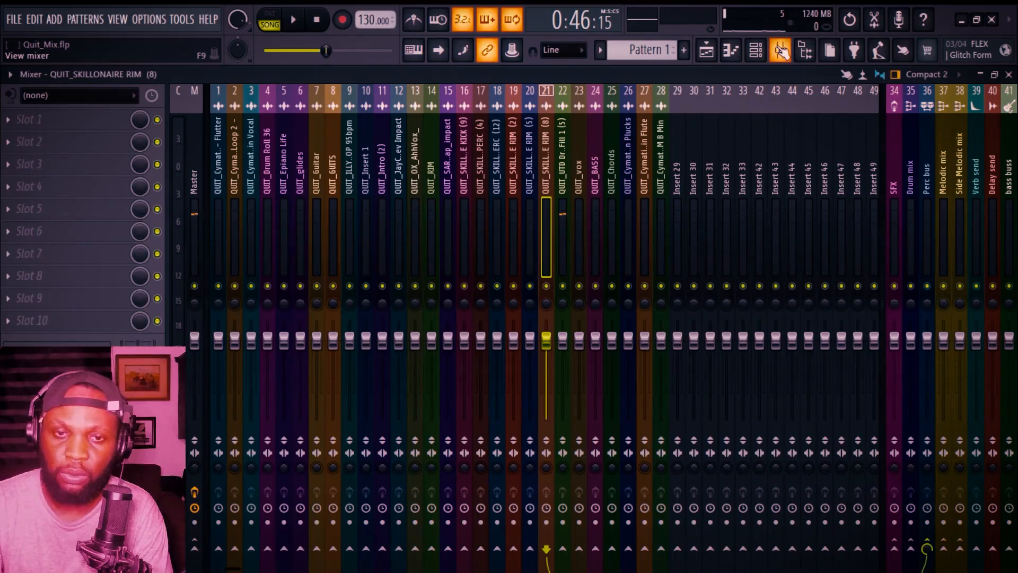
click(196, 542)
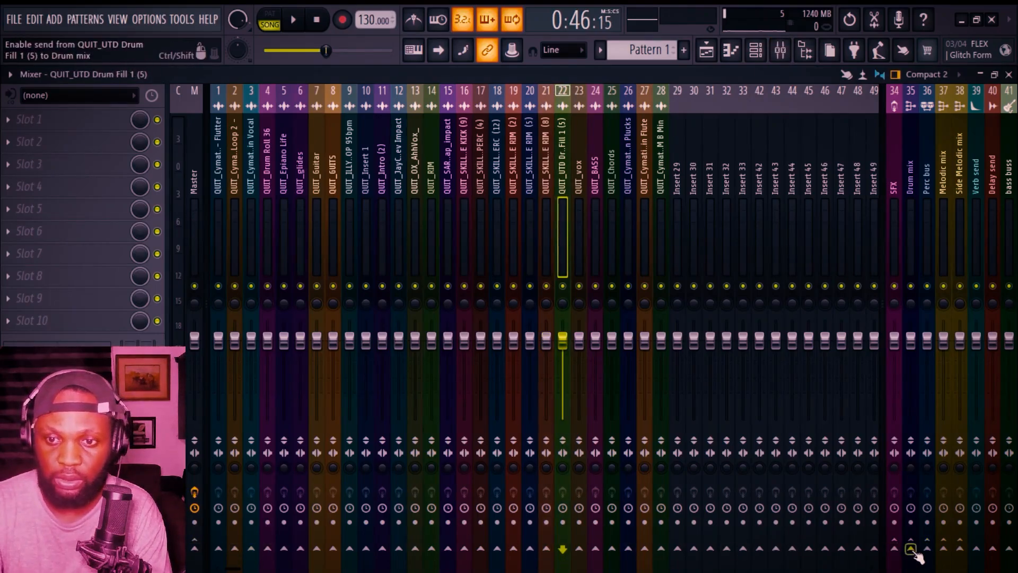
Step: Route insert 23, QUIT_vox, to the Side Melodic mix bus
click(706, 50)
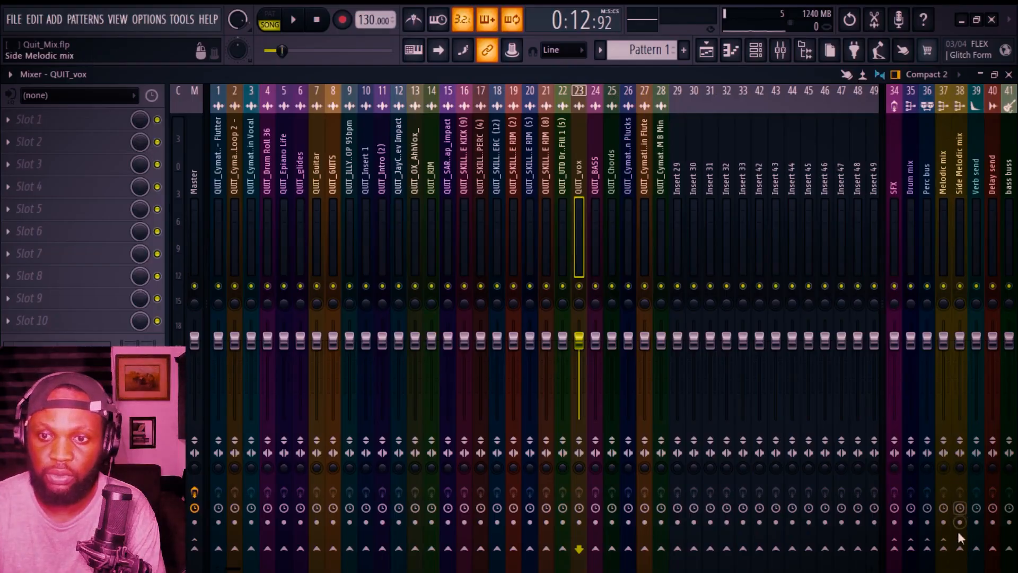
click(961, 549)
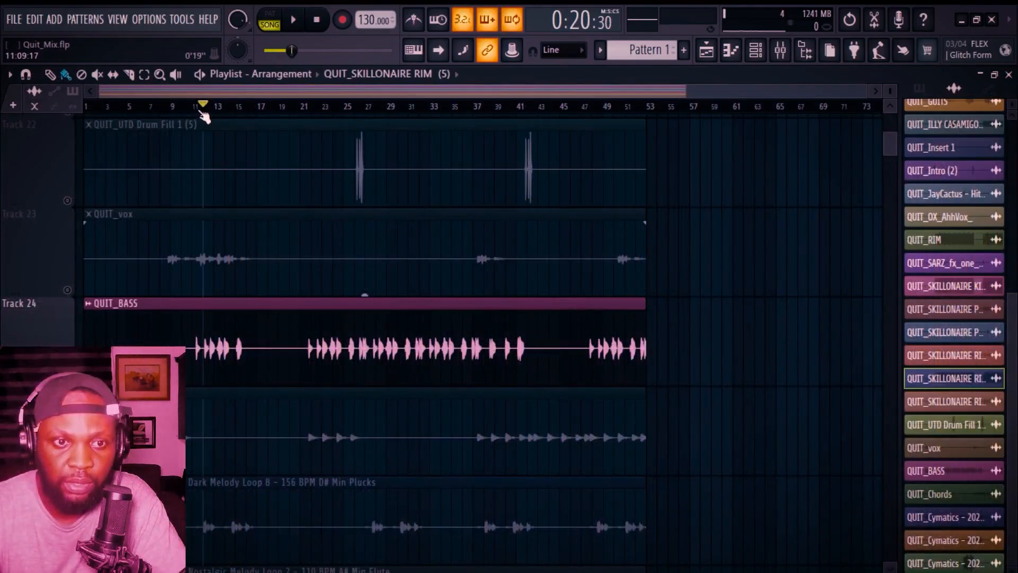
Step: Audition the QUIT_BASS track and route its insert 24 from Master to the bass buss
key(space)
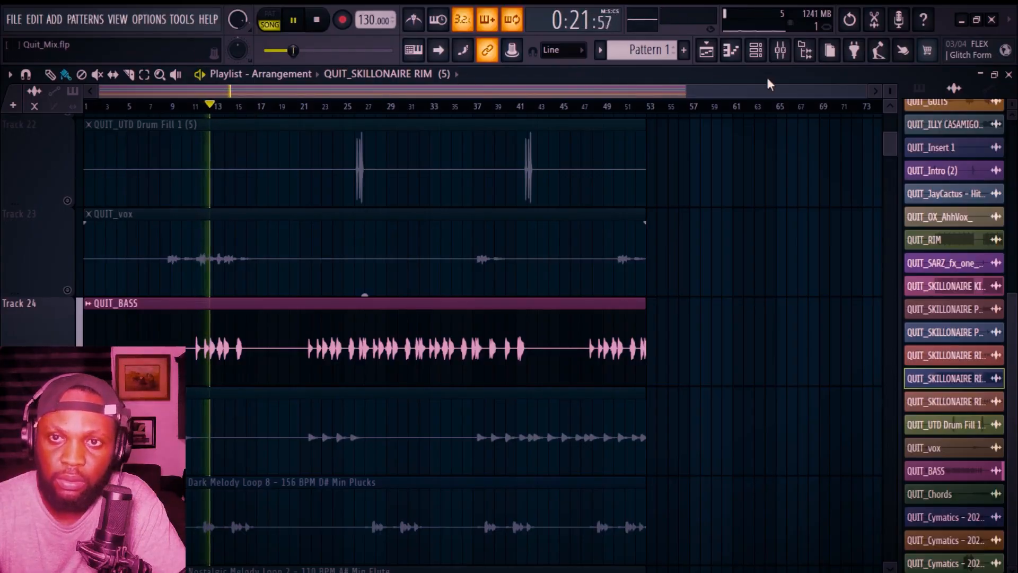
click(780, 50)
key(space)
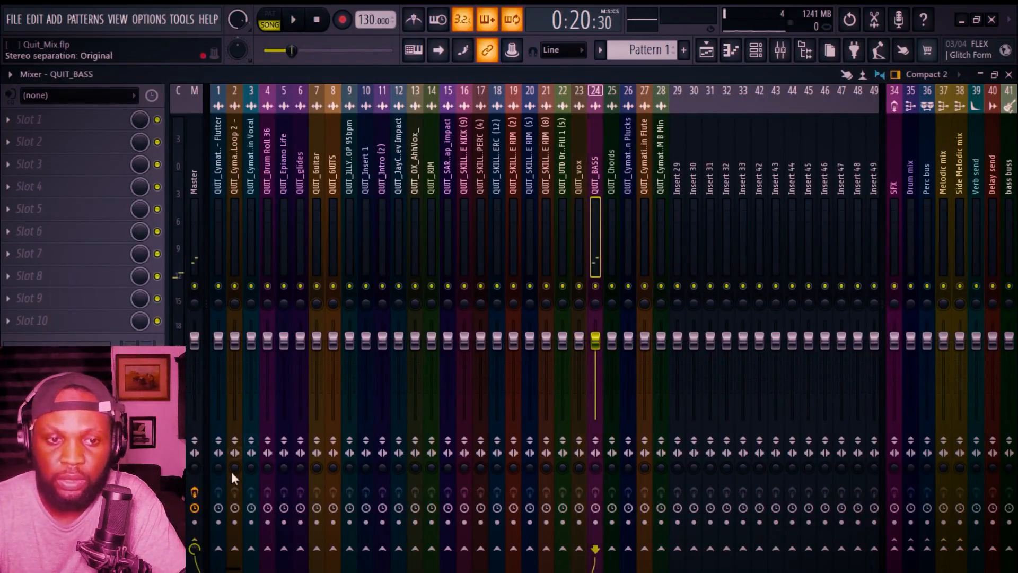
click(194, 548)
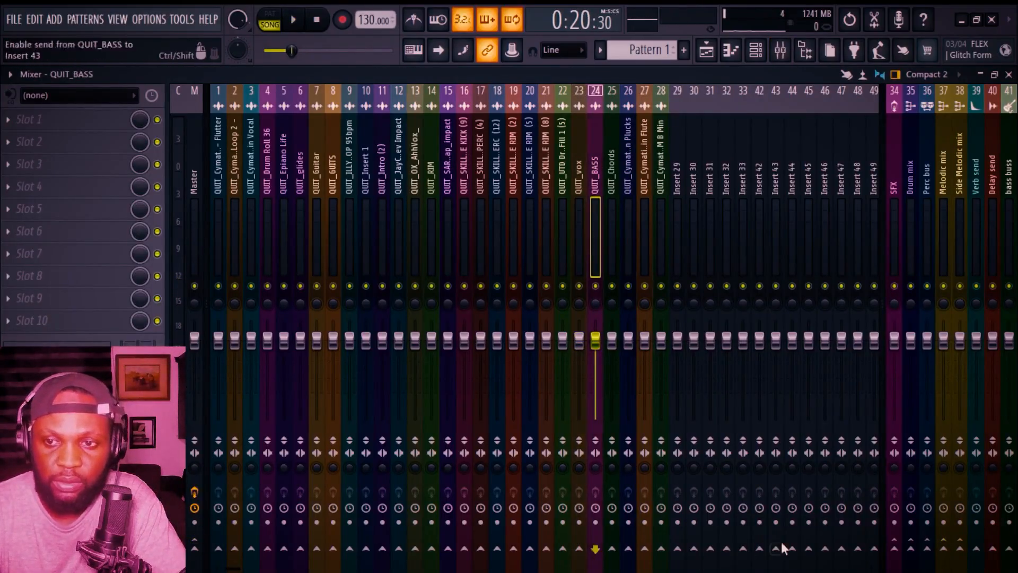
click(1008, 549)
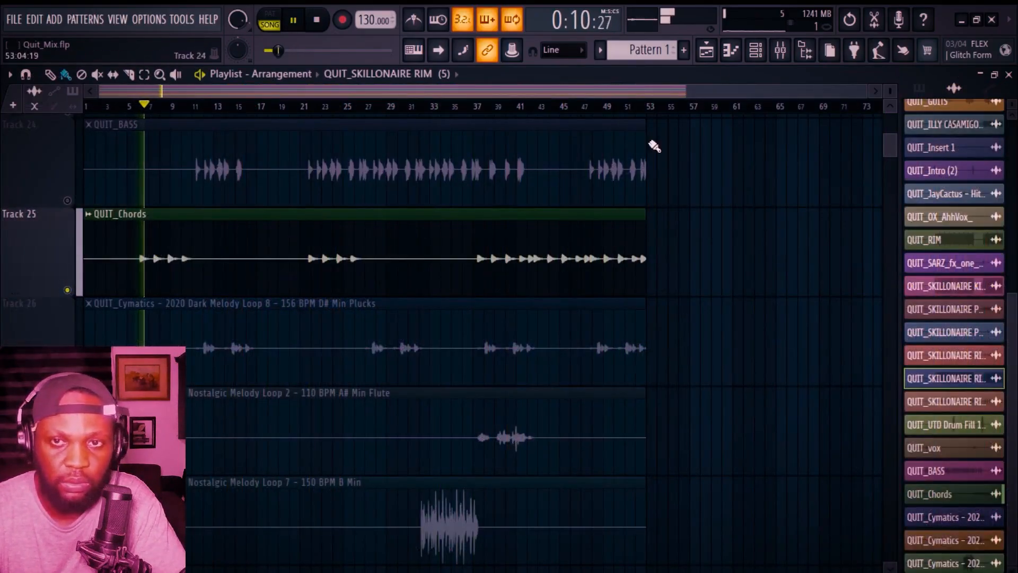
Step: Audition the Dark Melody Loop 8 plucks track and check its mixer insert 26
click(780, 50)
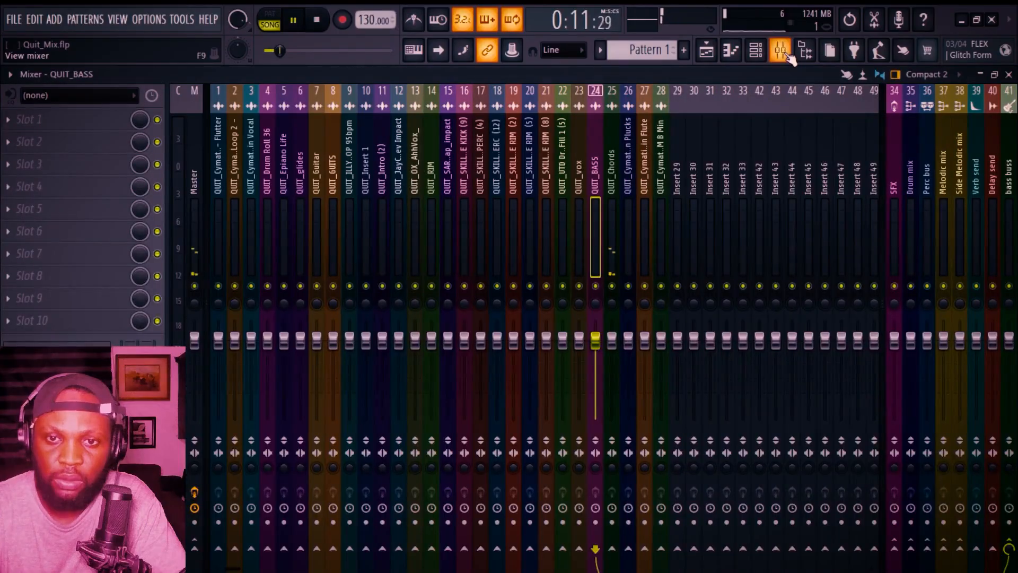
key(space)
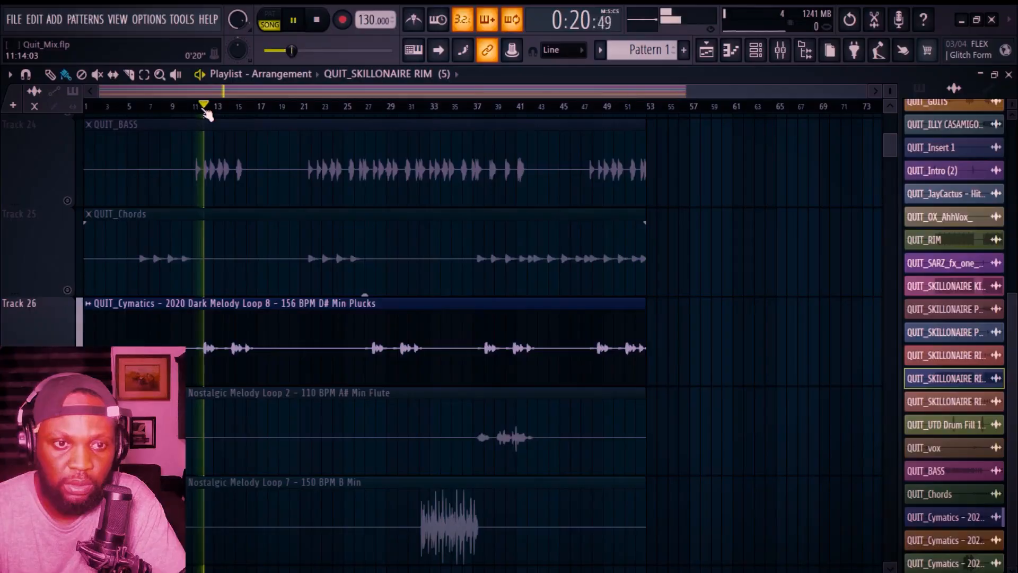
click(780, 50)
key(space)
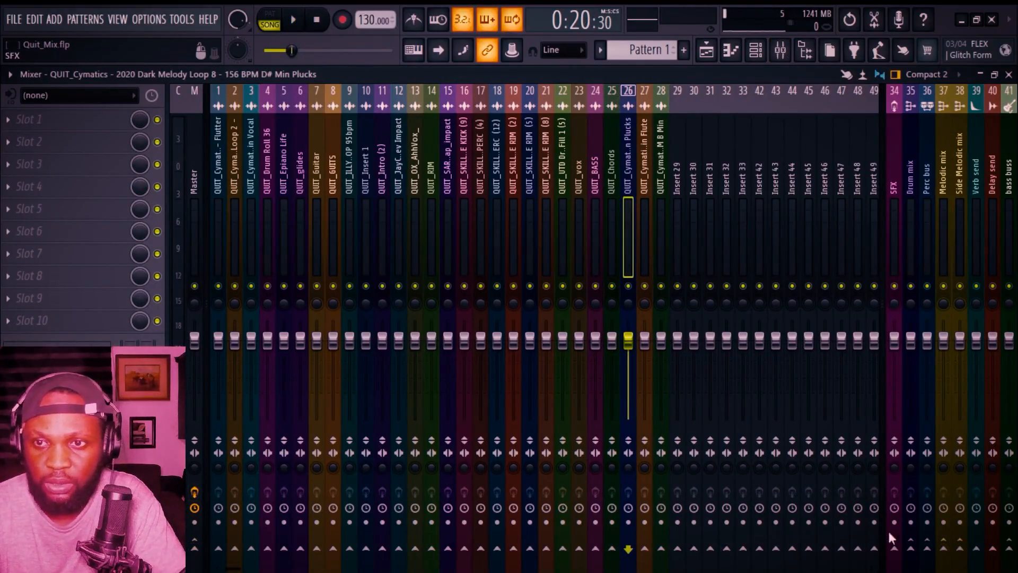
scroll(390, 373, down, 1)
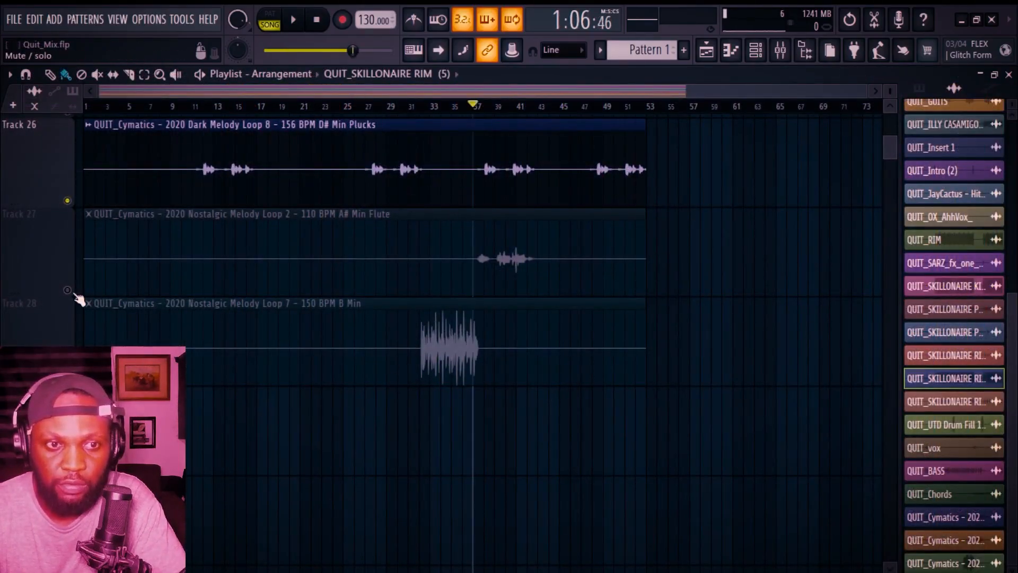
Step: Solo and audition the Nostalgic Melody Loop 7 track, open its clip settings, and route insert 28 to the Melodic mix bus
right_click(68, 290)
key(space)
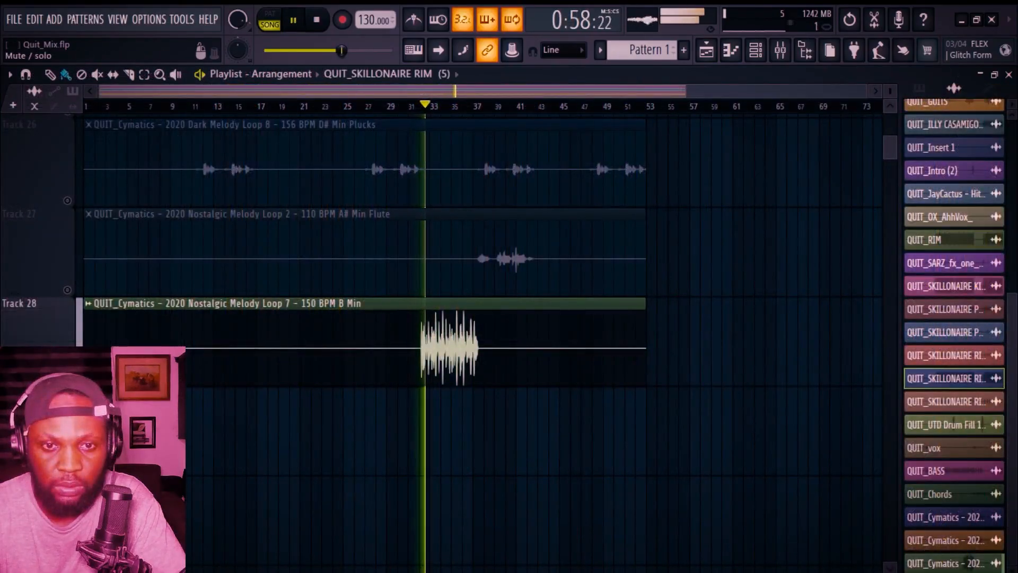
key(space)
double_click(331, 332)
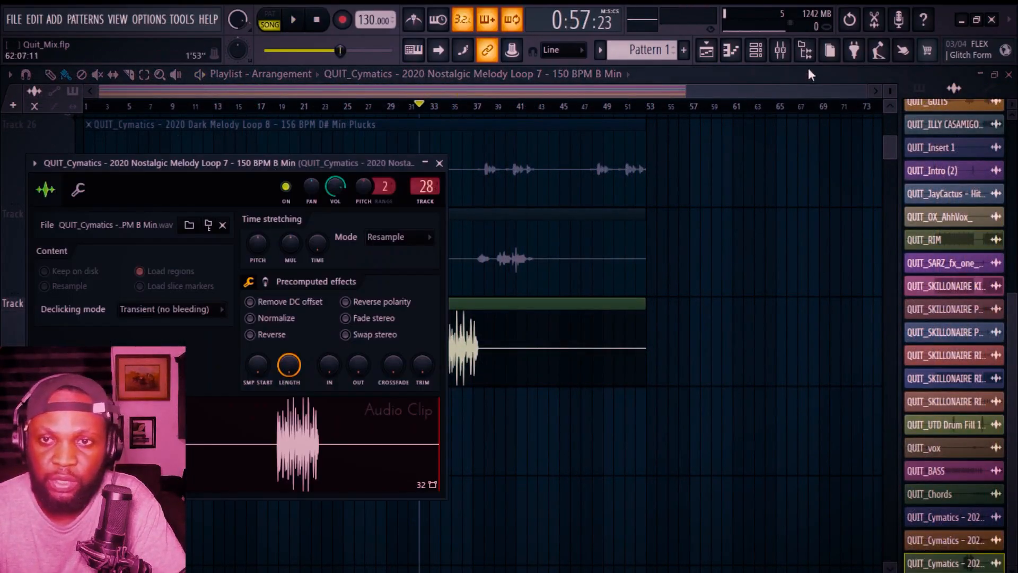
click(779, 50)
ctrl+click(943, 549)
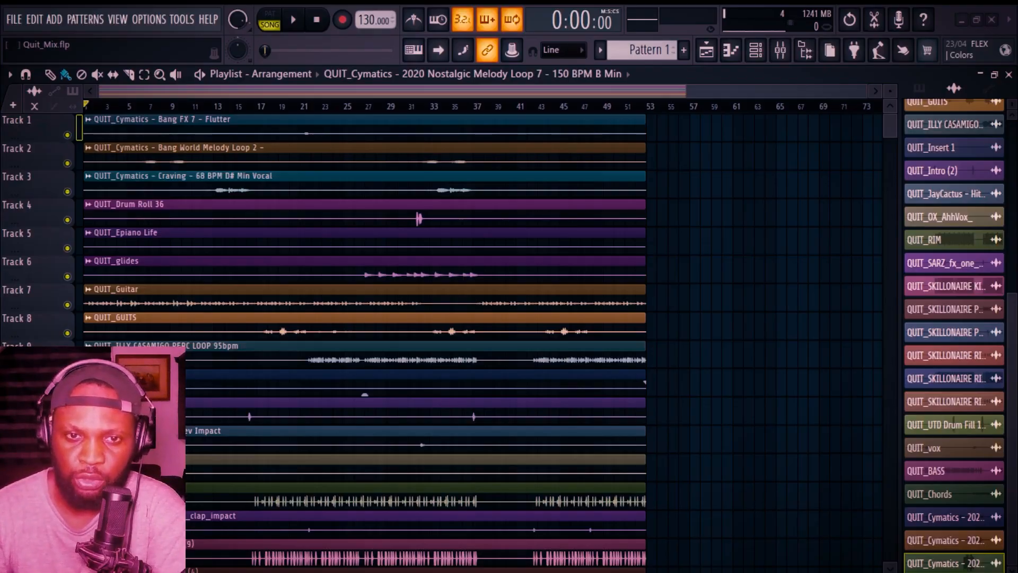
Step: Arm the Master for disk recording and render it as a WAV with 512-point sinc resampling
key(F9)
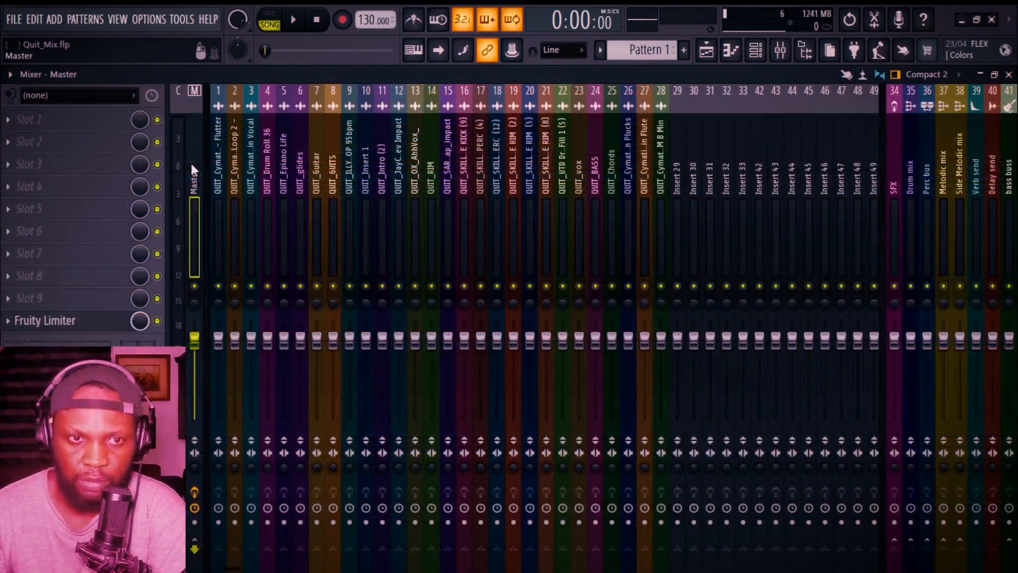
click(195, 523)
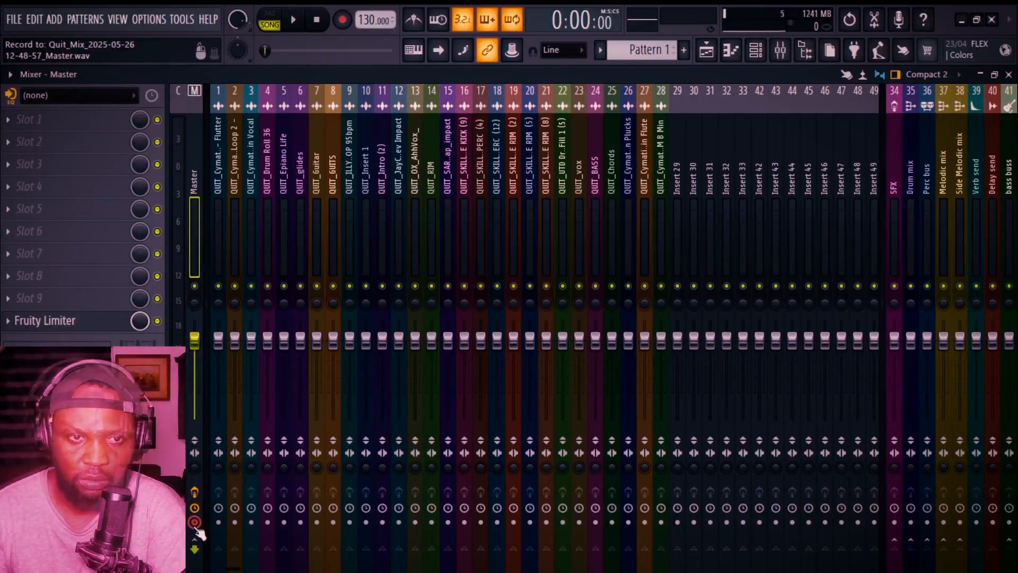
key(ctrl+alt+r)
click(448, 312)
click(444, 472)
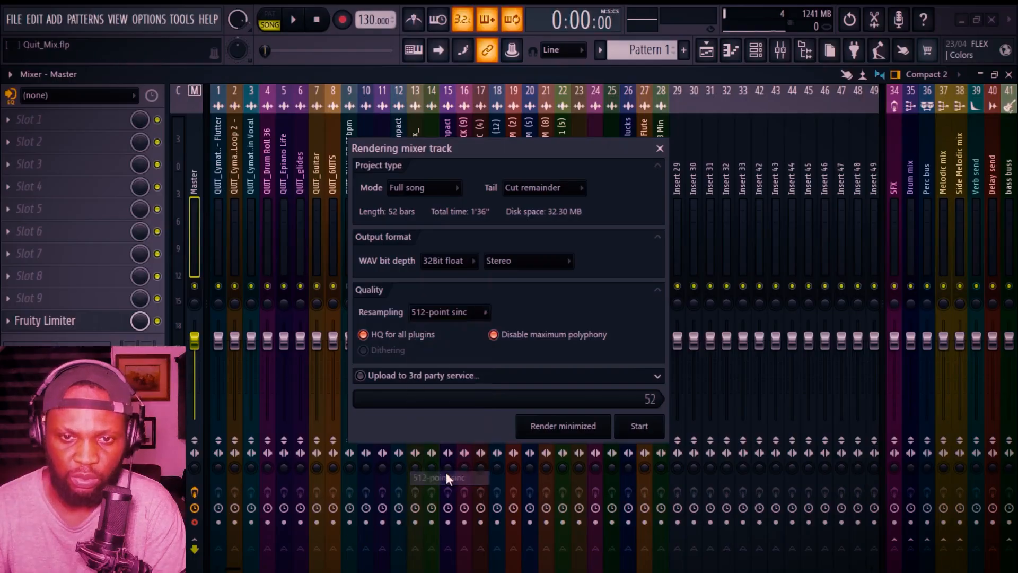
click(634, 425)
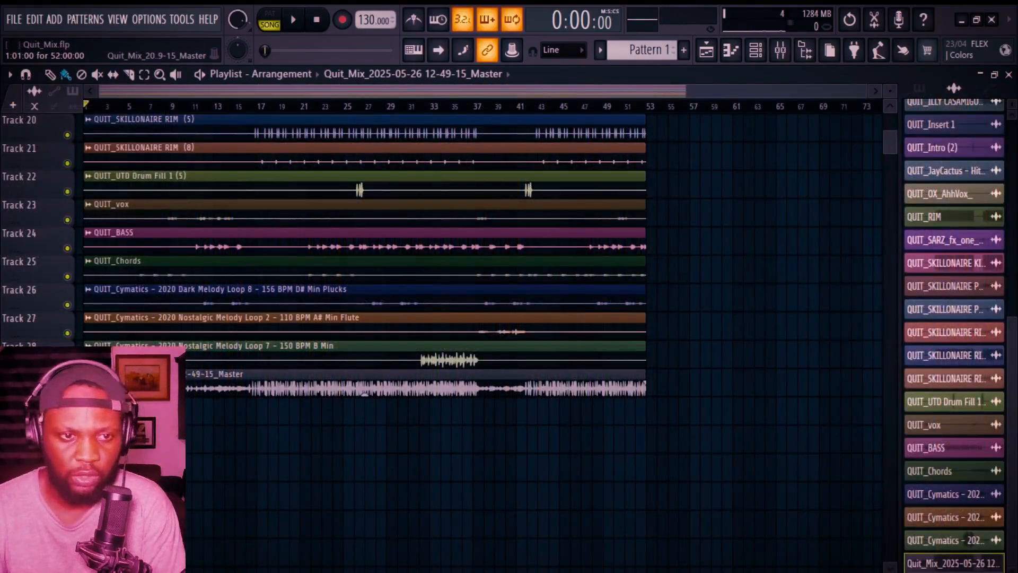
Step: Move the rendered Master audio clip to the top track of the playlist
click(88, 345)
key(Escape)
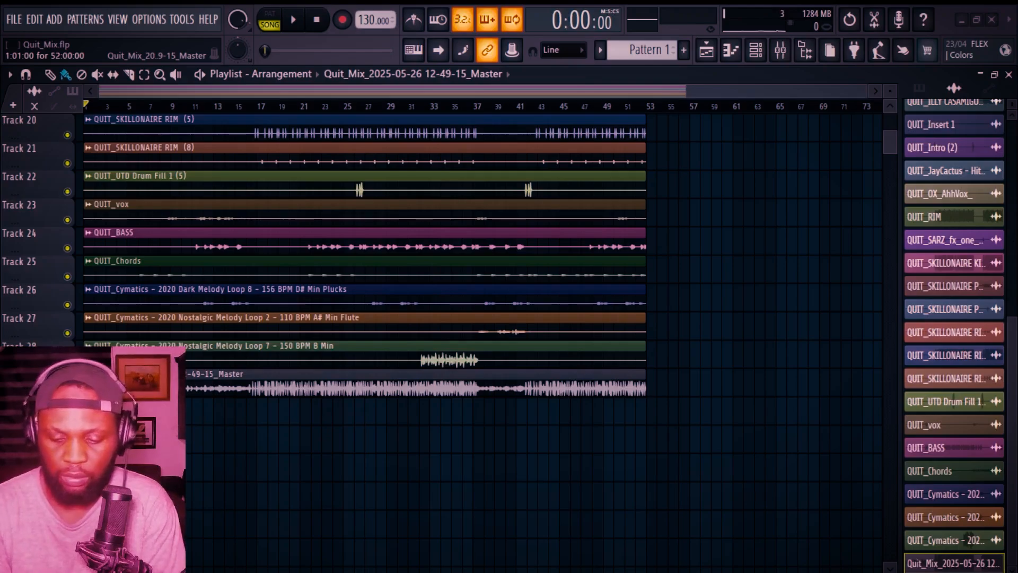
scroll(497, 450, up, 2)
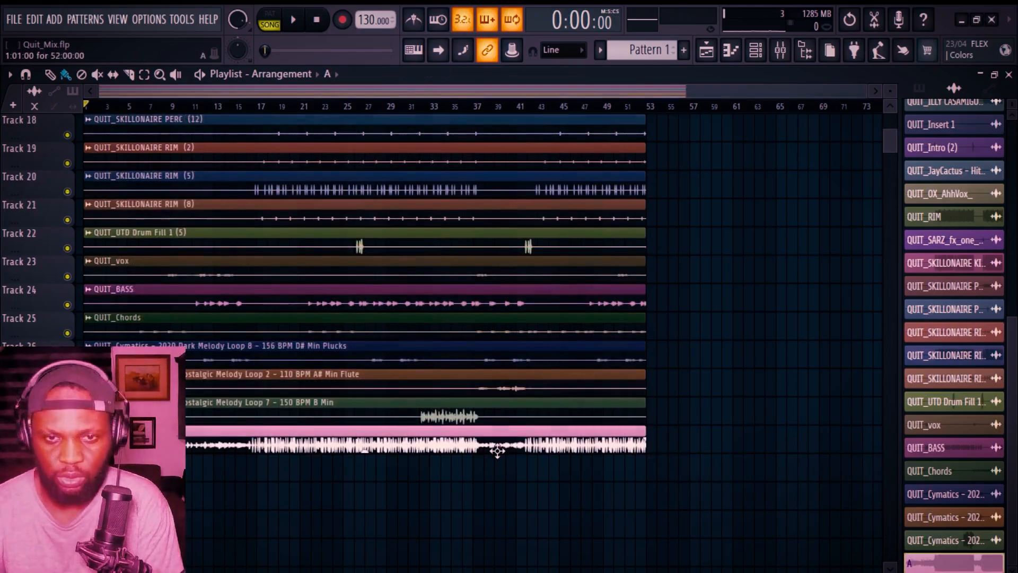
key(ctrl+a)
scroll(497, 450, up, 1)
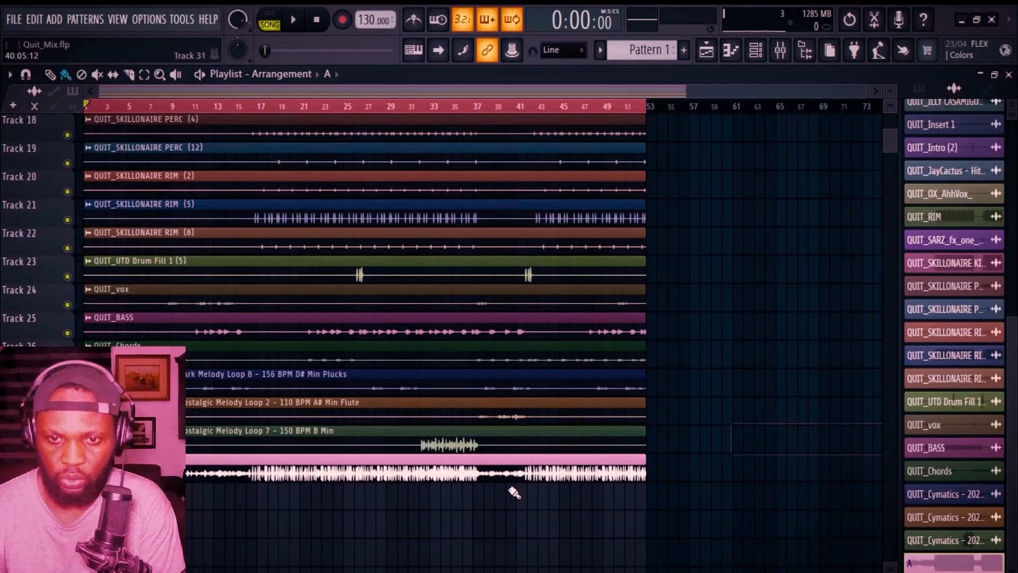
drag(492, 476, 435, 86)
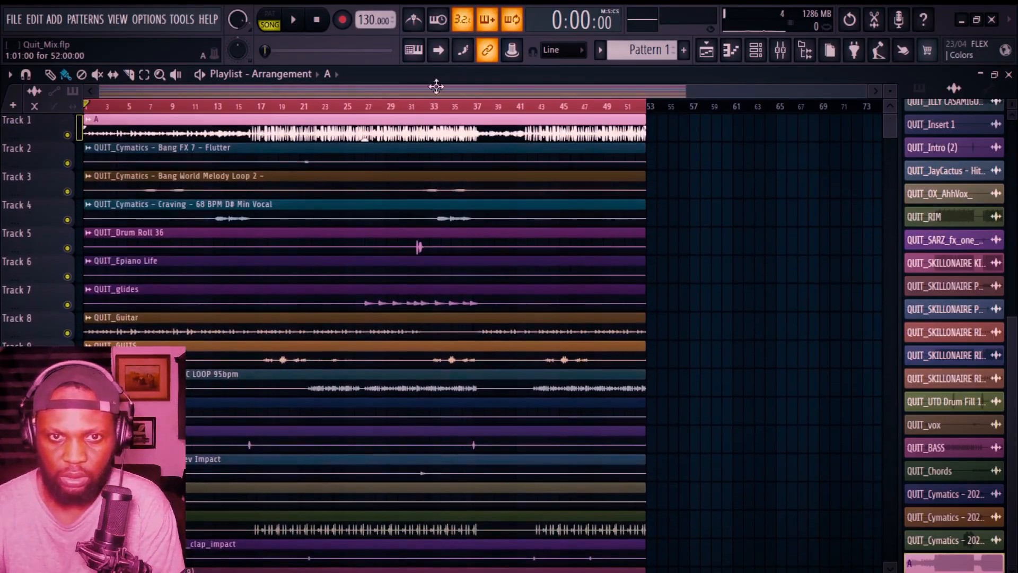
Step: Open the Master's Fruity Limiter to inspect its settings, then close it
key(F9)
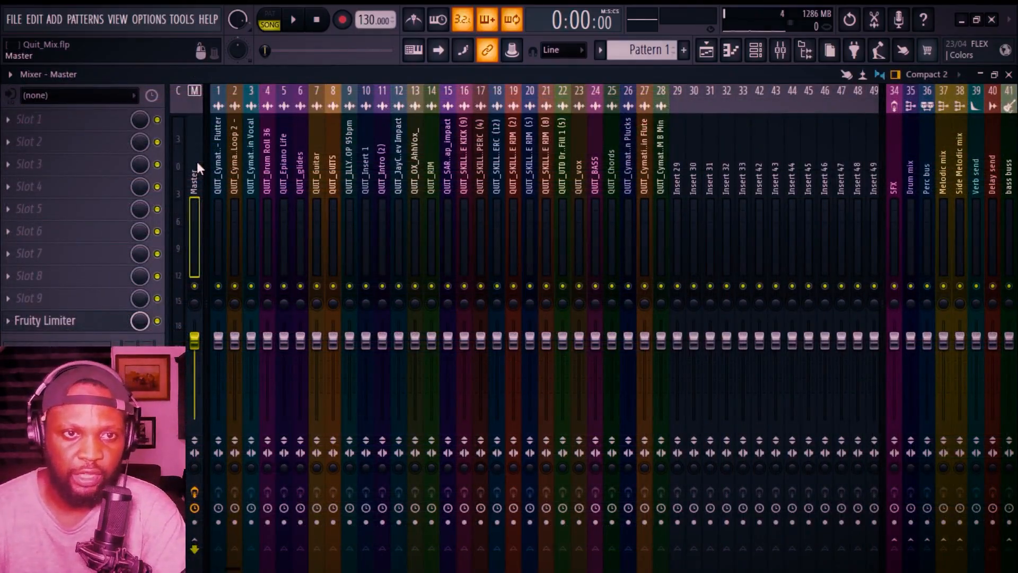
click(177, 166)
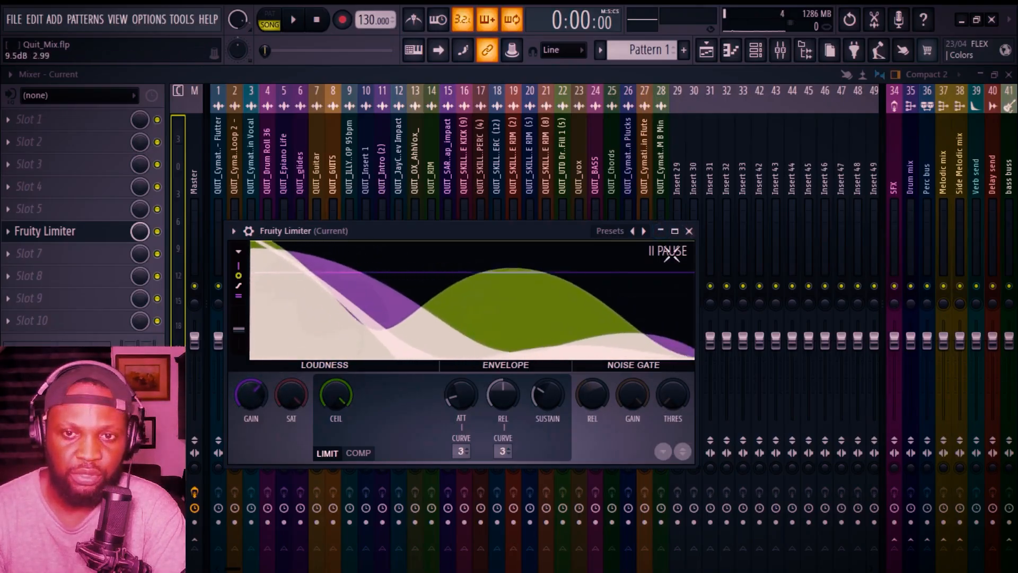
key(Escape)
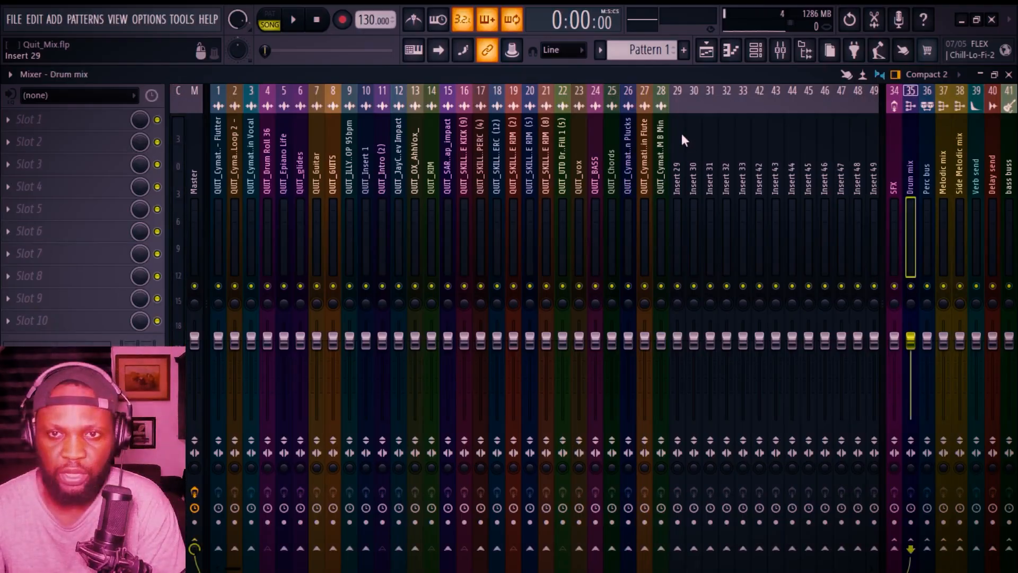
Step: Play the song and select the Drum mix and Perc bus inserts to check which tracks feed them
key(space)
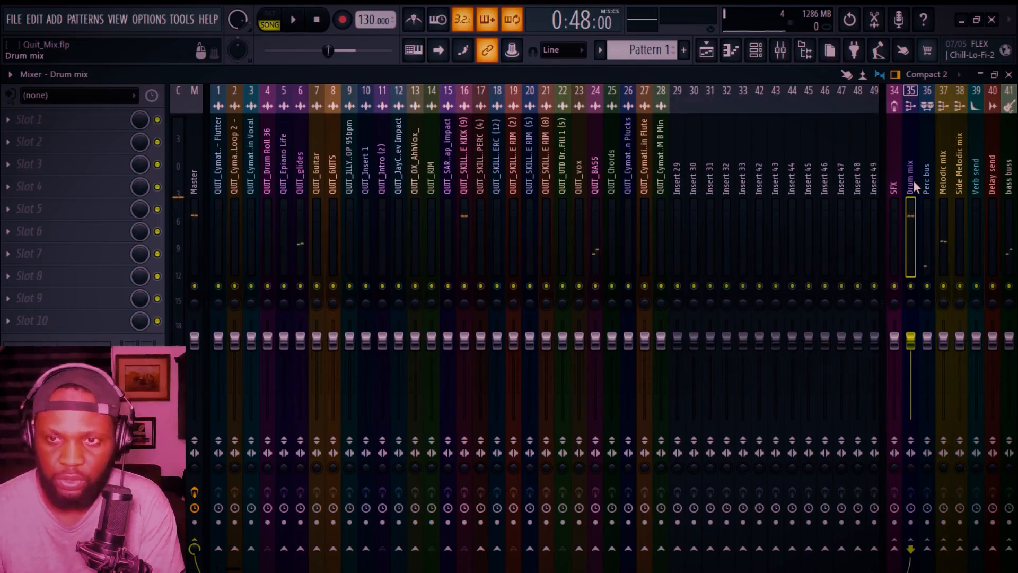
click(913, 181)
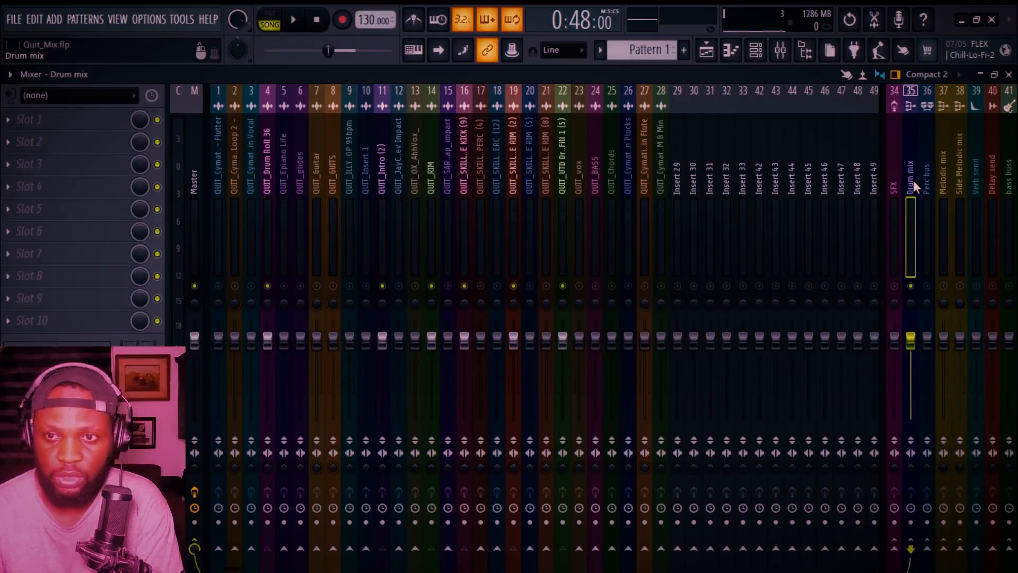
key(space)
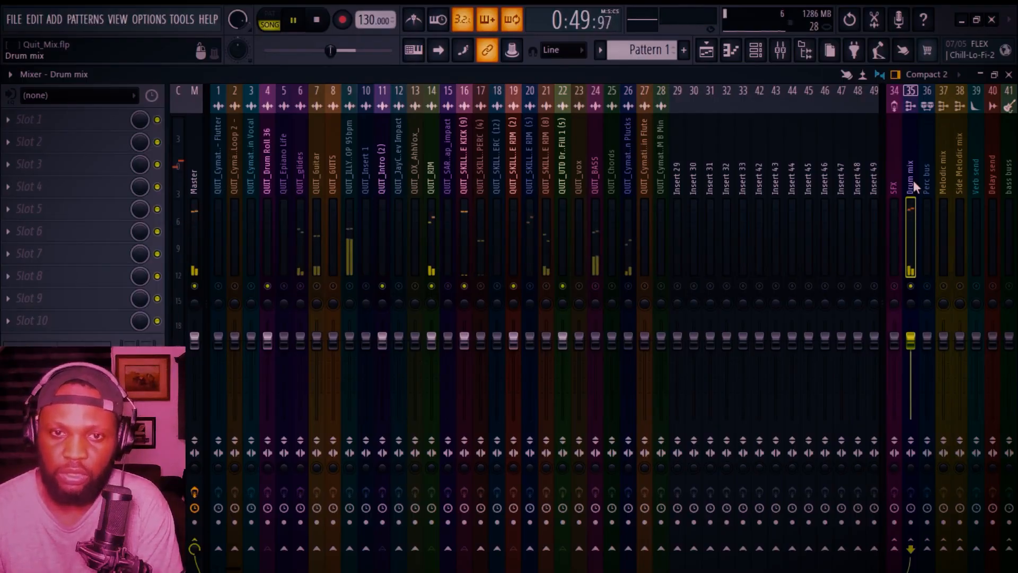
key(space)
click(928, 178)
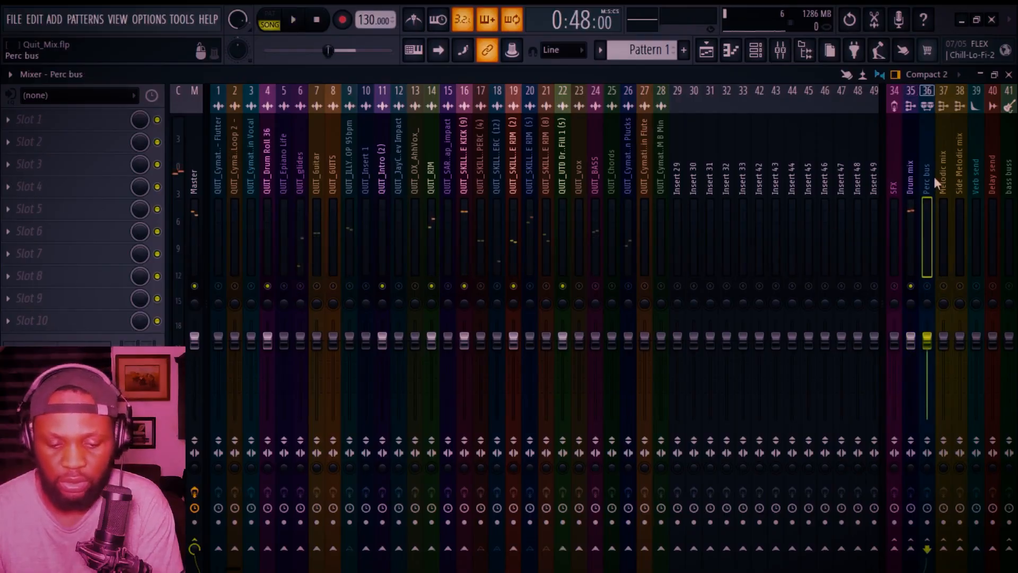
click(934, 176)
key(space)
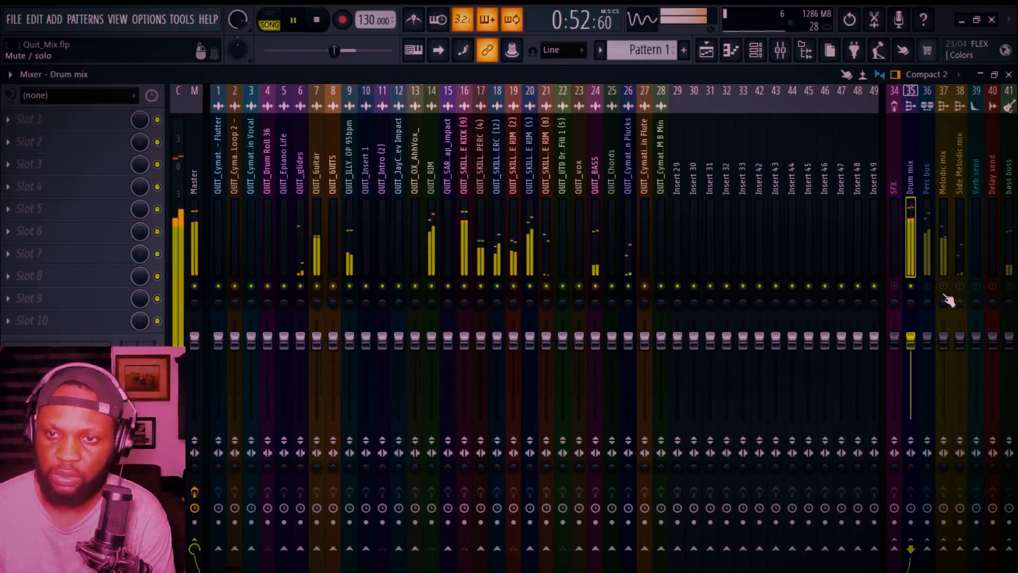
Step: Listen to the Perc bus and Drum mix inserts while toggling playback
click(926, 268)
key(space)
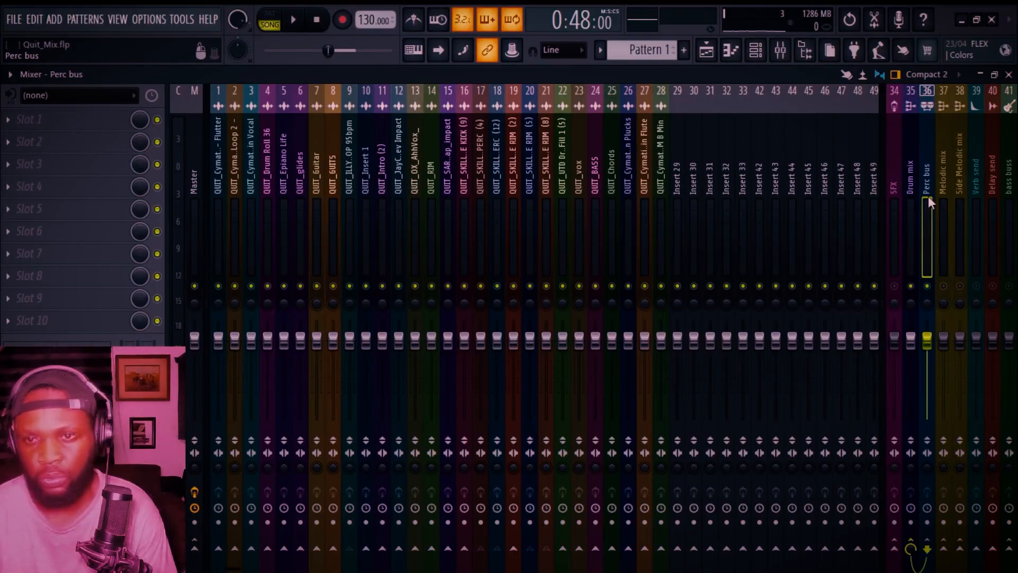
click(911, 193)
key(space)
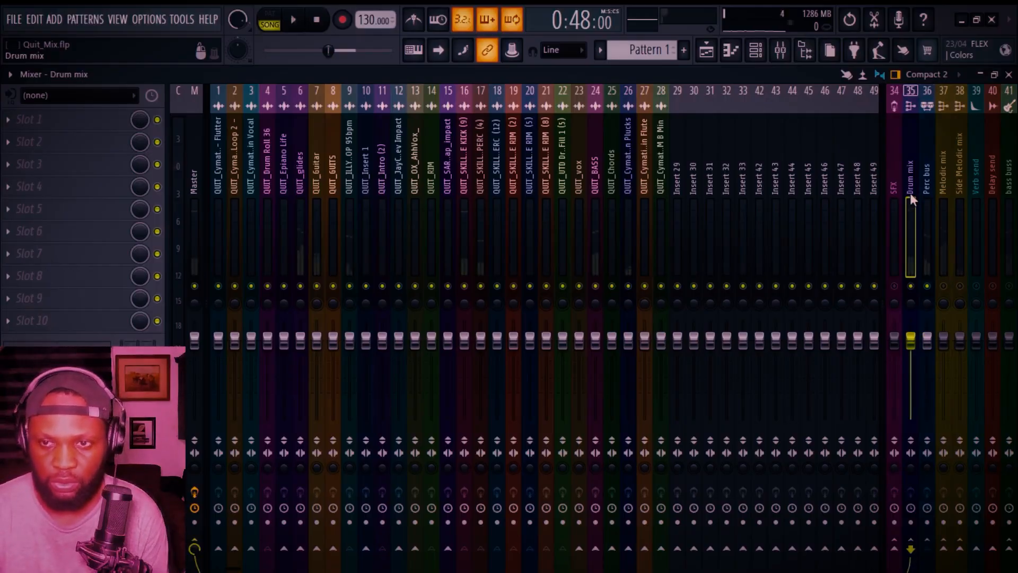
Step: Lower the QUIT_SKILLONAIRE KICK (9) insert's fader while checking it during playback
click(465, 183)
key(space)
key(space)
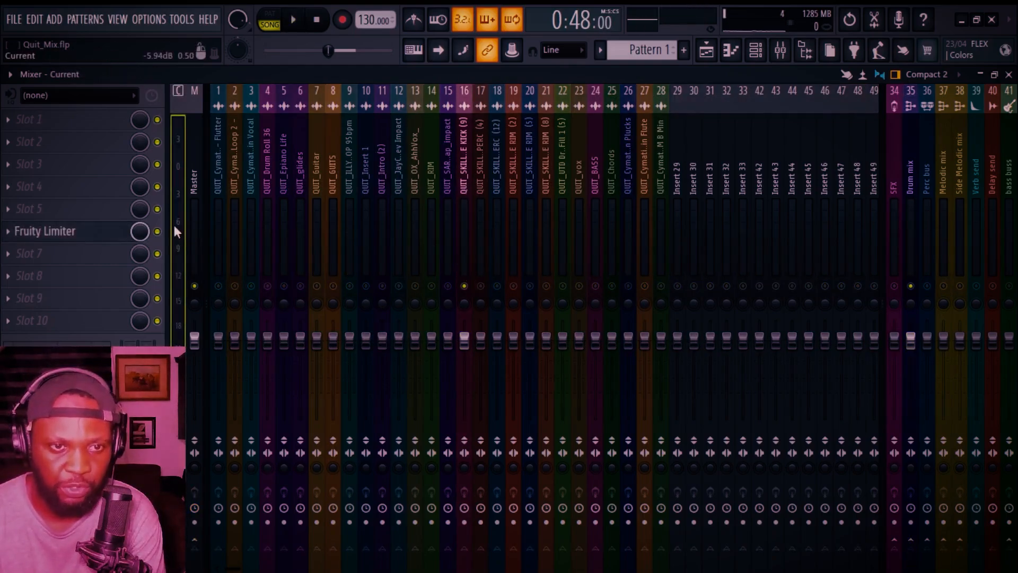
key(space)
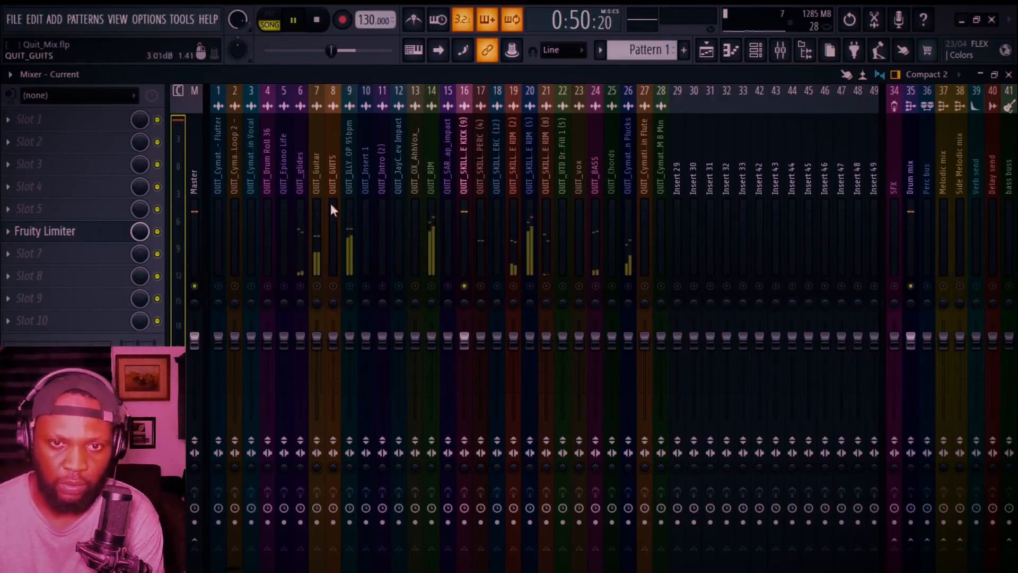
click(466, 171)
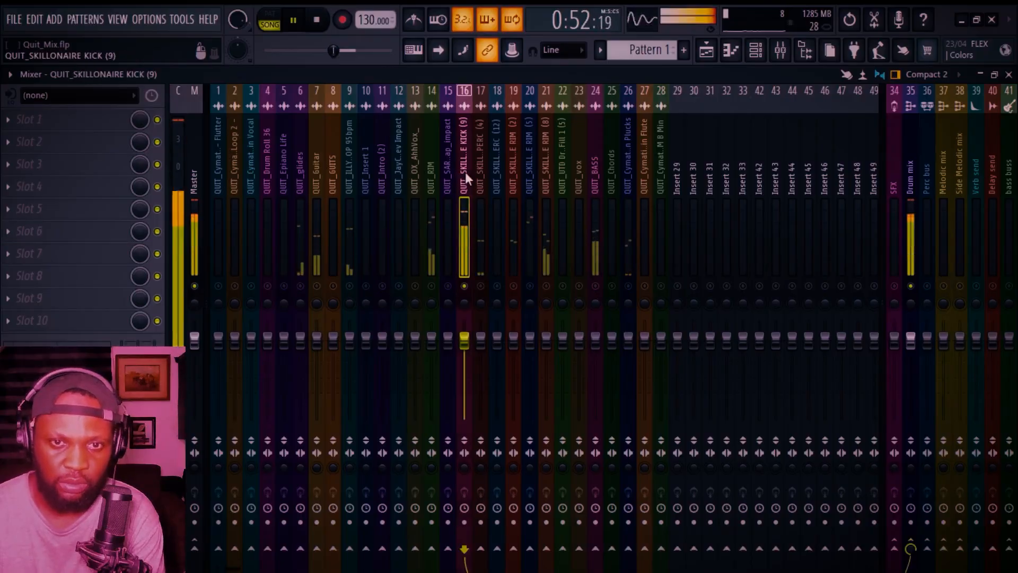
drag(477, 338, 477, 366)
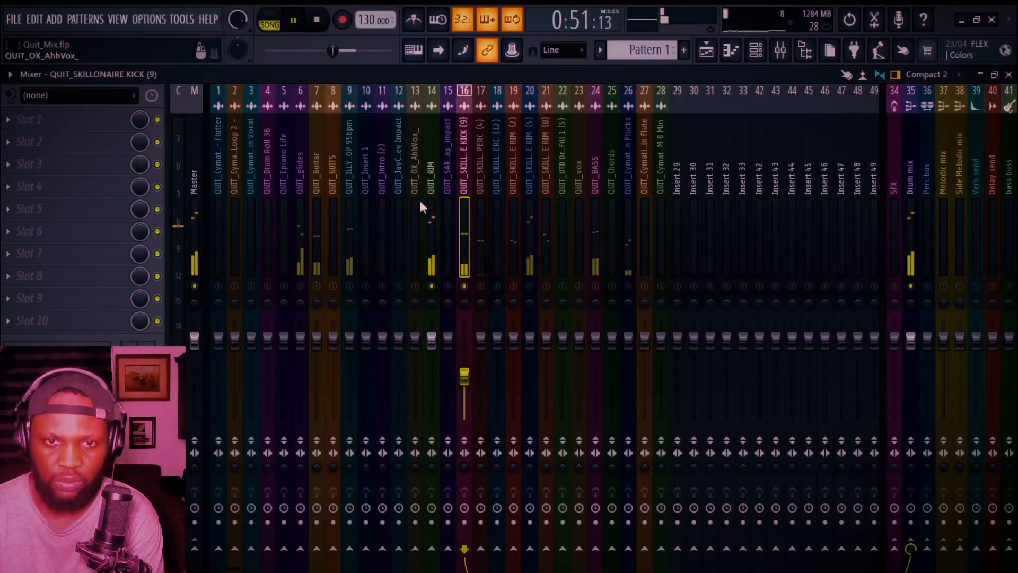
Step: Lower the QUIT_RIM insert's fader to about 57% volume (-10.7 dB)
click(431, 184)
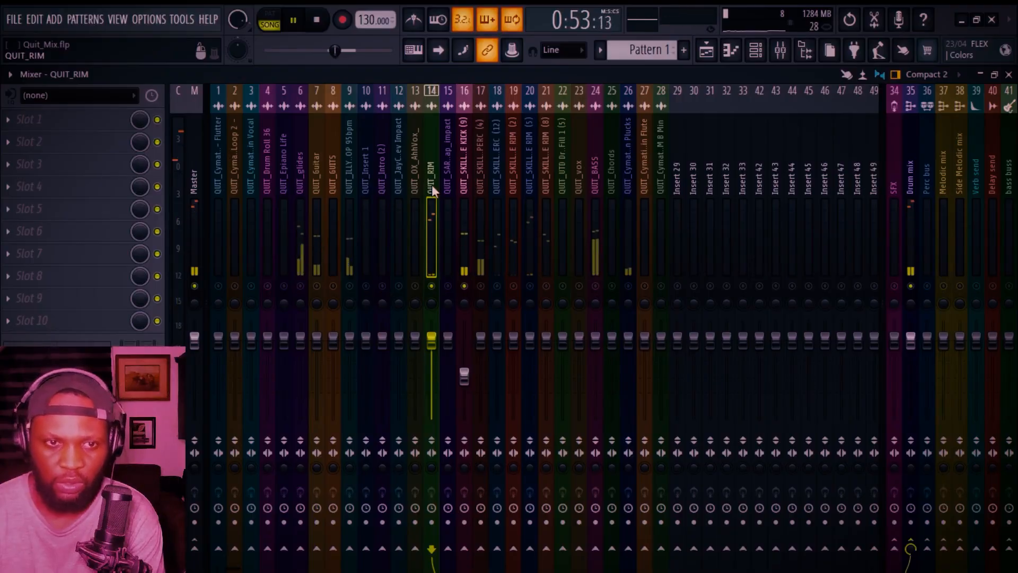
key(space)
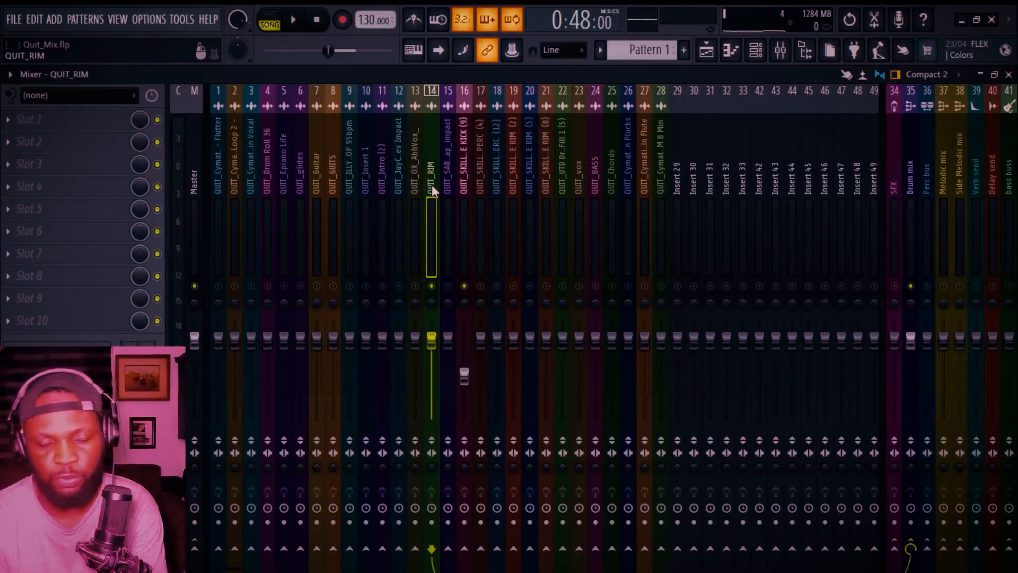
key(space)
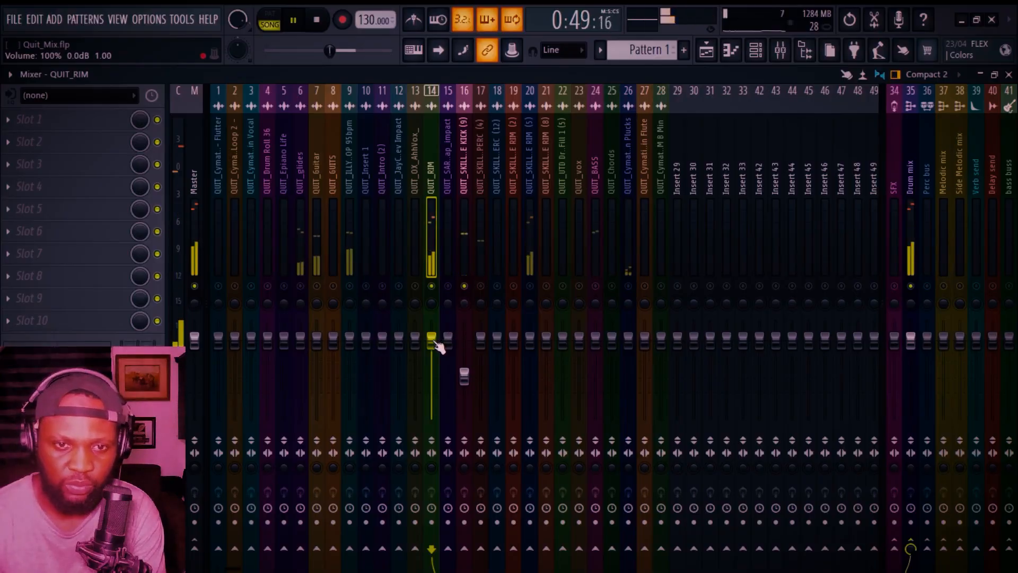
drag(431, 338, 432, 370)
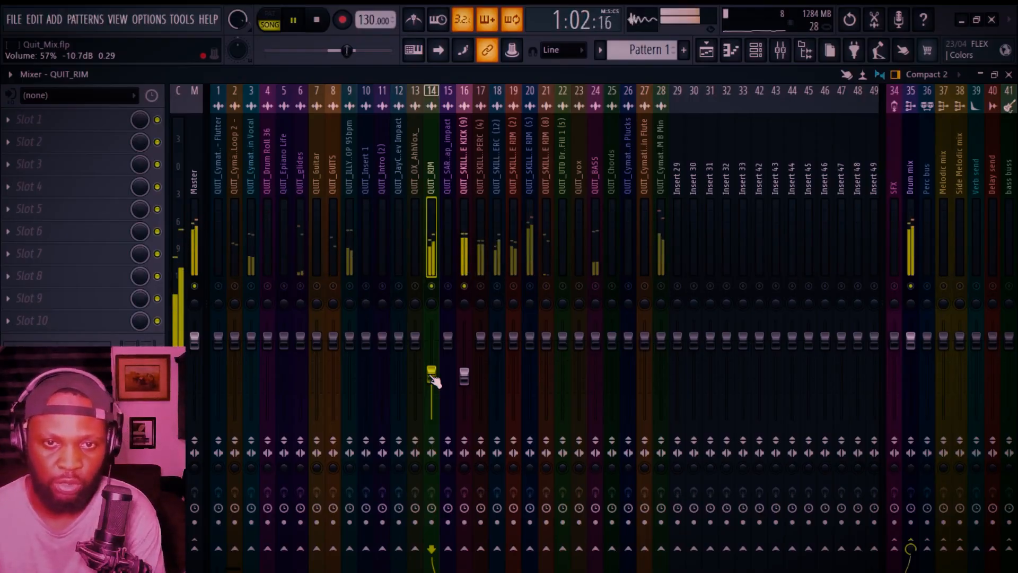
Step: Pull down the QUIT_Drum Roll 36 insert's fader
click(195, 165)
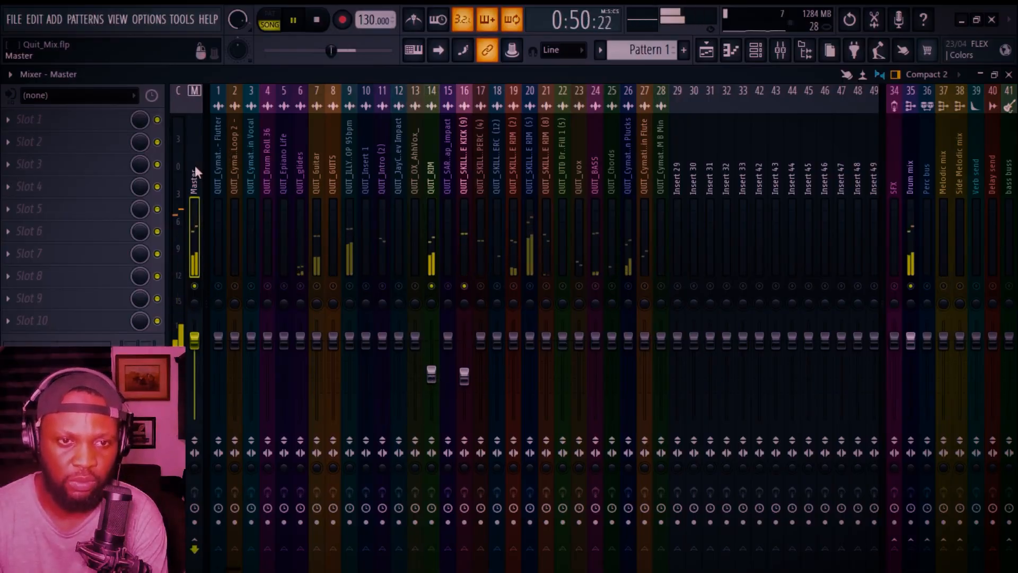
key(space)
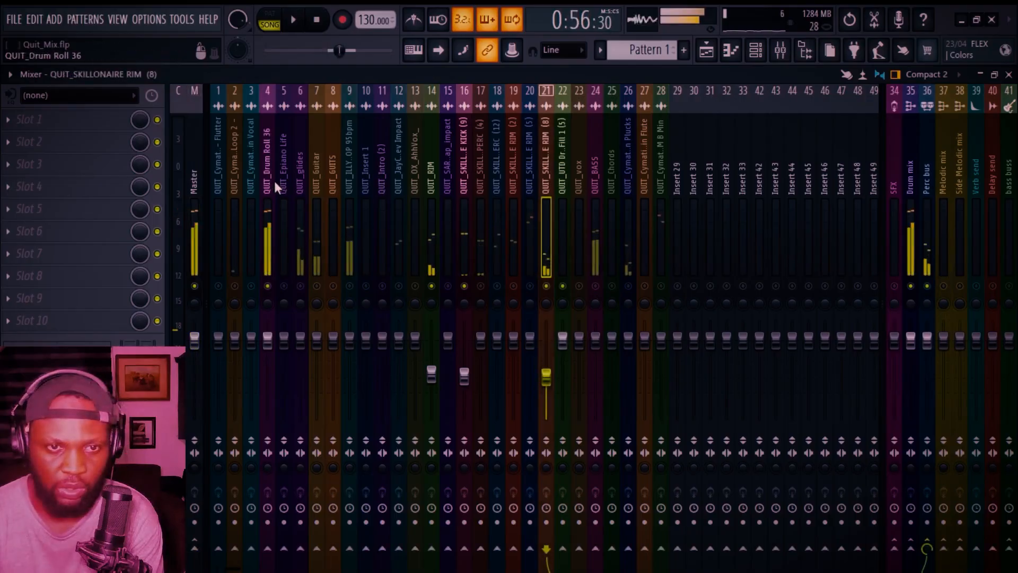
click(264, 177)
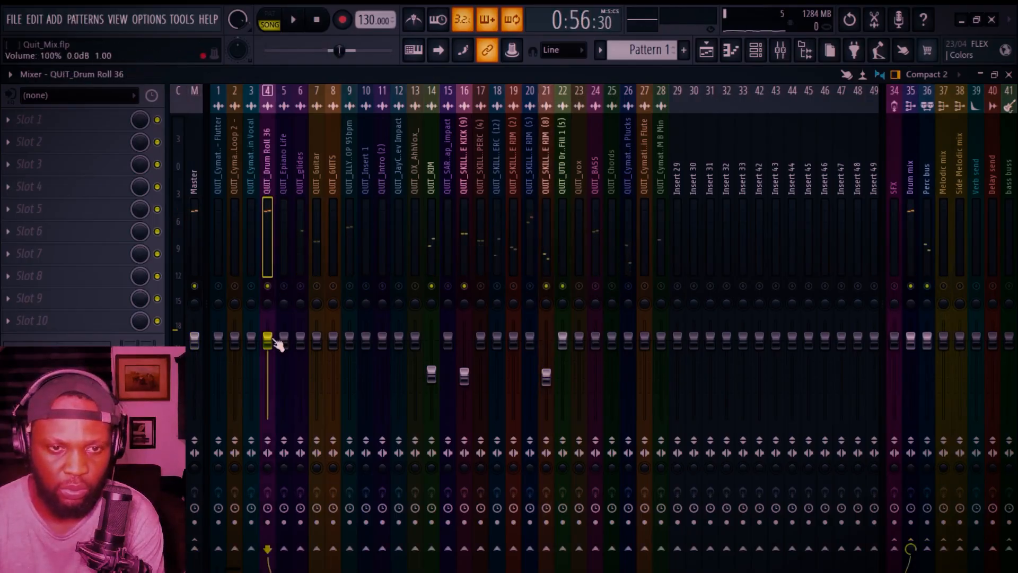
drag(267, 358, 268, 395)
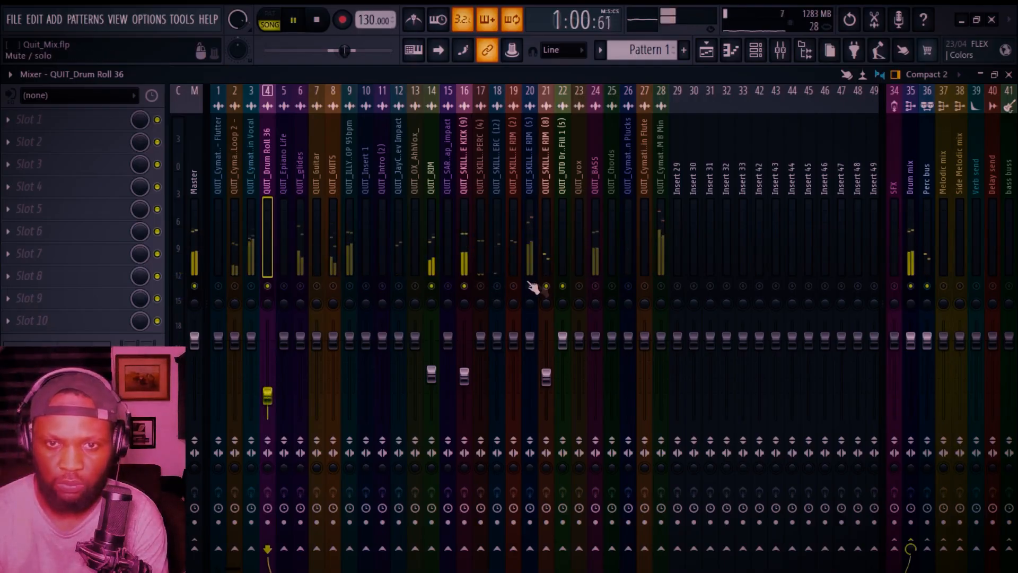
Step: Lower the QUIT_SKILLONAIRE RIM (5) insert's fader during playback
click(530, 285)
key(space)
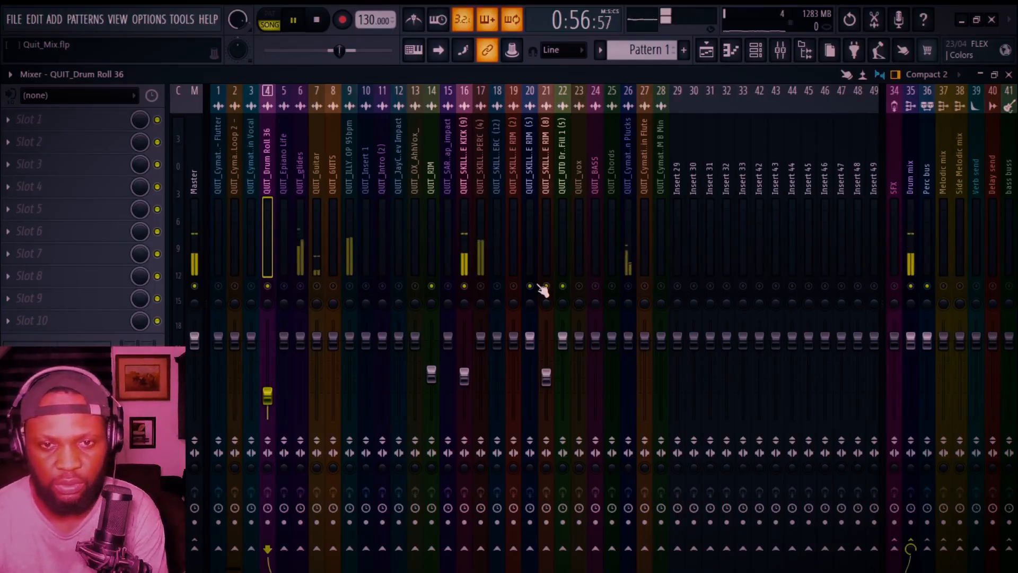
click(529, 244)
key(space)
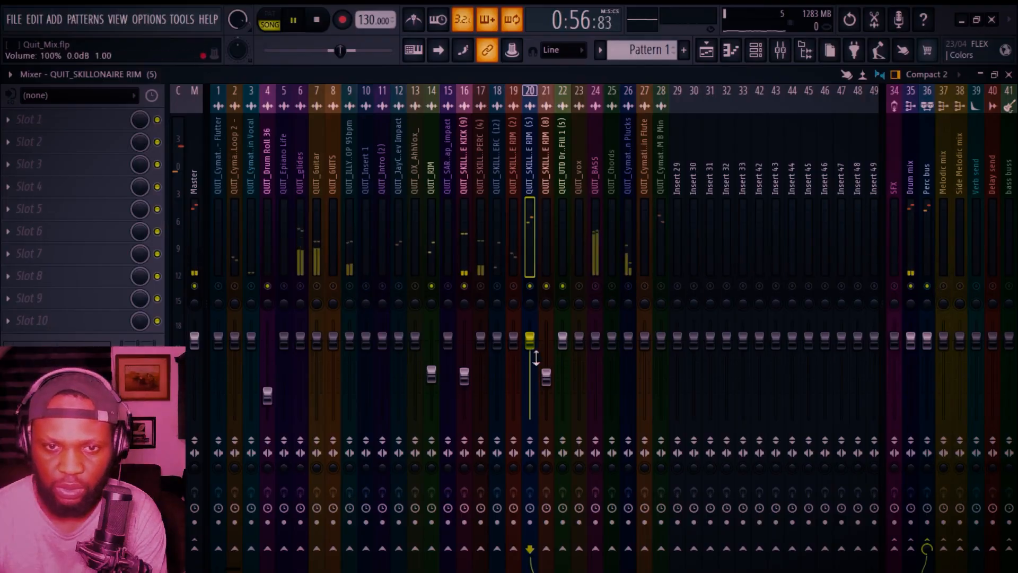
drag(529, 339, 532, 384)
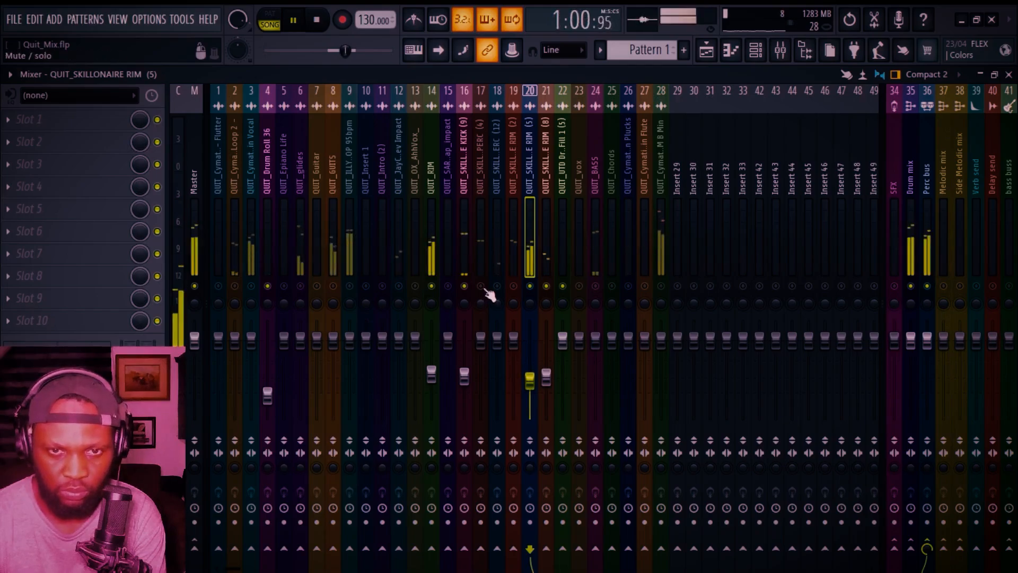
Step: Lower the QUIT_SKILLONAIRE PERC (4) fader to about 40% volume (-15.7 dB)
click(481, 247)
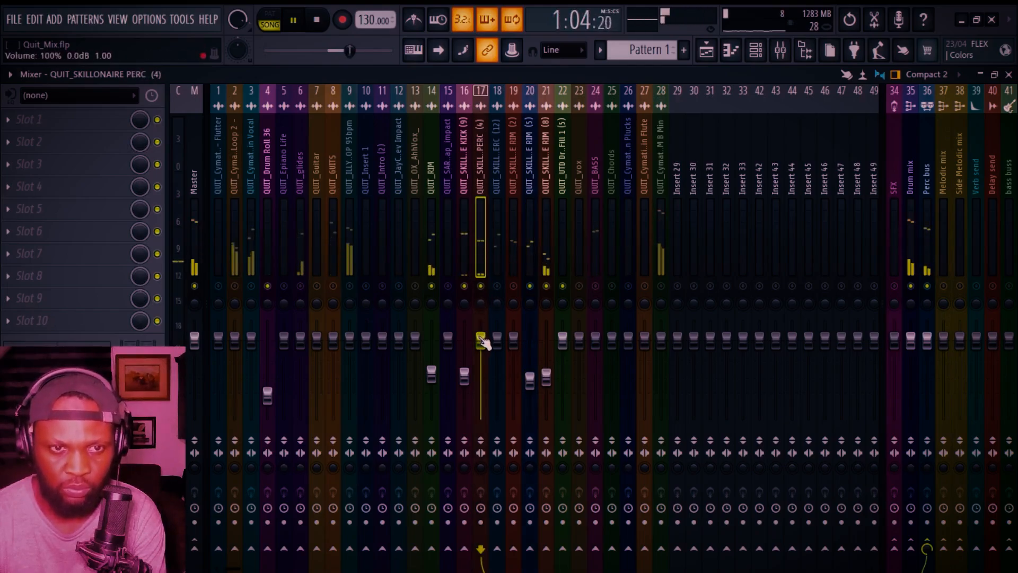
drag(481, 341, 484, 387)
click(317, 21)
key(space)
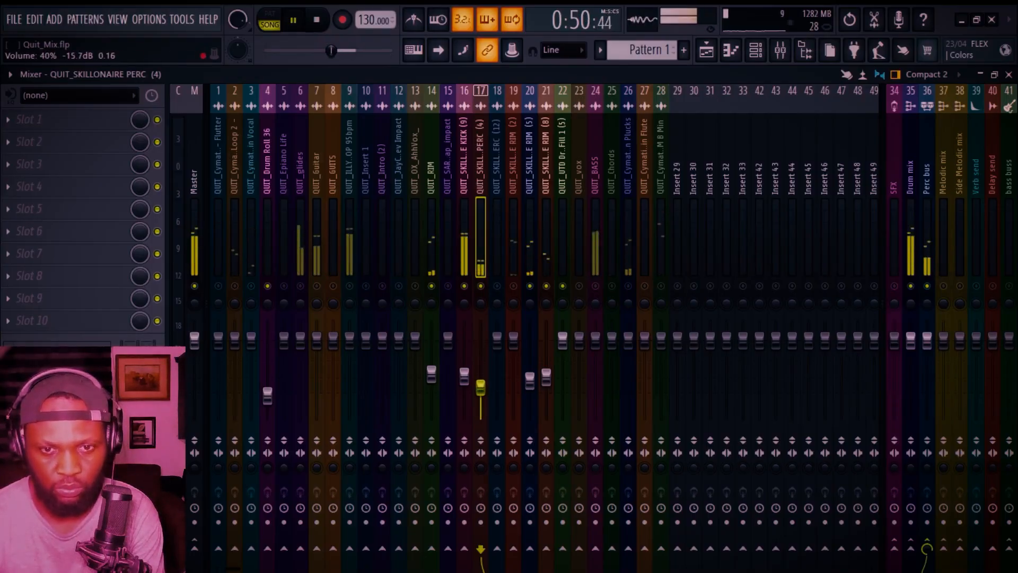
Step: Lower the QUIT_SKILLONAIRE ERC (12) fader to about 35% volume (-17.8 dB)
click(499, 287)
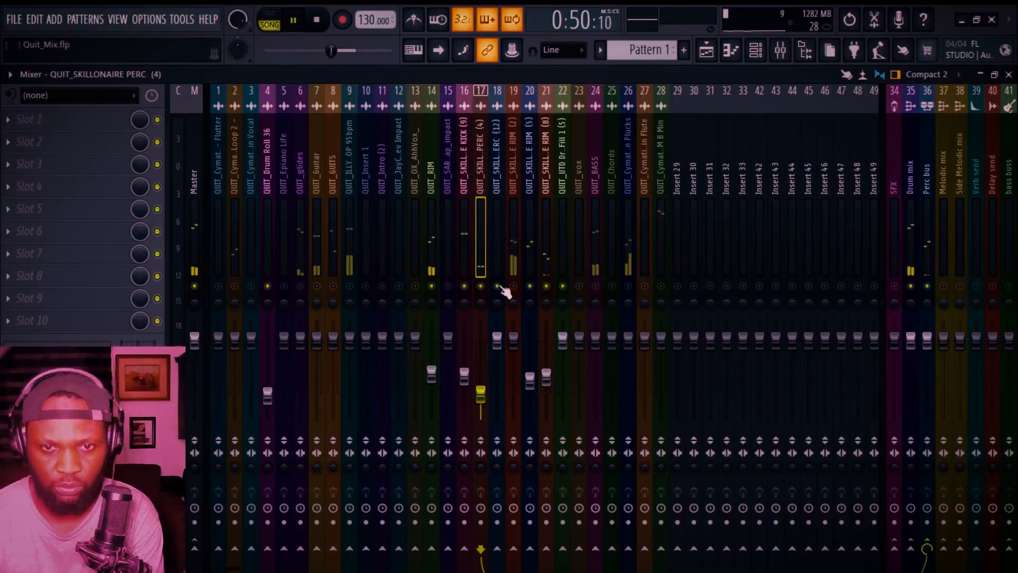
click(496, 256)
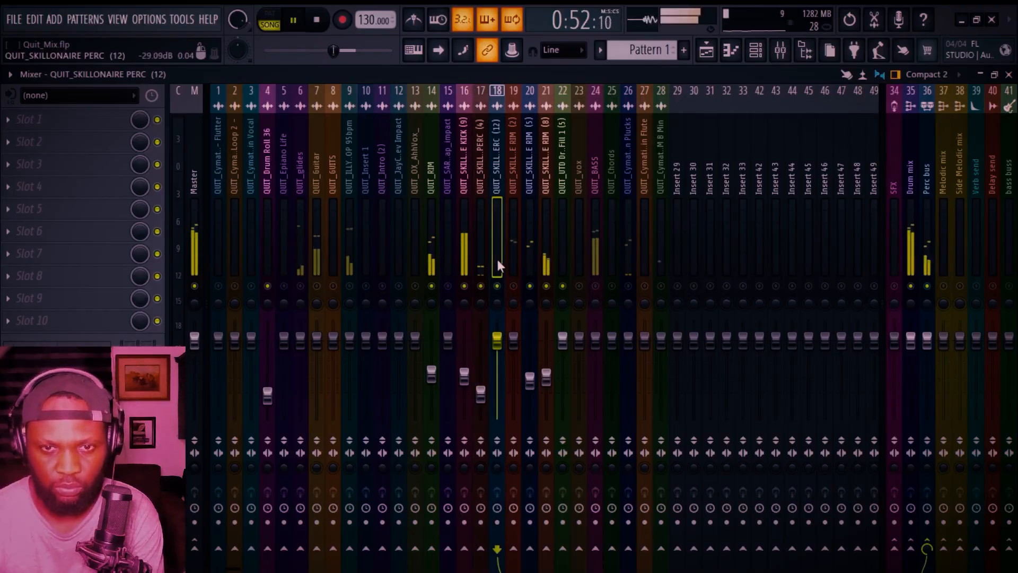
drag(497, 339, 497, 348)
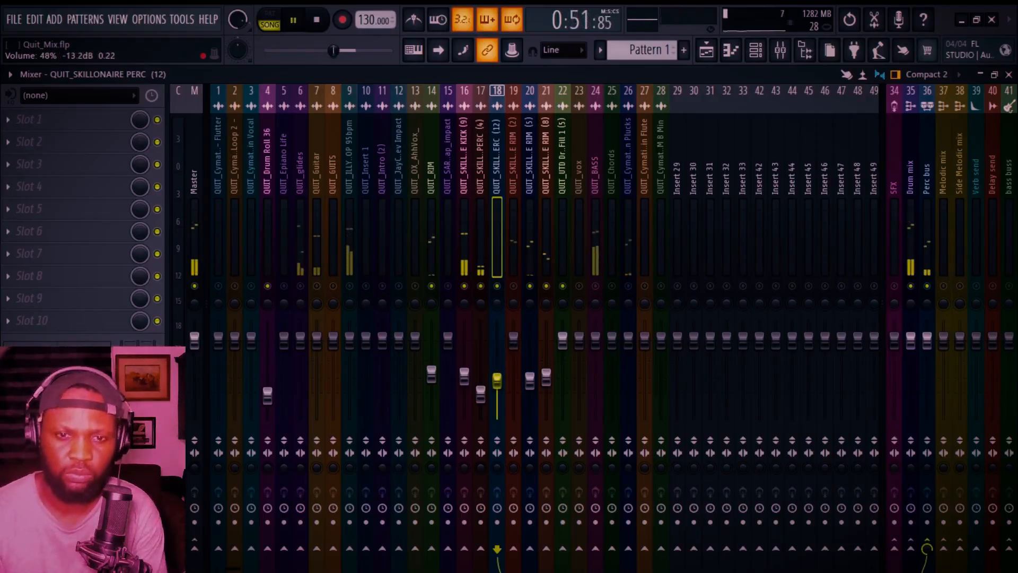
drag(497, 379, 496, 391)
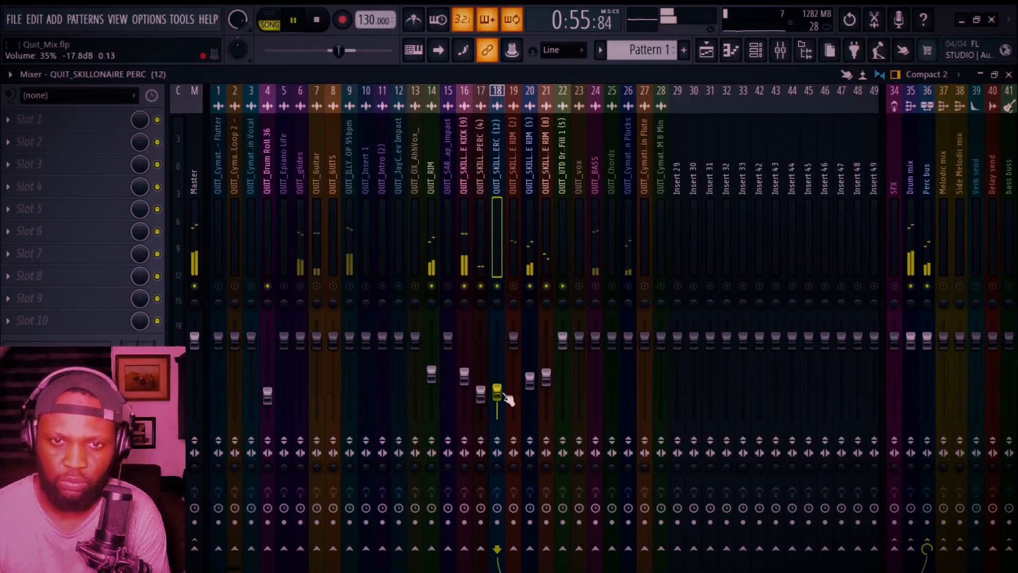
Step: Lower the QUIT_ILLY CASAMIGO PERC LOOP 95bpm fader to about 30% volume (-19.6 dB)
click(516, 253)
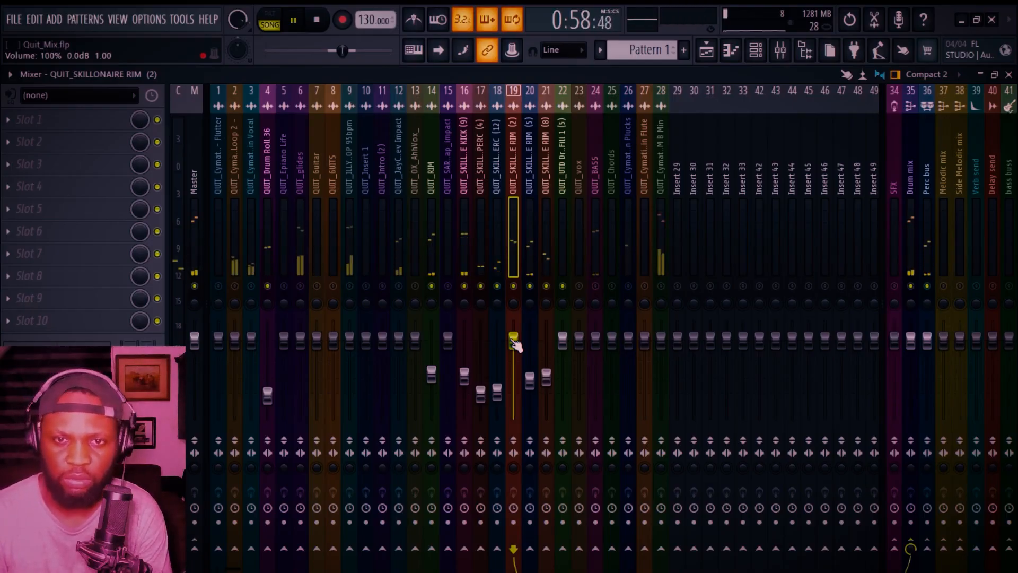
click(352, 341)
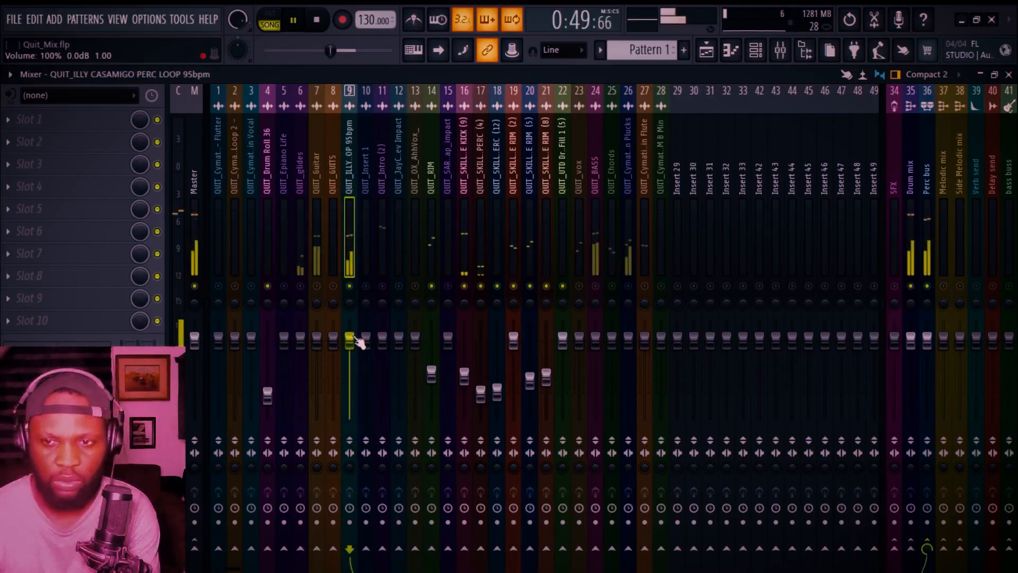
drag(349, 340, 359, 393)
key(space)
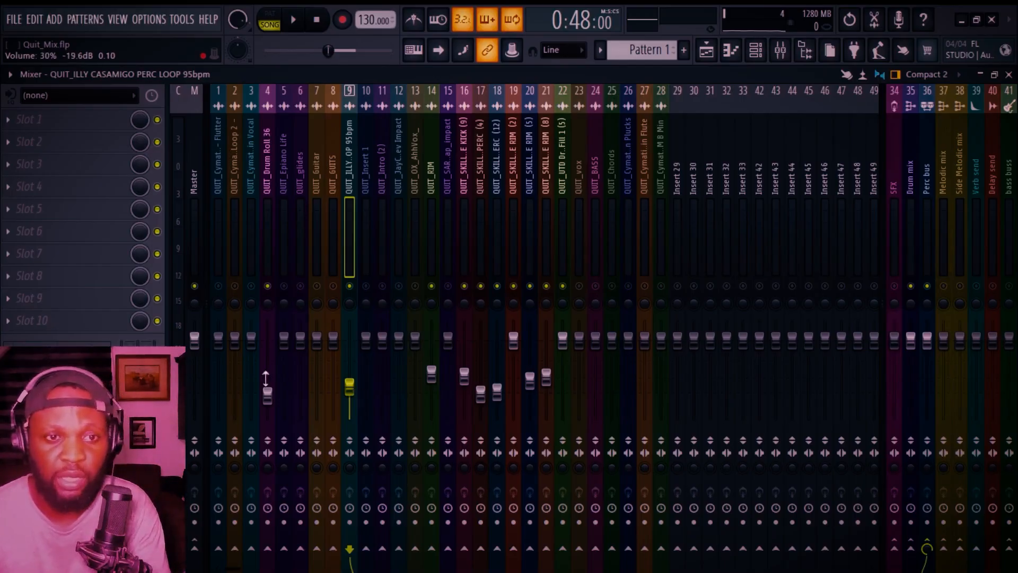
Step: Review the Master's Fruity Limiter window, close it, and listen to the Master during playback
click(178, 302)
click(103, 234)
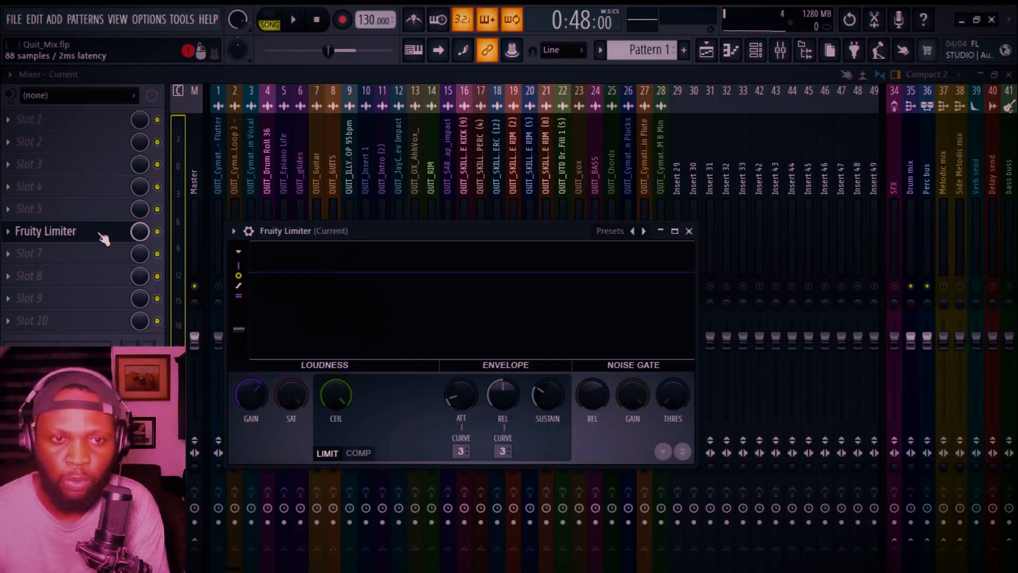
click(689, 230)
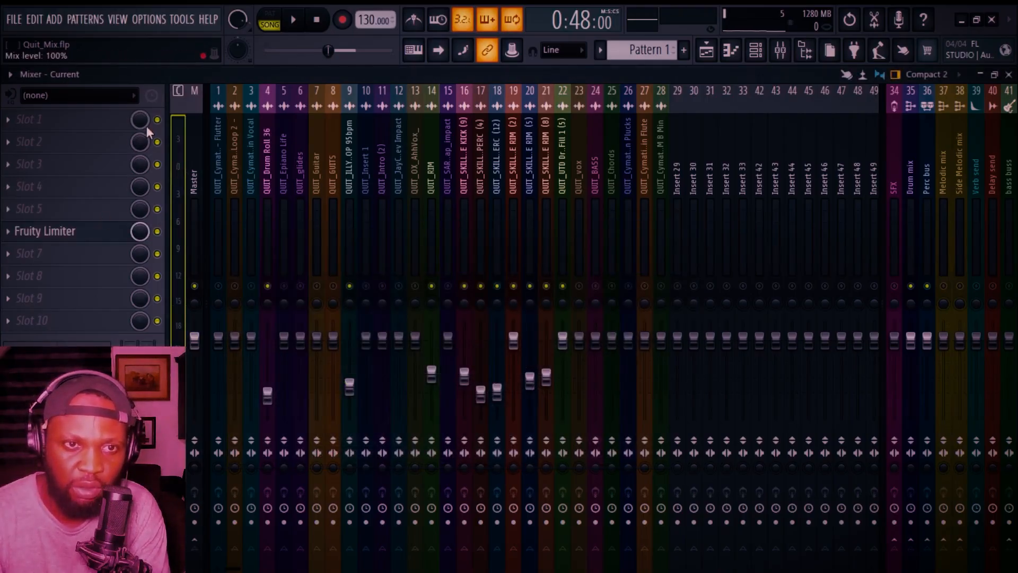
click(194, 144)
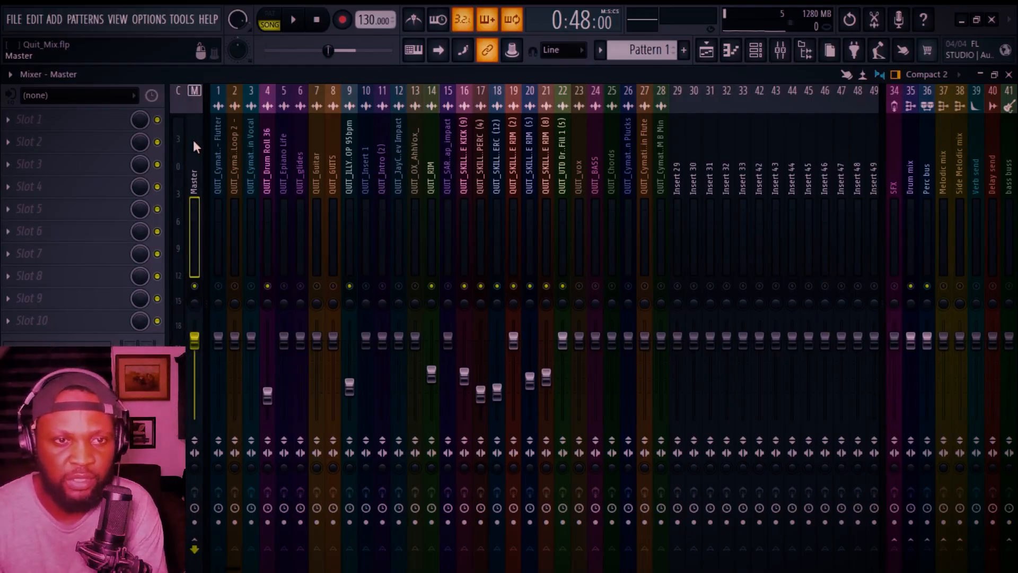
key(space)
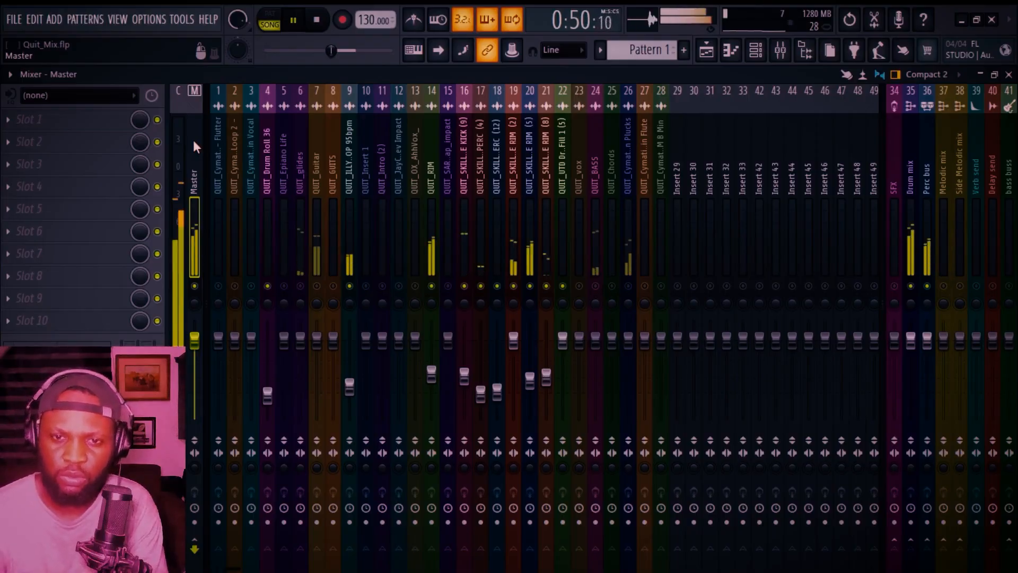
key(space)
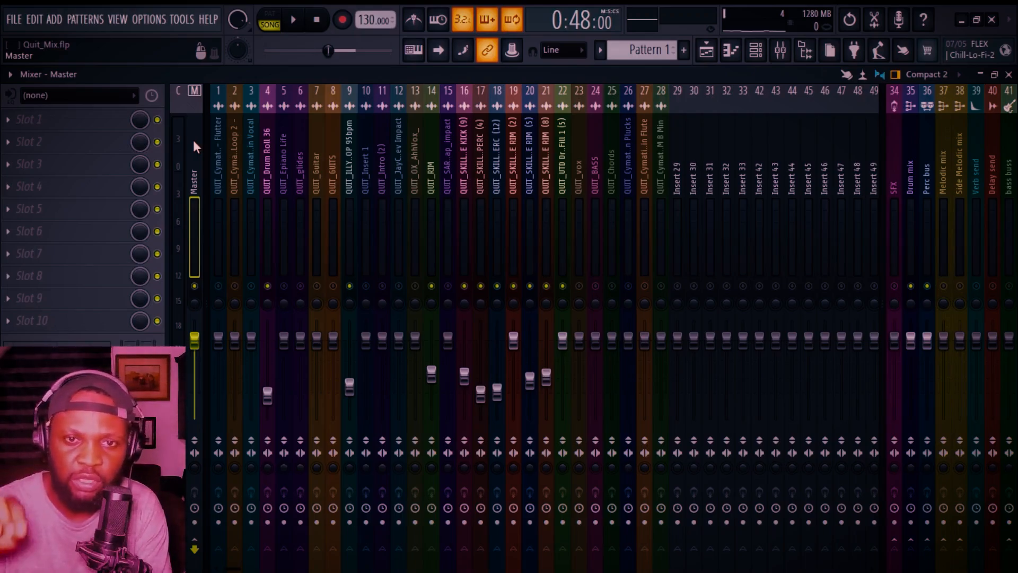
key(space)
Step: Pull the QUIT_BASS insert's fader down below unity
click(911, 178)
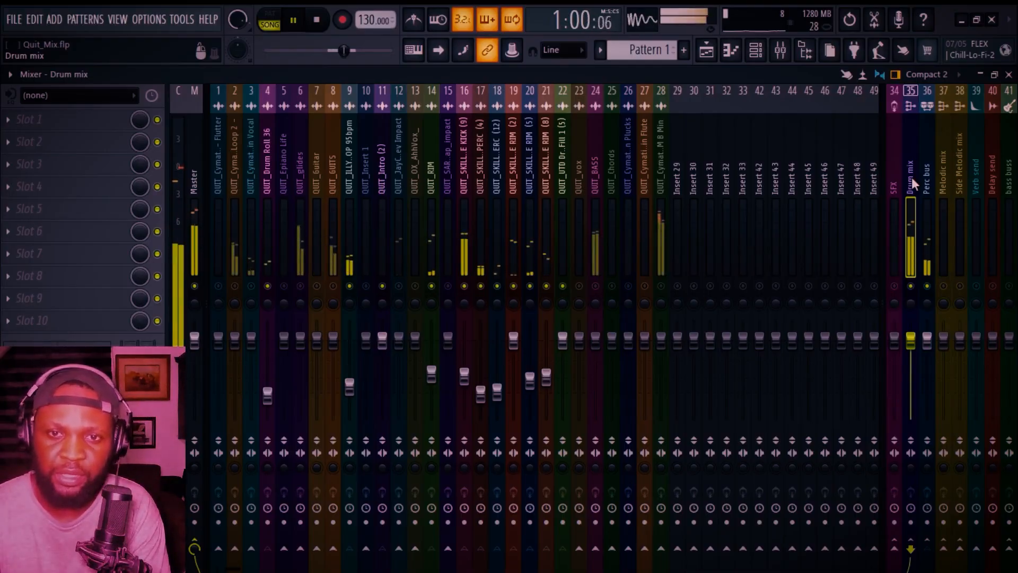
click(598, 285)
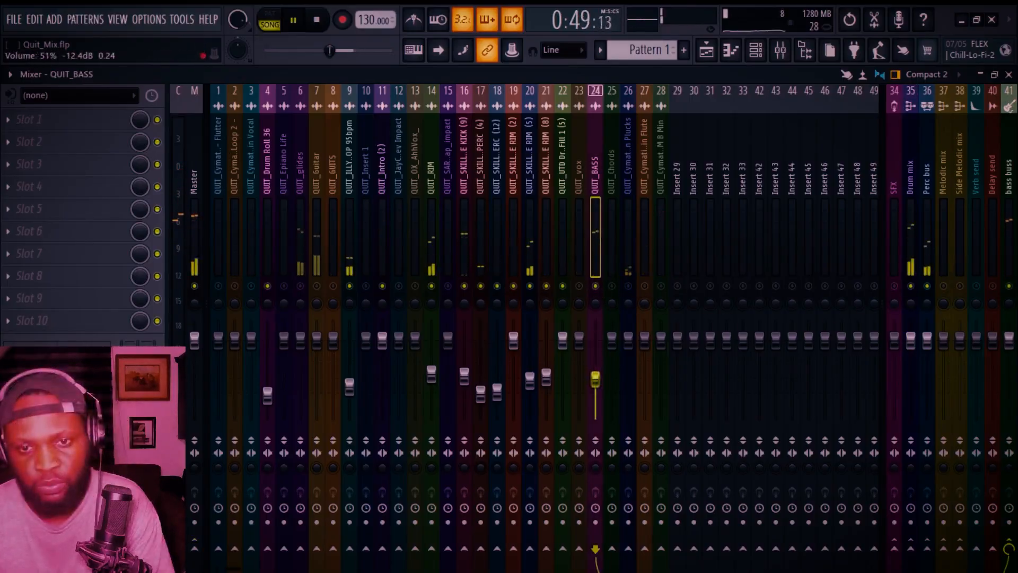
drag(595, 374, 595, 381)
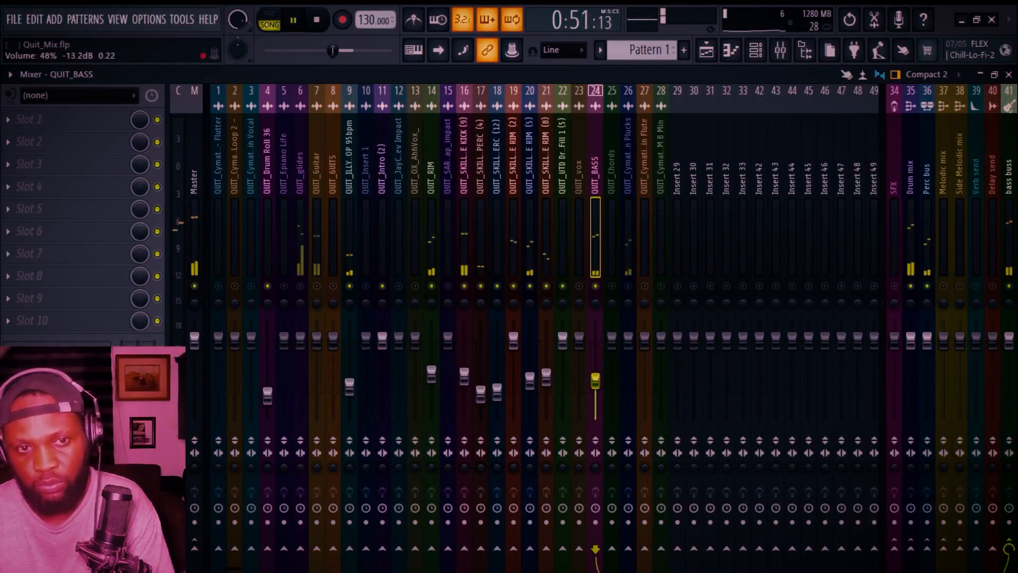
drag(595, 380, 595, 388)
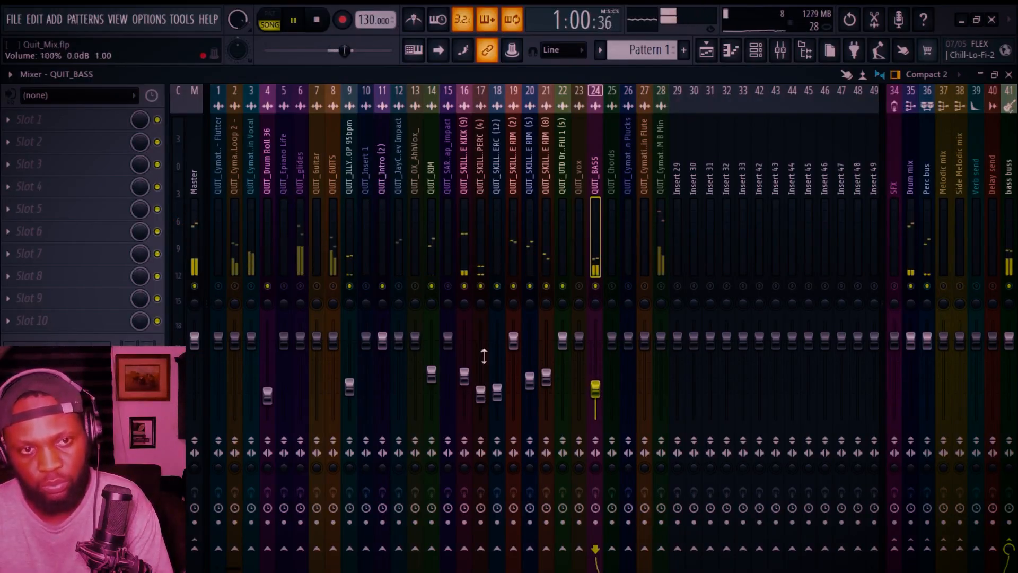
Step: Select the QUIT_glides insert, start playback, and lower its fader to below half volume
click(189, 148)
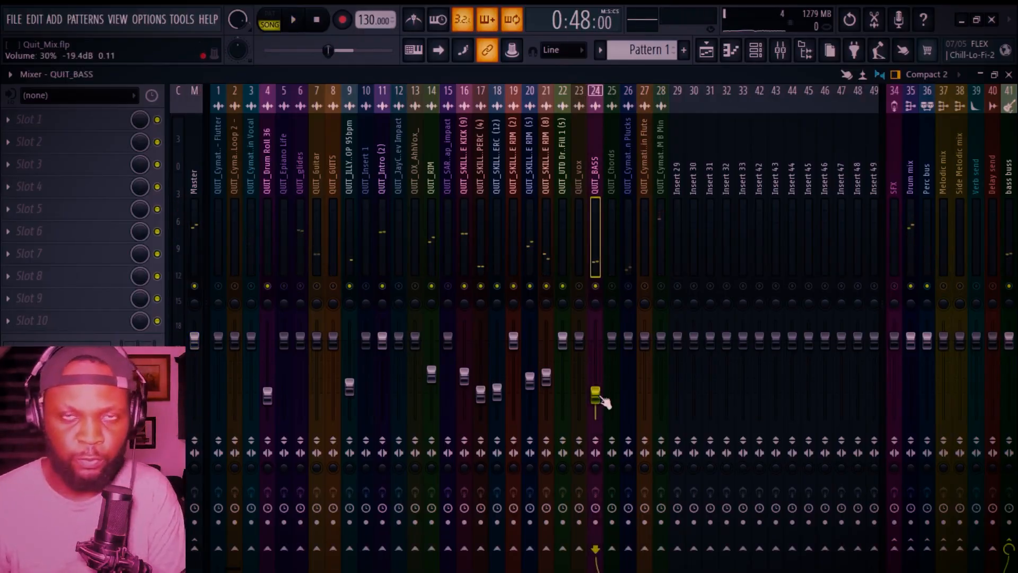
click(305, 261)
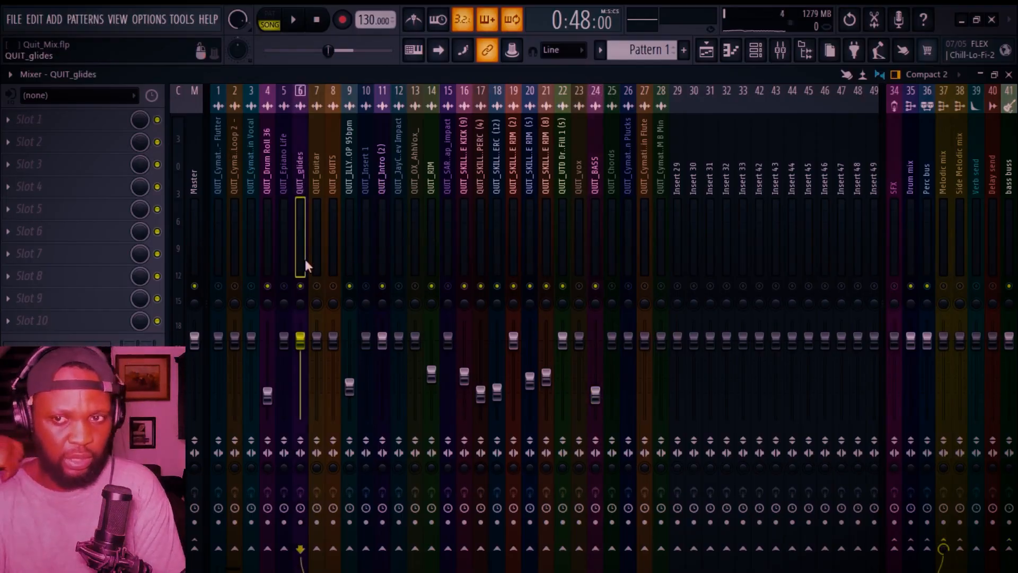
key(space)
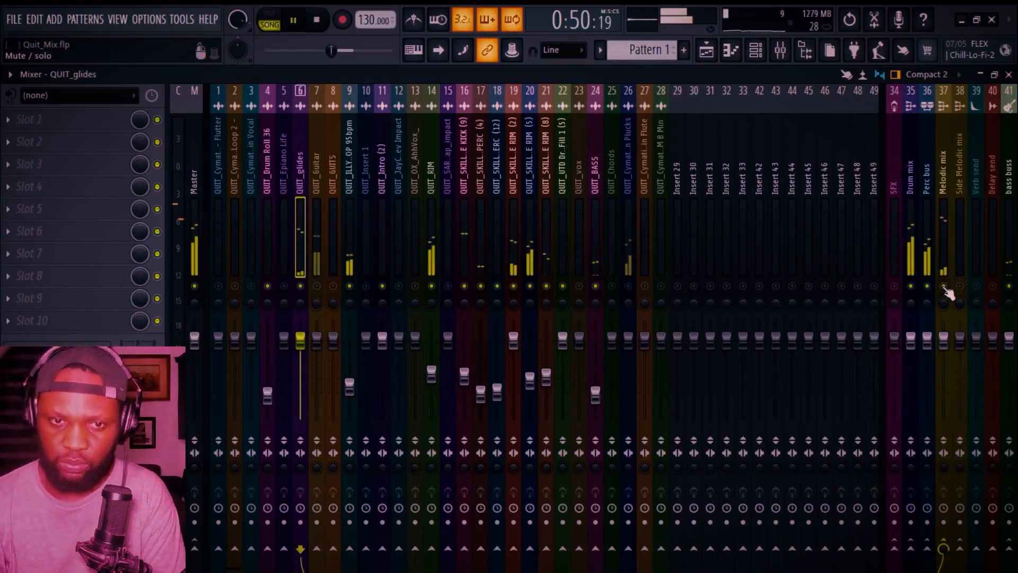
drag(300, 342, 300, 377)
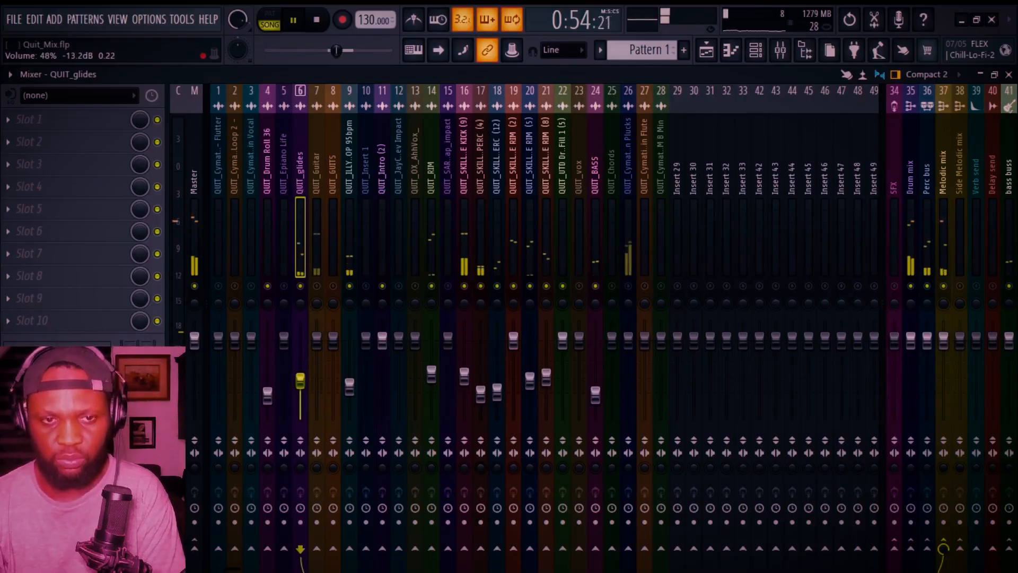
drag(300, 380, 300, 395)
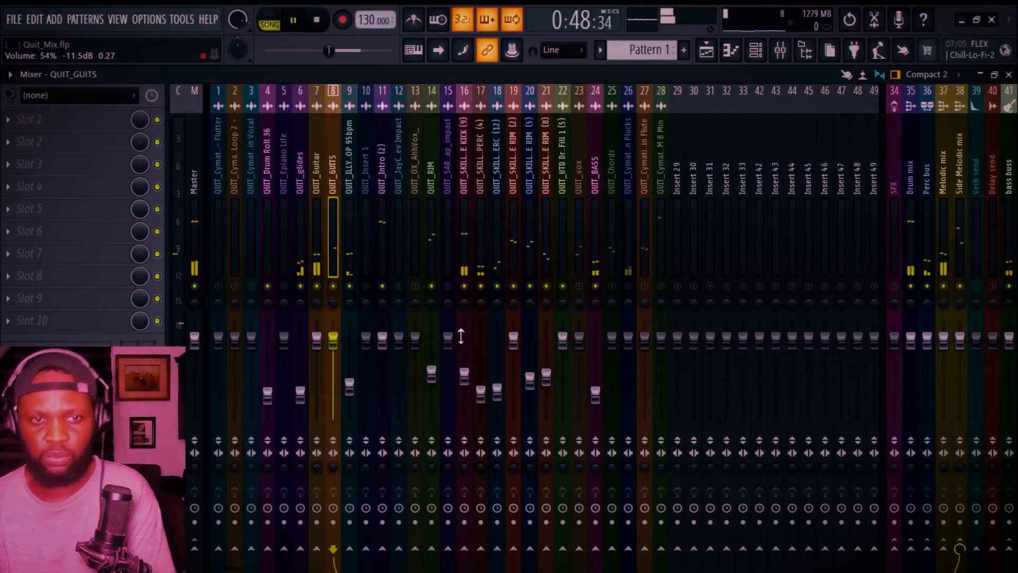
Step: Lower the QUIT_Guitar fader to about 59% volume (-10.1 dB)
click(314, 215)
drag(316, 339, 317, 374)
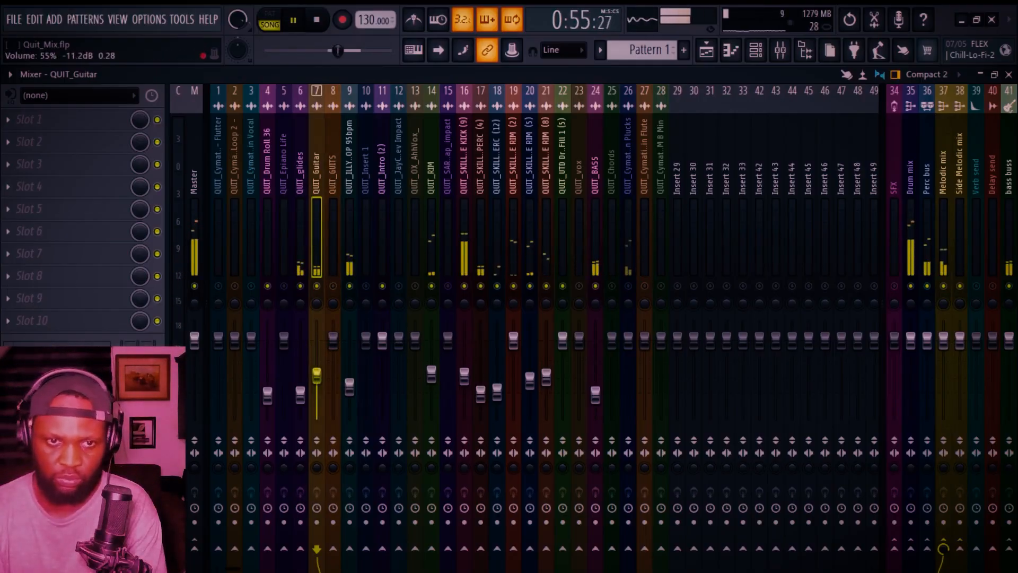
drag(316, 373, 322, 378)
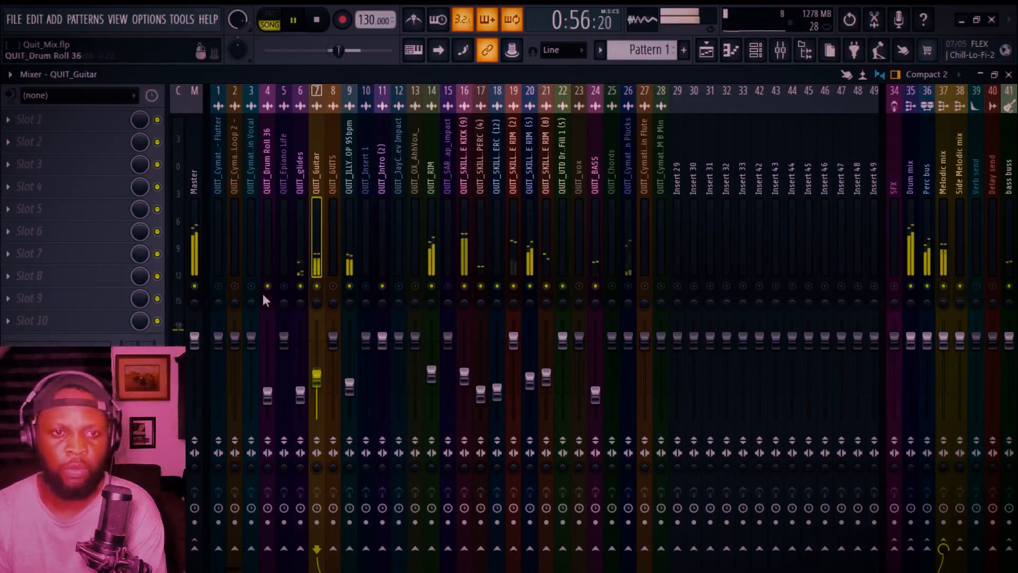
Step: Select the Master insert and restart playback to listen to the mix
key(space)
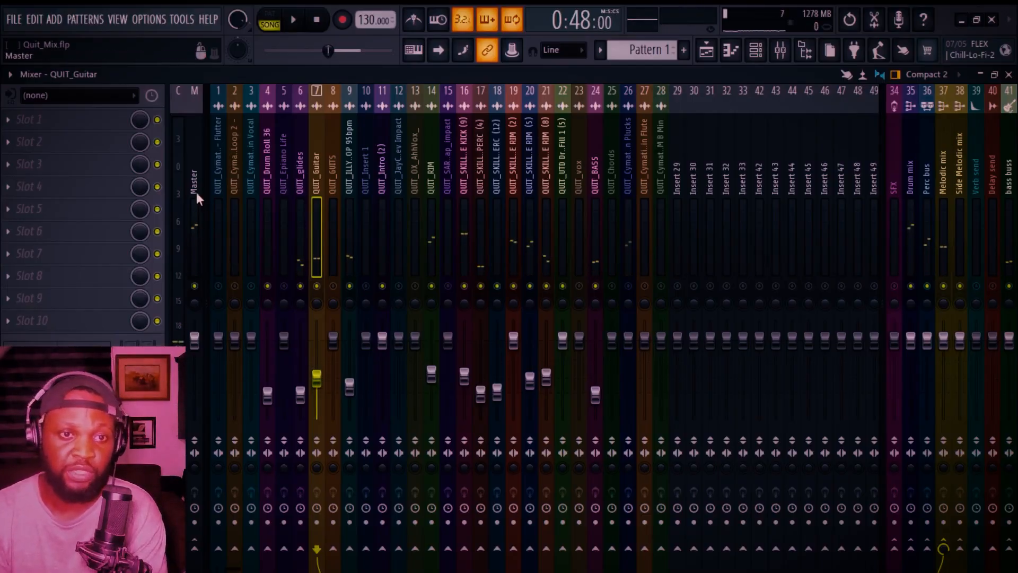
click(196, 190)
key(space)
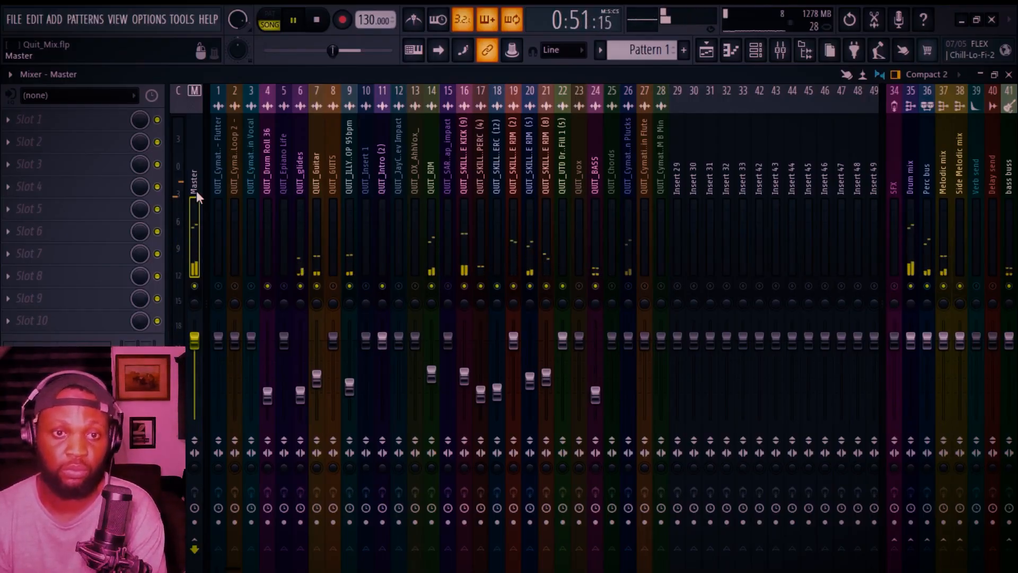
key(space)
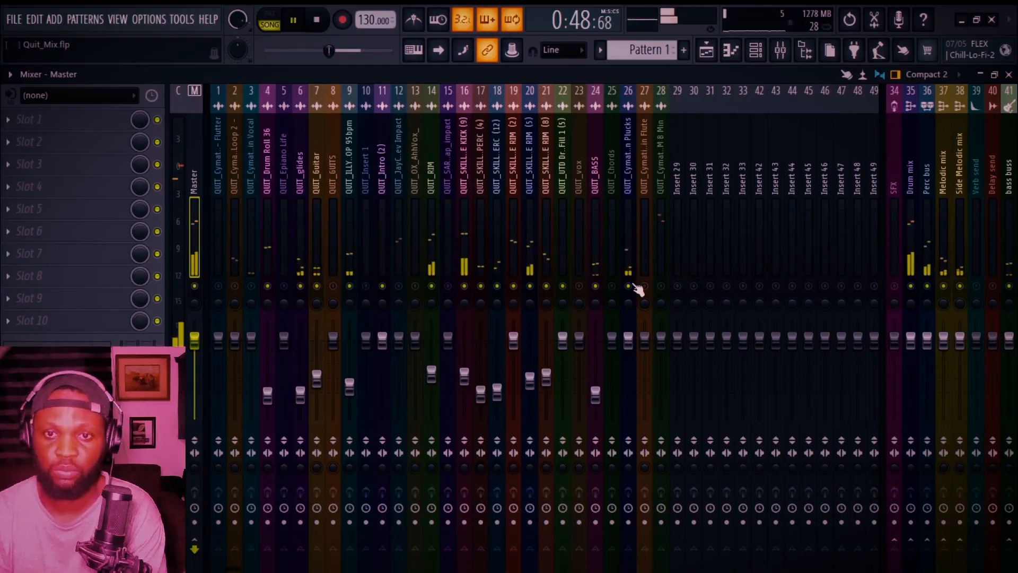
Step: Select the QUIT_Cymatics Plucks insert and pull its fader down below unity
click(631, 240)
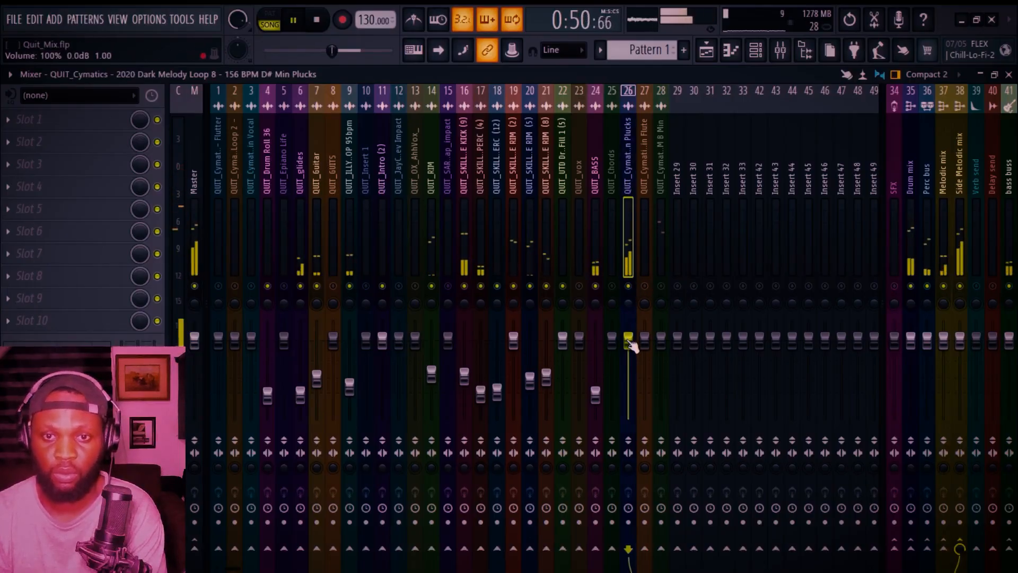
drag(632, 345, 633, 396)
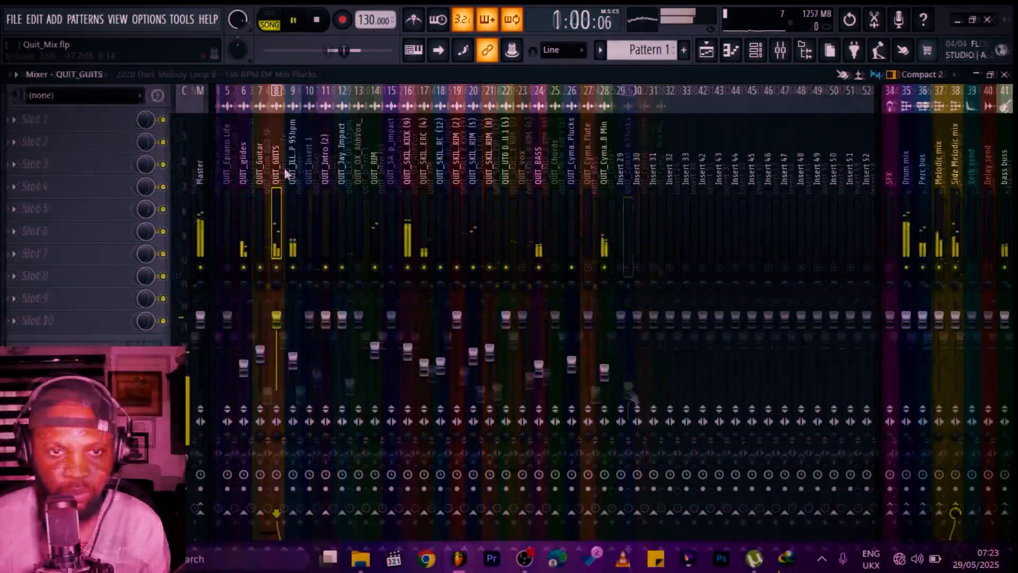
Step: Lower the QUIT_GUITS fader to about 40% (-16.0 dB) and the QUIT_Intro (2) fader to about 50% (-12.6 dB)
drag(276, 318, 276, 361)
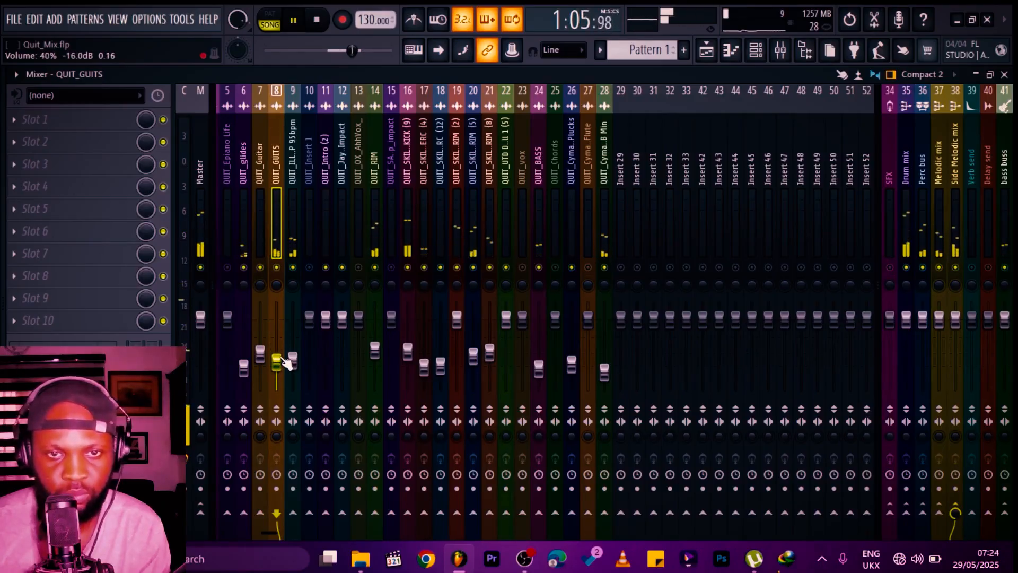
drag(326, 318, 328, 353)
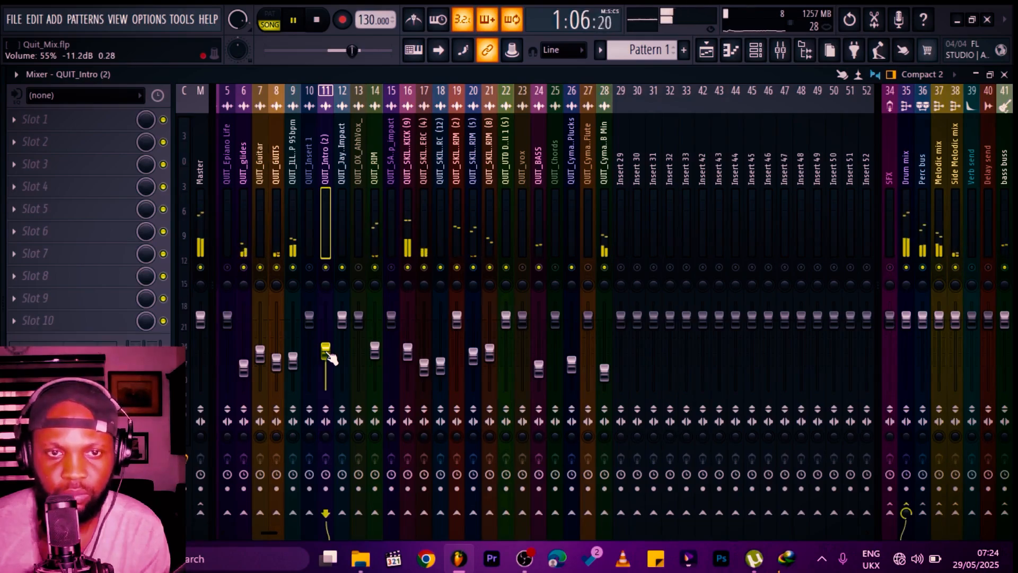
drag(327, 353, 327, 355)
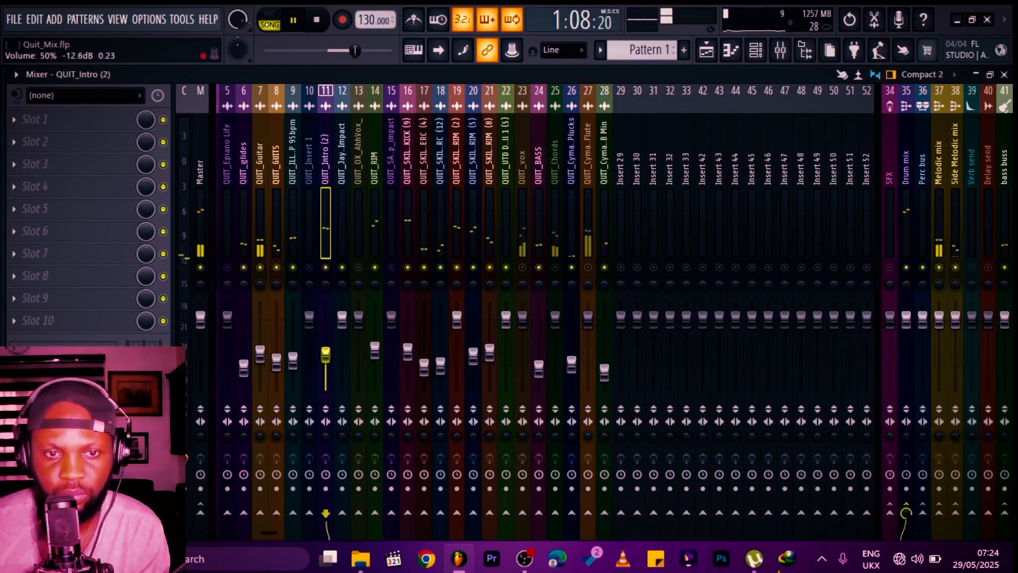
click(706, 50)
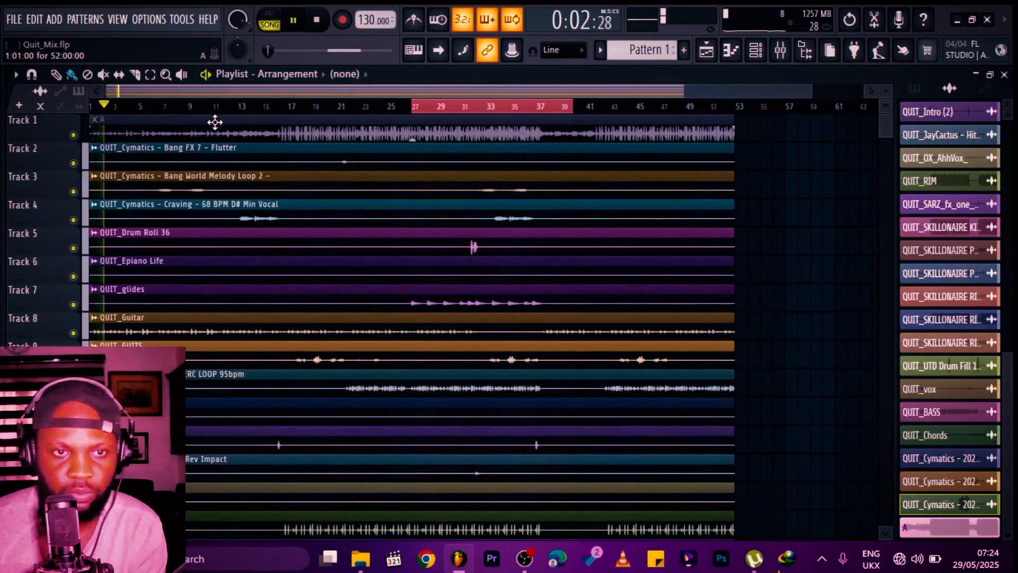
click(793, 240)
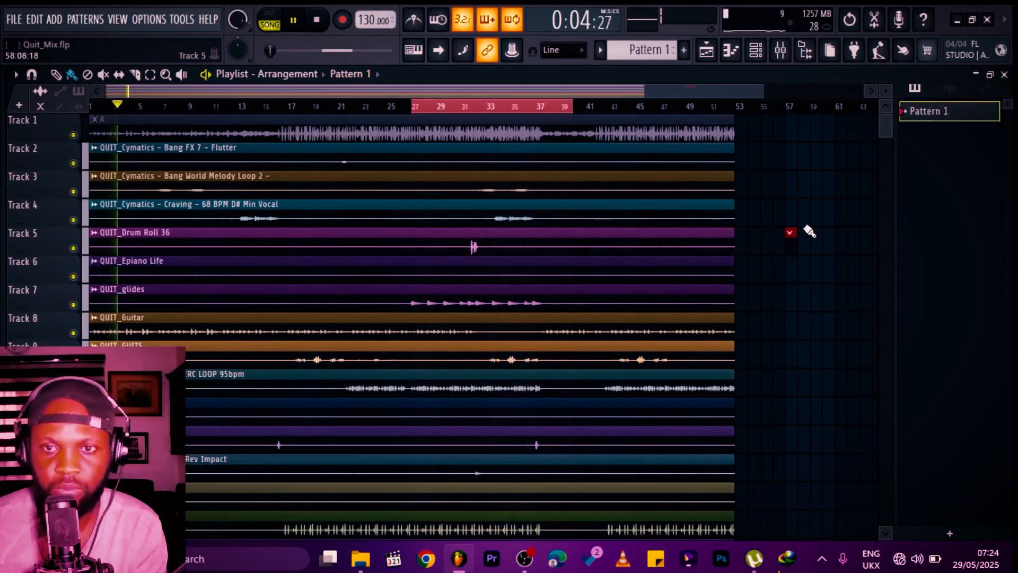
right_click(794, 238)
key(ctrl+a)
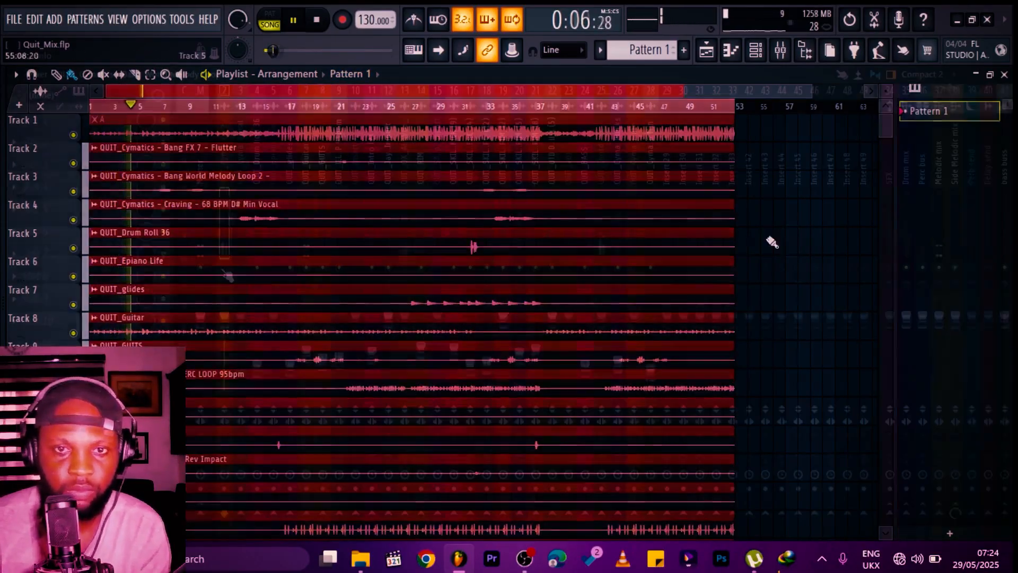
key(F9)
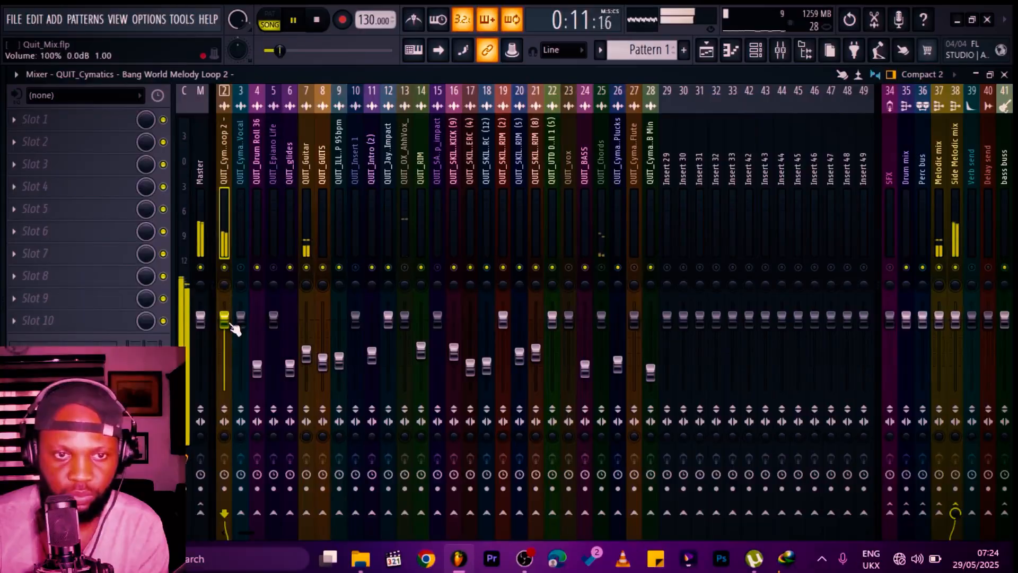
Step: Lower the QUIT_Cymatics Bang World Melody Loop 2 fader to about 62% (-9.4 dB) and restart playback
drag(231, 324, 232, 342)
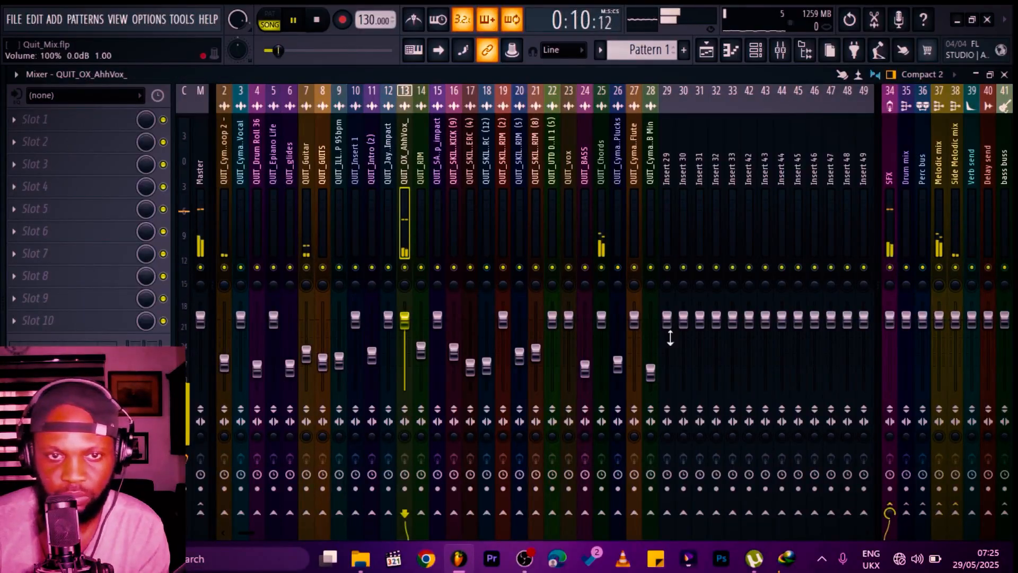
key(space)
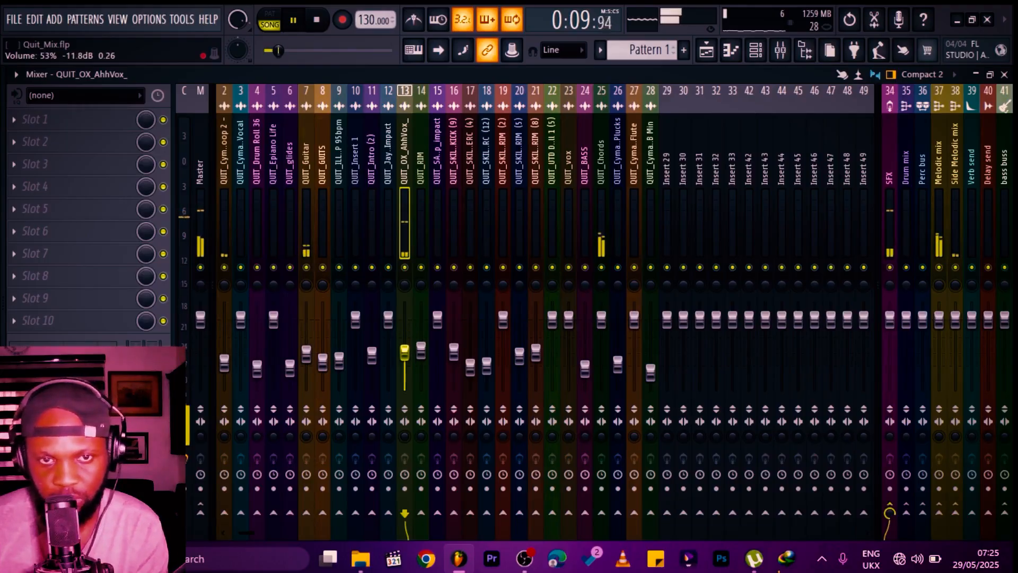
key(space)
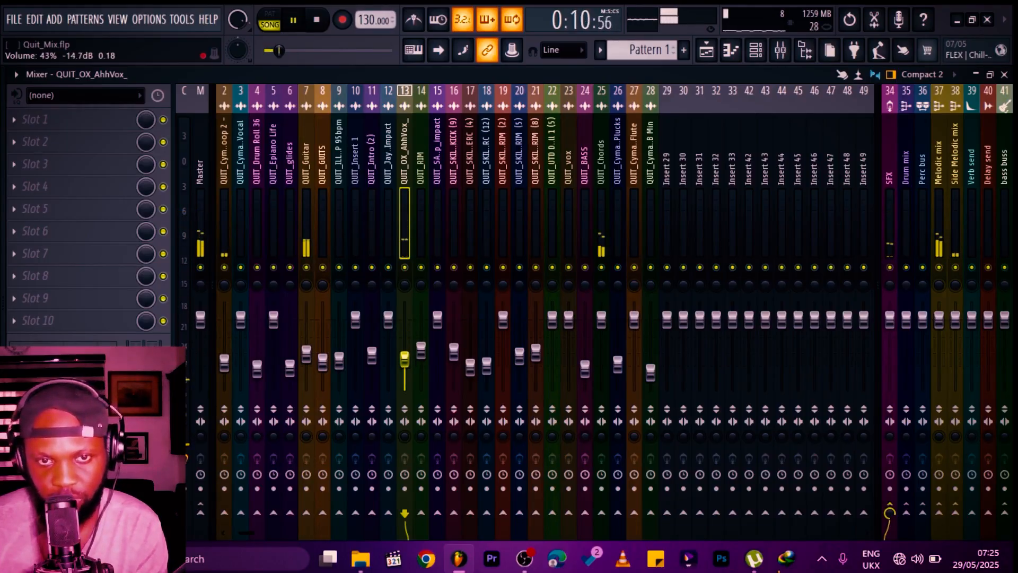
Step: Select the QUIT_vox insert and pull its fader down from unity
click(568, 318)
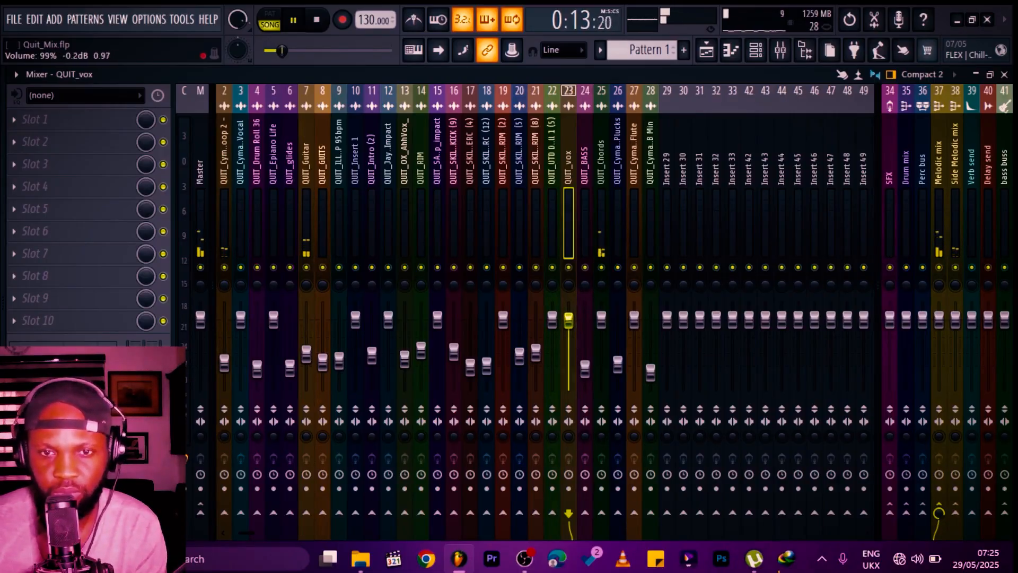
drag(568, 325, 568, 347)
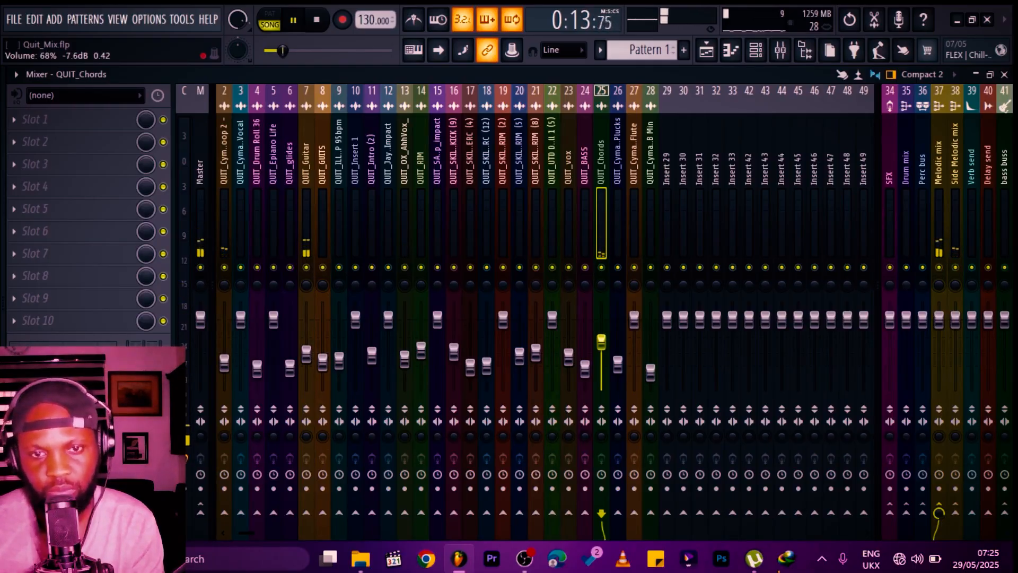
Step: Set the QUIT_Chords fader to about 60% (-9.9 dB) and nudge QUIT_Guitar down to about 51% (-12.3 dB)
drag(610, 344, 610, 349)
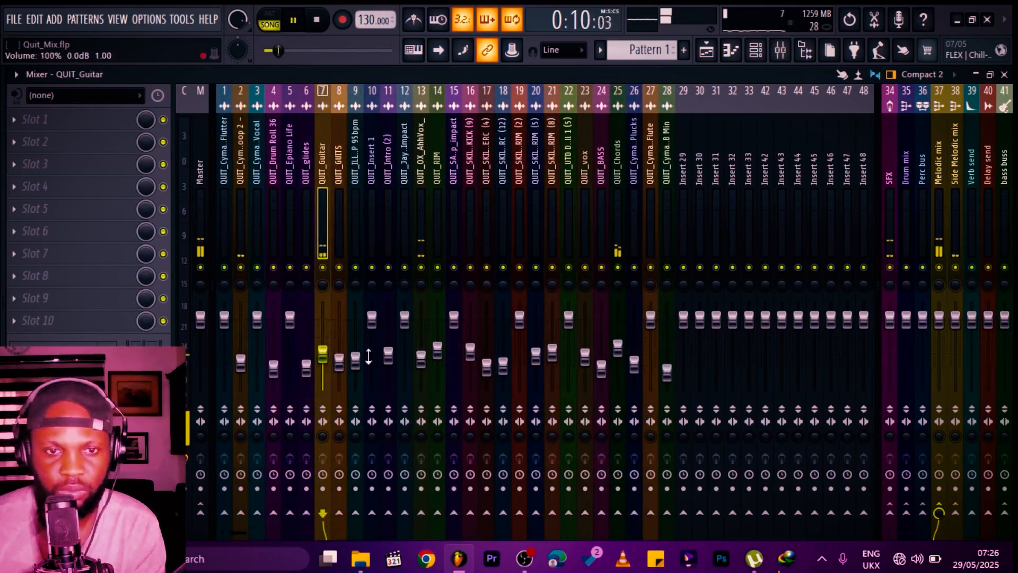
drag(322, 352, 322, 354)
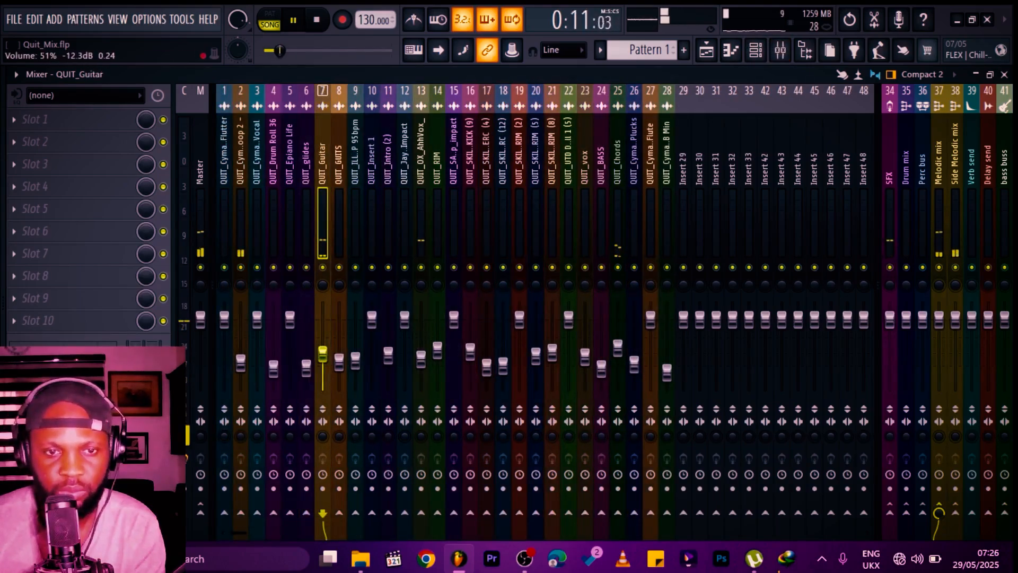
Step: Open the Craving vocal clip's settings to find its insert, then lower the QUIT_Cymatics Vocal fader to about 34% (-17.9 dB)
click(198, 136)
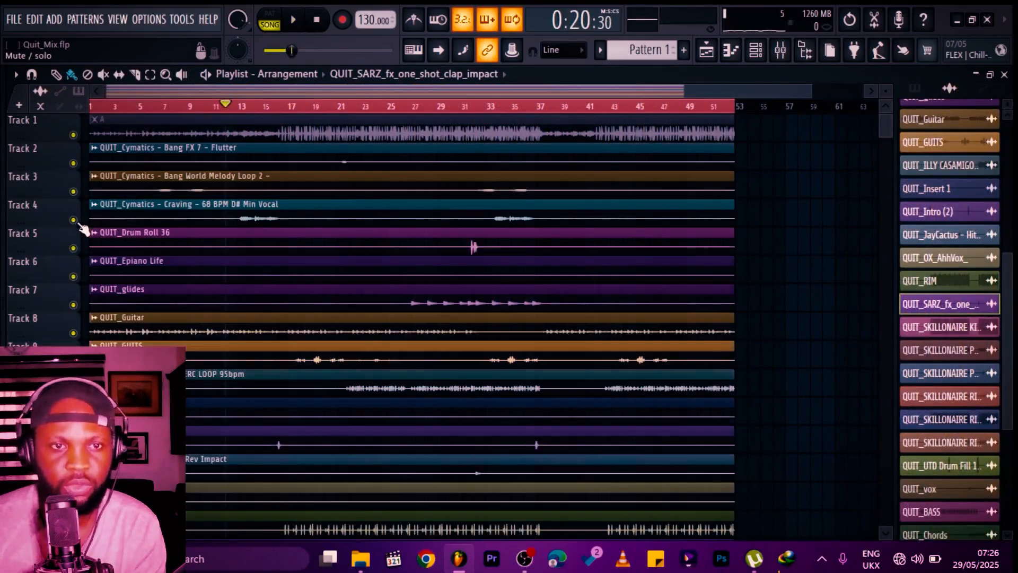
double_click(264, 213)
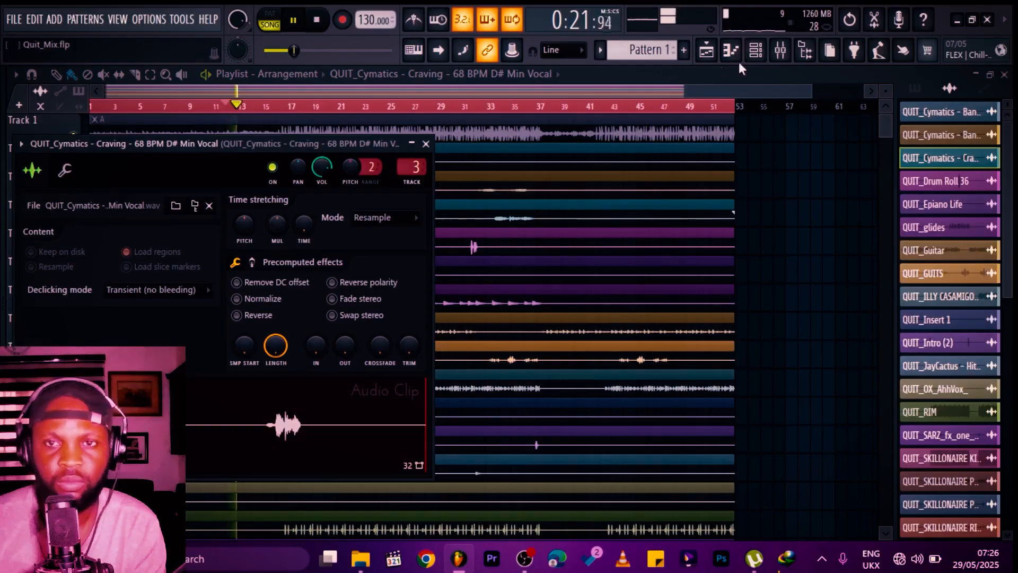
click(790, 50)
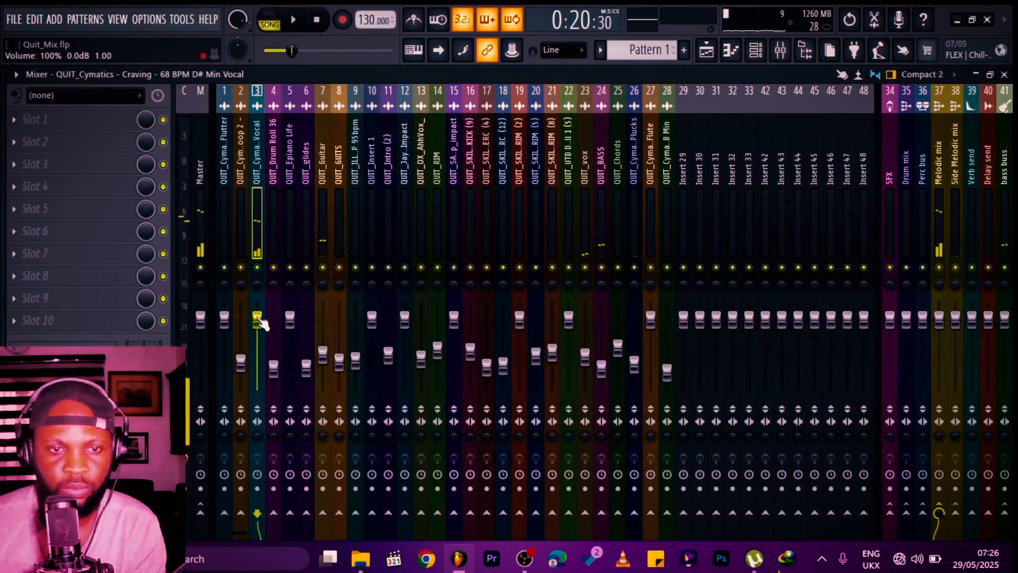
drag(257, 325, 257, 352)
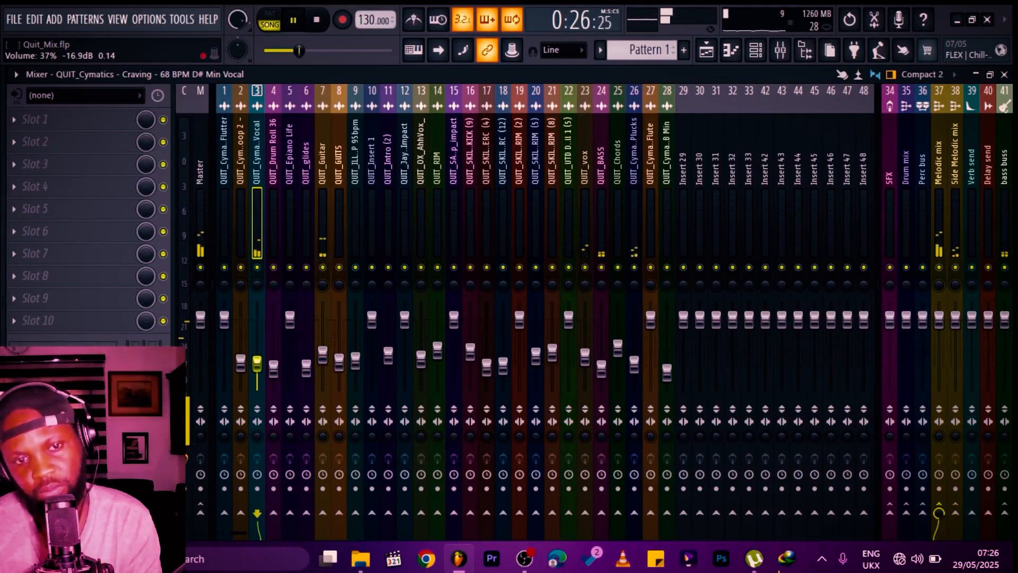
drag(258, 365, 261, 370)
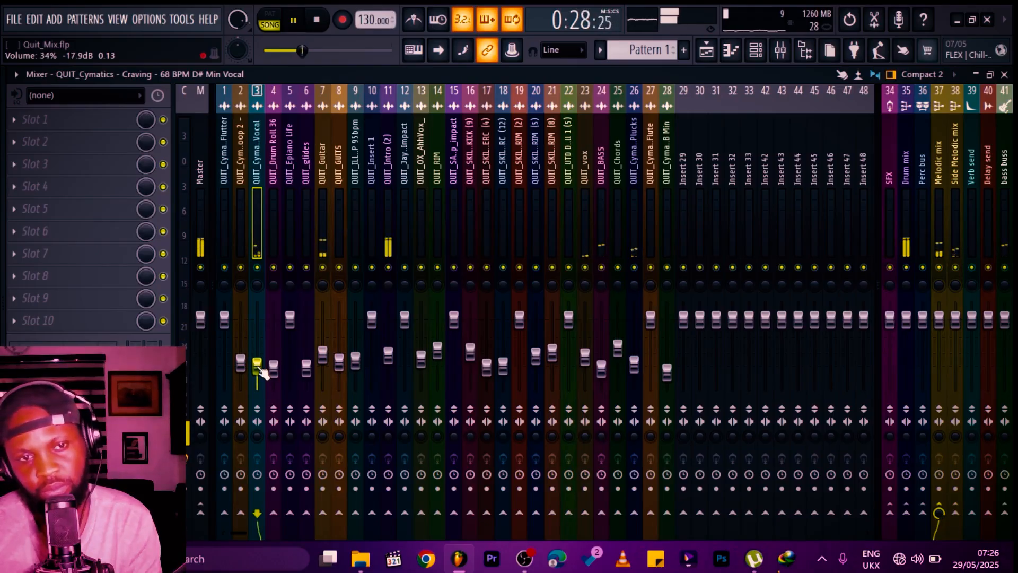
Step: Select the QUIT_Cymatics Flute insert and pull its fader down below unity
click(570, 239)
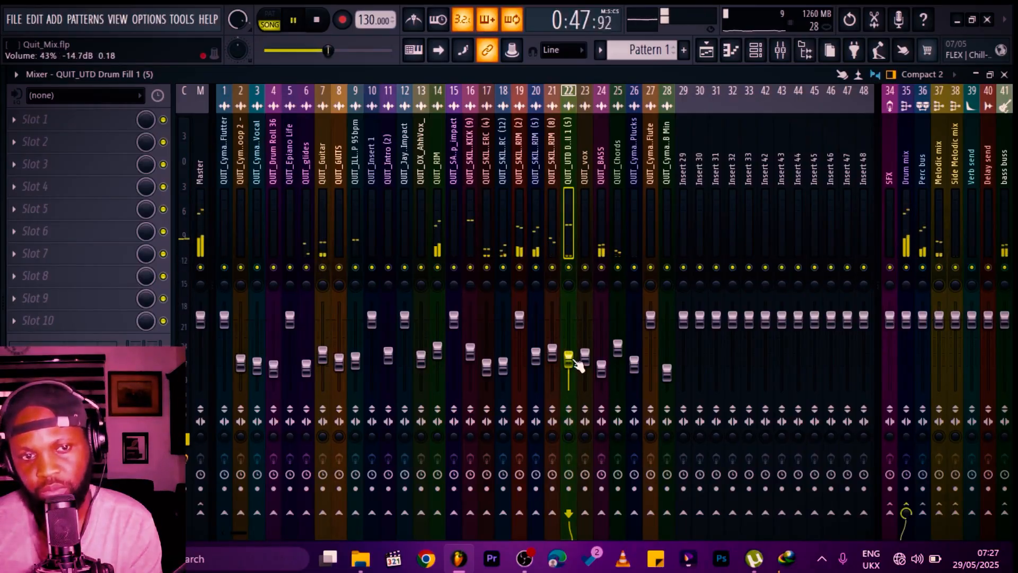
click(651, 262)
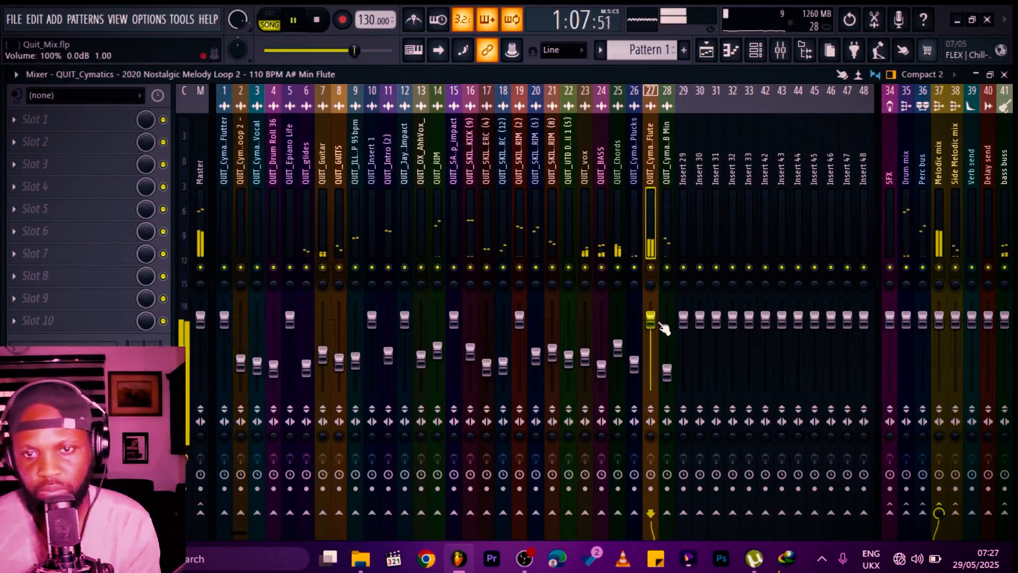
drag(661, 321, 650, 360)
Step: Stop playback, save the project, and replay the song with the QUIT_Guitar insert selected
key(space)
key(ctrl+s)
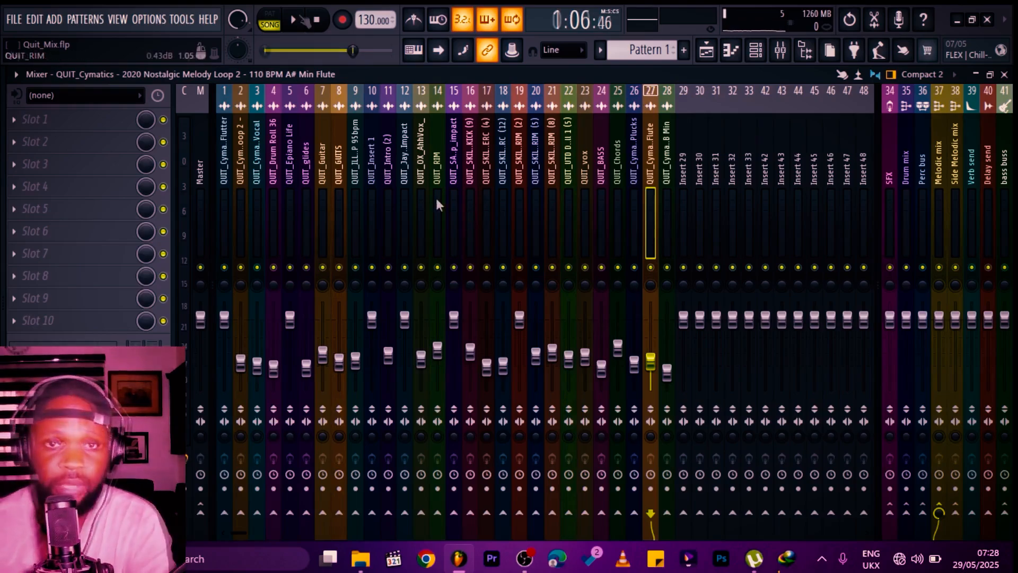
key(space)
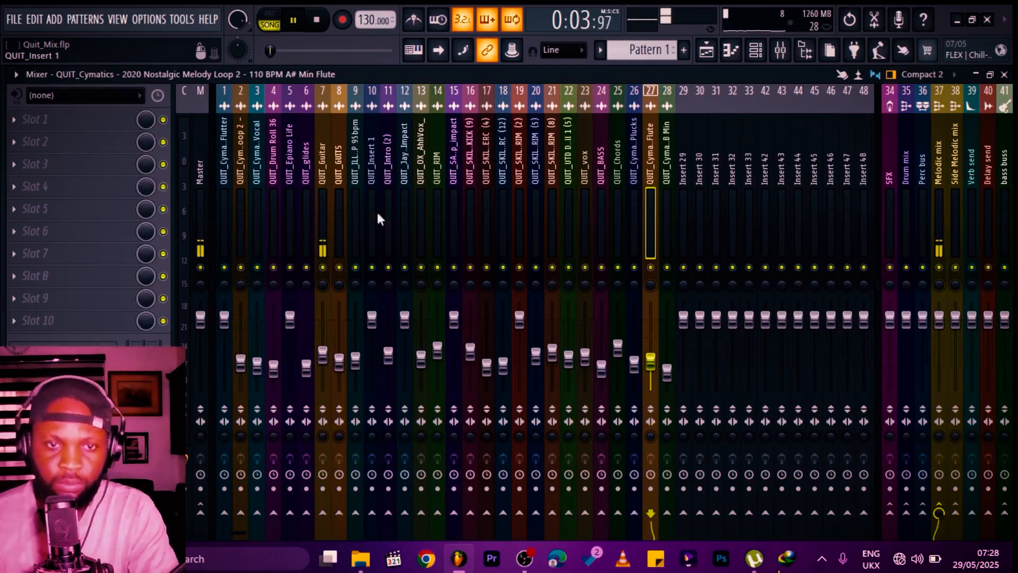
click(321, 290)
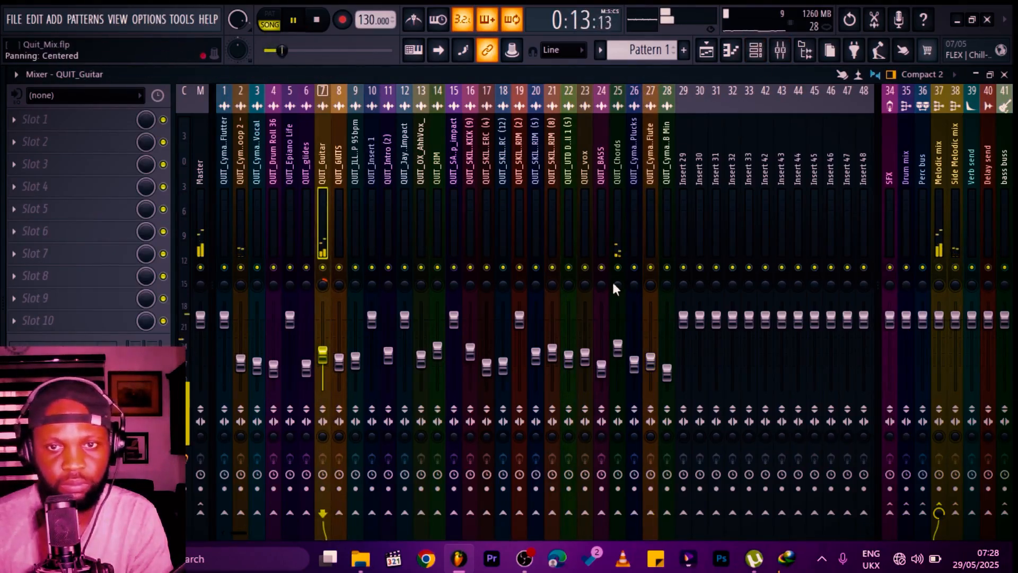
drag(619, 285, 618, 286)
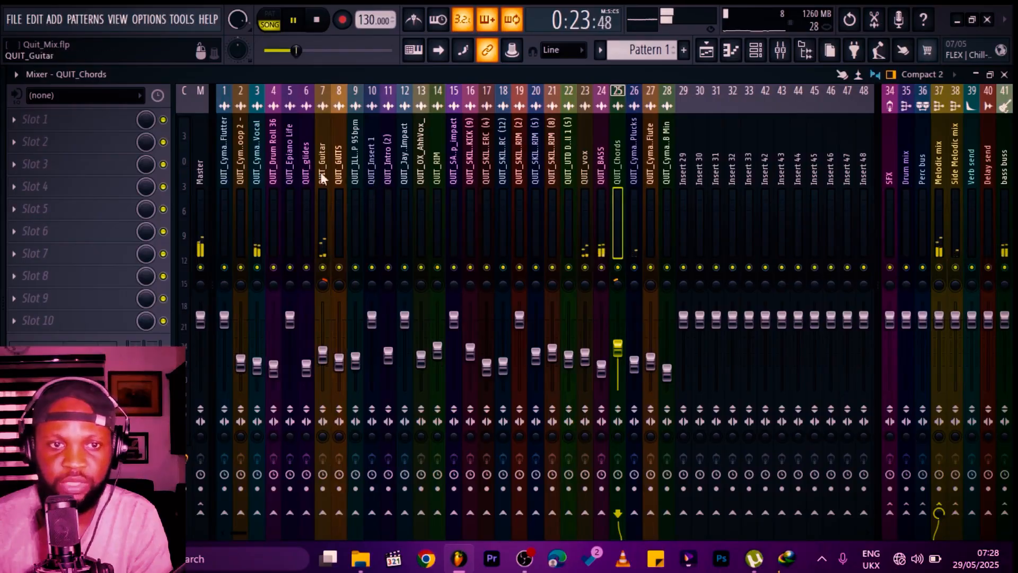
key(space)
click(200, 142)
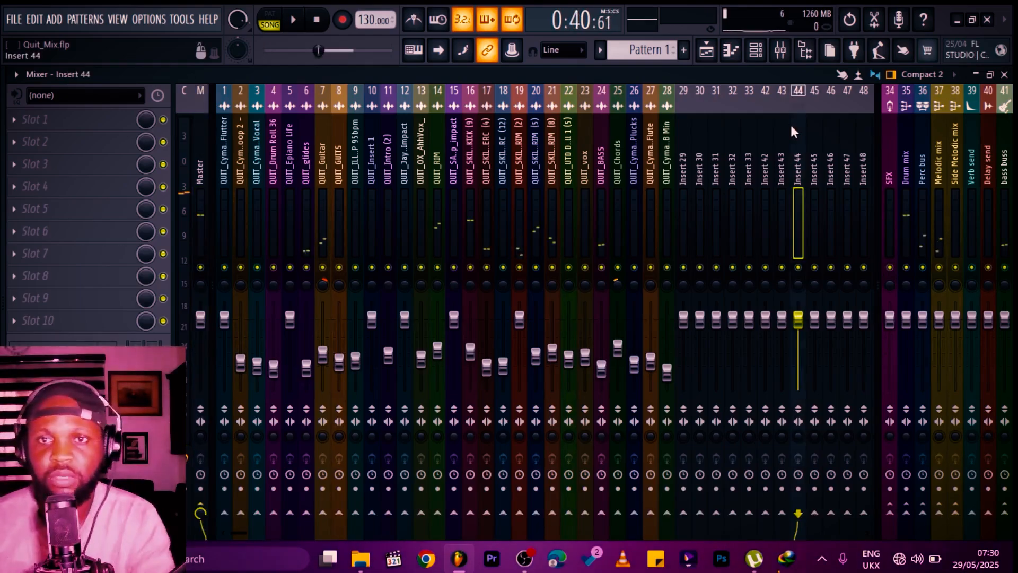
Step: Rename the empty Insert 44 as Vocal Samples
right_click(801, 91)
click(828, 98)
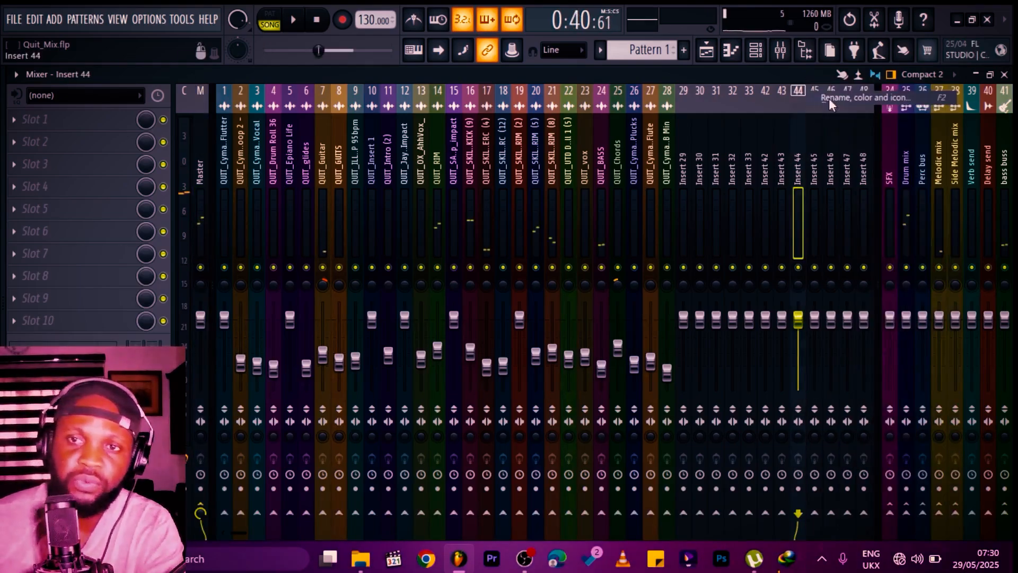
click(676, 98)
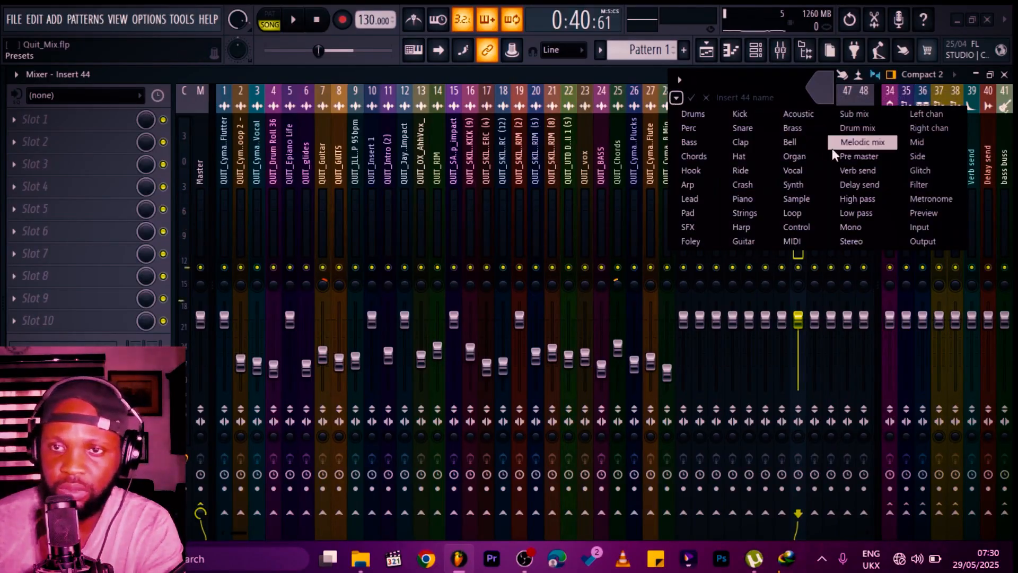
click(793, 171)
right_click(800, 93)
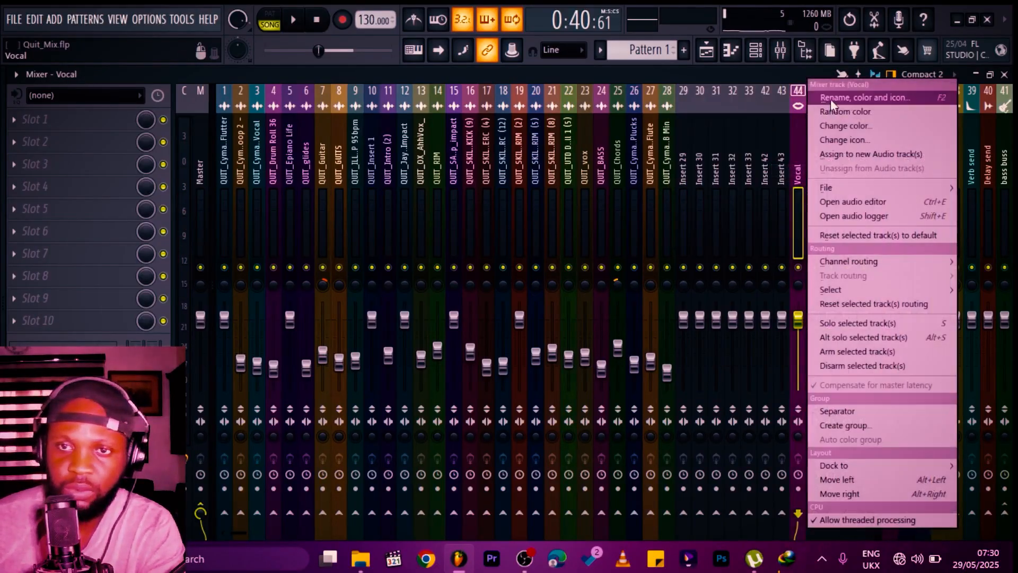
click(830, 99)
click(745, 77)
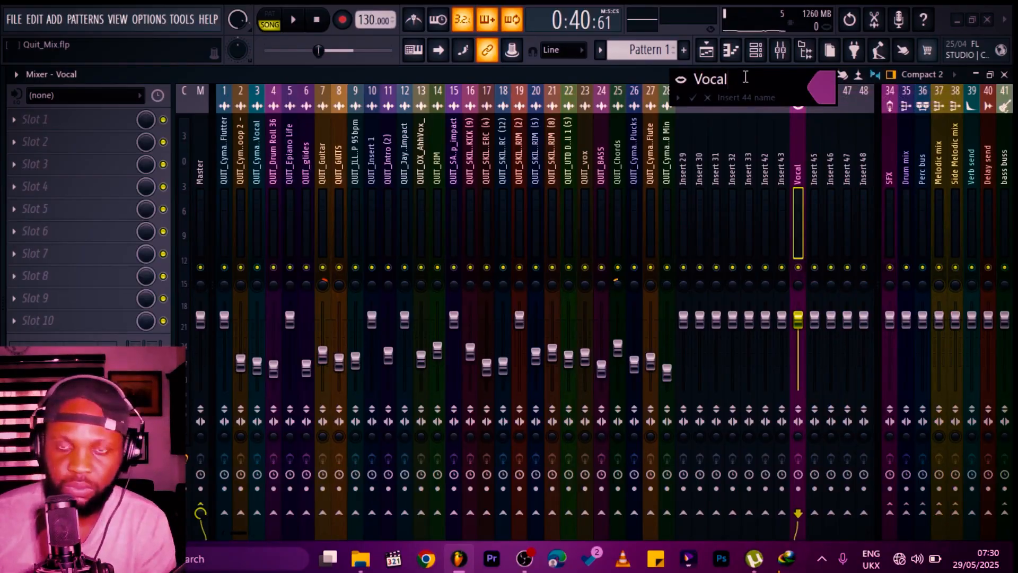
key(Return)
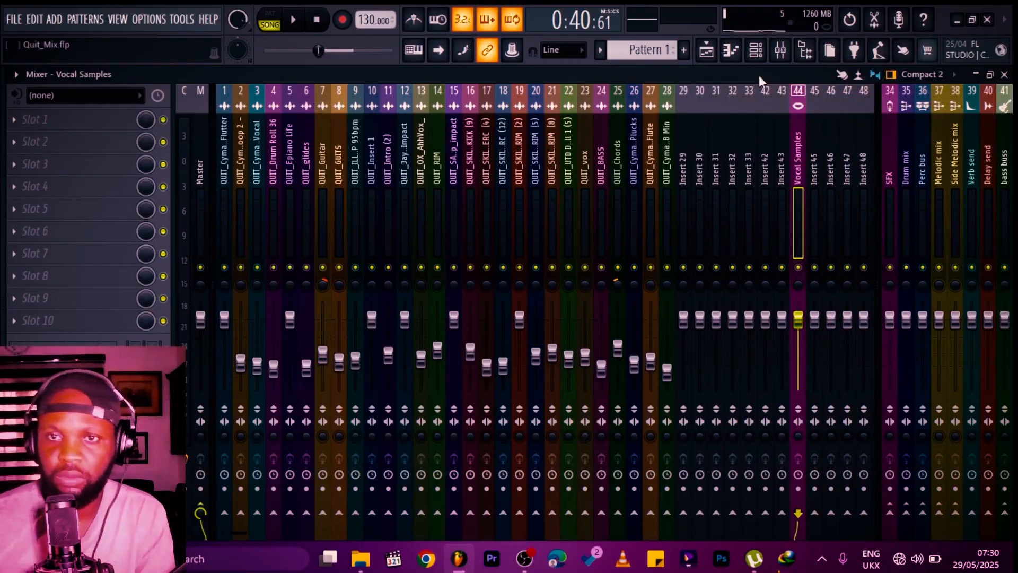
Step: Dock the Vocal Samples insert to the right side of the mixer
right_click(799, 130)
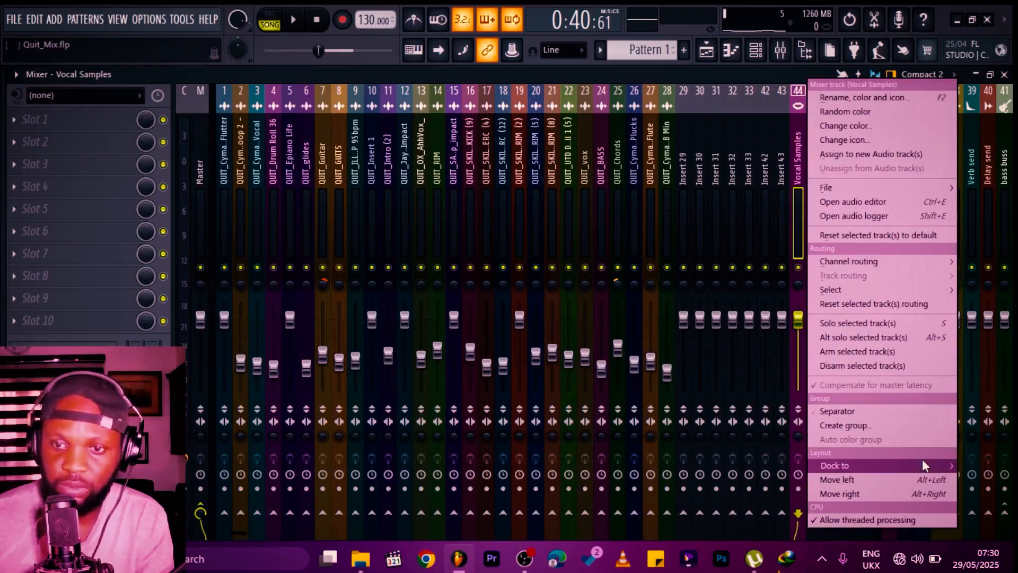
mouse_move(921, 459)
click(954, 489)
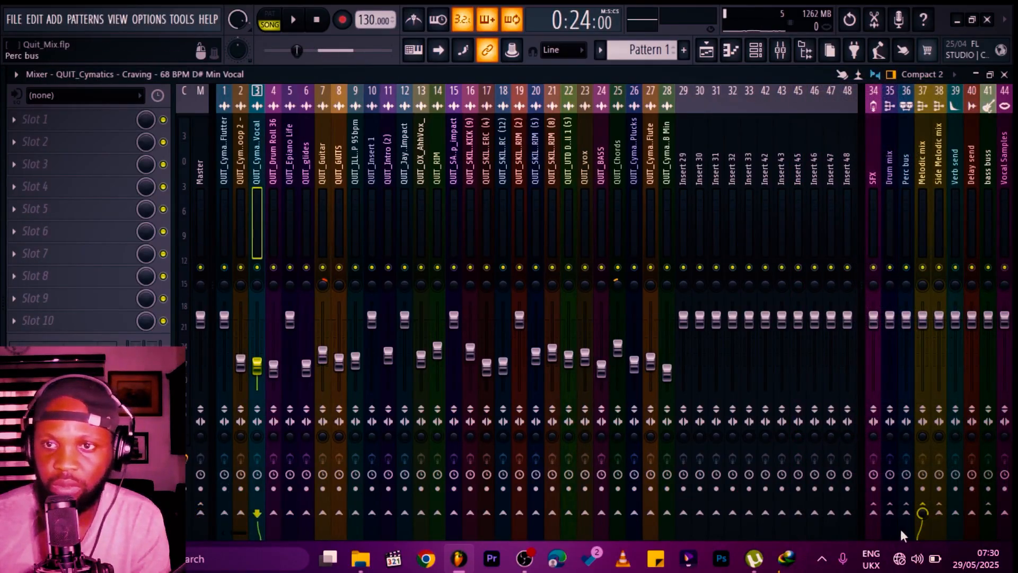
Step: Check the QUIT_vox insert's send to the Melodic mix bus
click(585, 159)
click(923, 510)
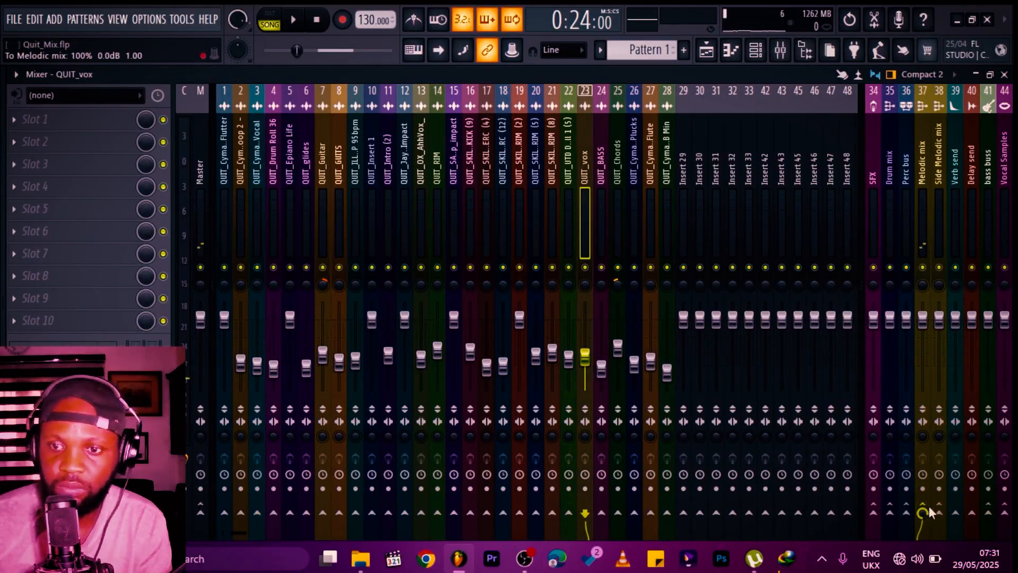
Step: Load FabFilter Pro-MB into an effect slot of the Vocal Samples insert
click(1004, 173)
click(43, 182)
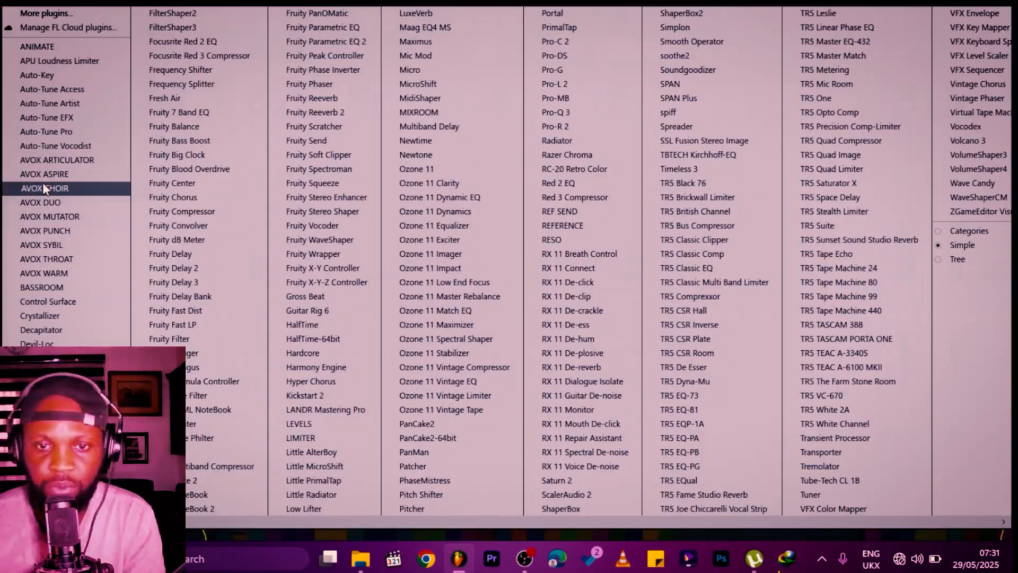
click(555, 98)
drag(383, 237, 431, 101)
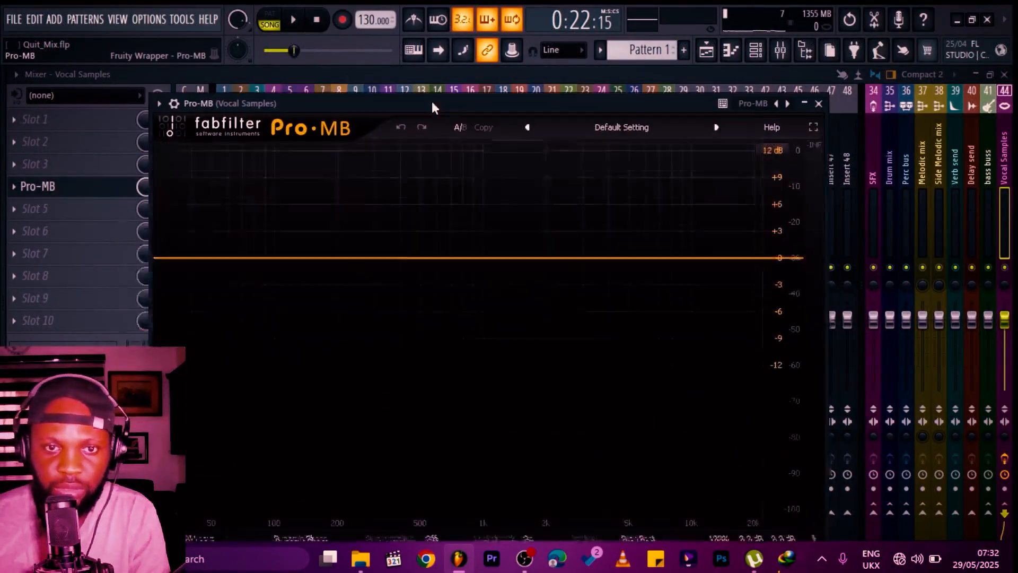
Step: Create a Pro-MB band spanning about 390 Hz to 6.9 kHz, solo it, and raise it to about +3.6 dB
click(507, 245)
drag(566, 250, 656, 251)
drag(455, 244, 396, 250)
click(412, 143)
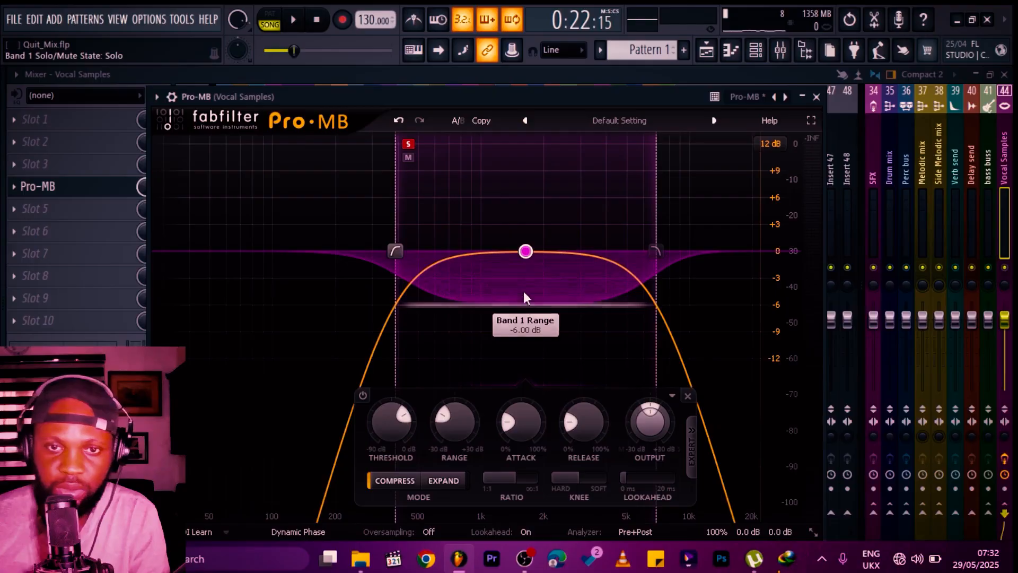
drag(531, 254, 534, 222)
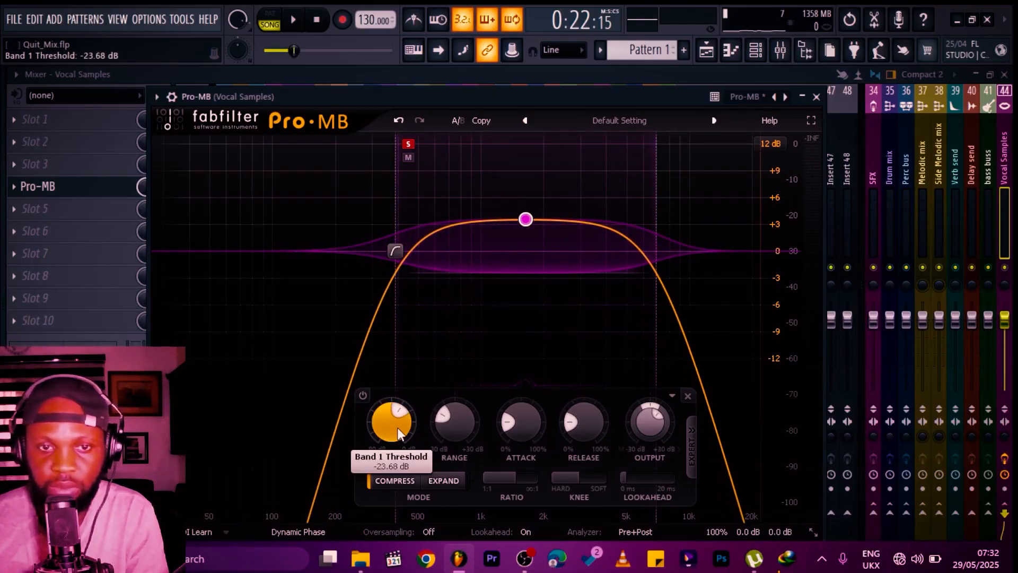
Step: Close Pro-MB and add Fruity Reeverb 2 to the Vocal Samples insert
click(817, 96)
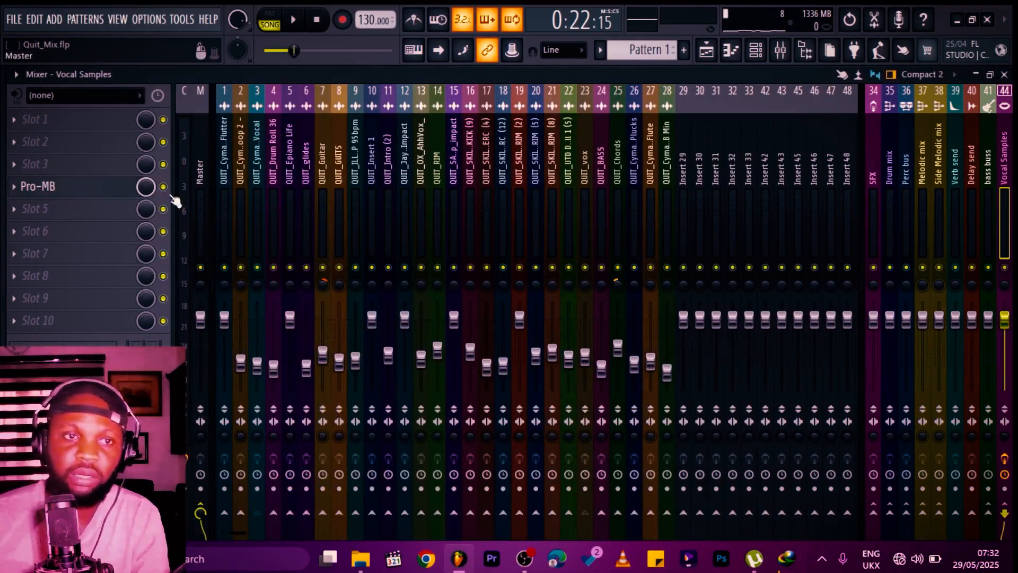
click(53, 208)
click(314, 112)
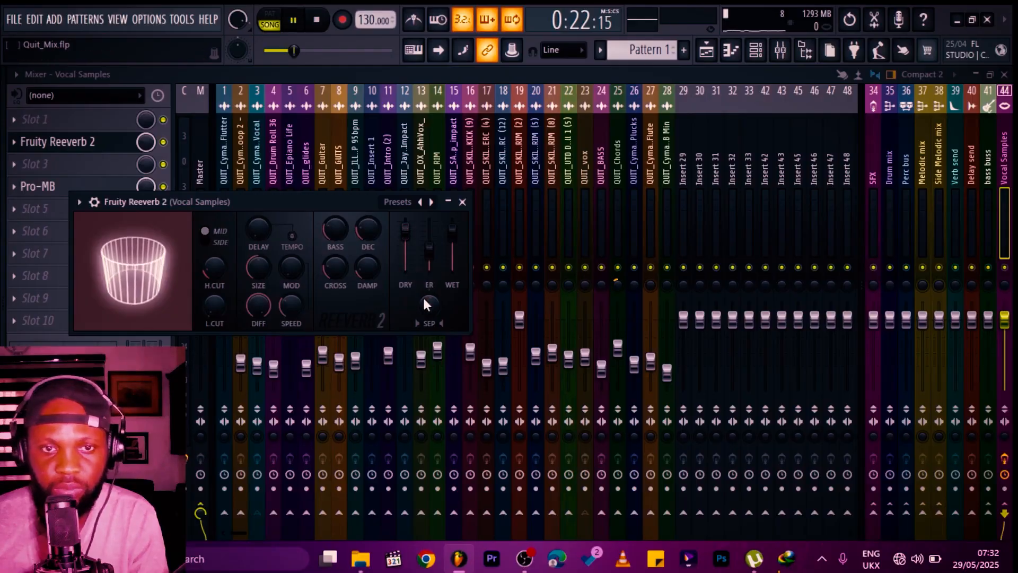
Step: Adjust the Fruity Reeverb 2 dry and wet levels during playback, then close the reverb
key(space)
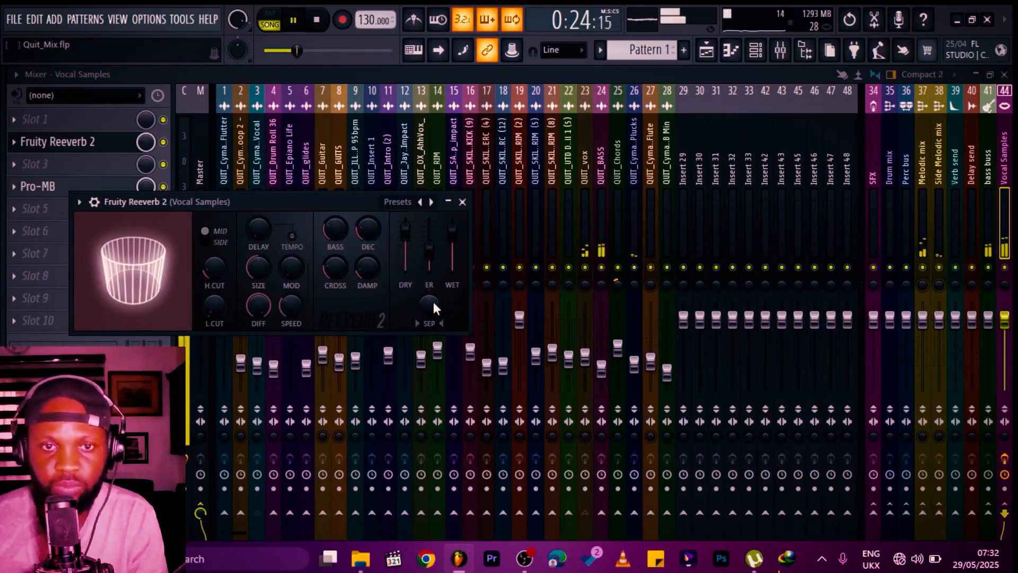
drag(405, 229, 453, 232)
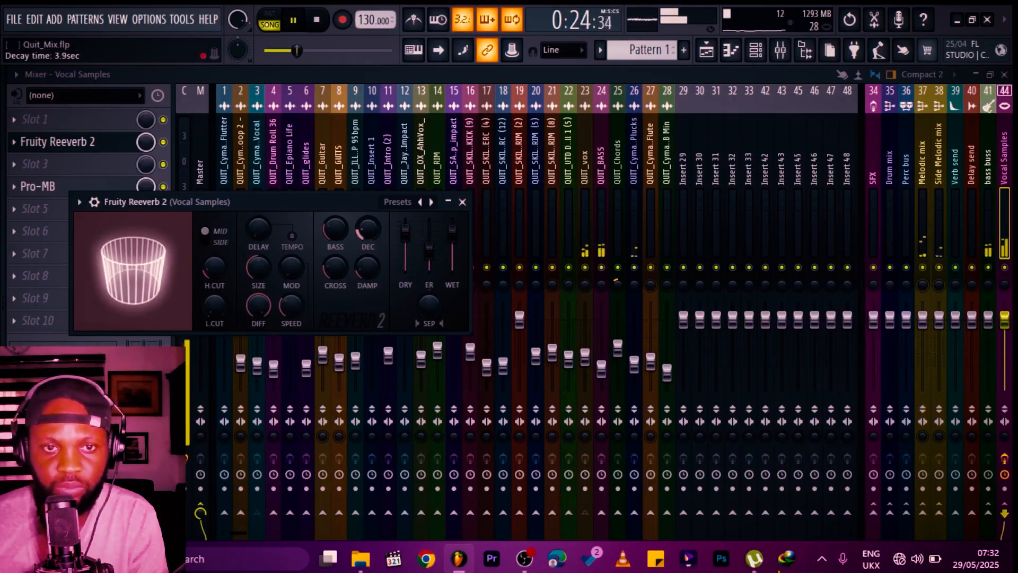
key(space)
key(space)
drag(452, 232, 452, 245)
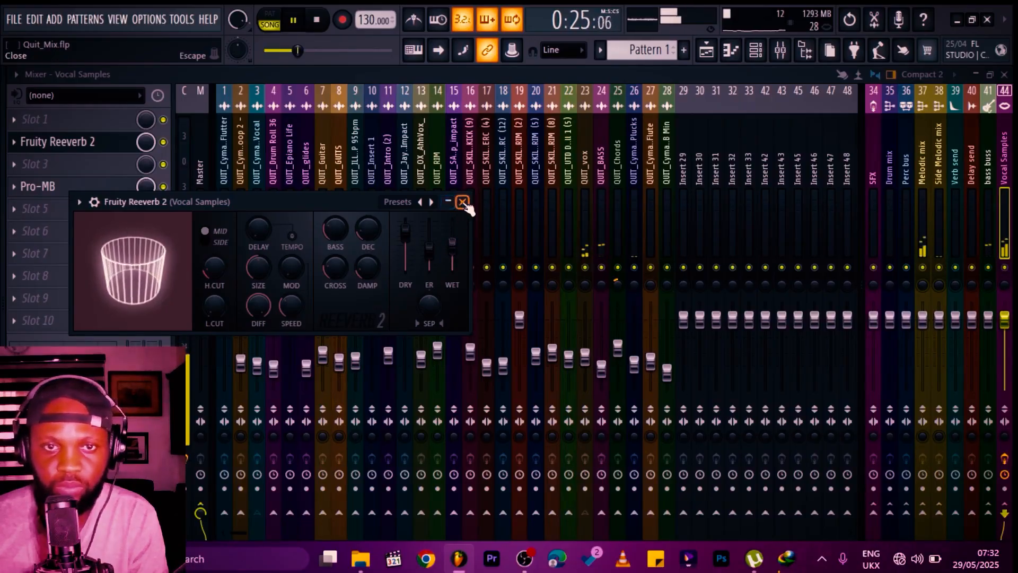
click(462, 201)
Step: Narrow the Pro-MB band to about 680 Hz to 4 kHz during playback, then close the plugin
click(85, 191)
key(space)
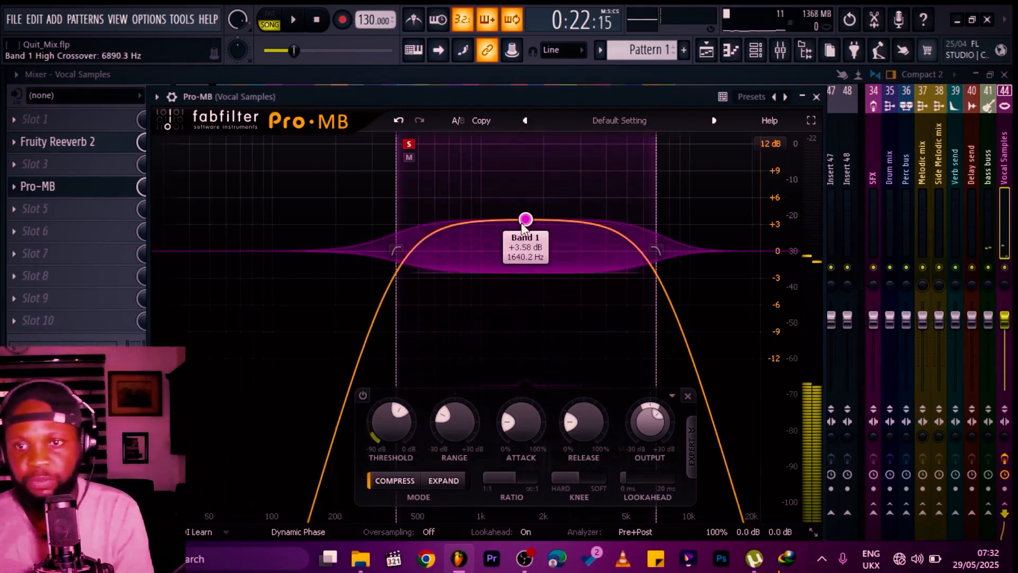
scroll(525, 222, down, 5)
scroll(525, 223, down, 3)
key(space)
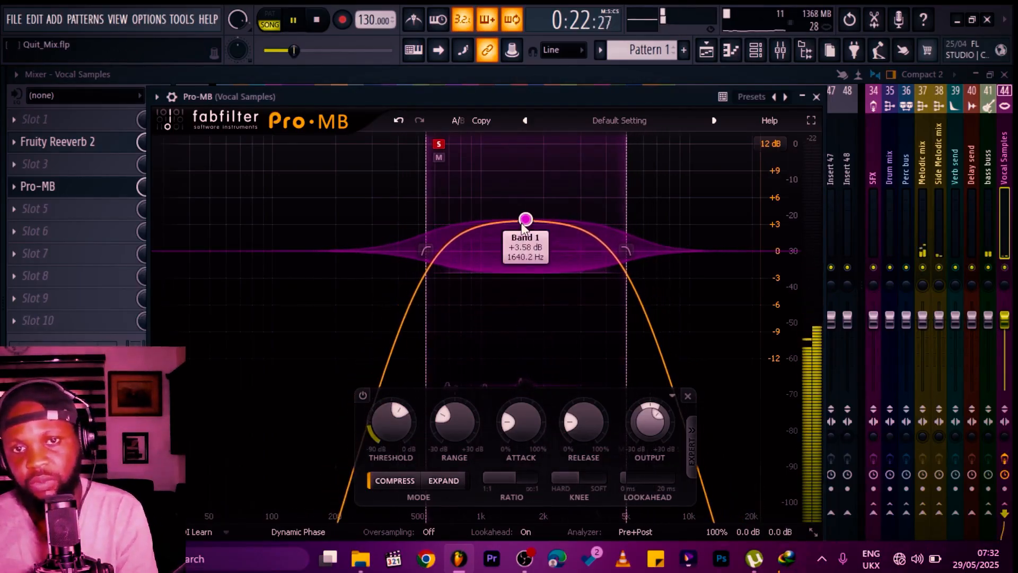
scroll(524, 223, down, 1)
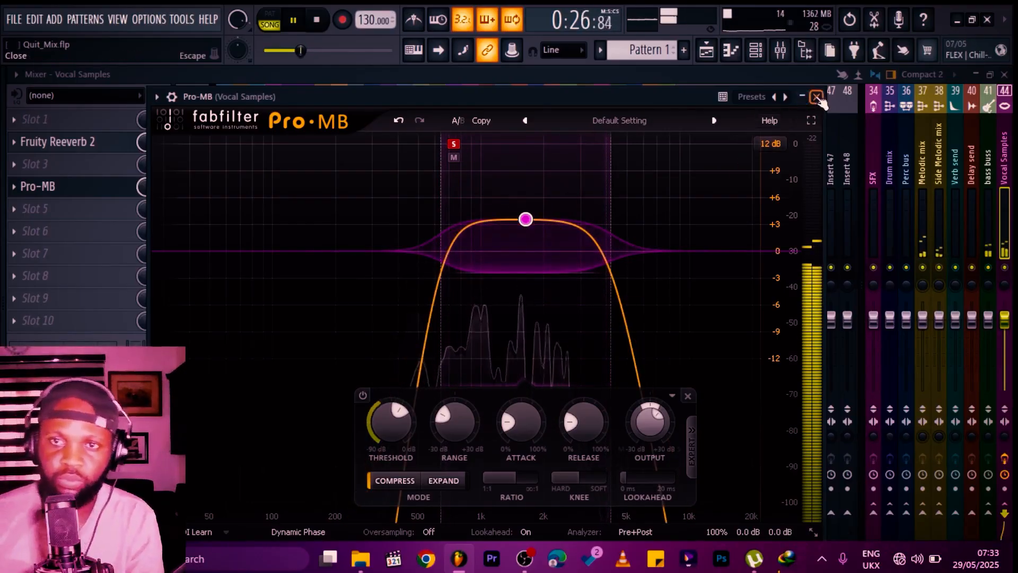
click(817, 97)
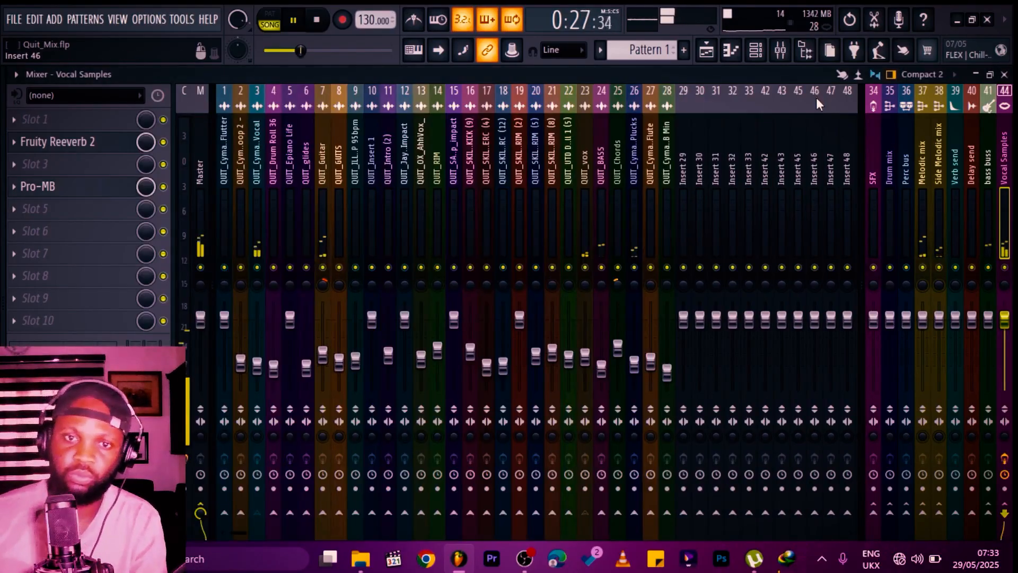
key(space)
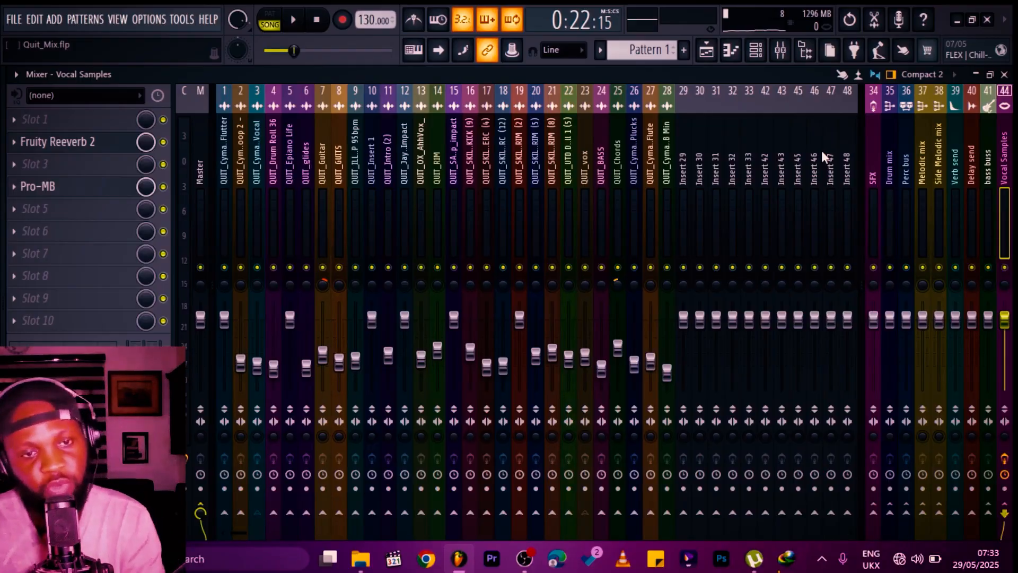
key(F5)
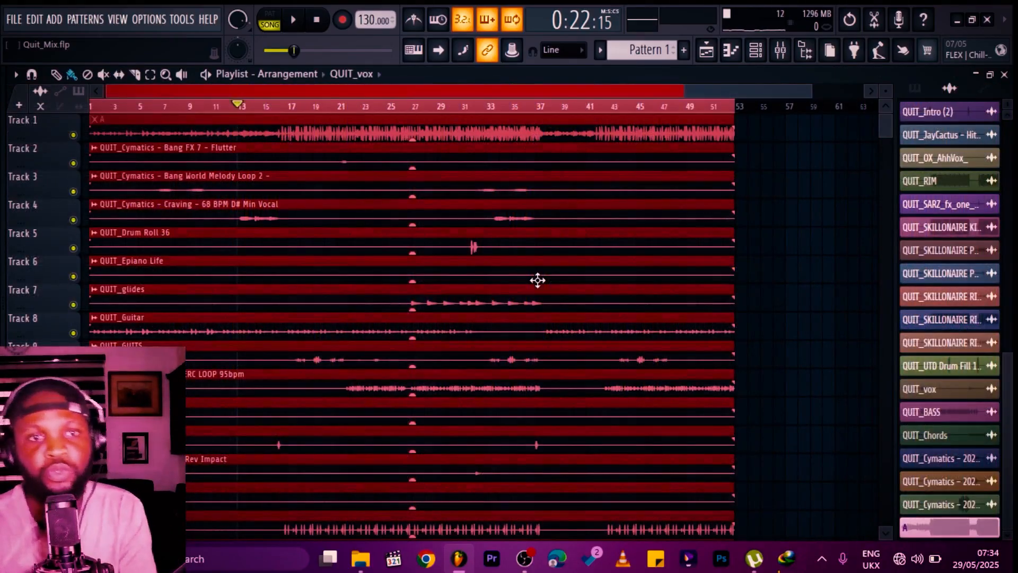
key(space)
key(F9)
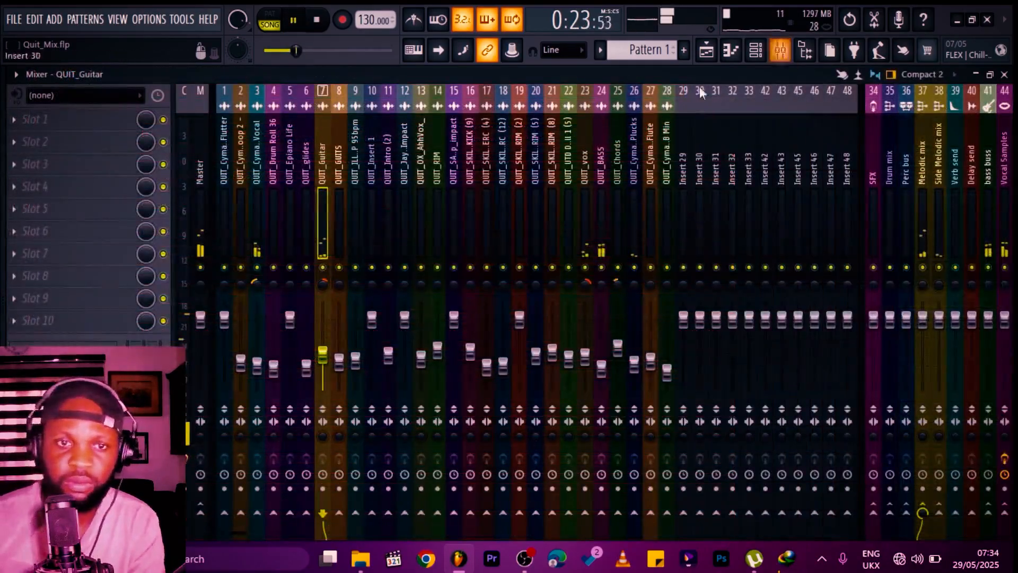
key(space)
click(200, 171)
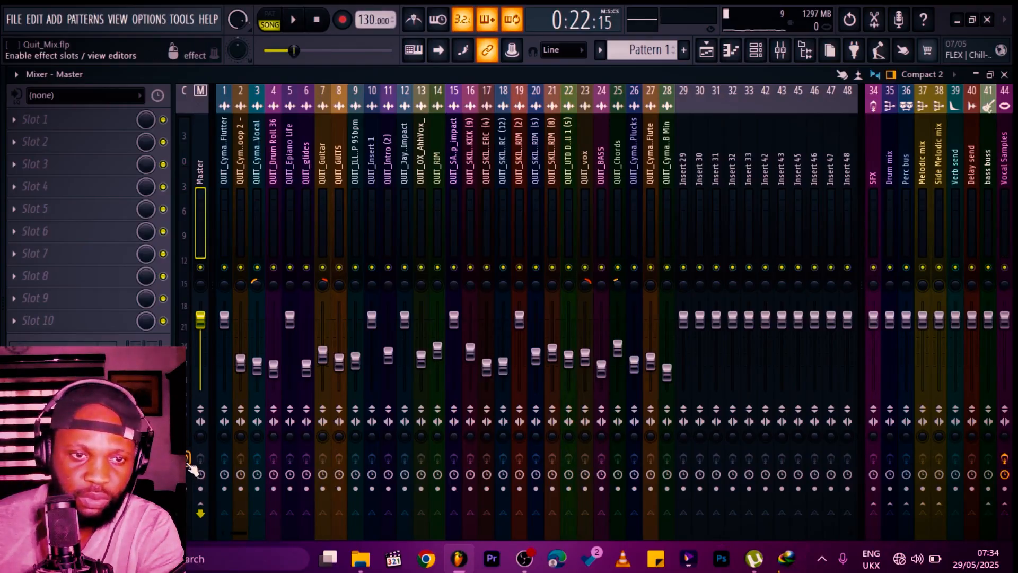
Step: Move an empty insert to position 8 beside QUIT_Guitar and send QUIT_Guitar to Insert 8
click(322, 159)
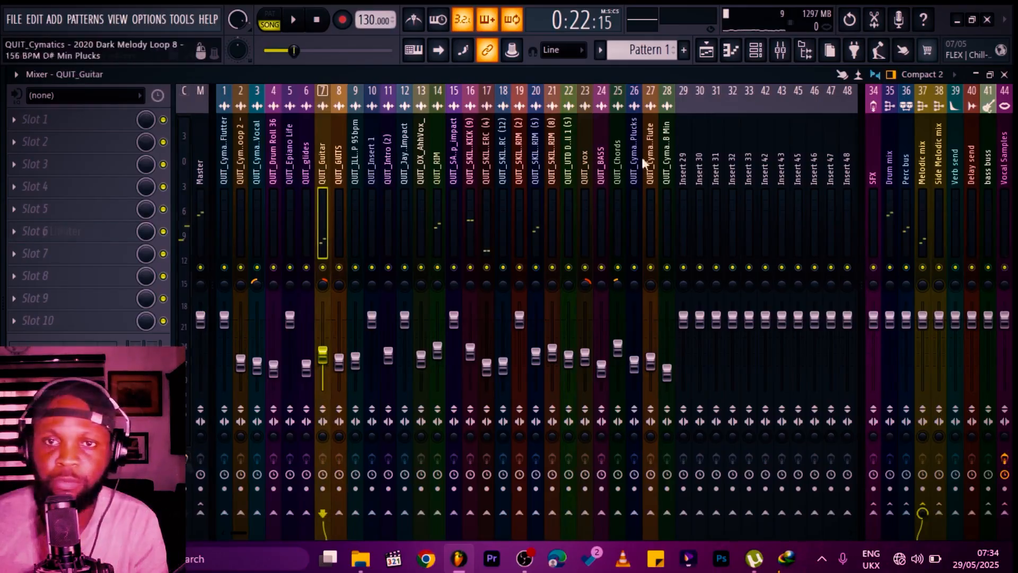
click(712, 149)
key(alt+Left)
key(alt+Left)
key(alt+Left)
key(alt+Left)
key(alt+Left)
key(alt+Left)
key(alt+Left)
key(alt+Left)
key(alt+Left)
key(alt+Left)
key(alt+Left)
key(alt+Left)
key(alt+Left)
key(alt+Left)
key(alt+Left)
key(alt+Left)
key(alt+Left)
key(alt+Left)
key(alt+Left)
key(alt+Left)
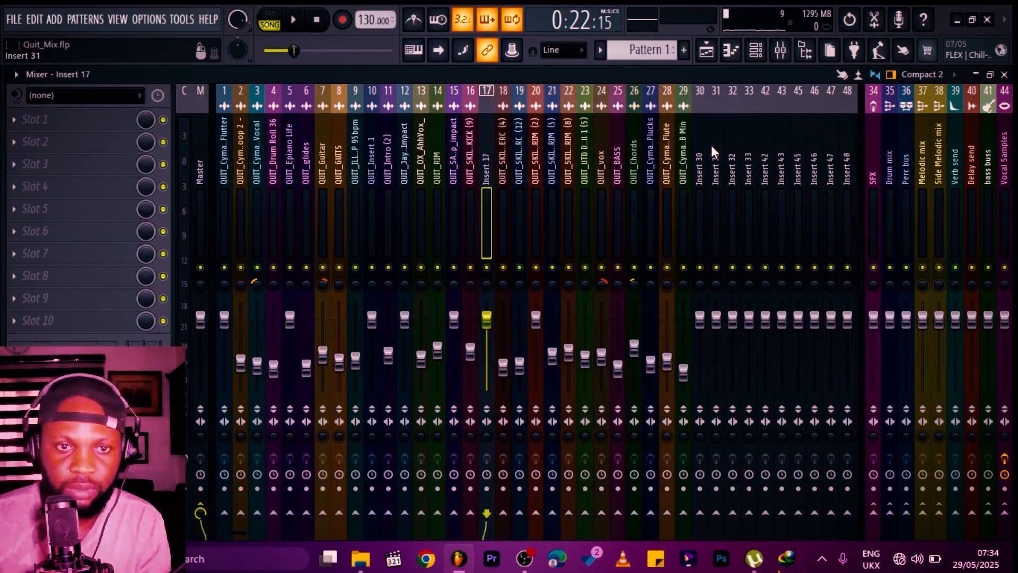
key(alt+Left)
key(alt+Left)
click(322, 493)
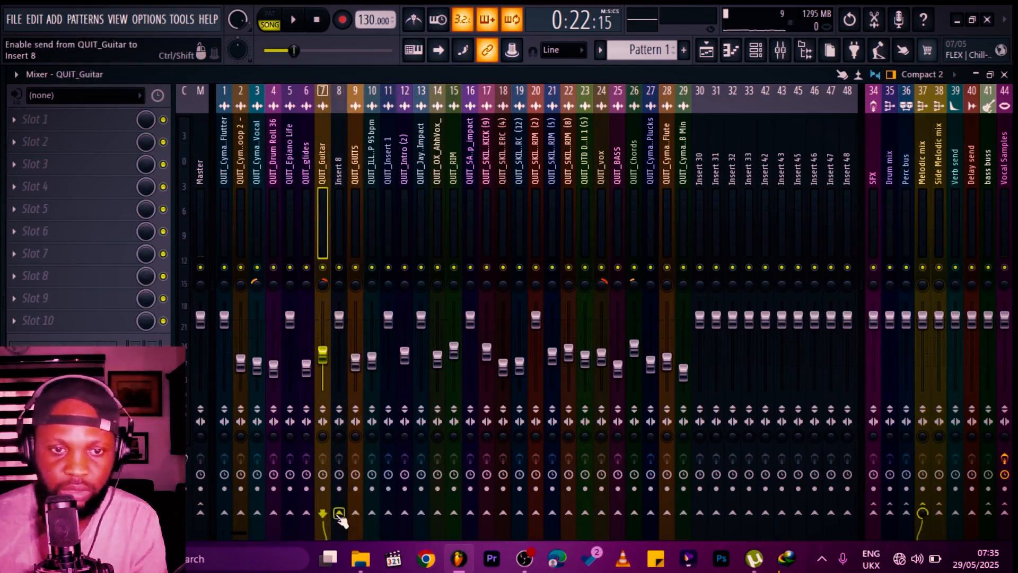
click(339, 513)
Step: Add Fruity Parametric EQ 2 and Fruity Stereo Shaper to Insert 8
click(346, 142)
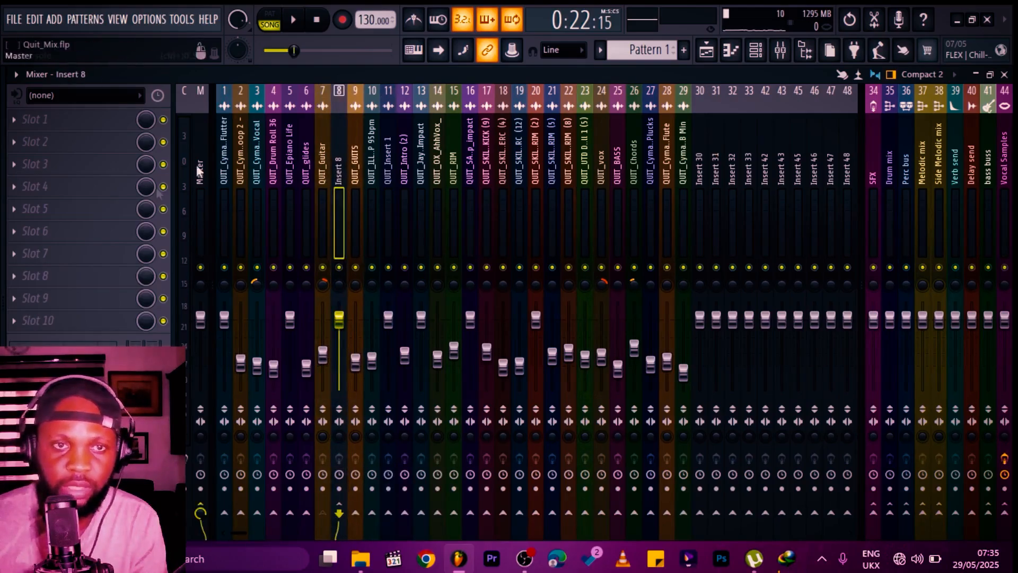
click(42, 120)
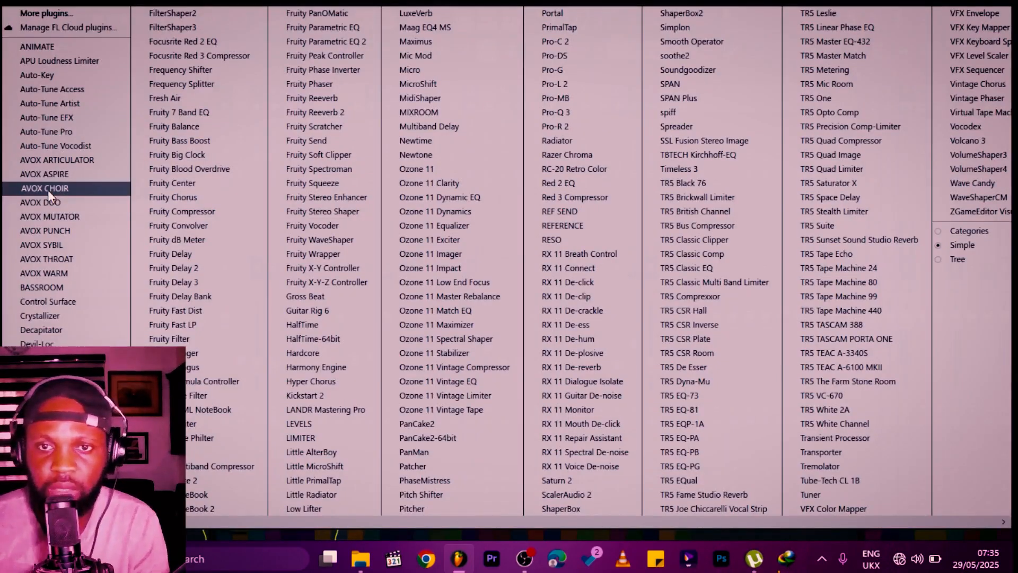
click(326, 41)
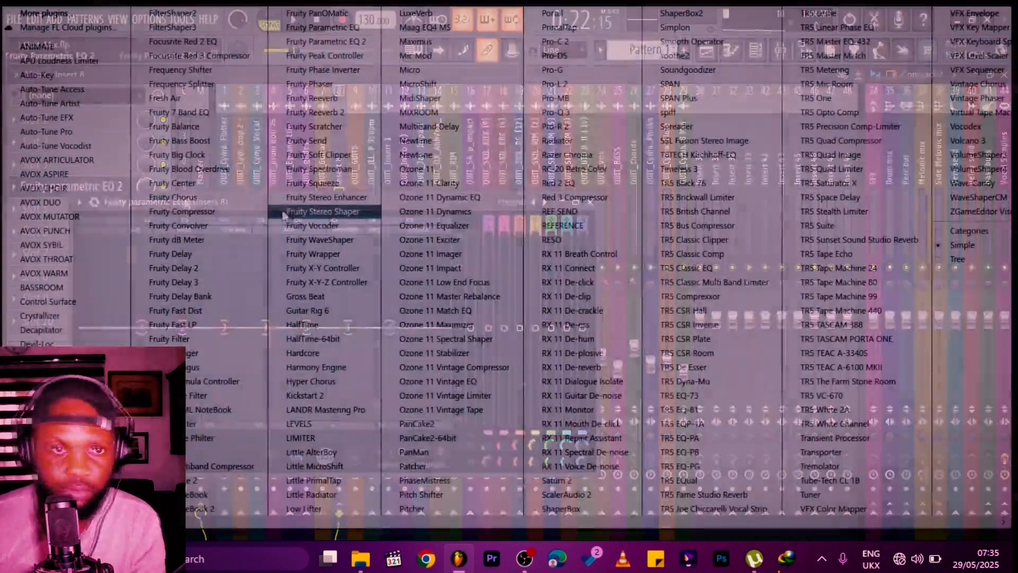
click(285, 215)
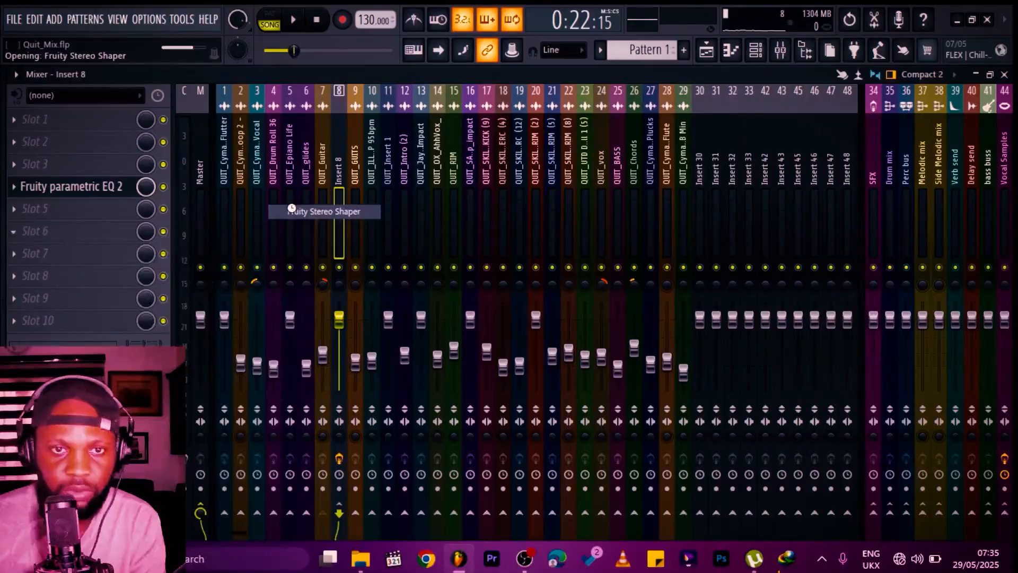
Step: Apply the Radio preset to the Fruity Parametric EQ 2 on Insert 8
drag(206, 235, 313, 234)
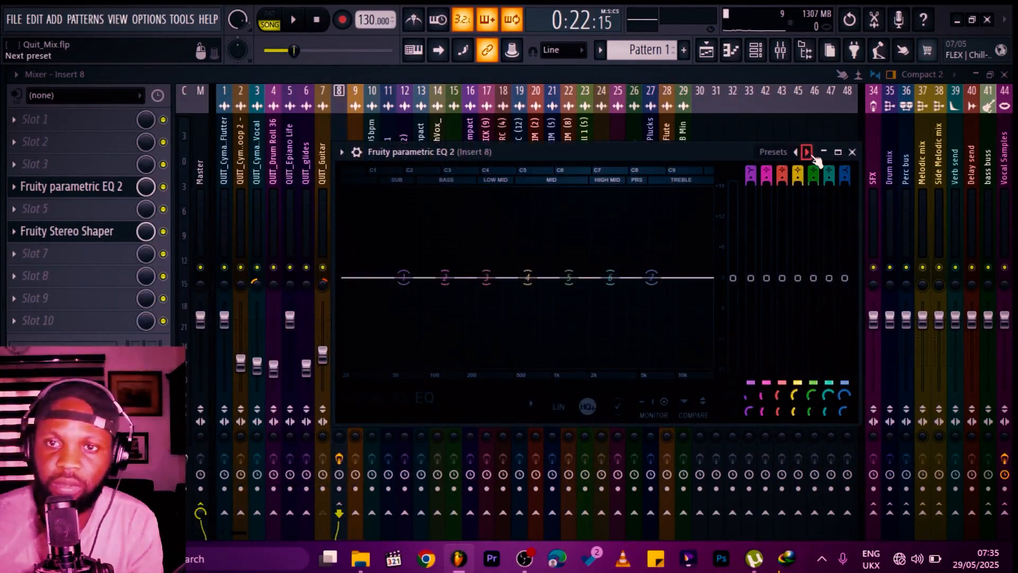
right_click(812, 153)
click(846, 303)
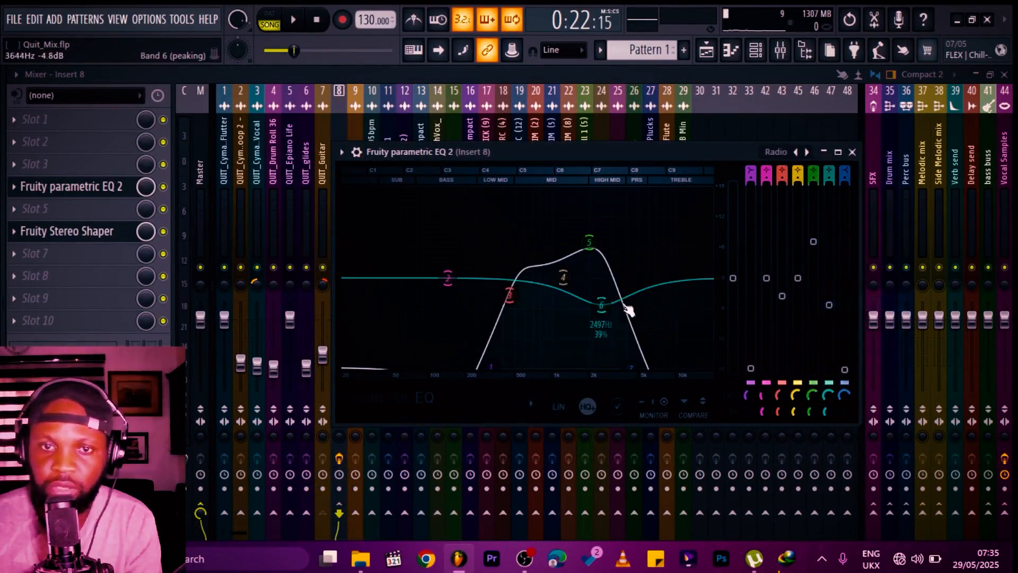
Step: Fine-tune the band positions of the Fruity Parametric EQ 2 curve on Insert 8
mouse_move(516, 296)
mouse_down()
mouse_move(489, 295)
mouse_move(513, 294)
mouse_up()
drag(494, 364, 454, 367)
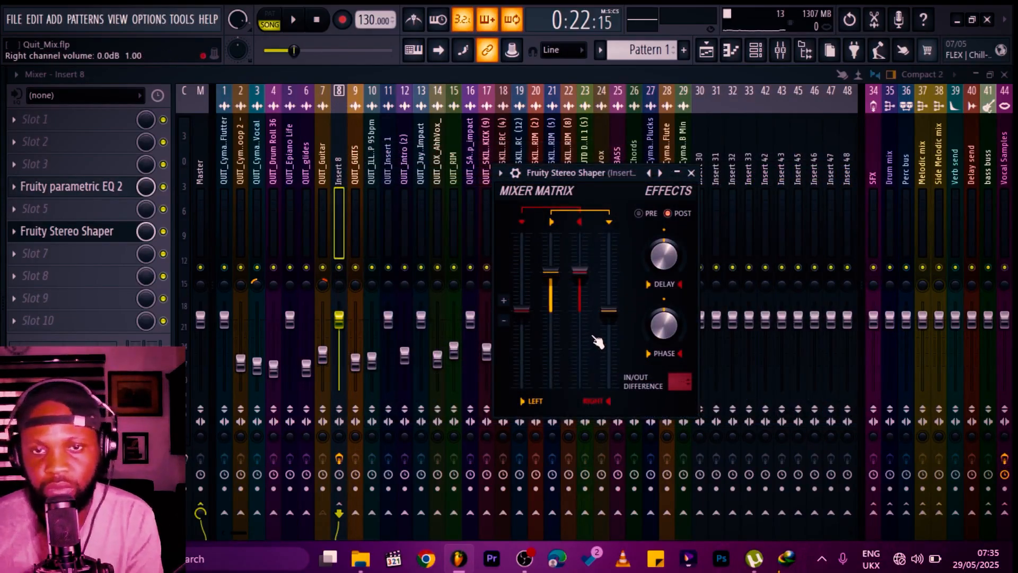
Step: Adjust the Fruity Stereo Shaper's left channel mix and delay knob during playback, then close the plugin
drag(551, 270, 551, 310)
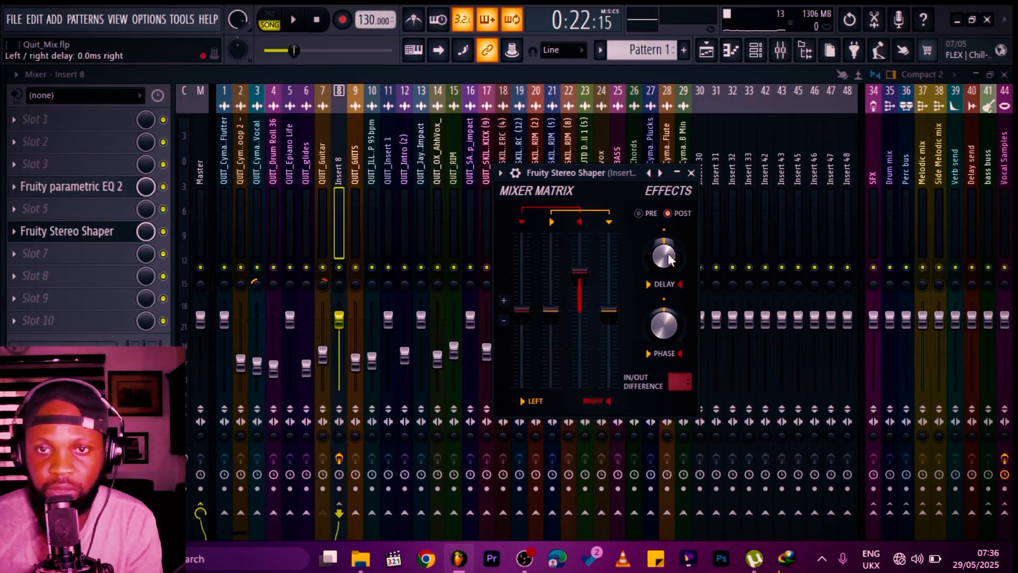
key(space)
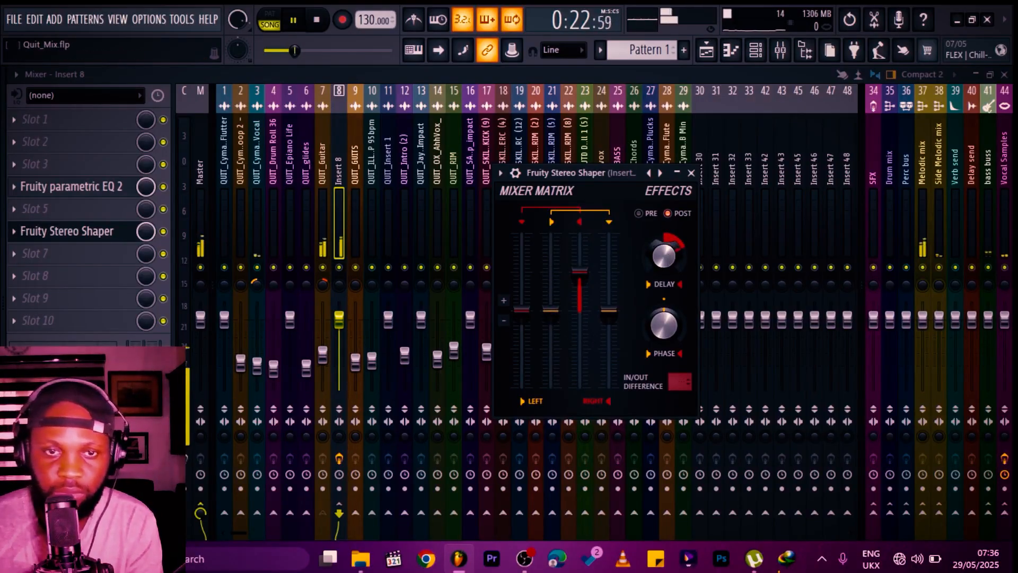
mouse_move(664, 256)
mouse_down()
mouse_move(664, 247)
mouse_move(665, 286)
mouse_move(665, 258)
mouse_up()
key(space)
key(space)
Step: Lower the Insert 8 fader and raise the Stereo Shaper's right channel level, then close the plugin
key(space)
key(Escape)
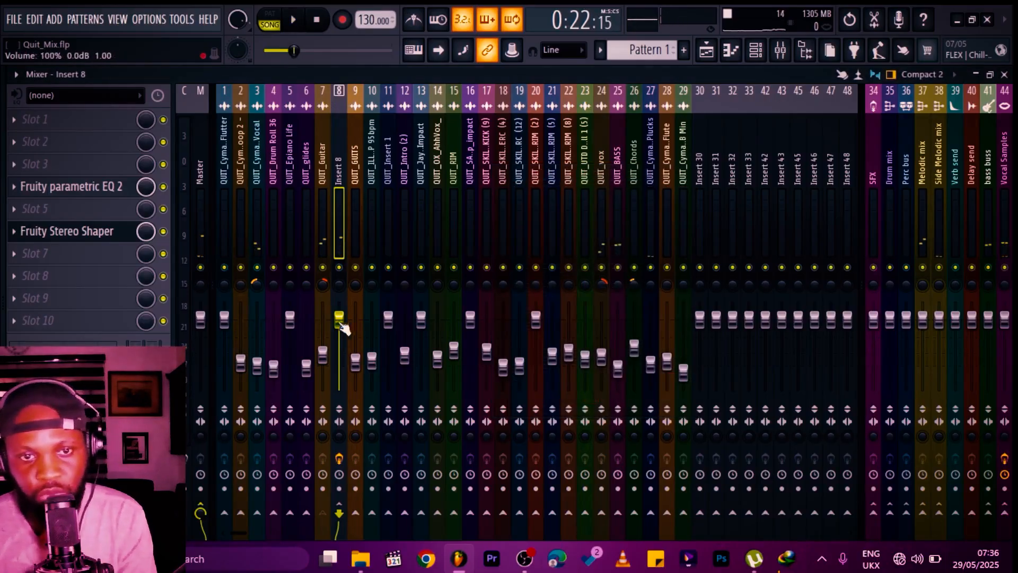
drag(348, 325, 348, 351)
key(space)
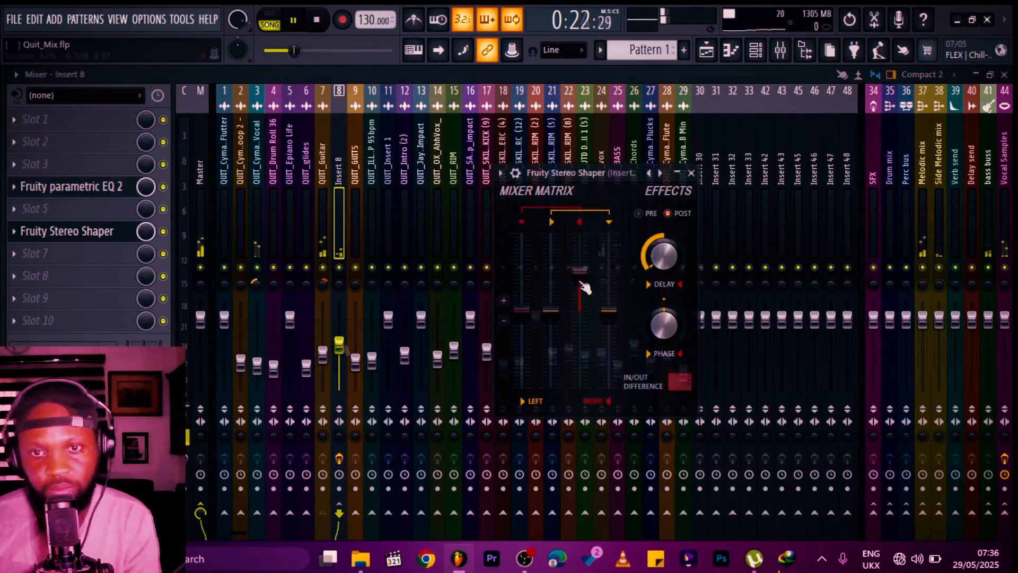
drag(609, 310, 584, 273)
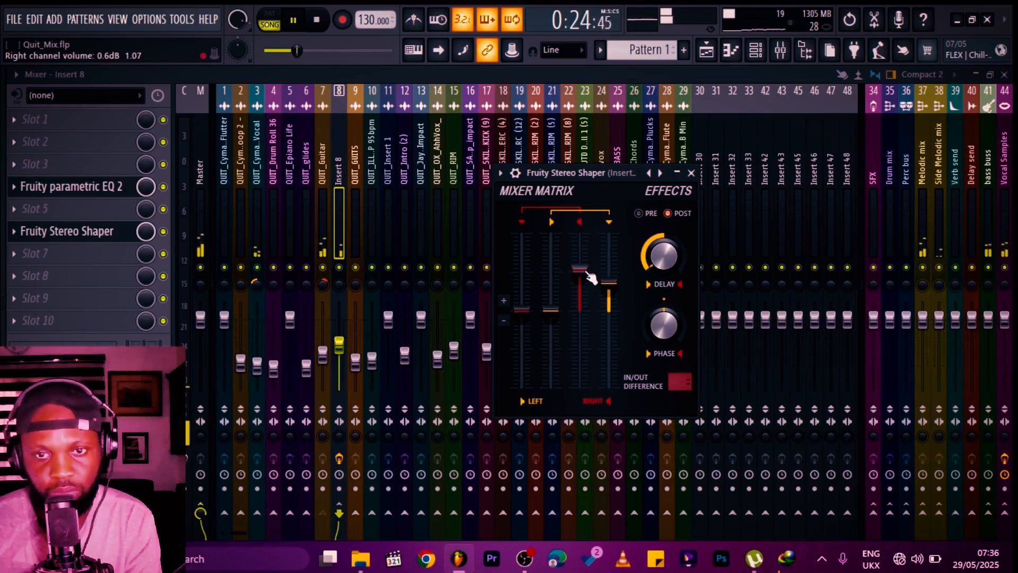
click(691, 172)
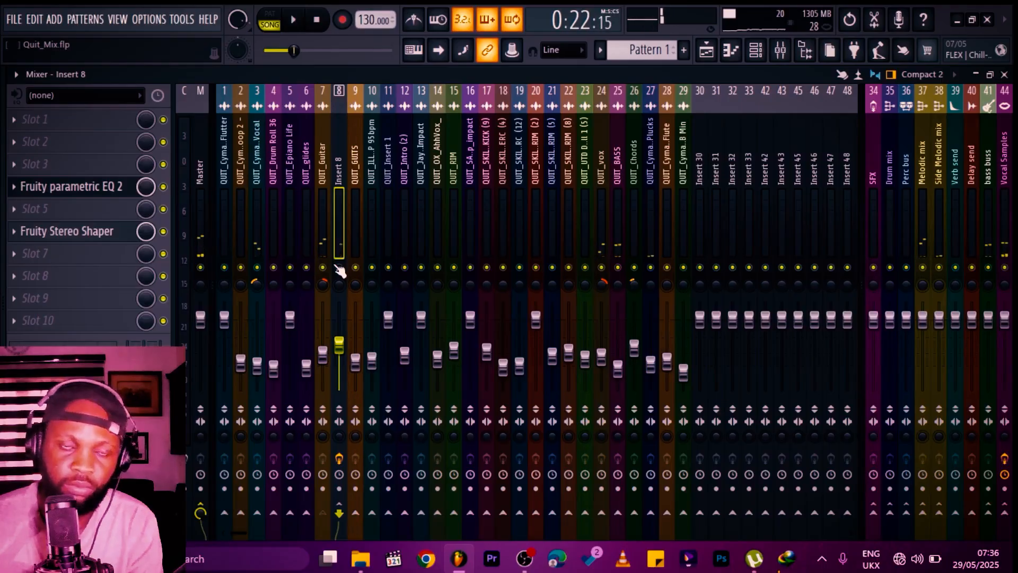
key(space)
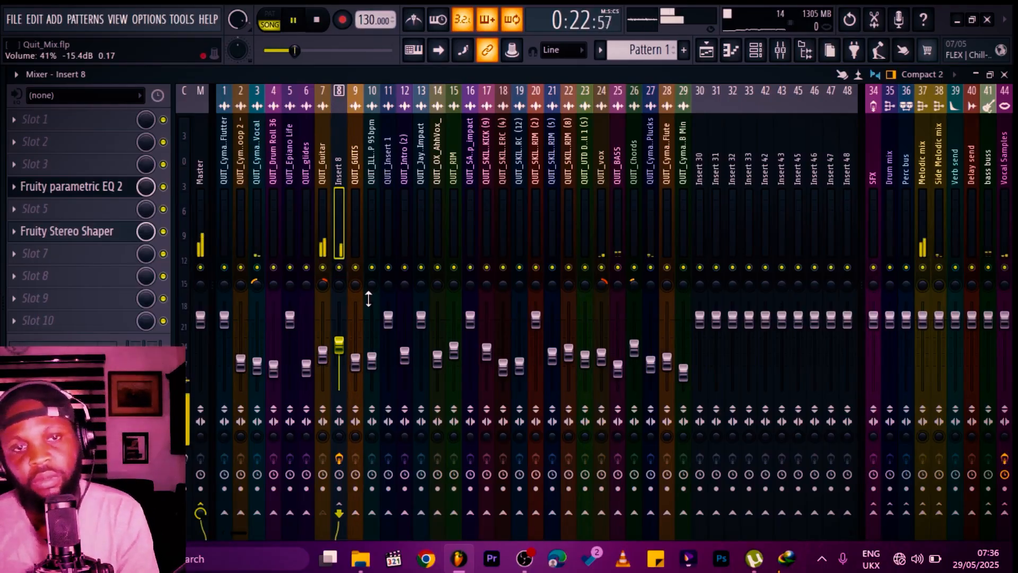
click(87, 235)
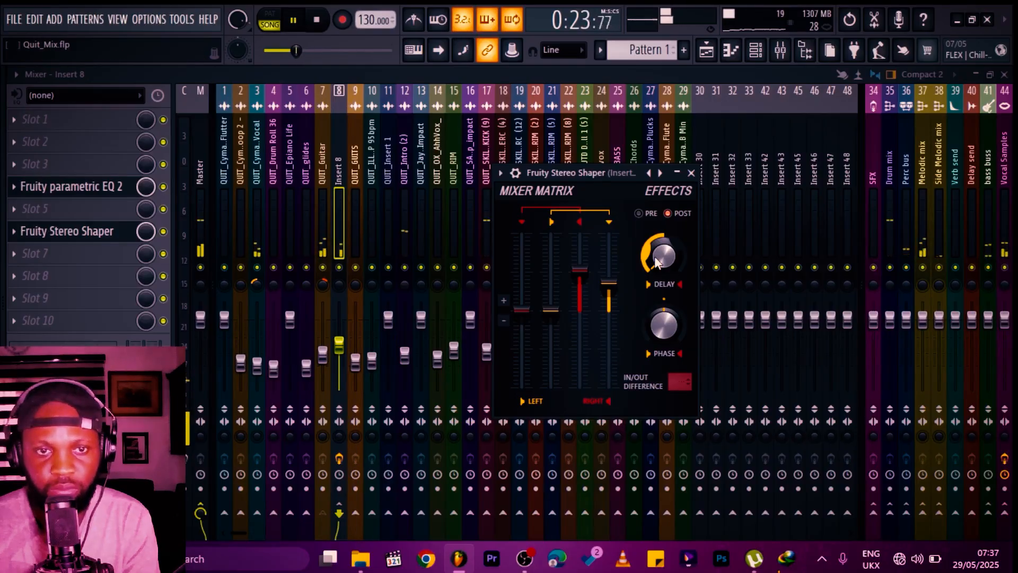
click(322, 185)
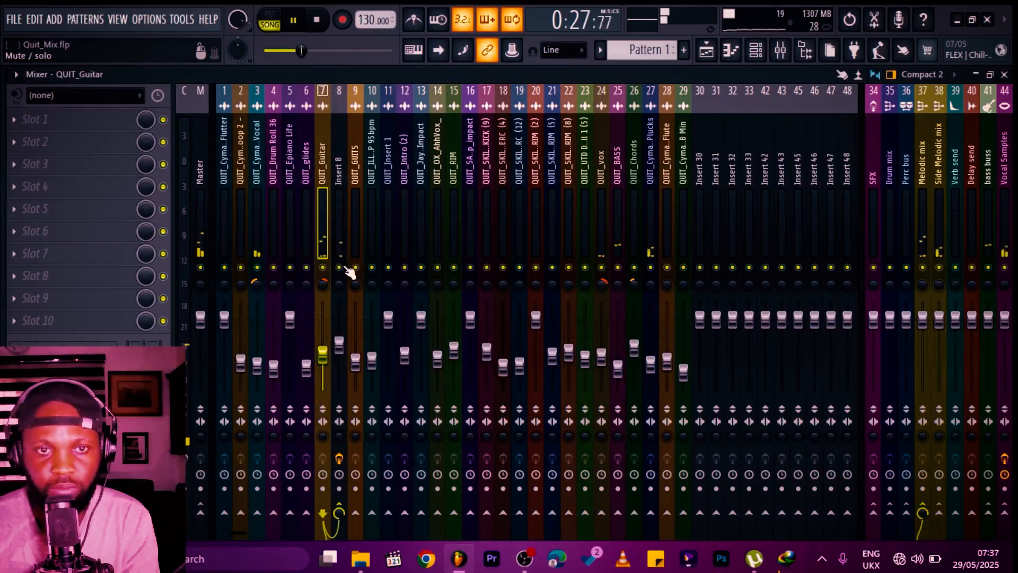
click(710, 52)
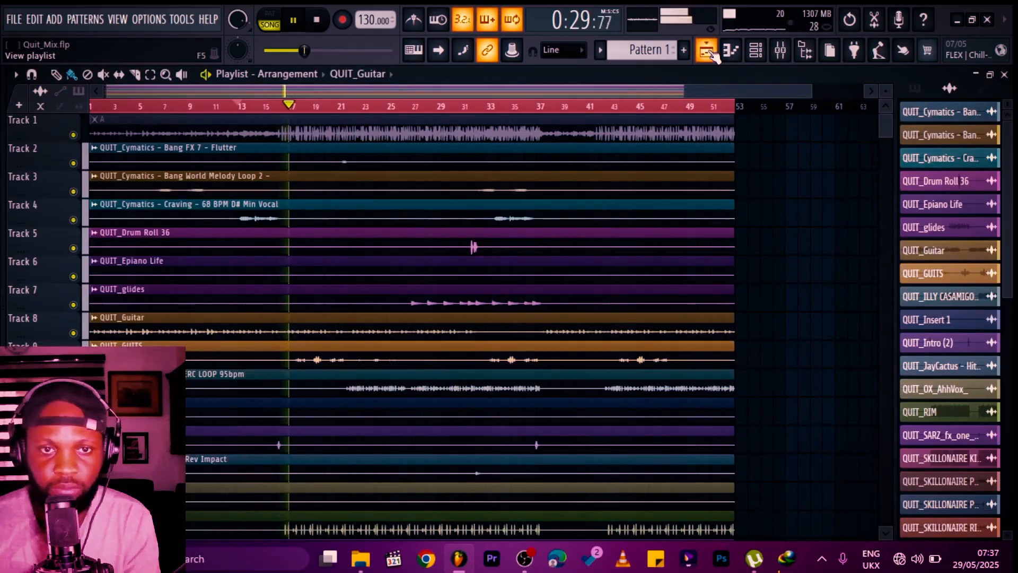
key(space)
key(ctrl+a)
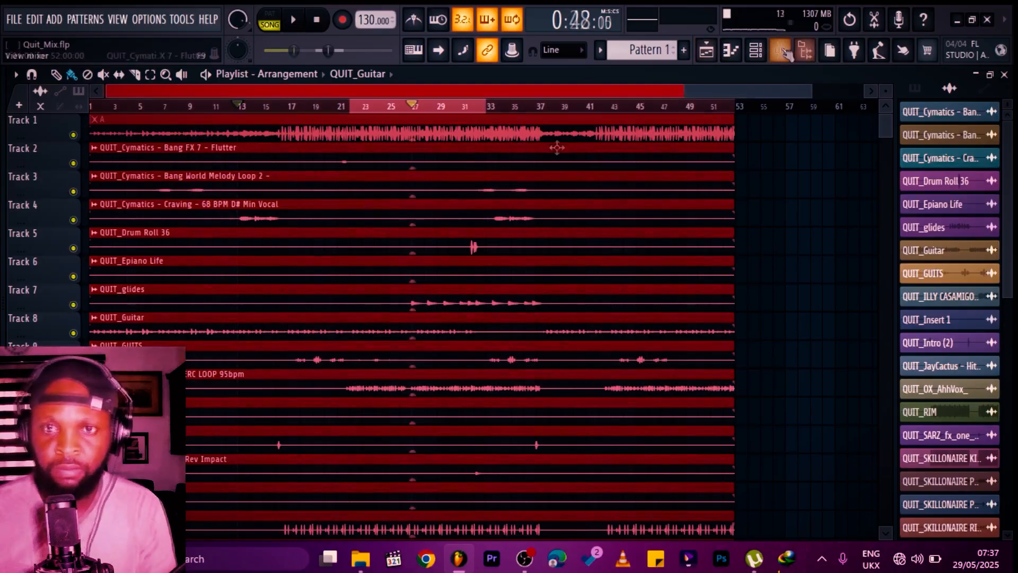
Step: Add TR5 Bus Compressor to the Drum mix insert and move it up to slot 2
click(780, 49)
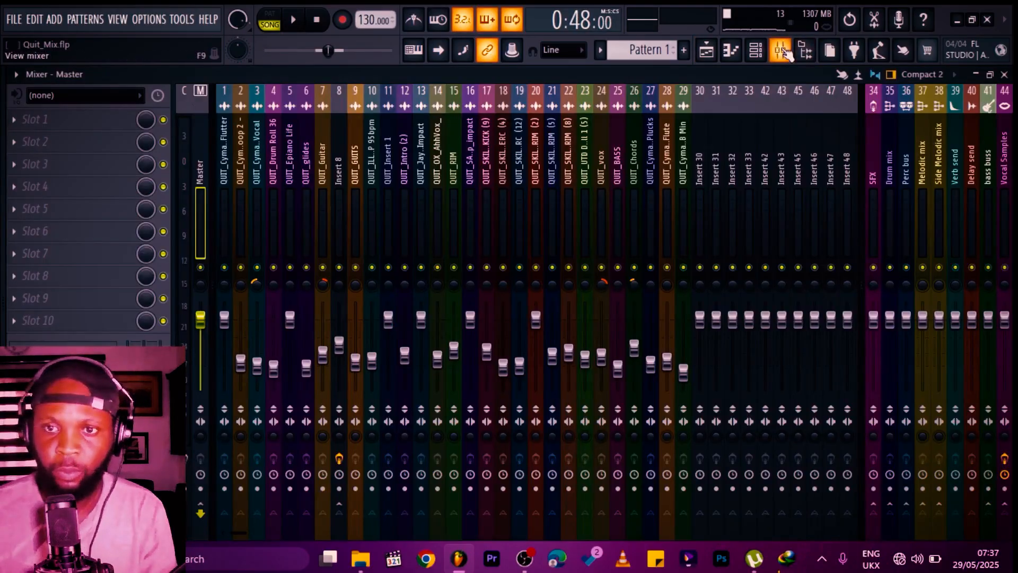
click(886, 118)
click(14, 120)
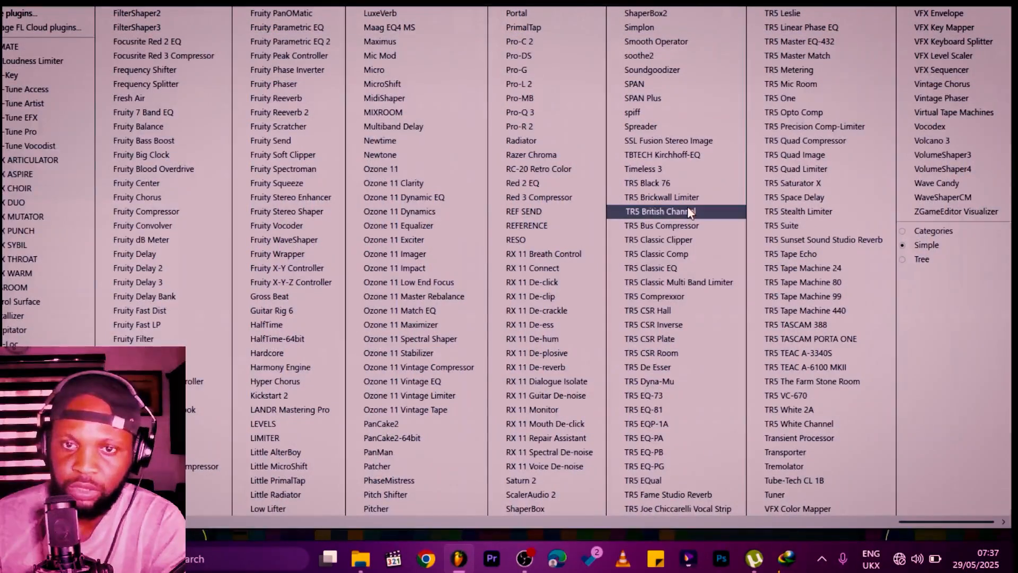
click(702, 228)
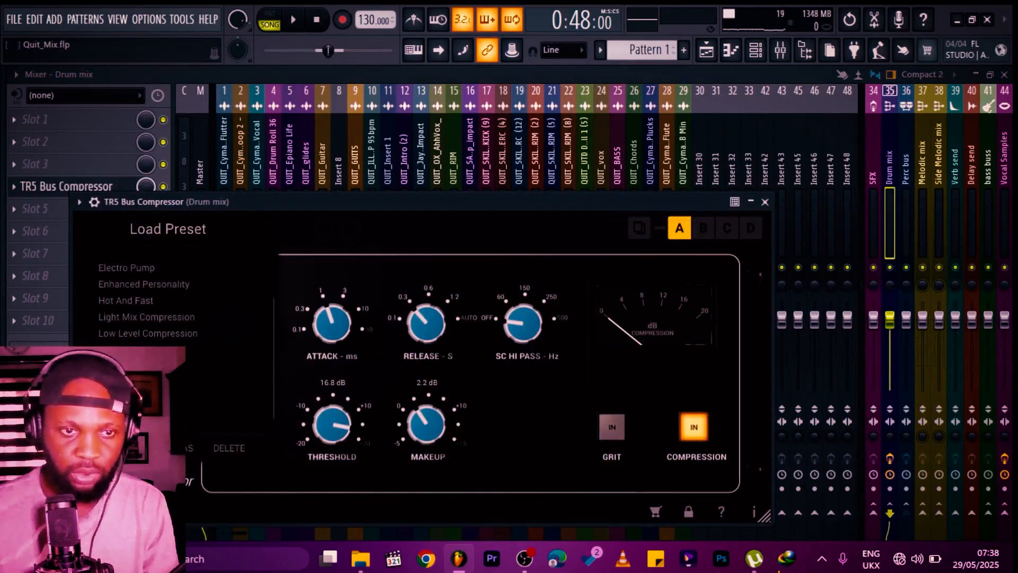
click(764, 201)
key(space)
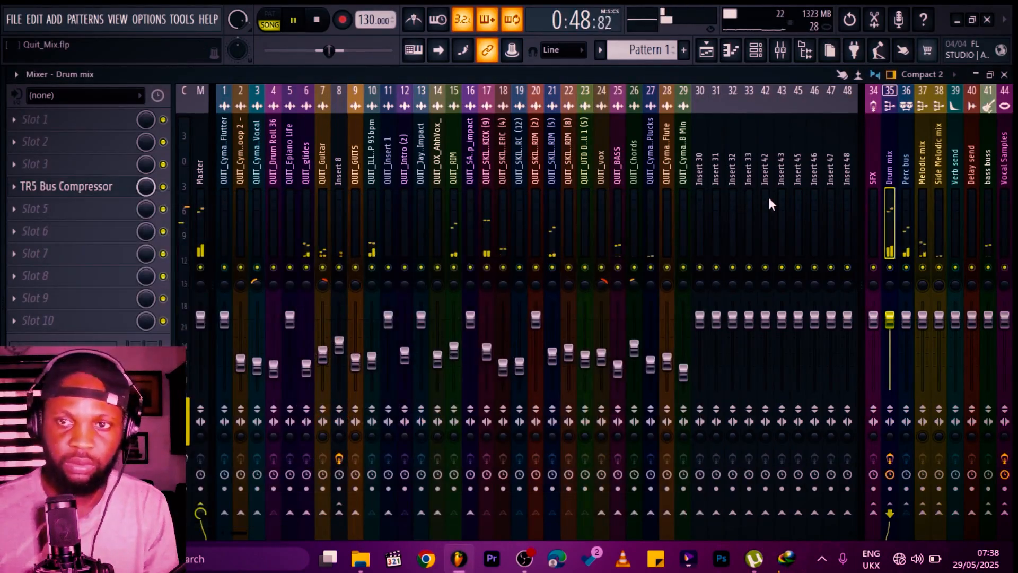
drag(45, 193, 47, 148)
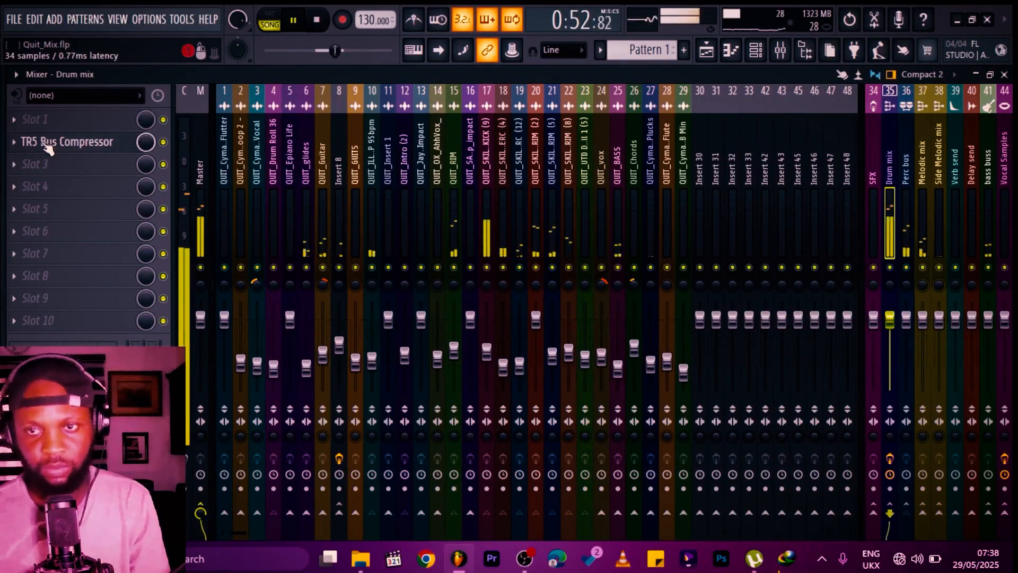
Step: Add Decapitator to the Drum mix insert and load its Add Some Tinsel preset
click(55, 205)
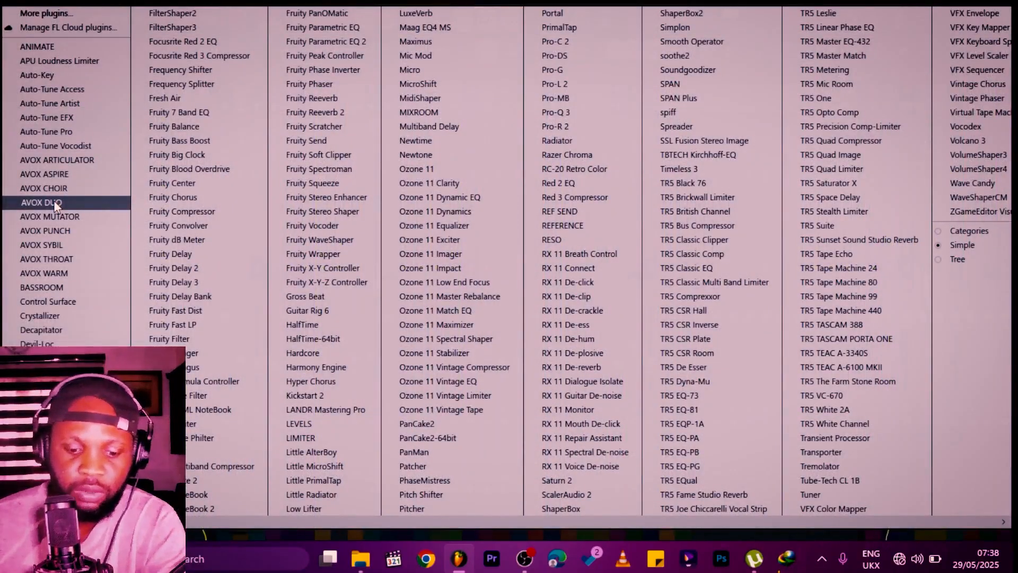
click(82, 329)
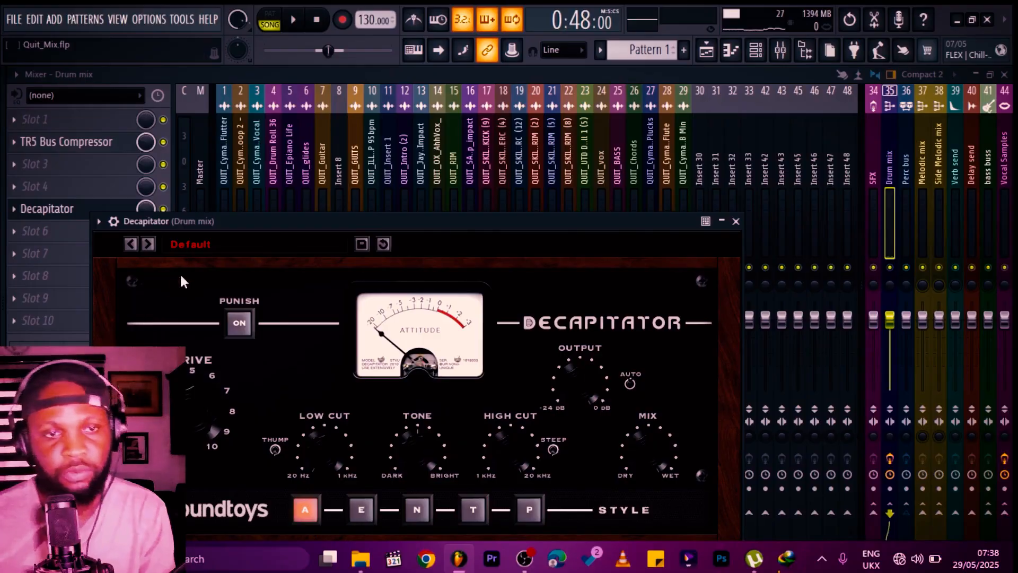
click(204, 246)
mouse_move(211, 263)
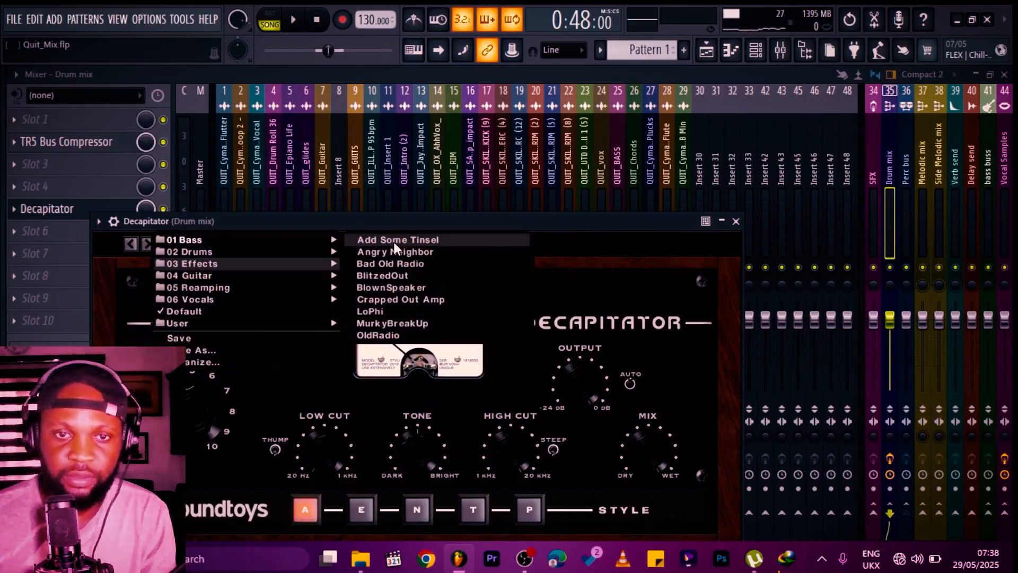
click(394, 241)
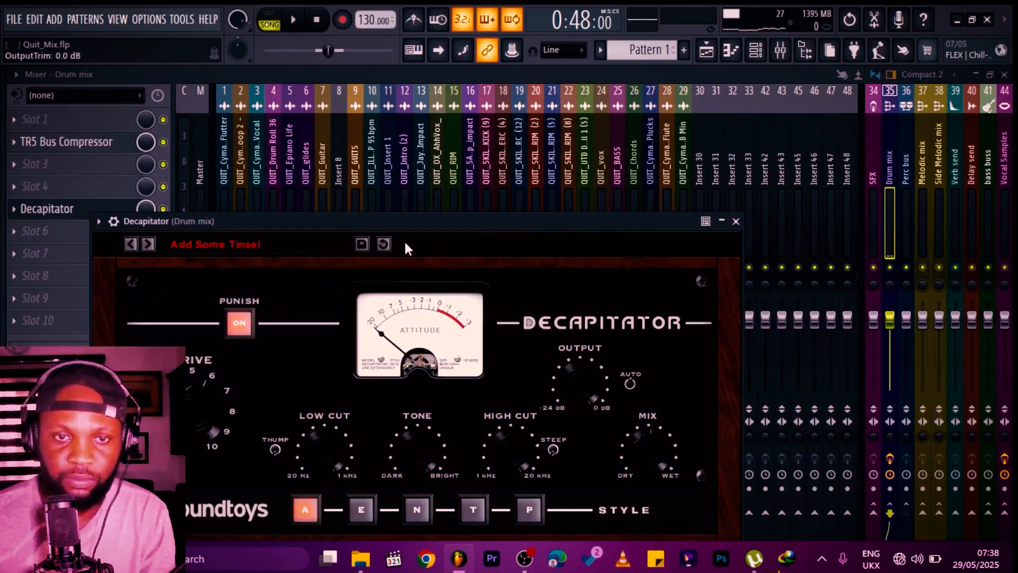
click(736, 222)
key(space)
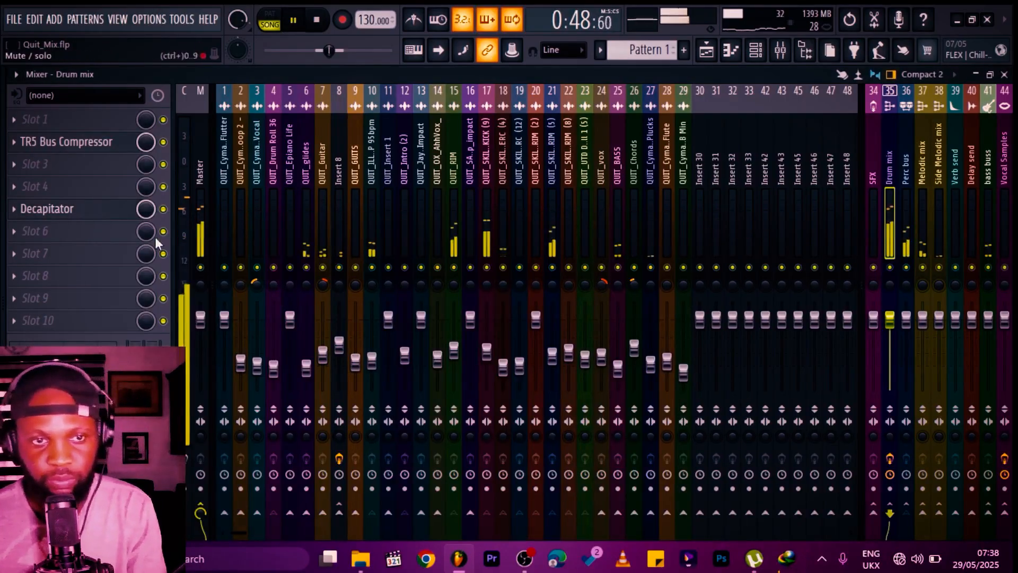
Step: Set the Decapitator slot's mix level to about 24% while comparing it bypassed during playback
key(space)
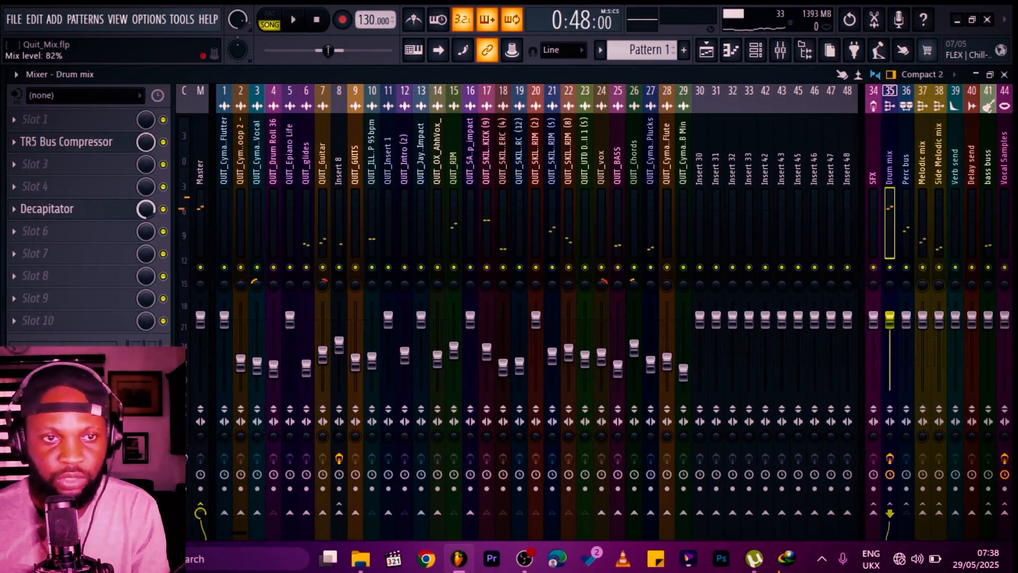
key(space)
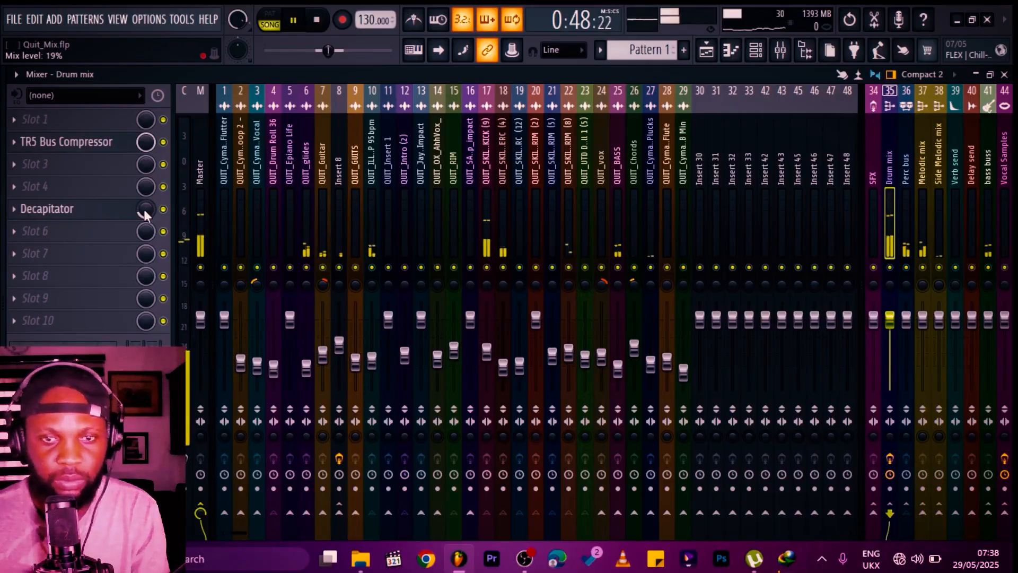
drag(151, 212, 150, 209)
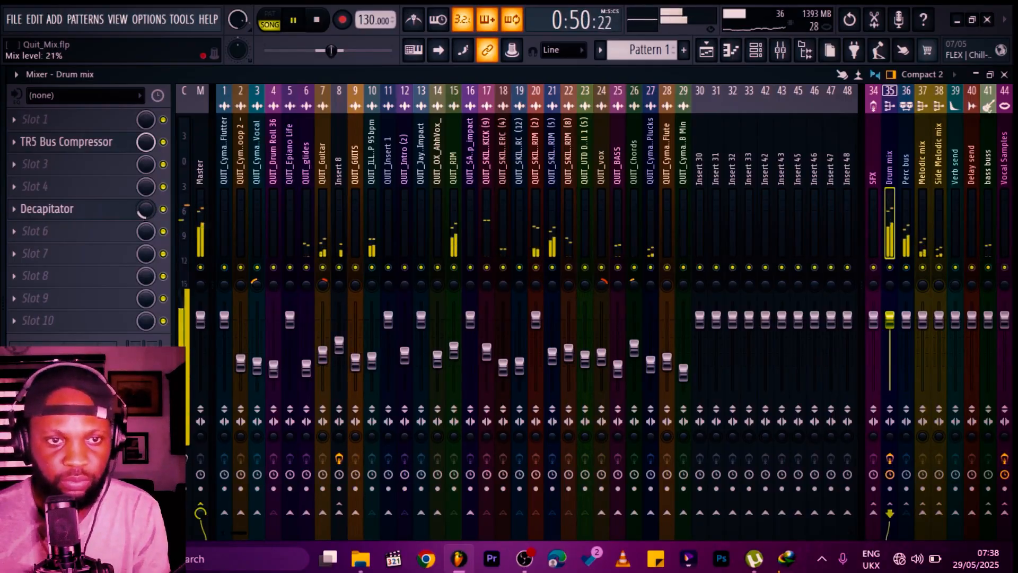
click(162, 212)
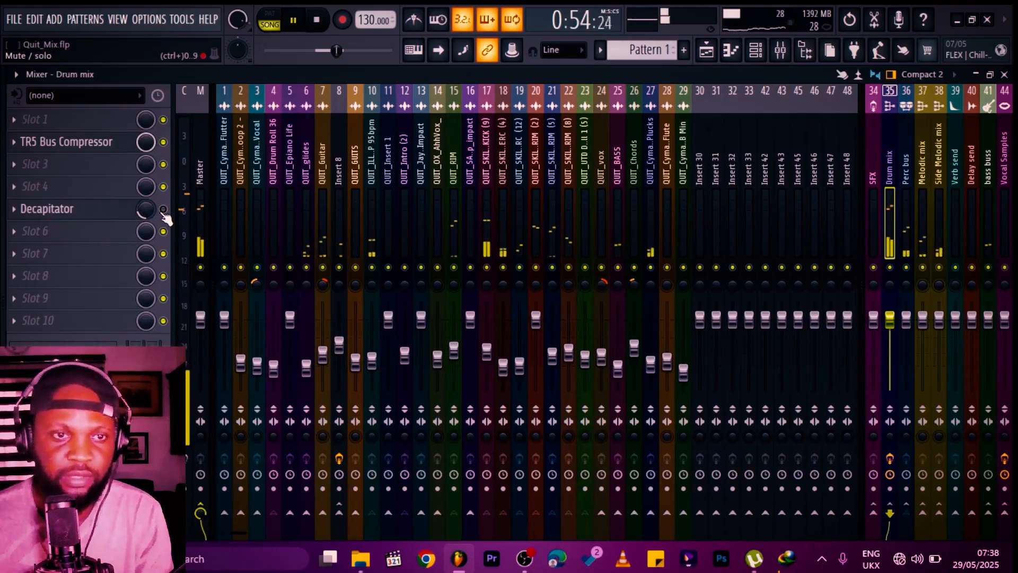
key(space)
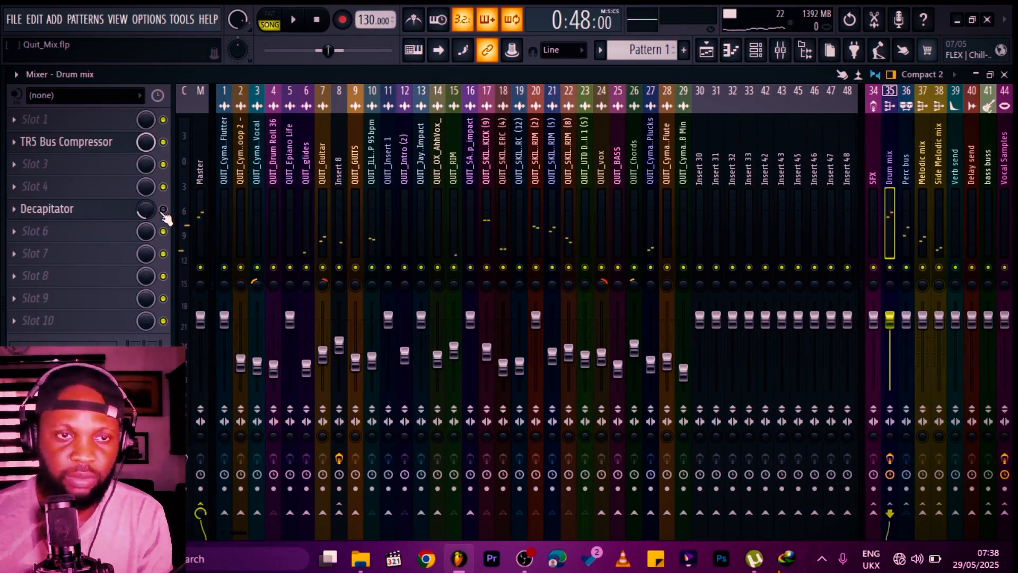
click(164, 210)
key(space)
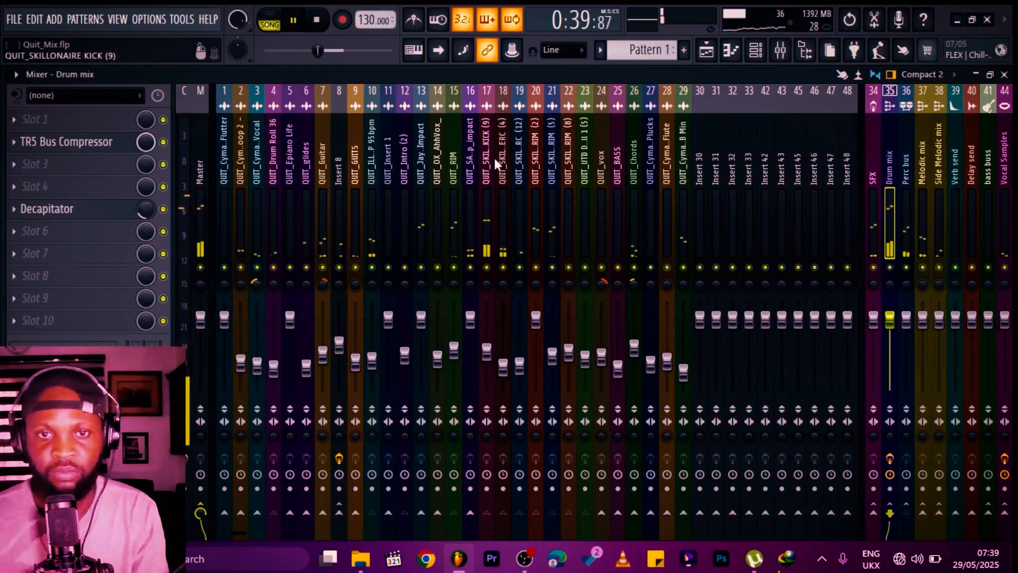
key(space)
Step: Add Pro-Q 3 to the QUIT_SKILLONAIRE KICK (9) insert
click(488, 147)
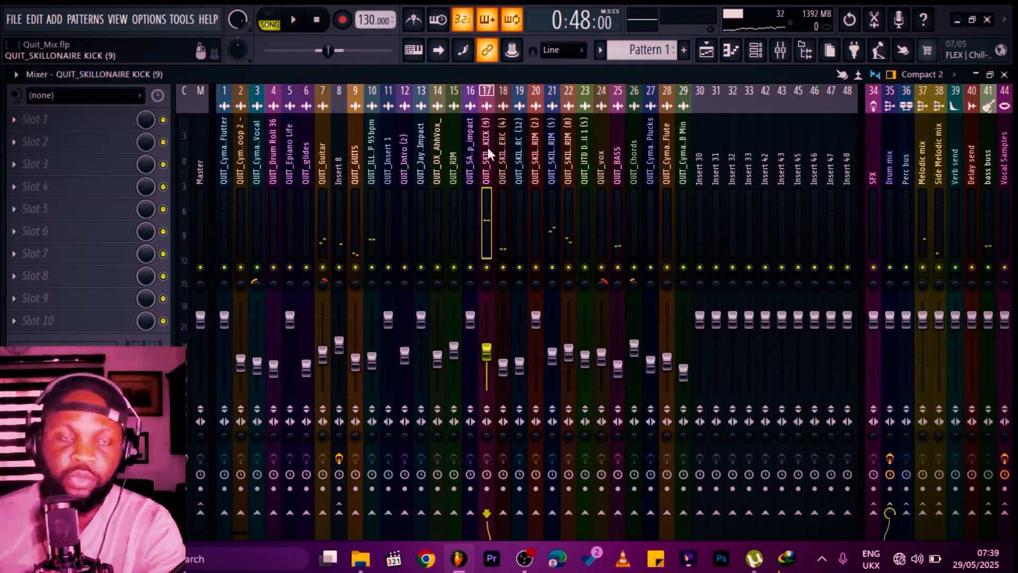
click(48, 186)
click(531, 127)
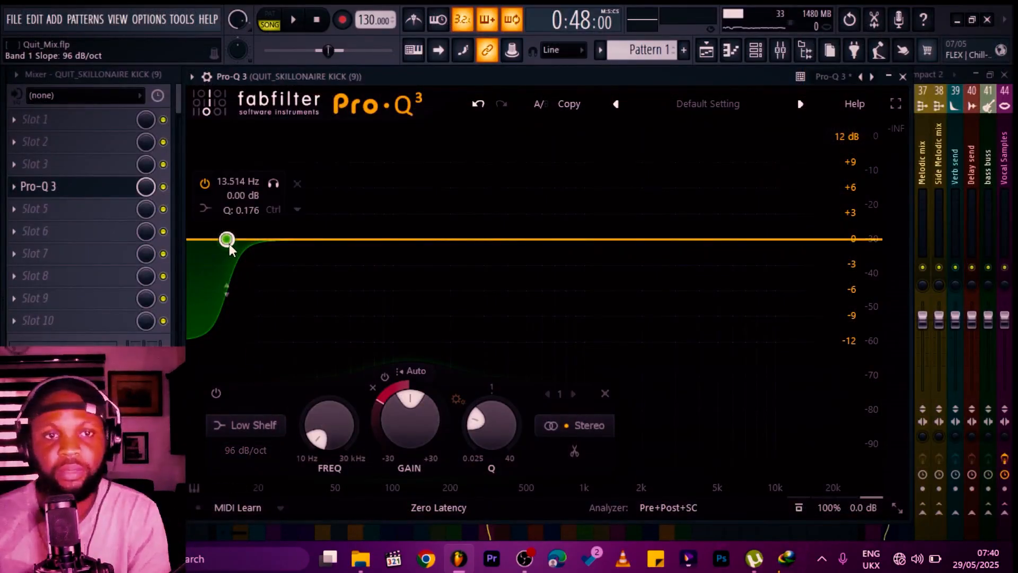
Step: Adjust the Pro-Q 3 low-shelf band's frequency to under 20 Hz and its dynamic range
drag(227, 239, 256, 249)
click(847, 137)
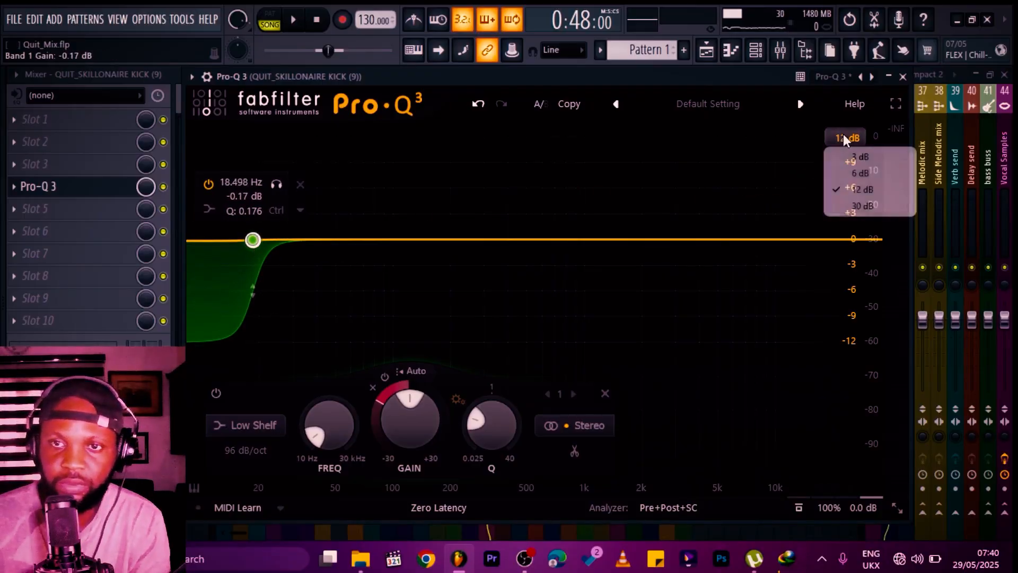
click(848, 156)
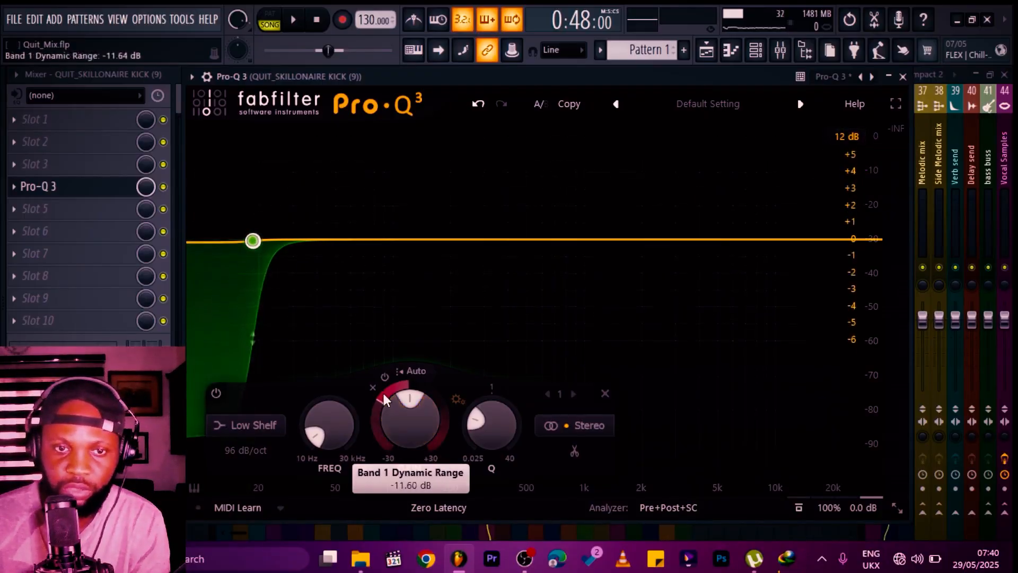
drag(383, 390, 387, 390)
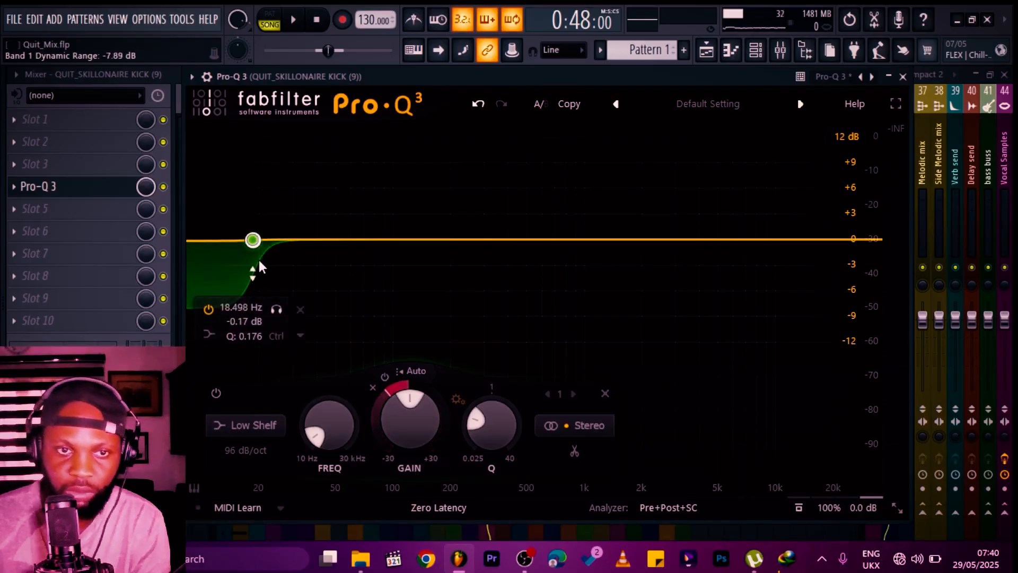
drag(254, 240, 240, 239)
Step: Add a new Pro-Q 3 band at about 193 Hz and change its shape to high shelf
click(447, 239)
click(495, 211)
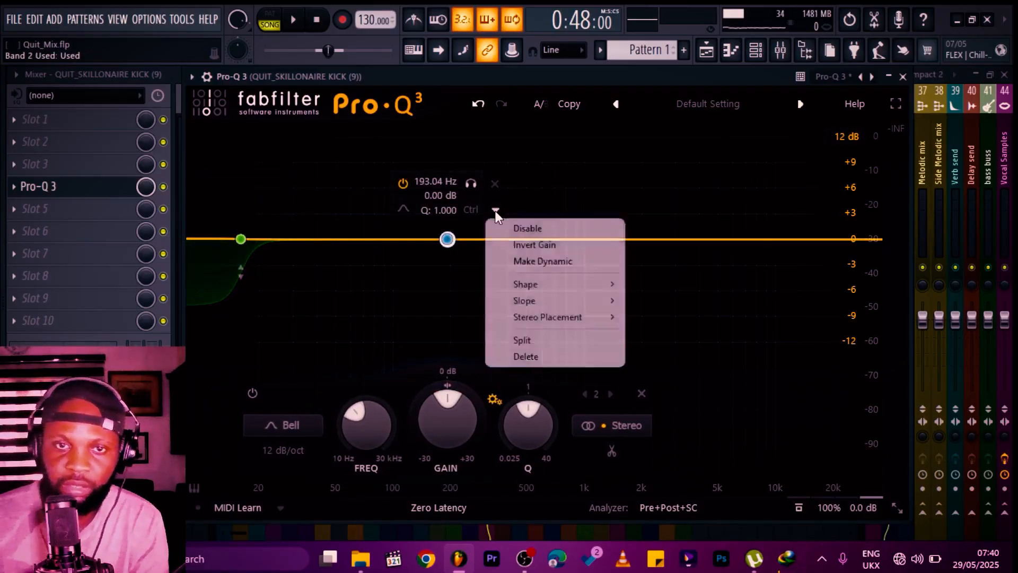
click(403, 209)
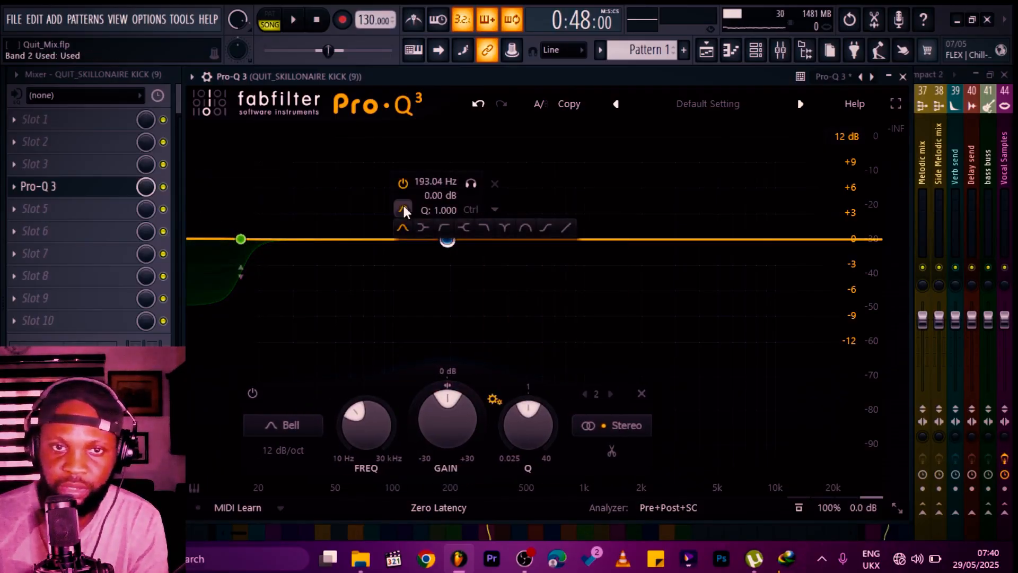
click(464, 227)
Step: Make the high-shelf band dynamic and set its dynamic range to about -8.7 dB
click(494, 209)
click(525, 259)
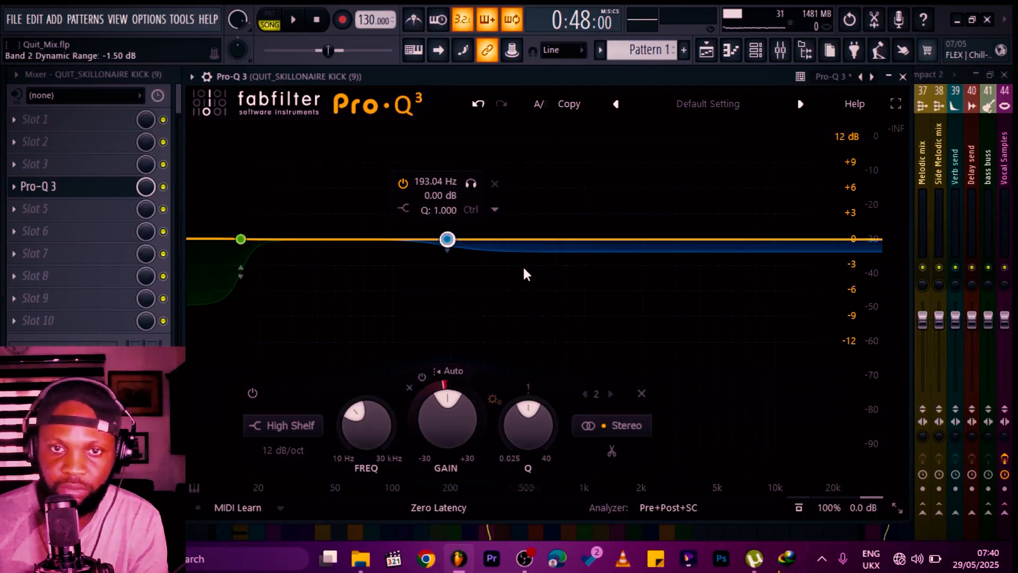
drag(455, 250, 444, 314)
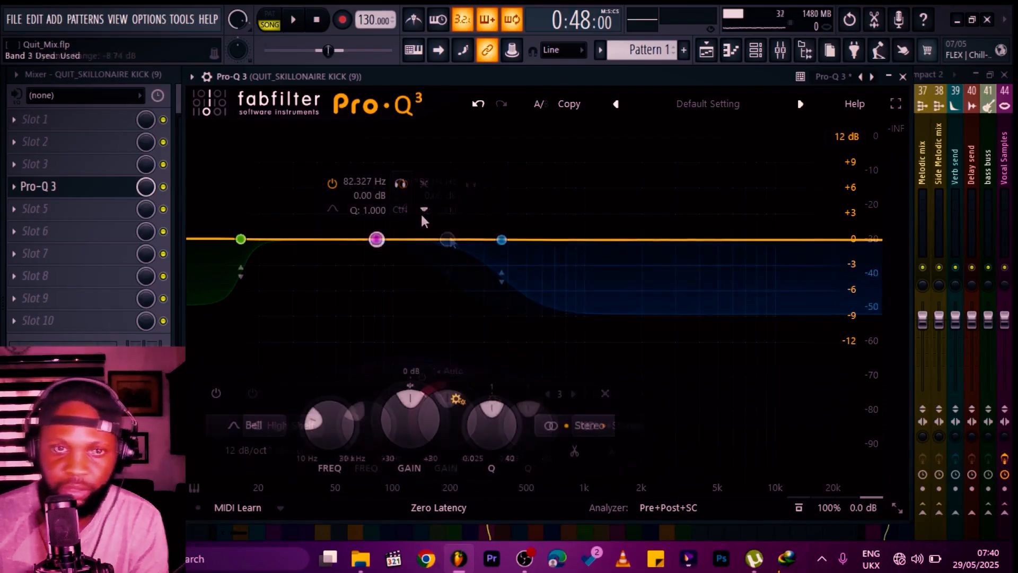
Step: Make the 82 Hz bell band dynamic, give it a small upward dynamic boost, and narrow its Q to about 5.0
click(424, 211)
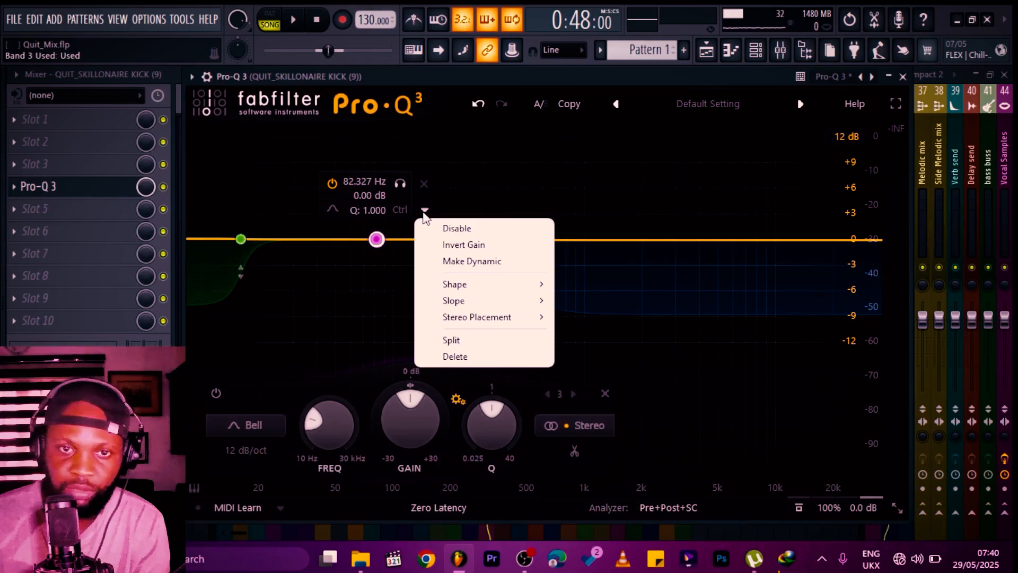
click(467, 261)
drag(378, 252, 367, 214)
scroll(367, 214, up, 2)
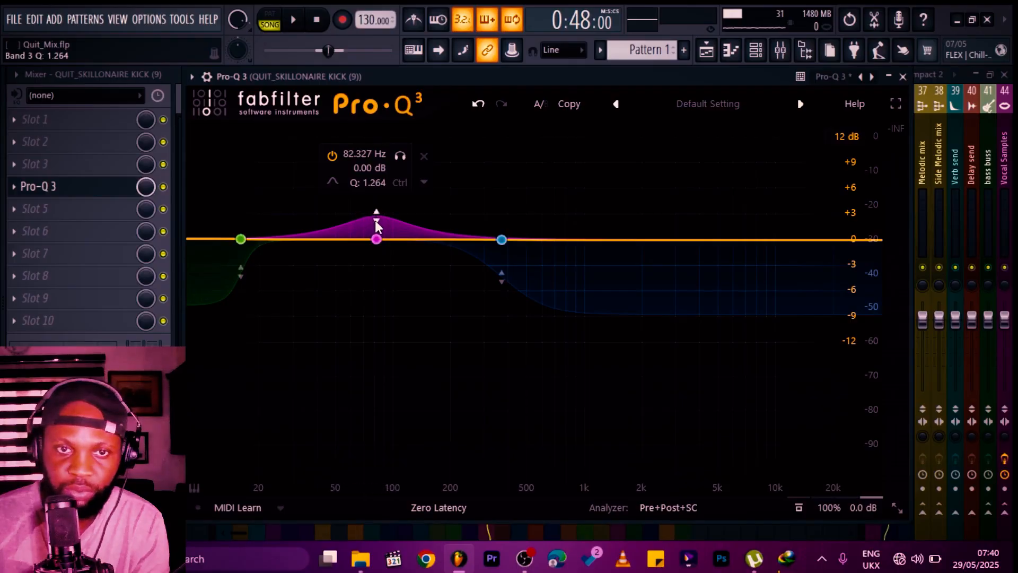
scroll(375, 219, up, 5)
scroll(375, 218, down, 2)
click(376, 223)
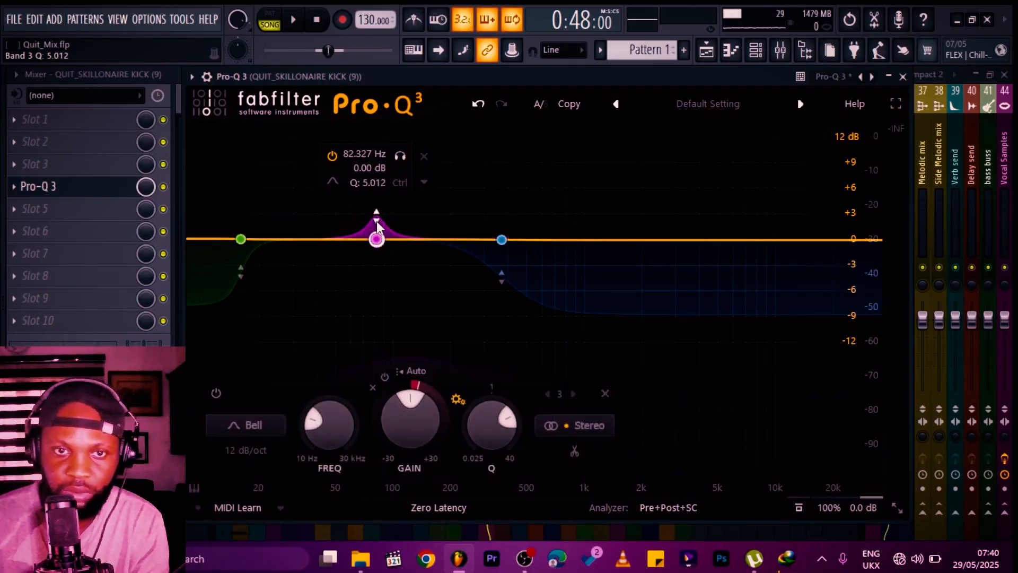
Step: Start playback and set the low-shelf band's threshold to about -10.6 dB
key(space)
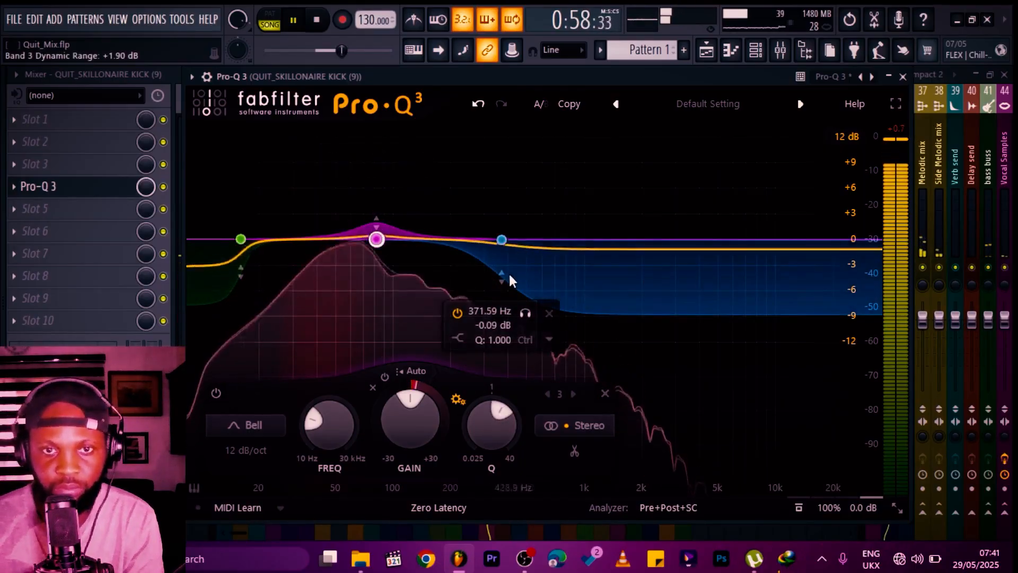
click(505, 275)
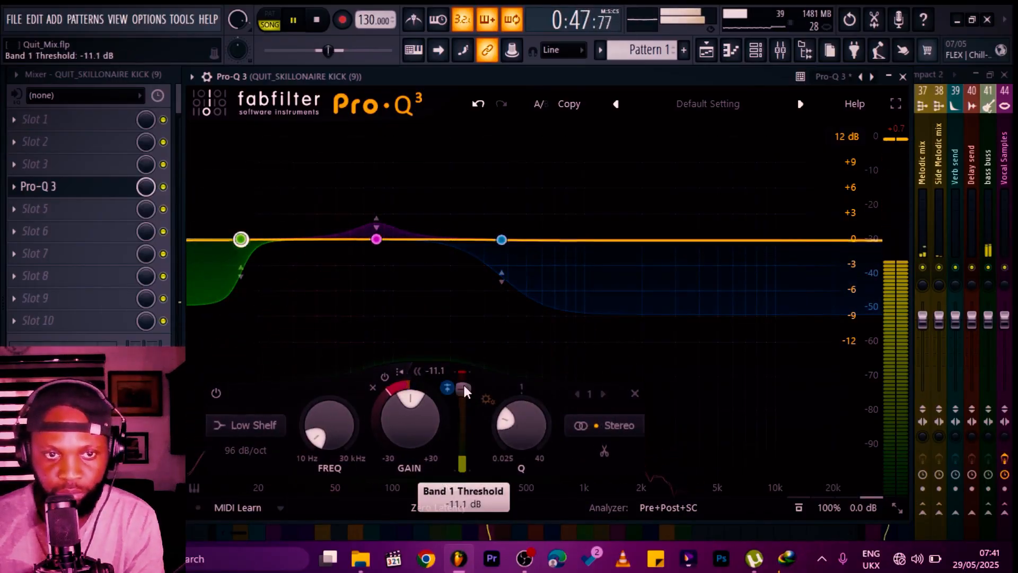
drag(463, 385, 463, 384)
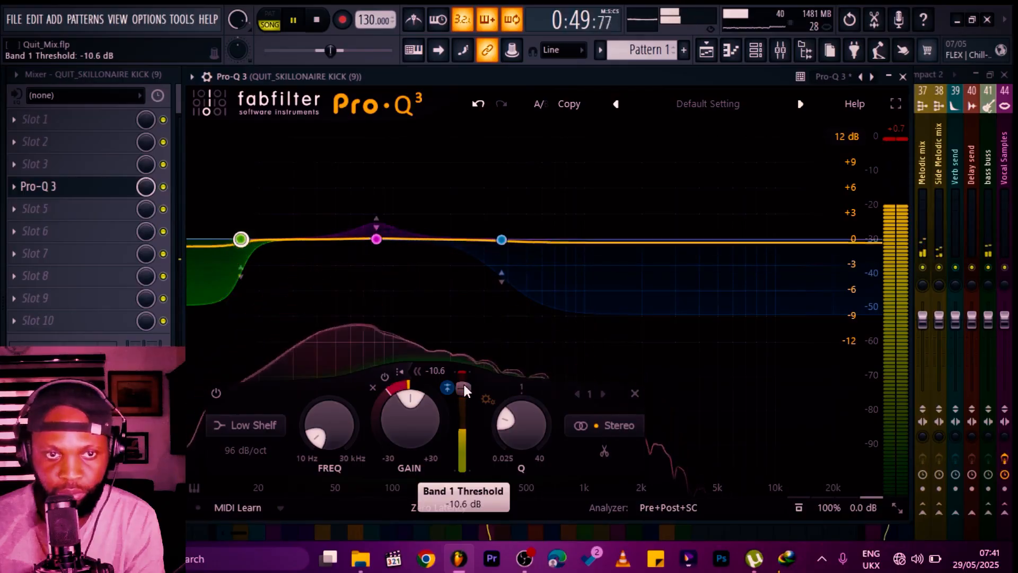
Step: Set the high-shelf band's threshold to about -6.6 dB
click(501, 240)
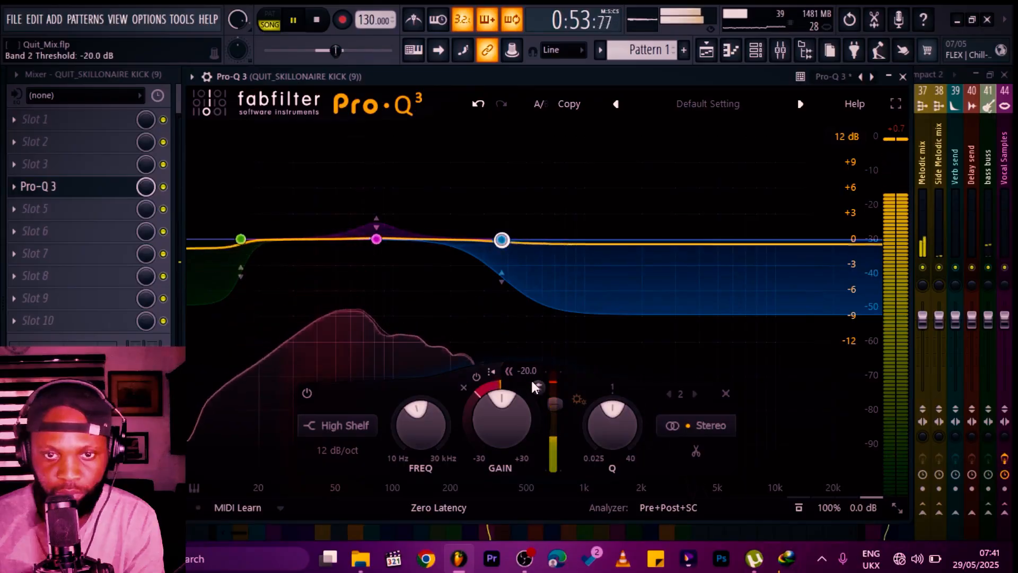
click(538, 388)
drag(554, 399, 554, 370)
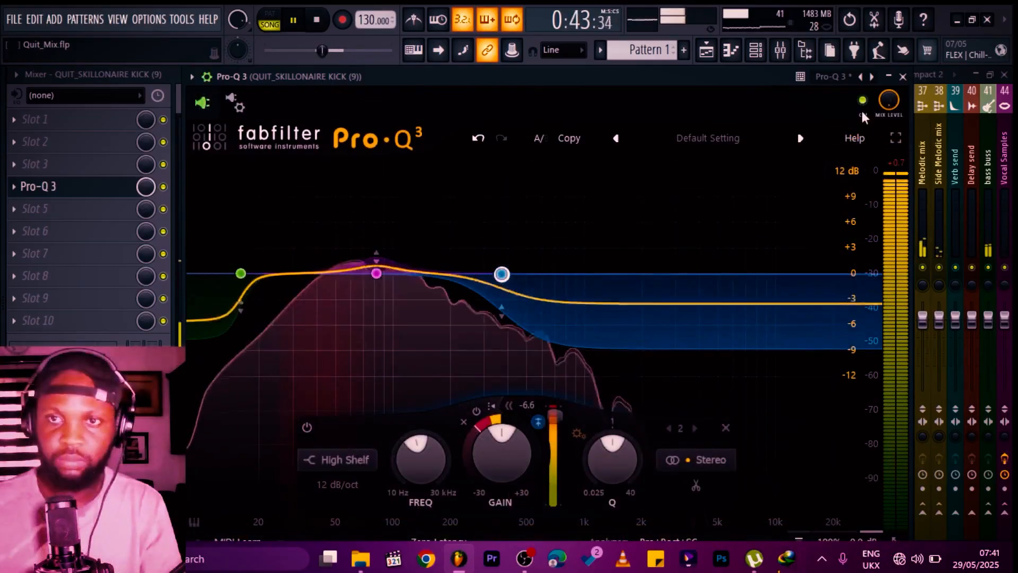
Step: Toggle the Pro-Q 3 slot off and back on to compare the kick with and without EQ
click(863, 101)
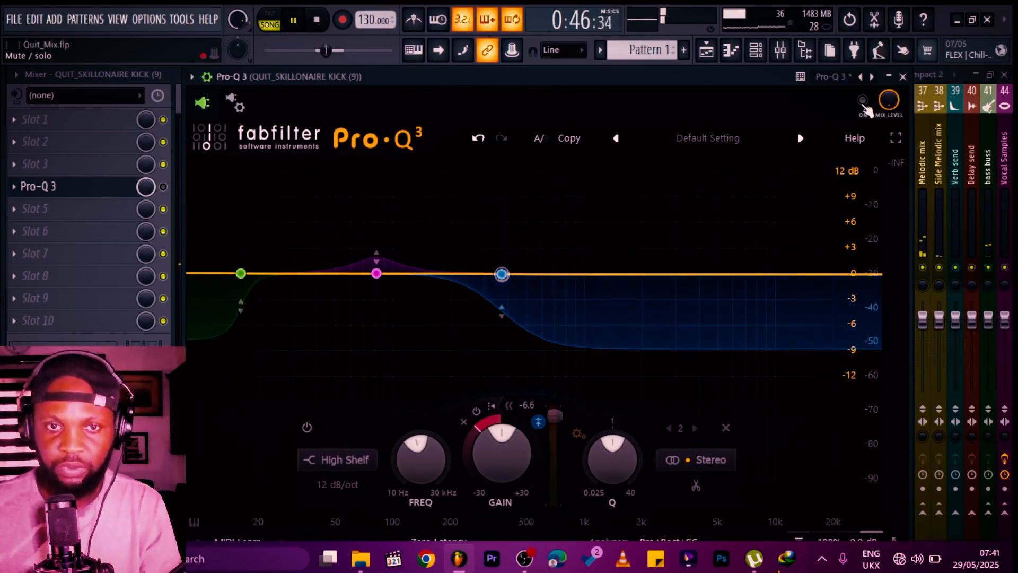
click(863, 102)
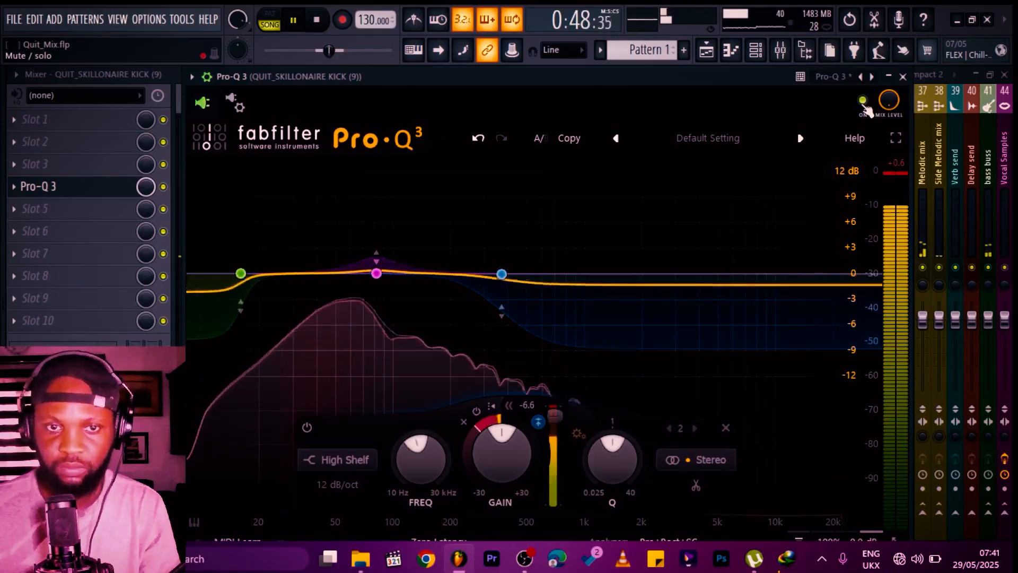
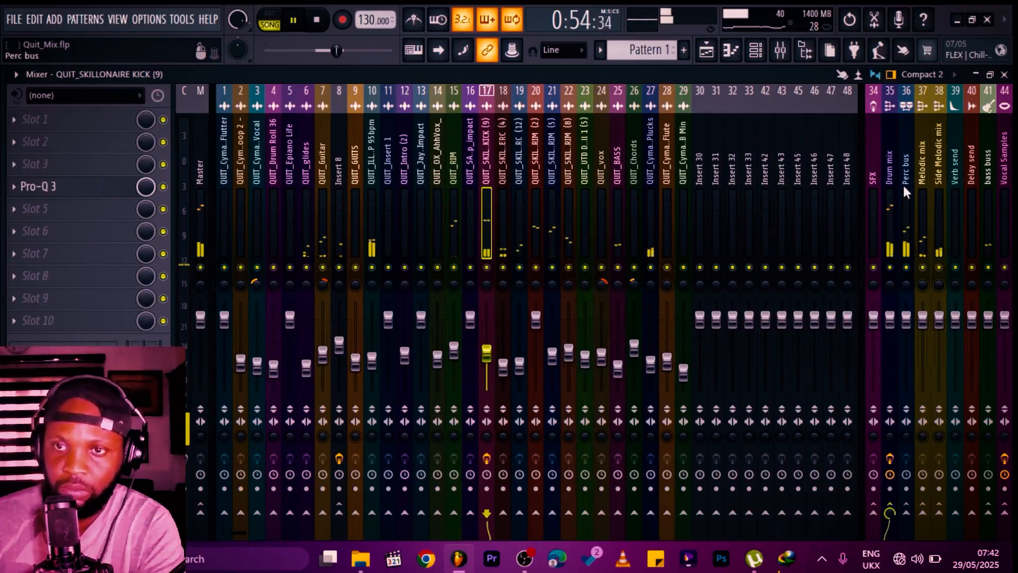
Step: Copy the Decapitator effect from the Drum mix bus onto the Perc bus
click(893, 163)
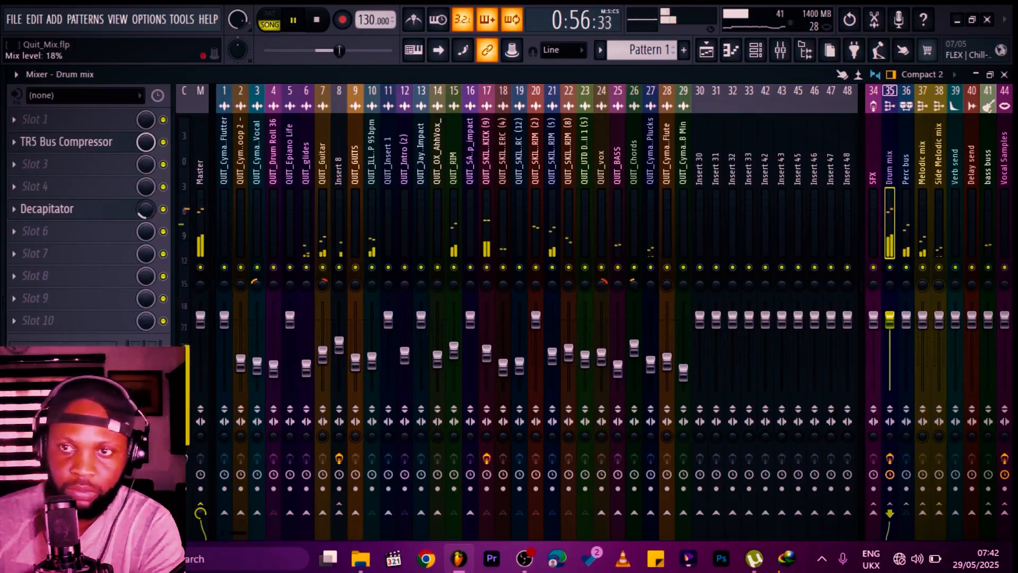
click(907, 164)
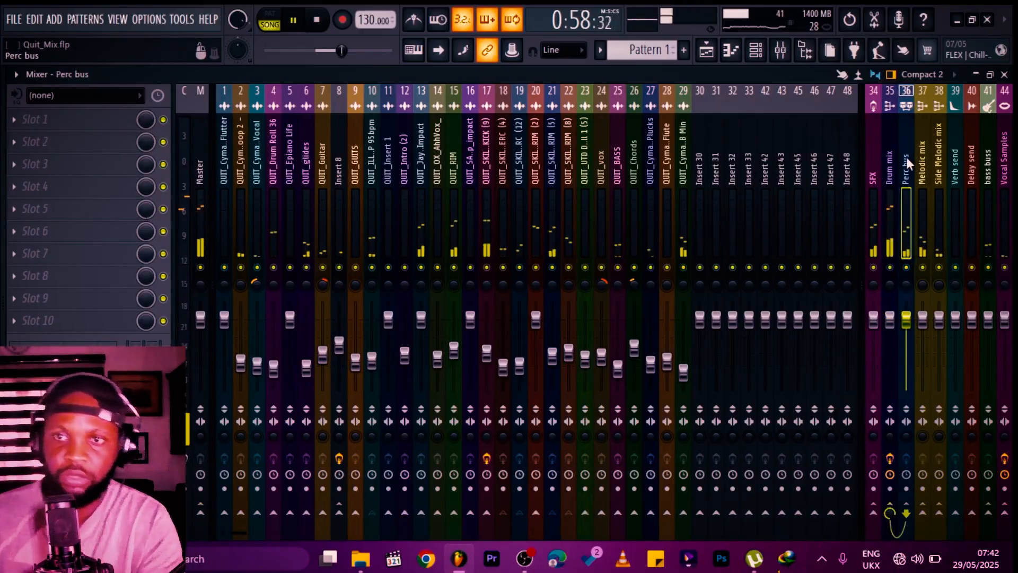
click(890, 167)
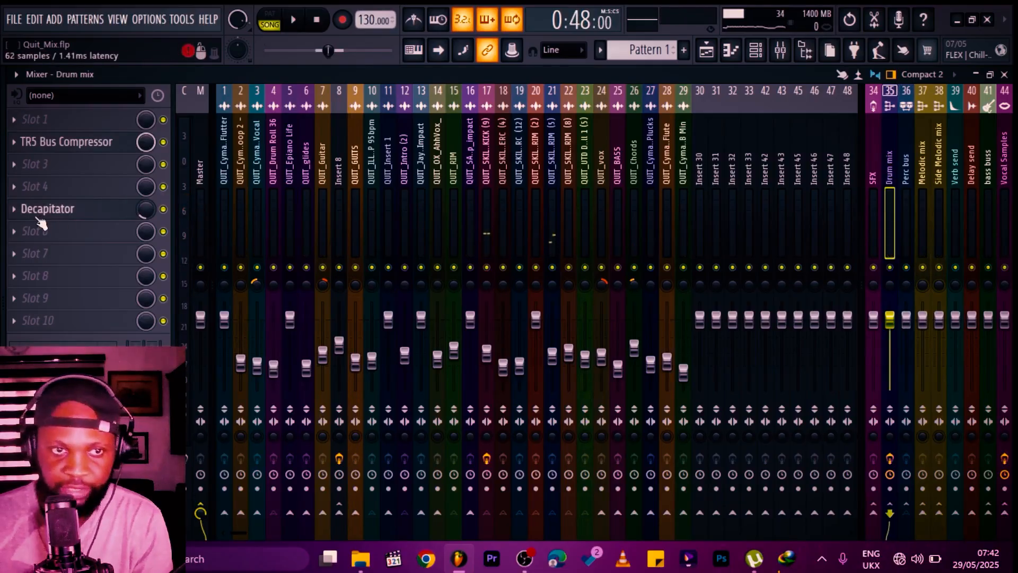
click(23, 214)
drag(32, 260, 905, 167)
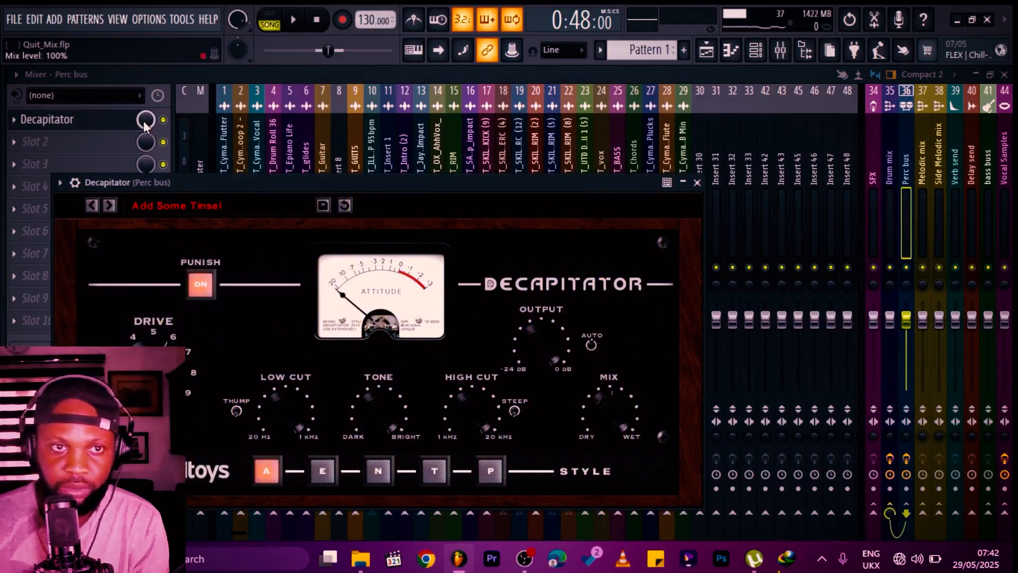
Step: Start playback and lower the Perc bus Decapitator's mix level to about 14%
key(space)
drag(145, 122, 144, 135)
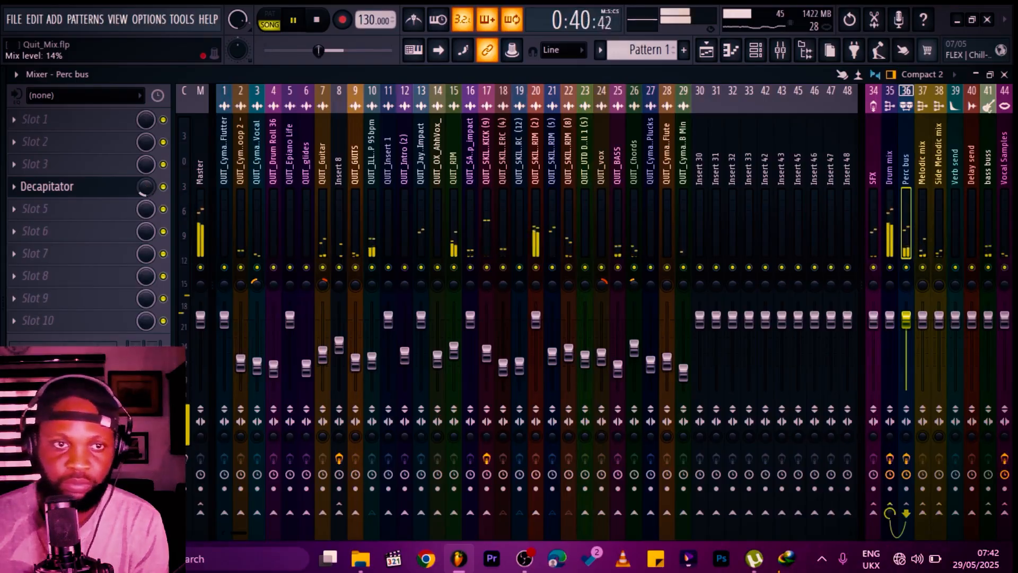
Step: Load ShaperBox2 on the Perc bus, add a Width shaper with a sine-wave pattern, and close it
click(106, 217)
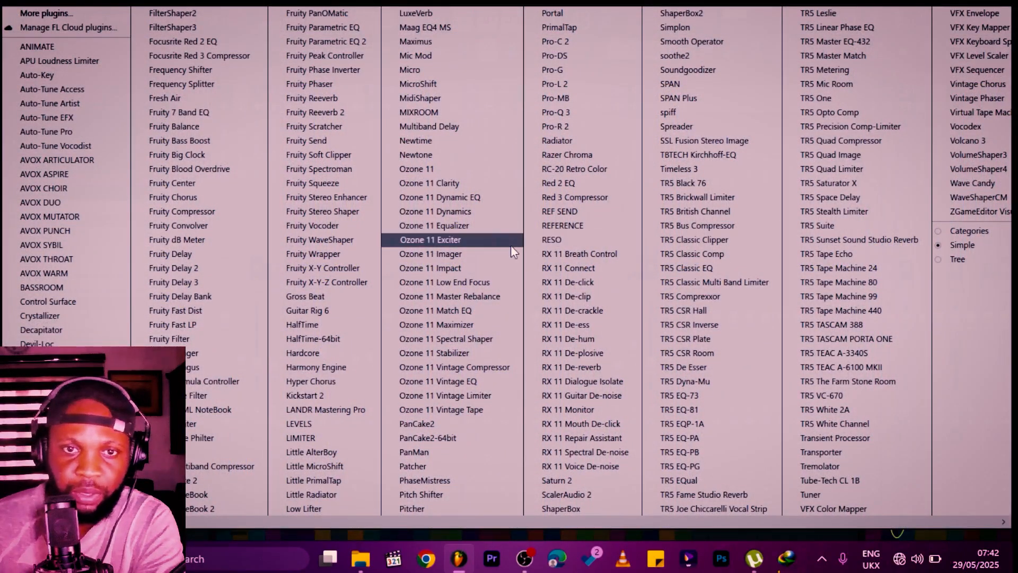
click(679, 13)
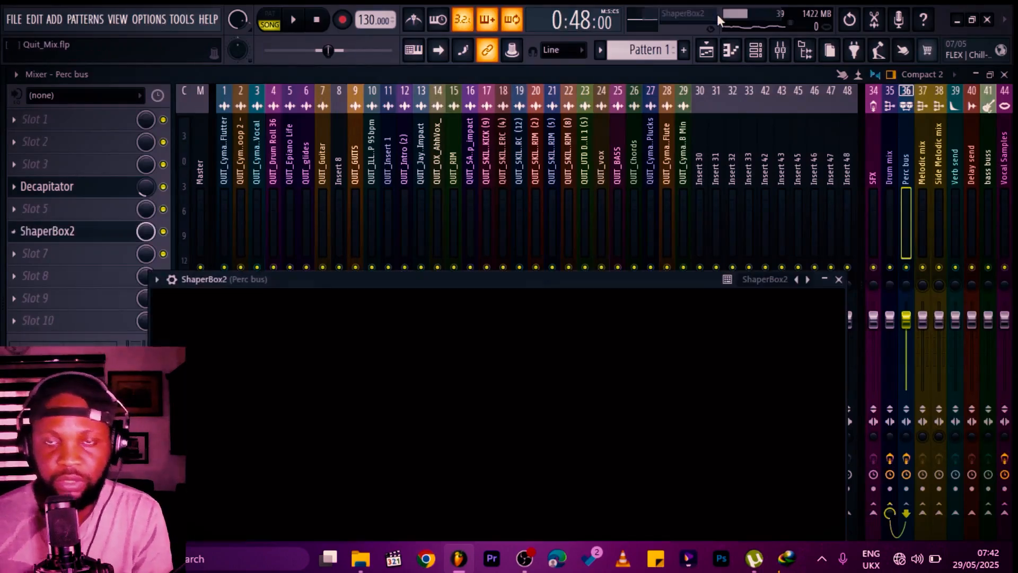
drag(421, 283, 510, 144)
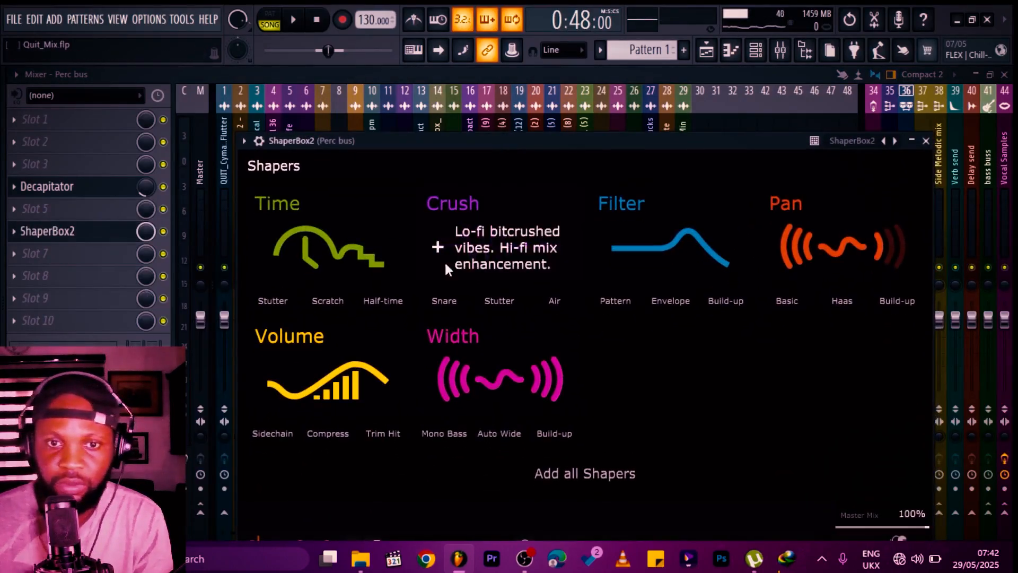
click(456, 378)
click(337, 491)
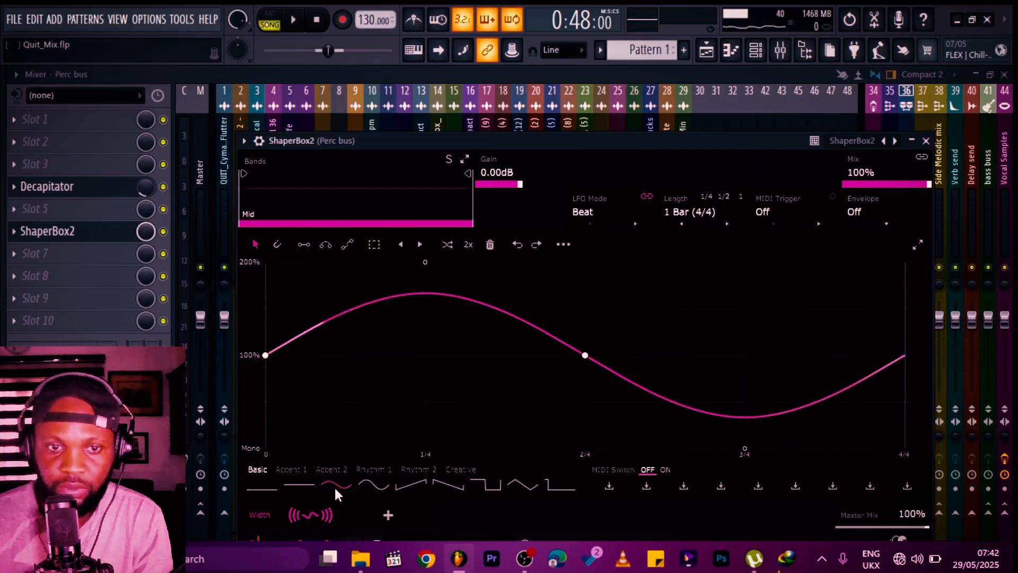
click(925, 141)
Step: Move ShaperBox2 ahead of Decapitator in the Perc bus chain and save the project
key(space)
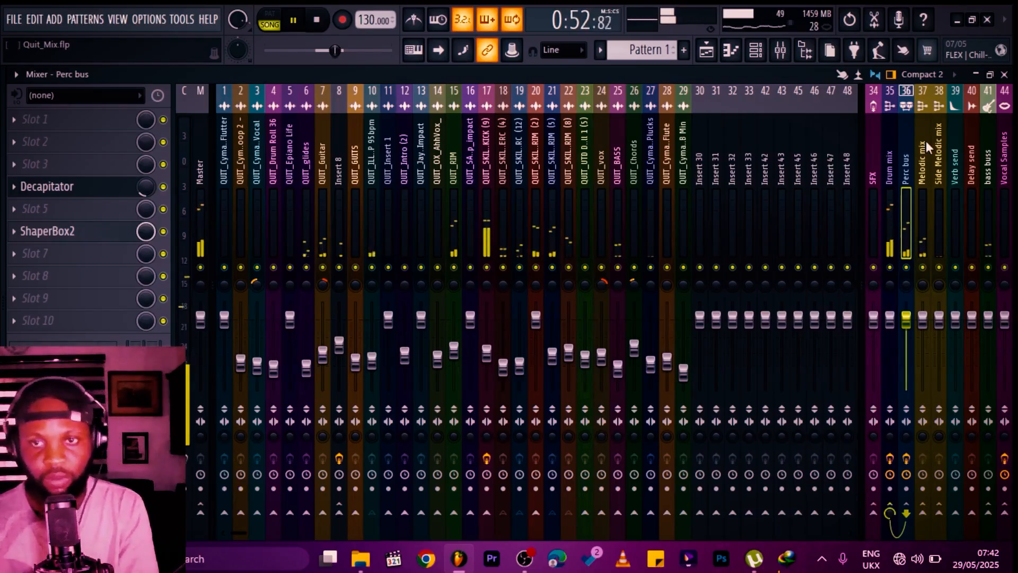
drag(106, 231, 108, 193)
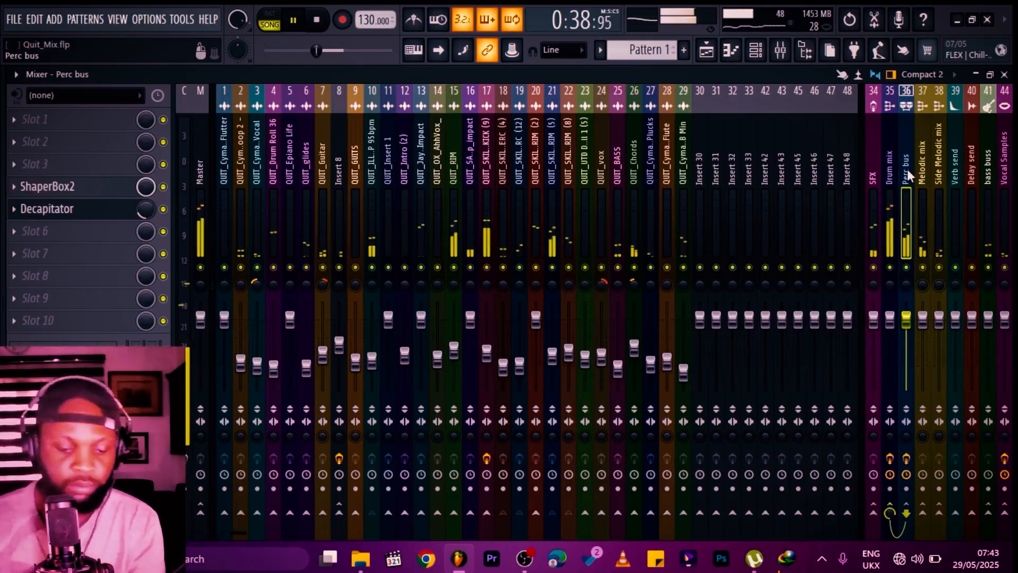
key(ctrl+s)
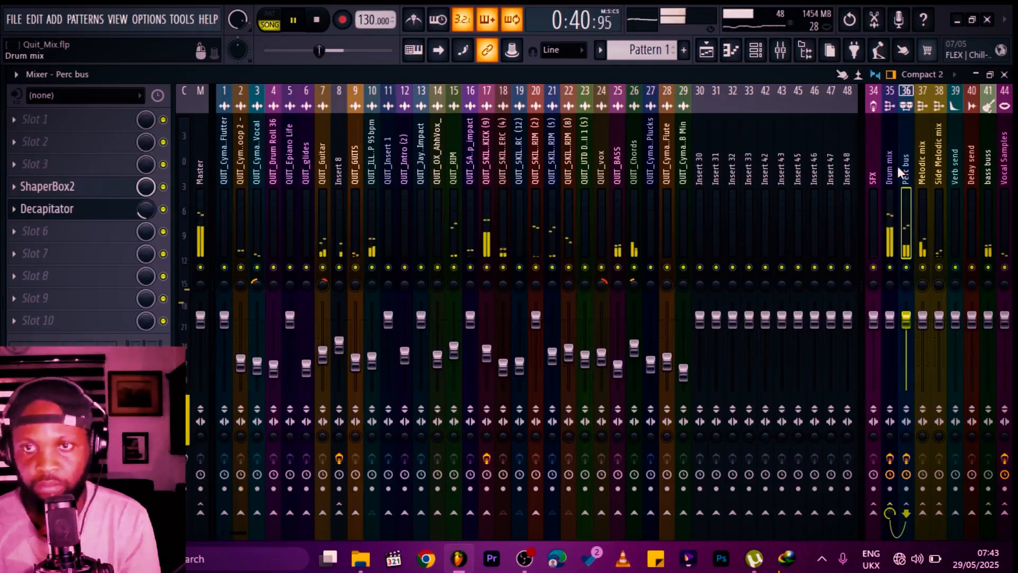
Step: Load the Density preset in Low Lifter on the Drum mix bus, adjust its dry/wet while playing, and close it
click(897, 166)
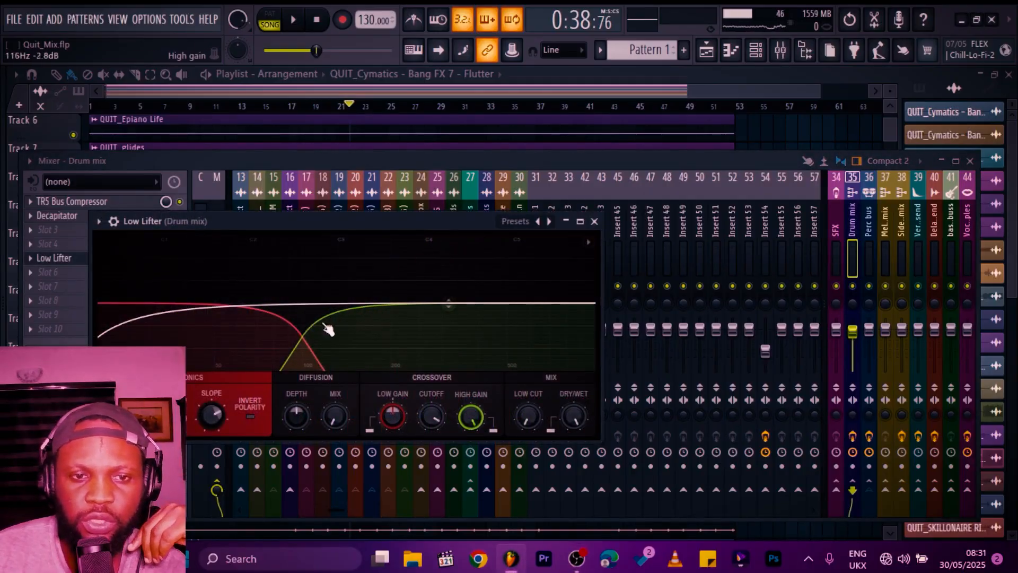
click(549, 221)
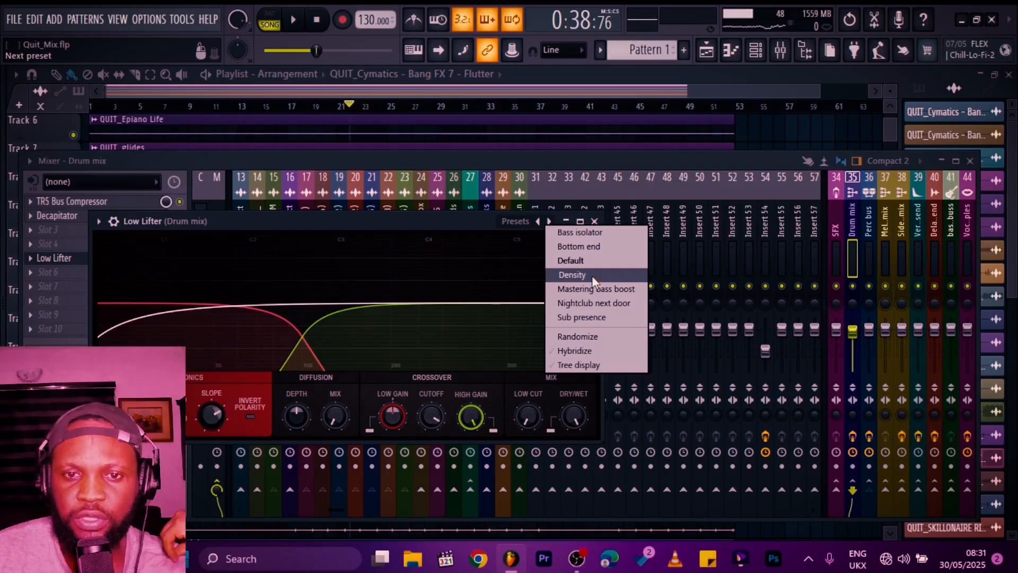
click(591, 275)
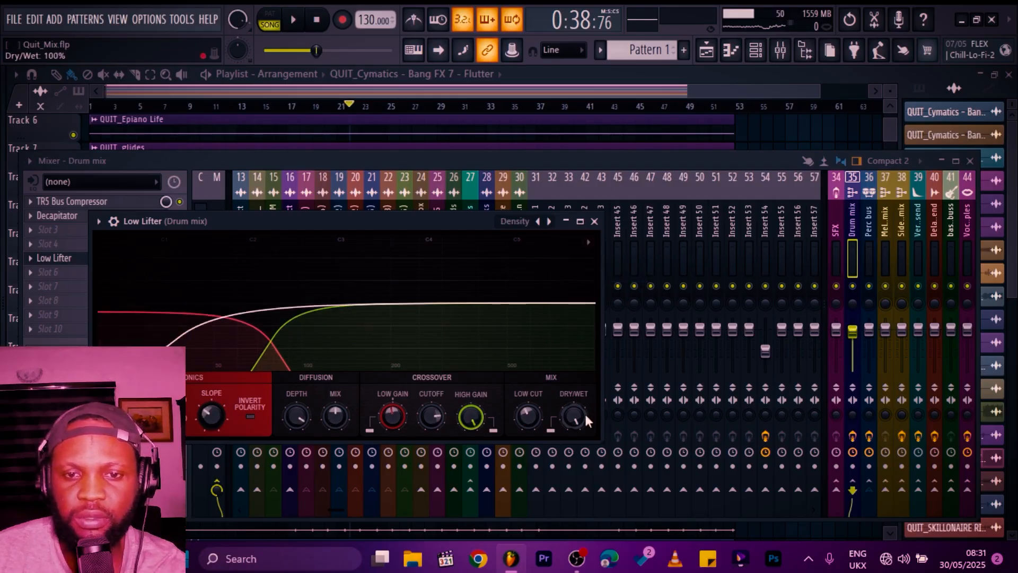
drag(582, 418, 582, 451)
key(space)
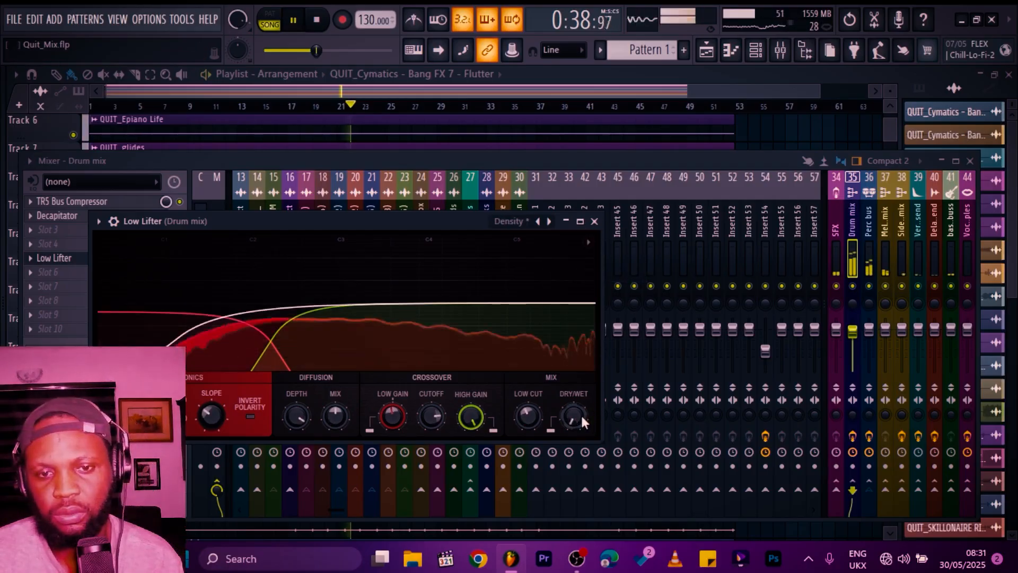
drag(574, 416, 574, 404)
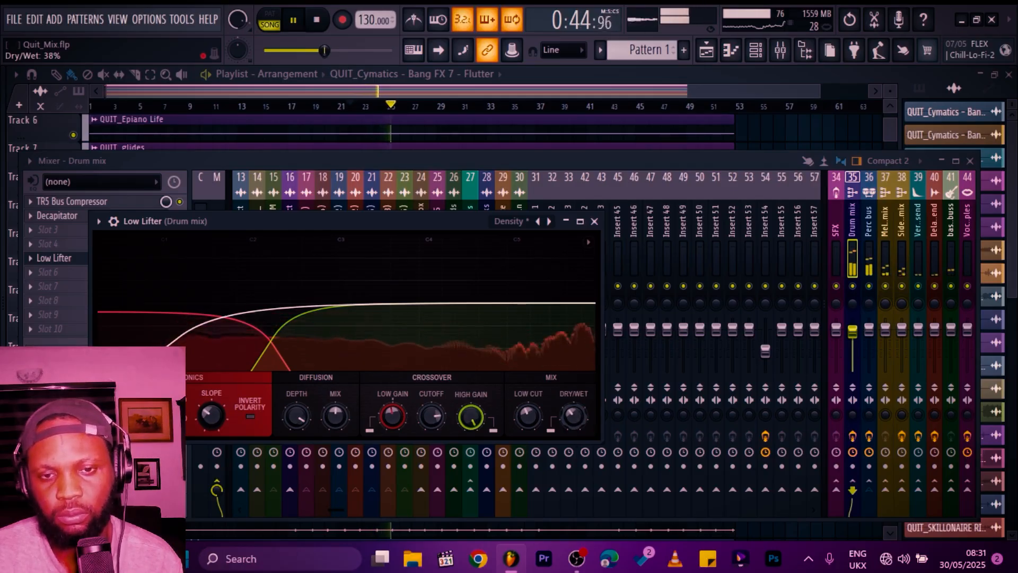
click(594, 221)
Step: Add Low Lifter to the bass buss and set it to the Default preset
click(950, 222)
key(space)
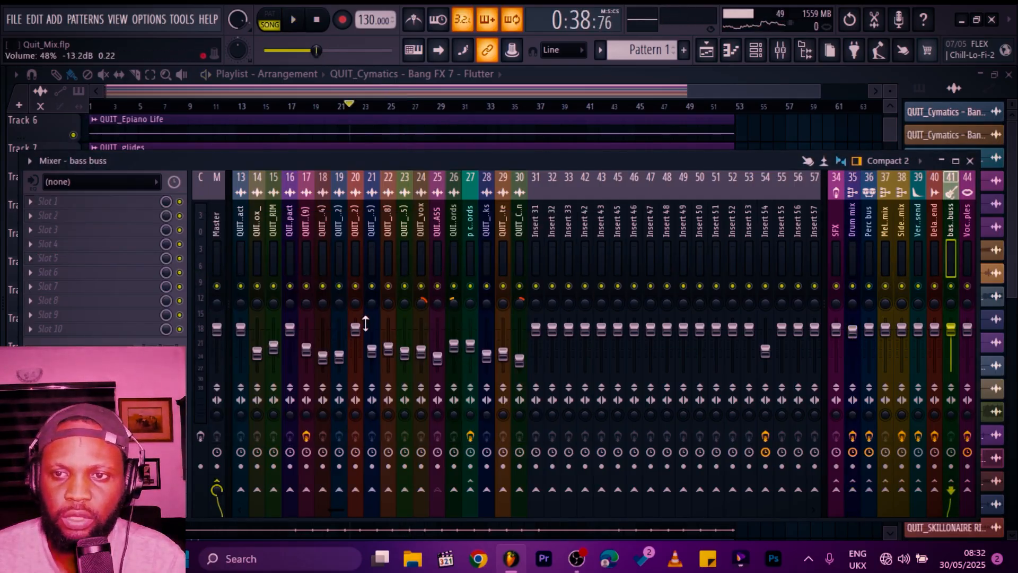
click(78, 251)
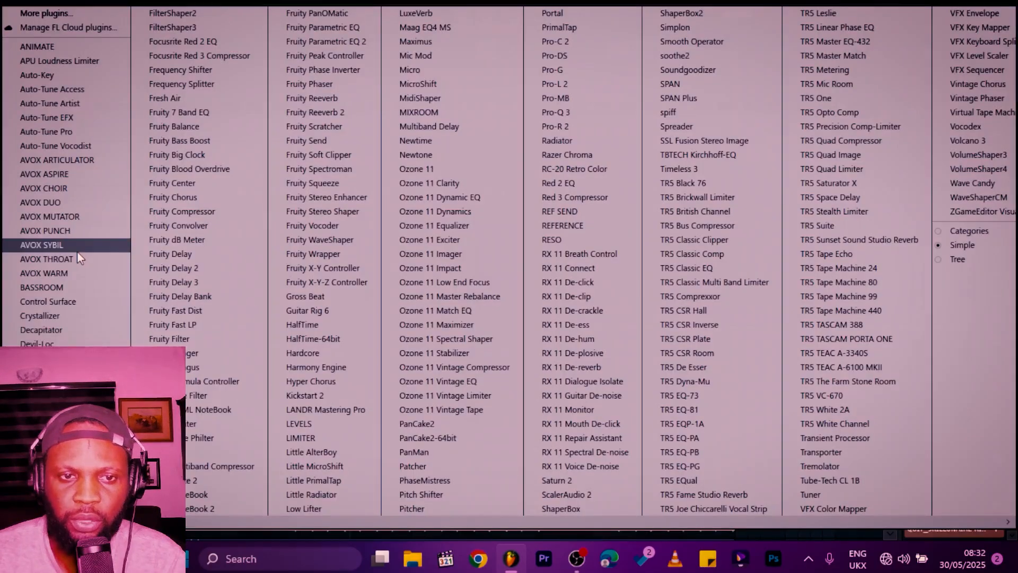
click(304, 508)
click(432, 143)
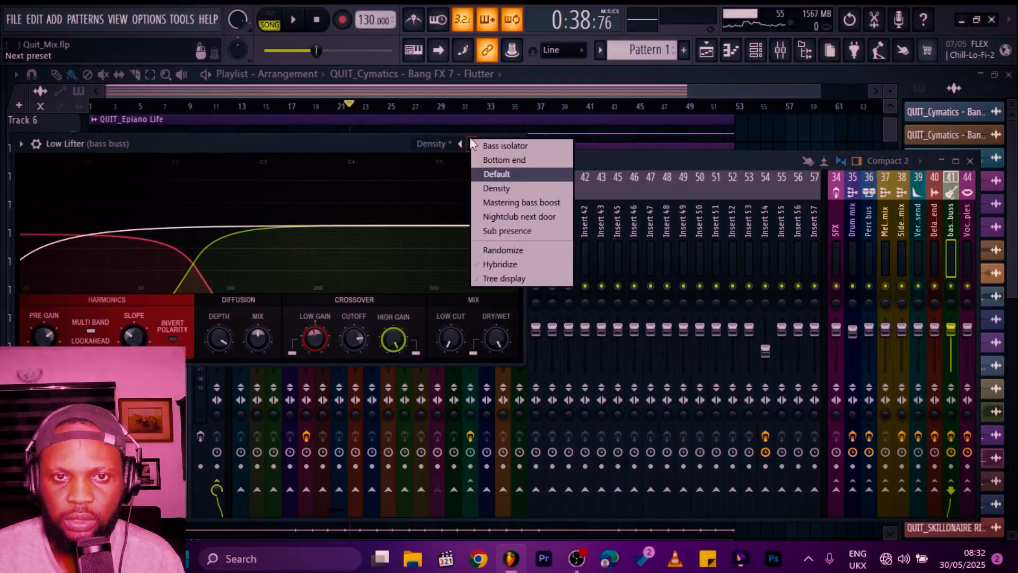
click(496, 174)
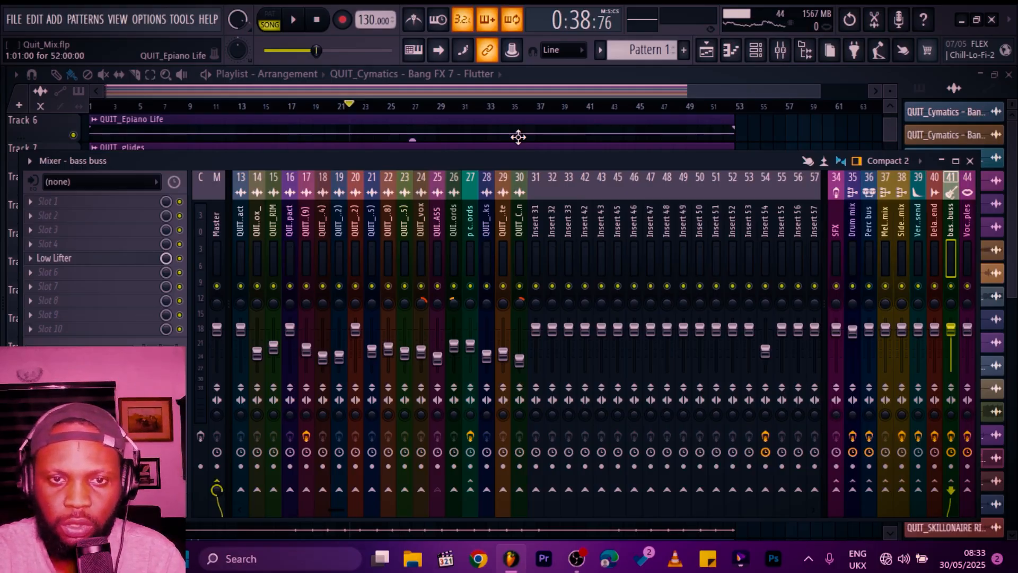
Step: Add Pro-Q 3 to QUIT_BASS and set QUIT_SKILLONAIRE KICK (9) as its side-chain input
click(616, 503)
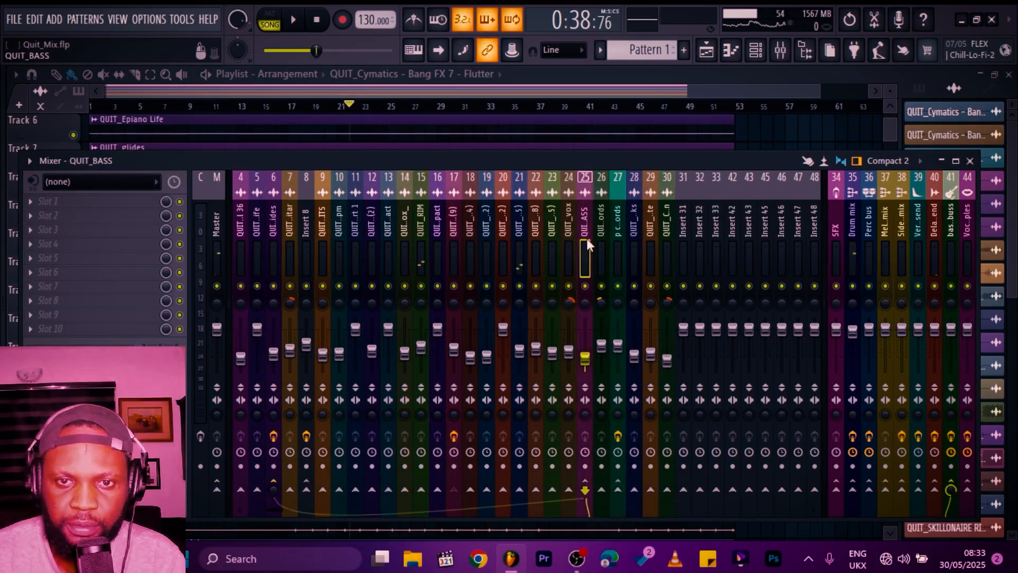
click(116, 243)
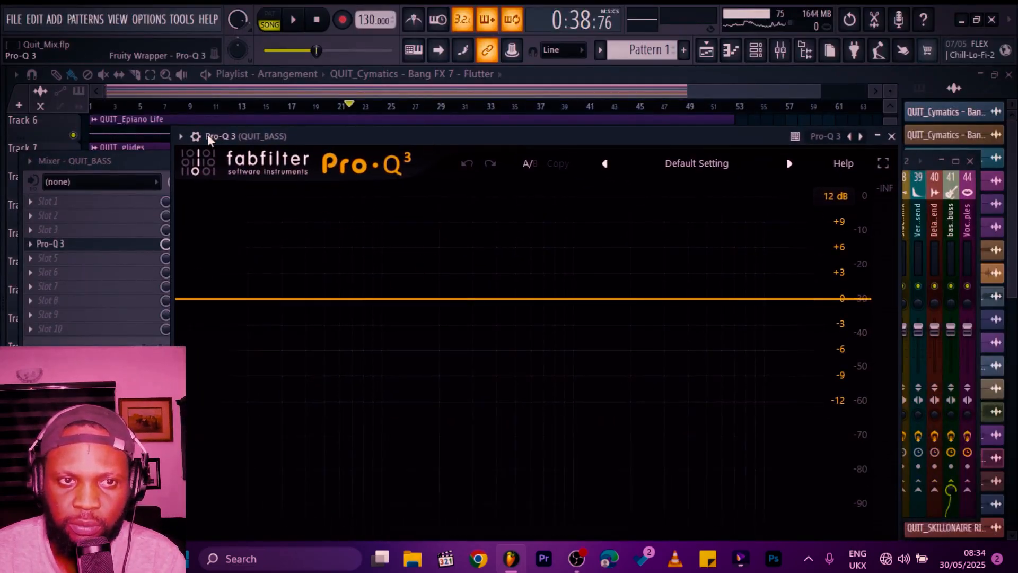
click(196, 136)
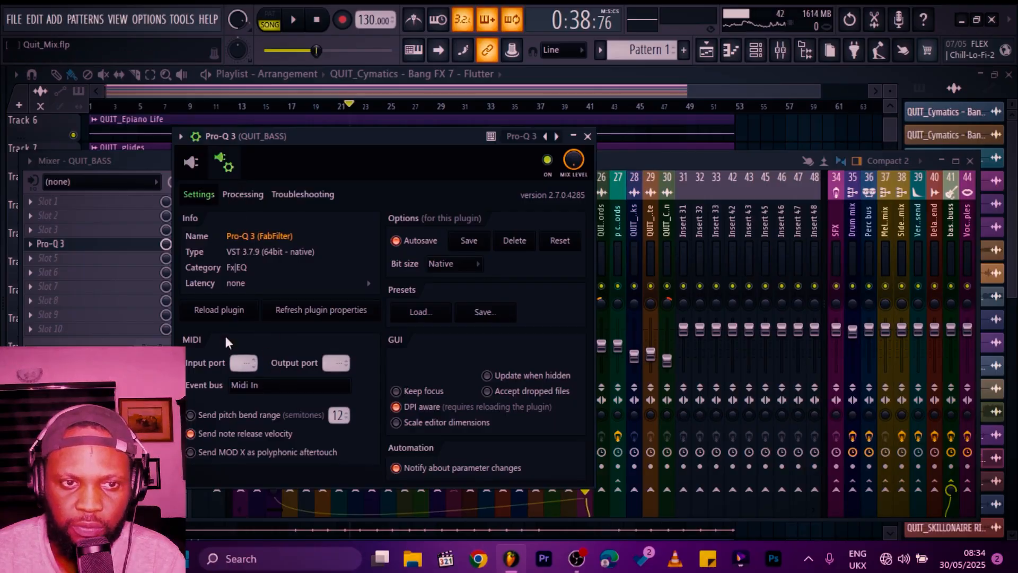
click(241, 194)
click(214, 374)
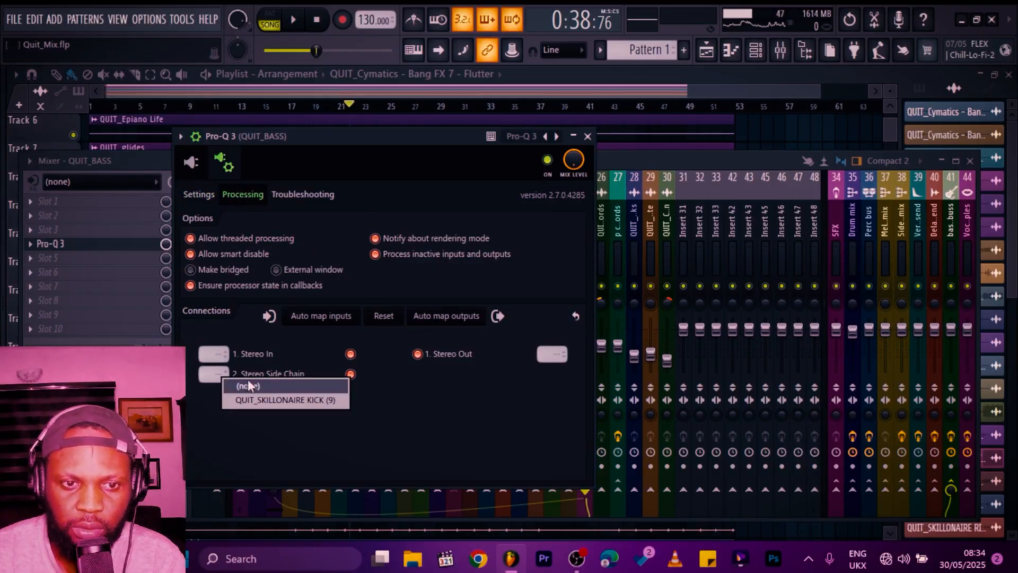
click(262, 399)
Step: Play the bass, then add a bell band at about 80 Hz and make it dynamic with a downward range
key(space)
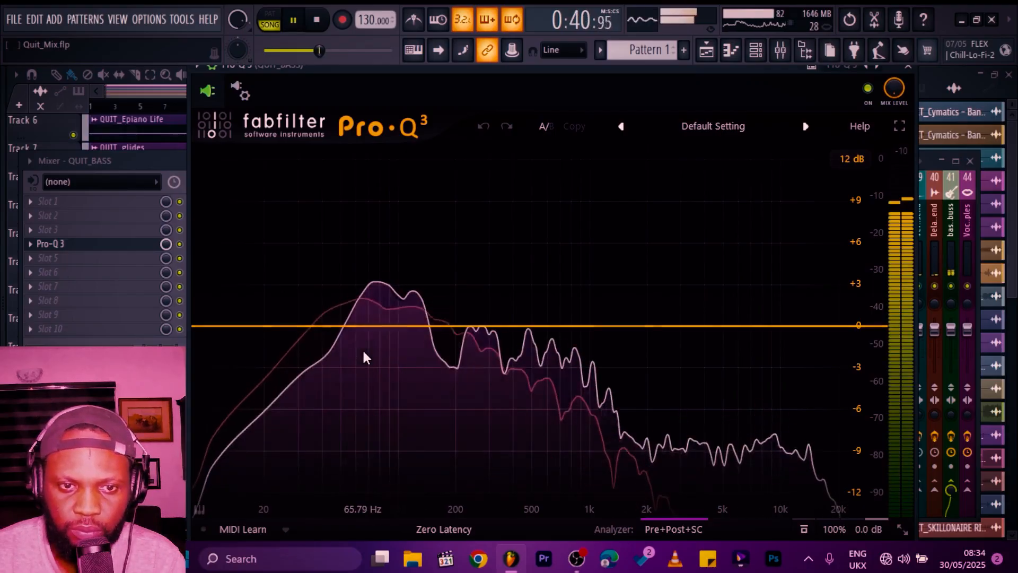
mouse_move(382, 307)
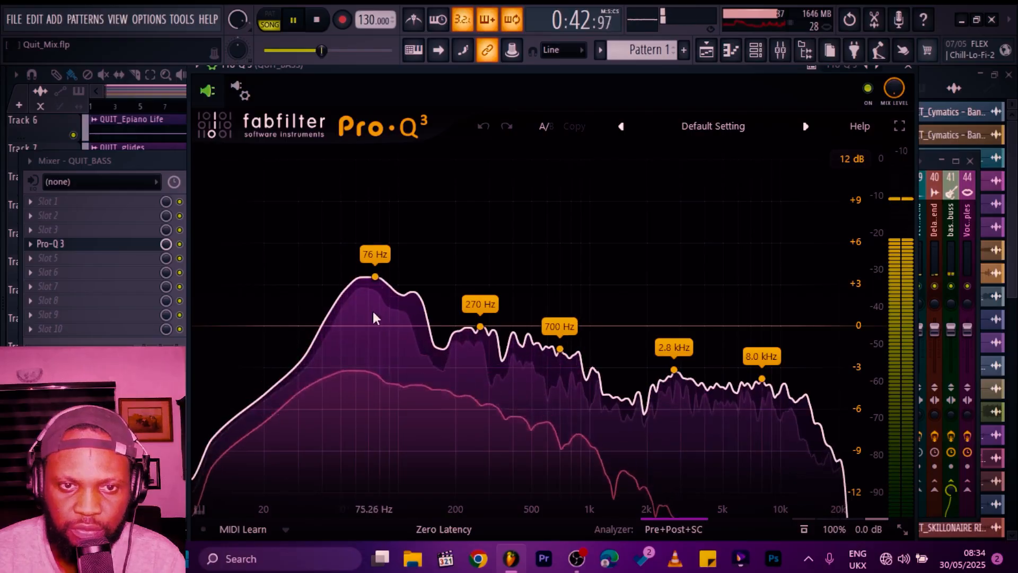
key(space)
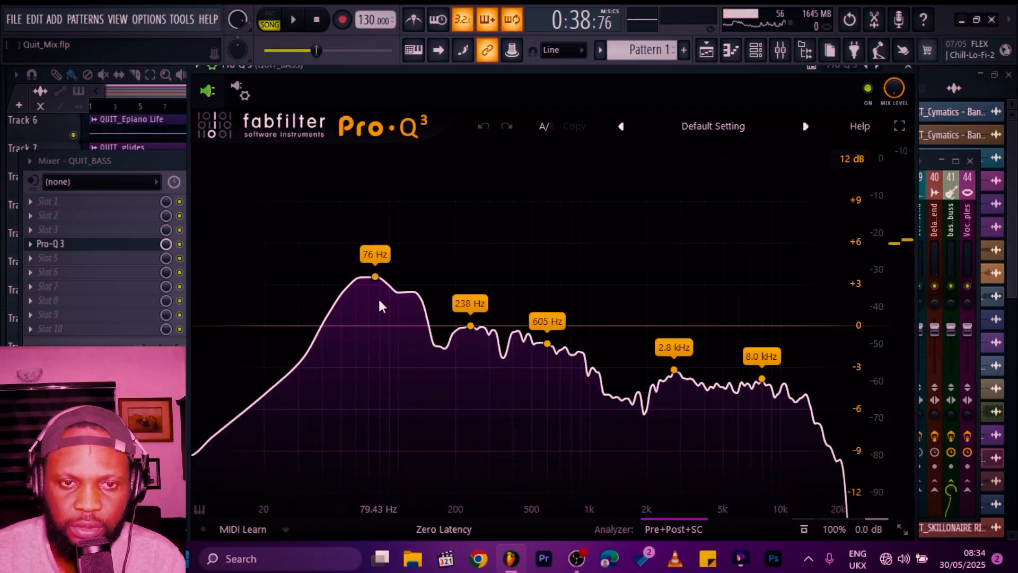
click(380, 325)
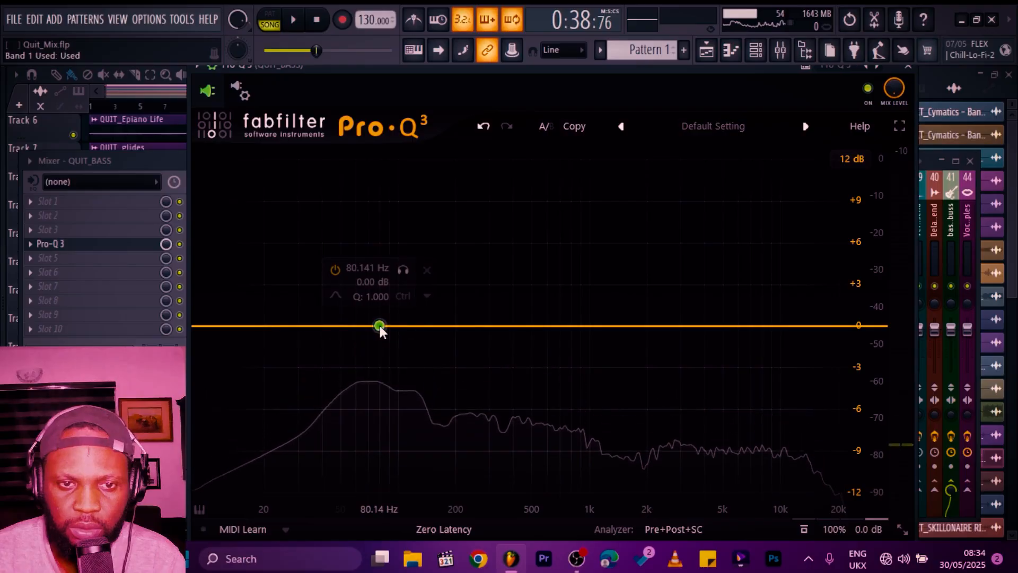
click(422, 307)
click(430, 346)
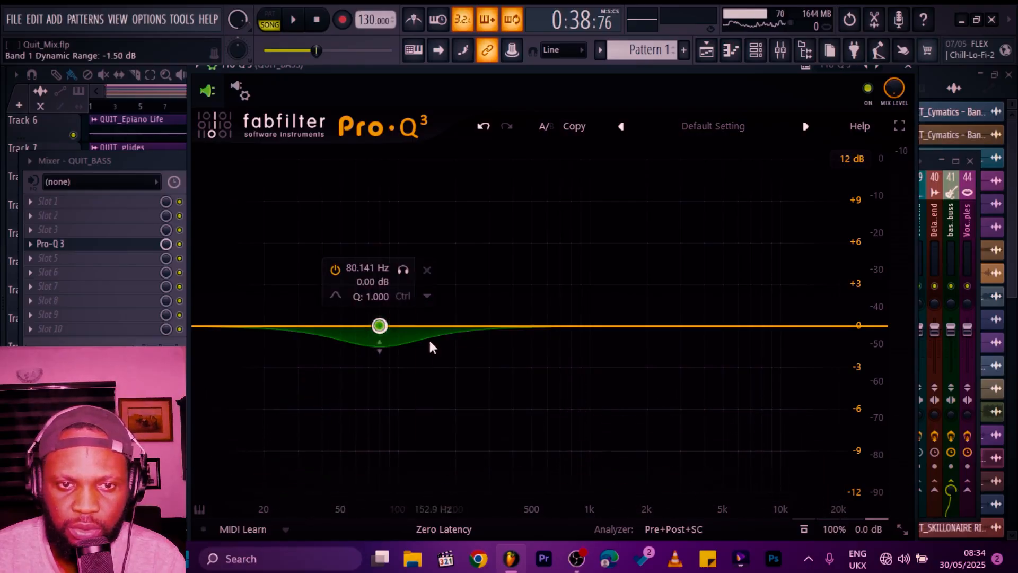
drag(380, 346, 381, 362)
Step: Narrow the band's Q to about 2.5 and set its threshold to -28.5 dB
scroll(378, 358, up, 8)
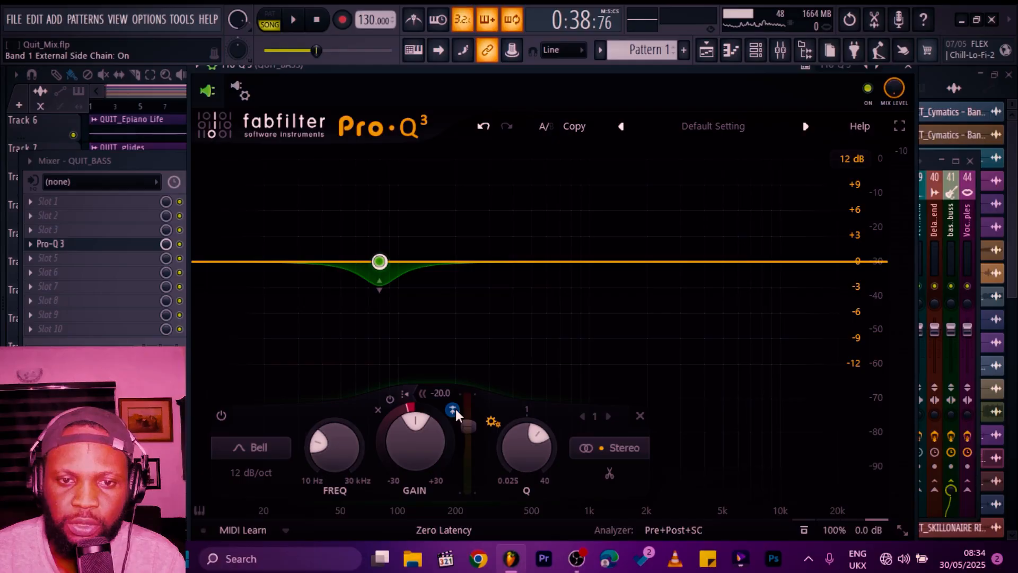
drag(471, 429, 472, 451)
Step: During playback move the dynamic band down to about 63 Hz, then close Pro-Q 3 and stop
key(space)
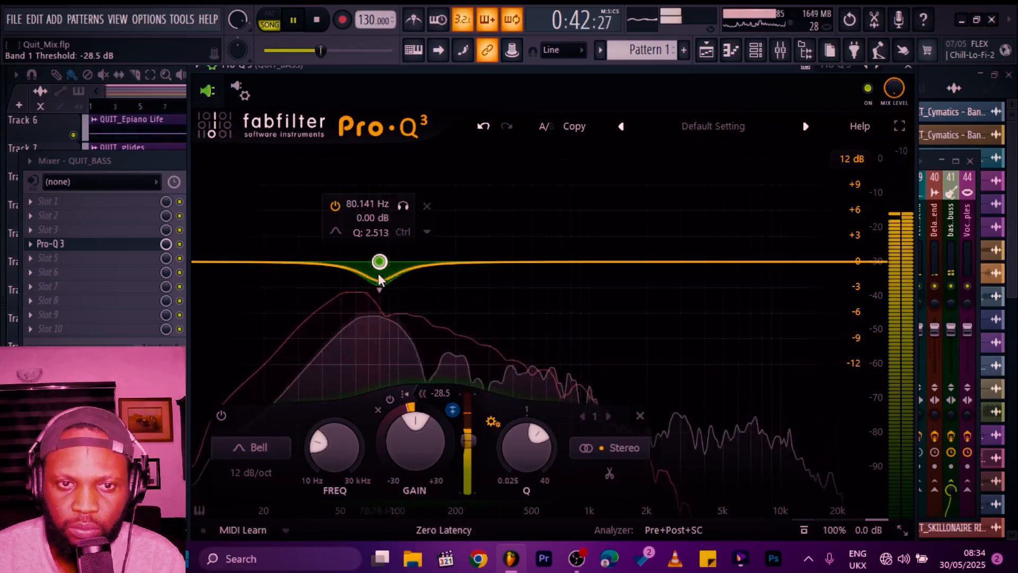
mouse_move(379, 276)
mouse_down()
mouse_move(369, 310)
mouse_move(363, 271)
mouse_up()
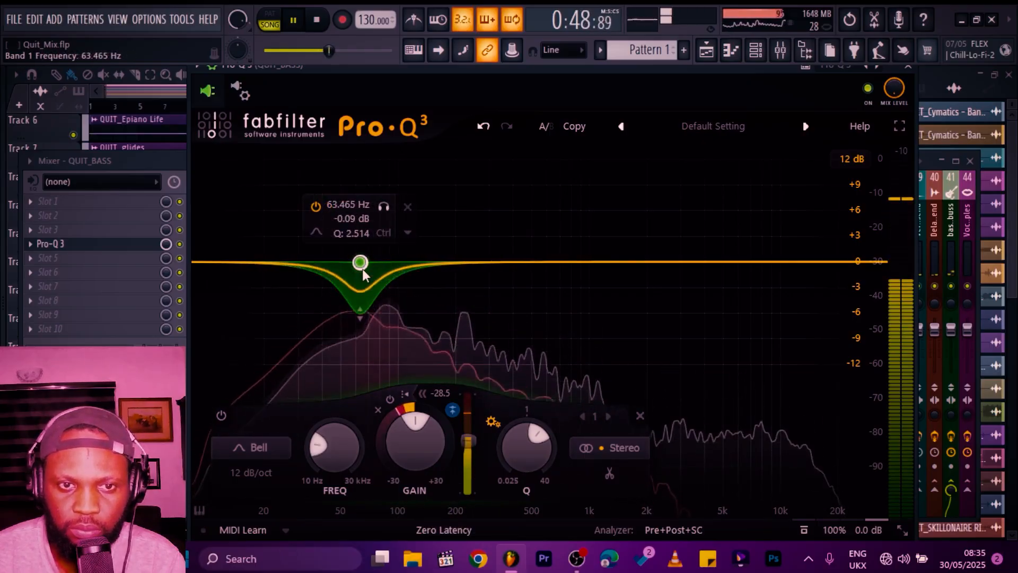
click(908, 66)
key(space)
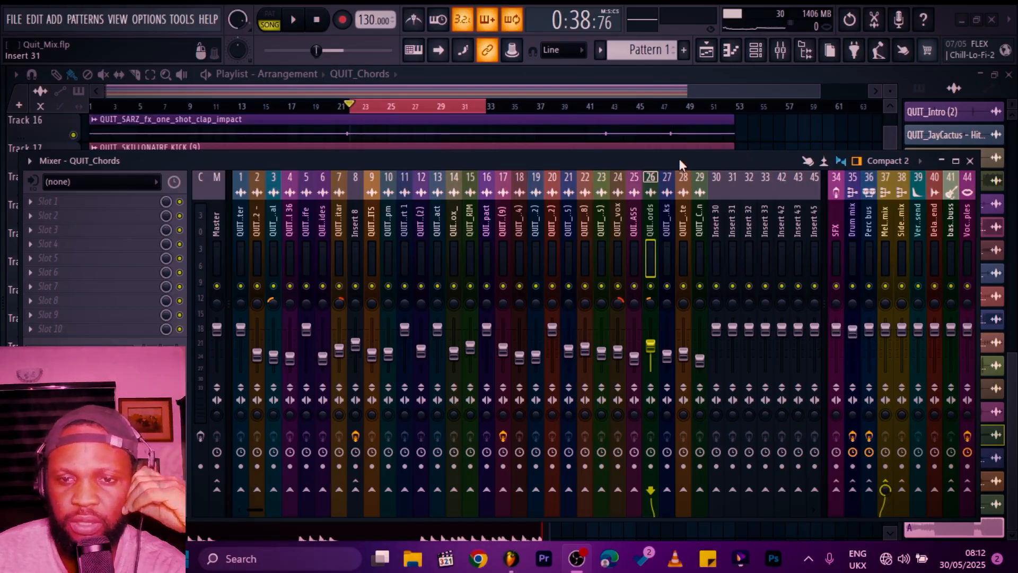
Step: Rename insert 27 as p com/ chords and load the Parallel compression preset in its Pro-C 2
click(722, 227)
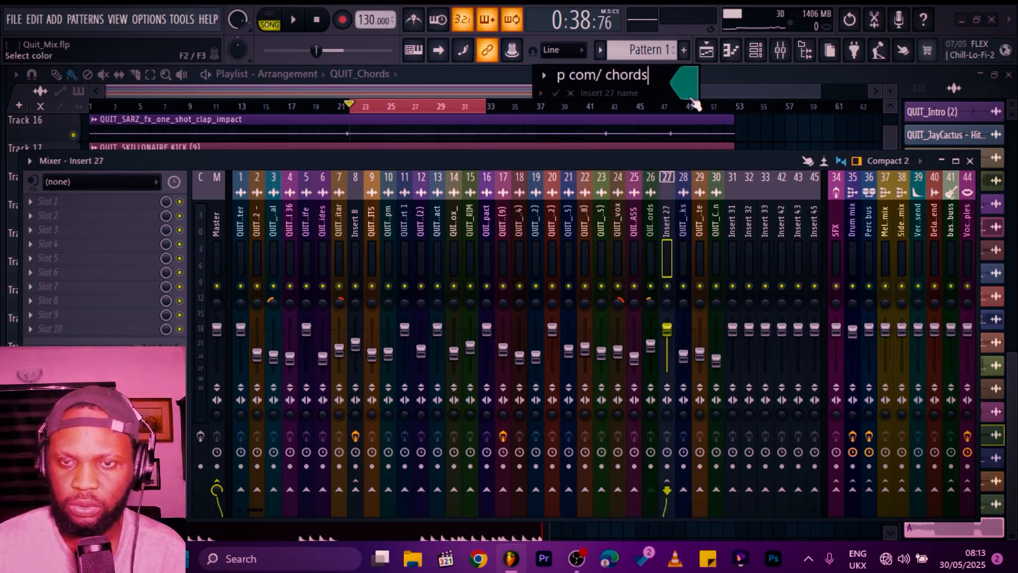
key(Return)
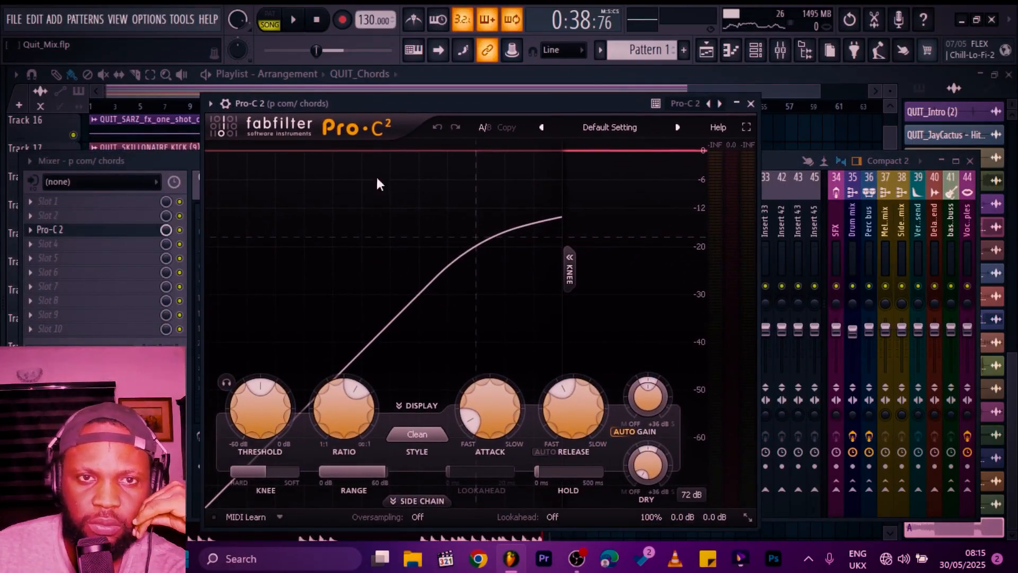
click(292, 23)
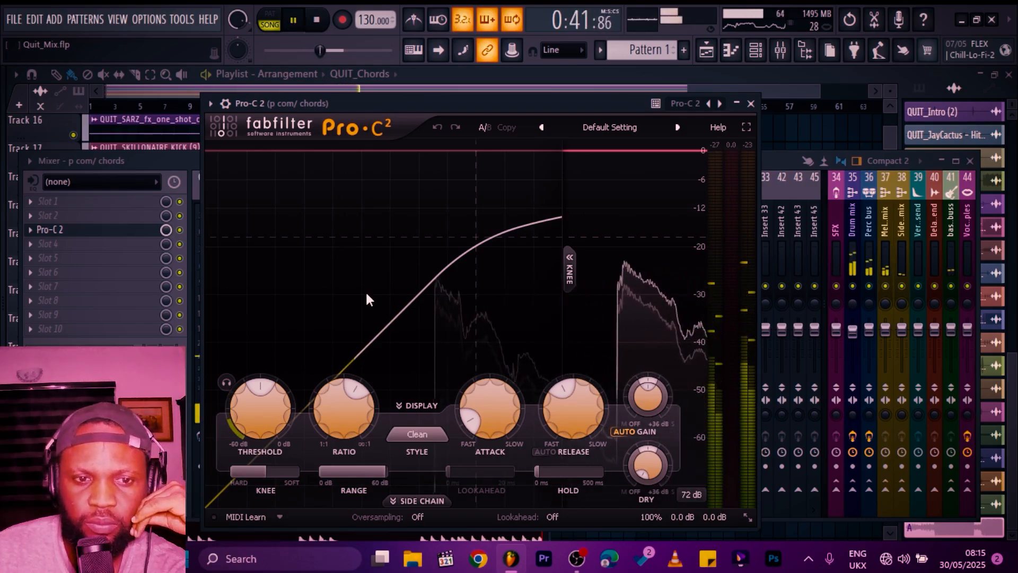
click(604, 127)
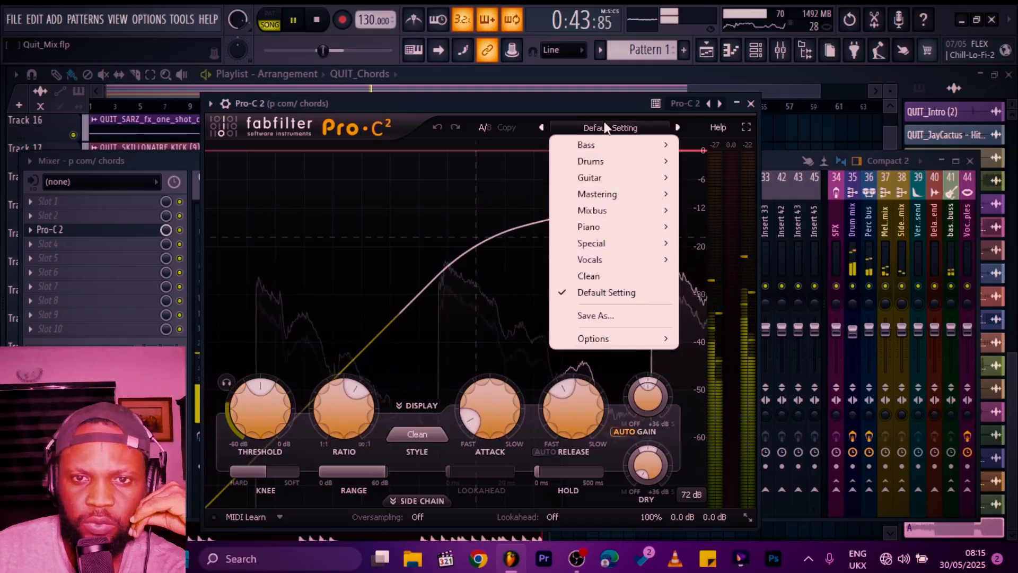
mouse_move(610, 243)
key(space)
click(774, 324)
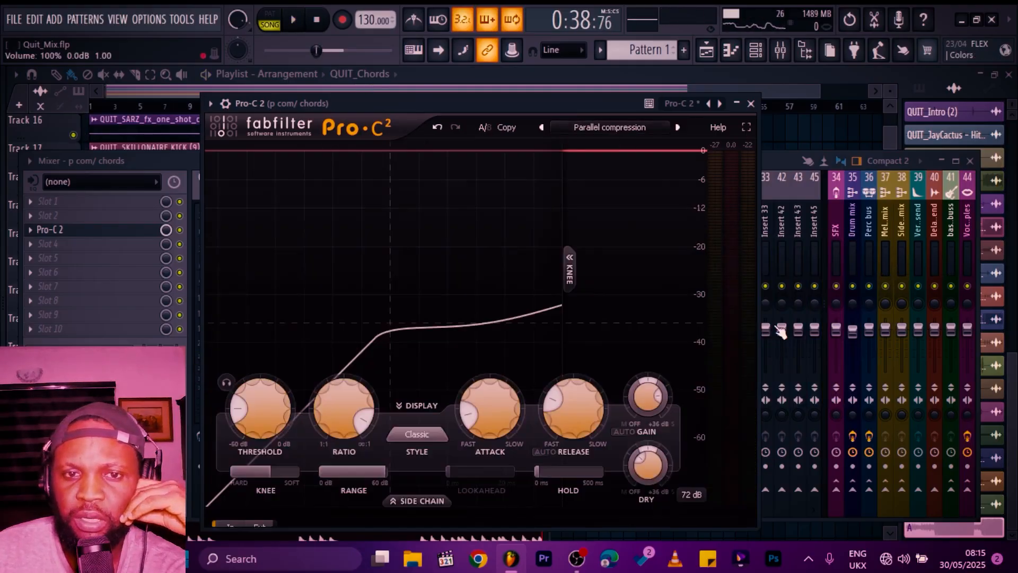
Step: Play the chords to audition the parallel compression, then close Pro-C 2 and stop playback
click(299, 20)
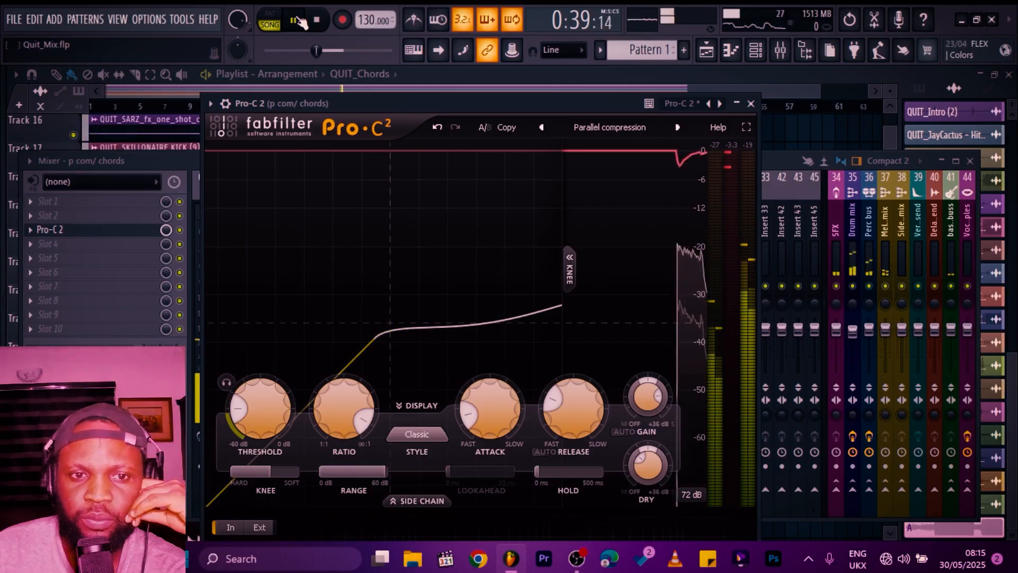
mouse_move(257, 405)
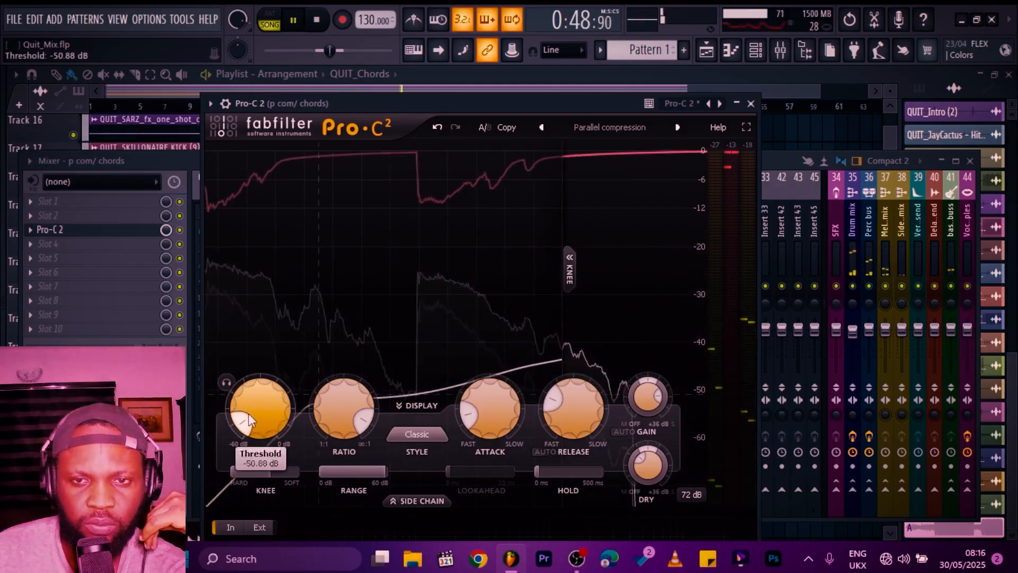
click(751, 104)
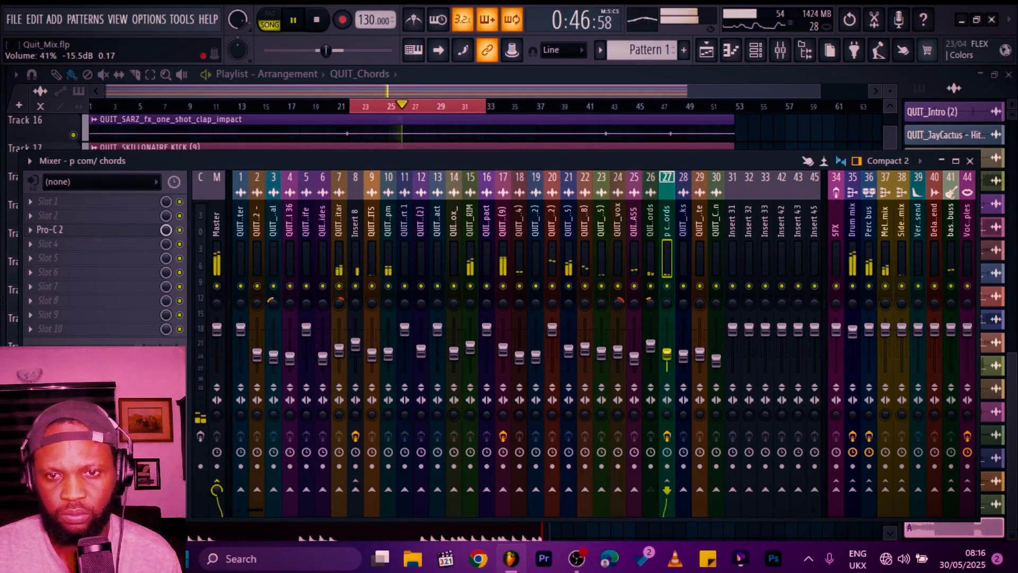
key(space)
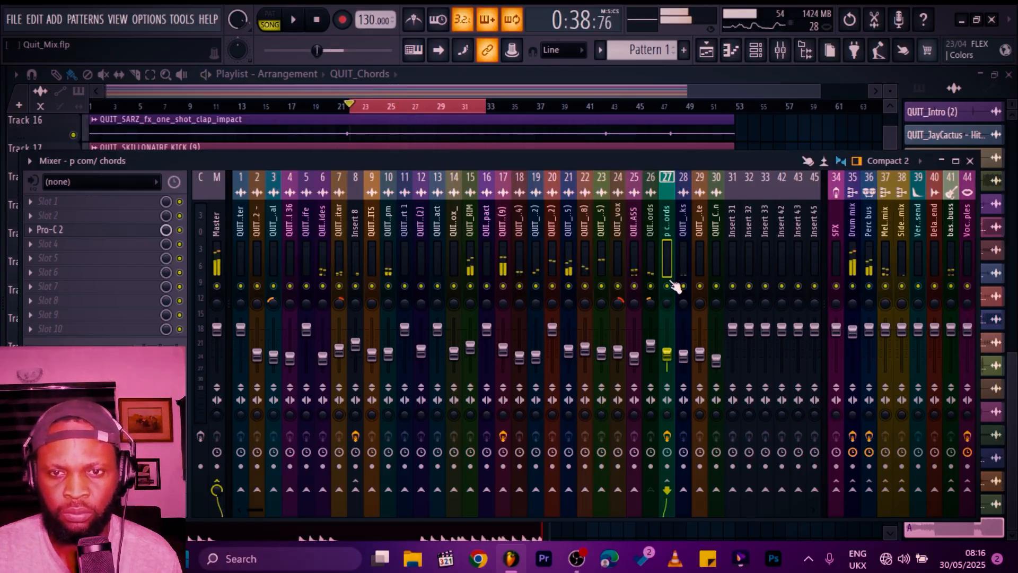
Step: Add Fruity Stereo Shaper to the p com/ chords insert and raise one mixer matrix fader to full
click(125, 259)
click(340, 211)
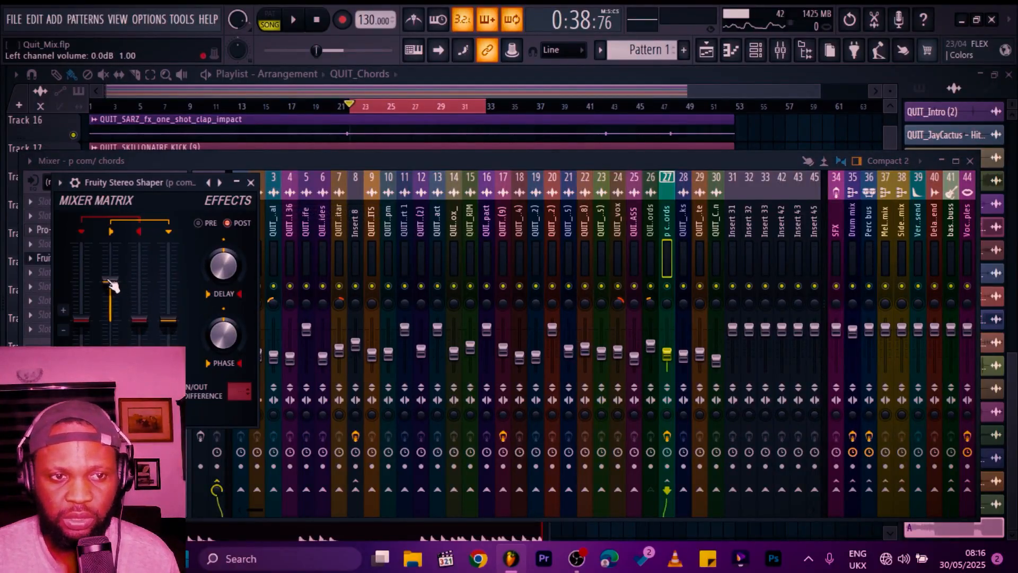
drag(168, 320, 168, 288)
key(space)
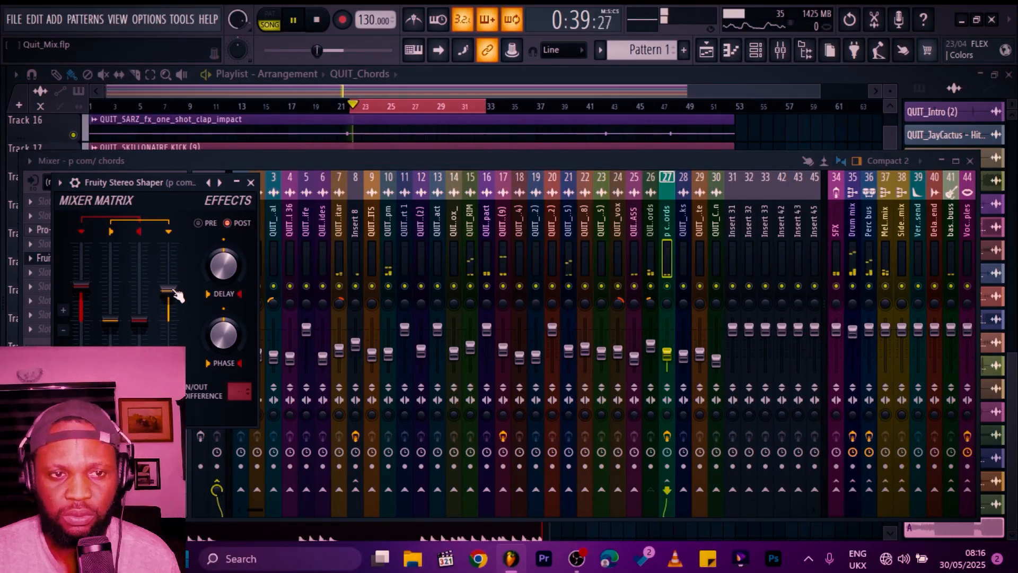
Step: Close Stereo Shaper and raise the p com/ chords insert fader to about -9.7 dB during playback
click(250, 182)
drag(667, 353, 667, 345)
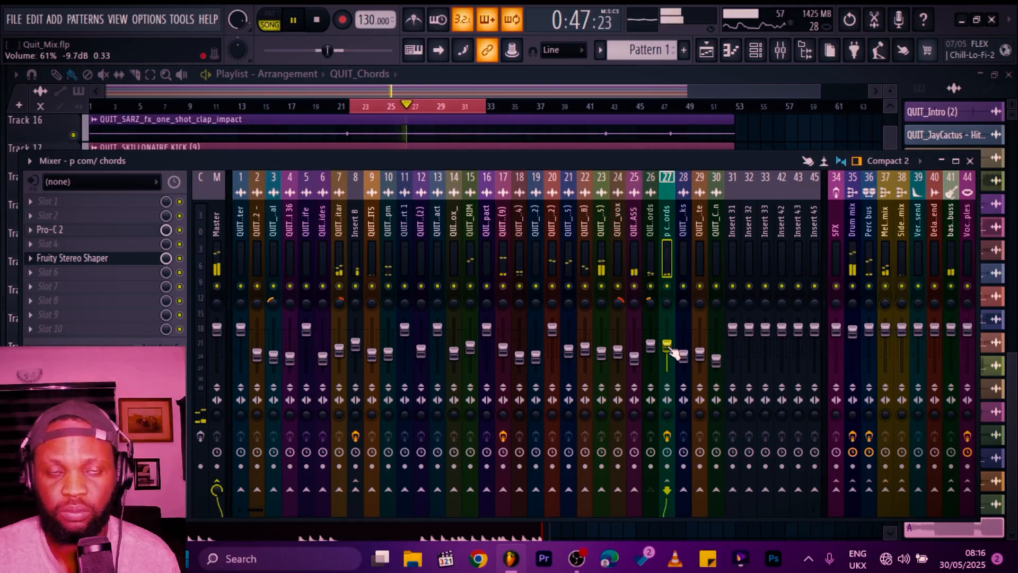
key(space)
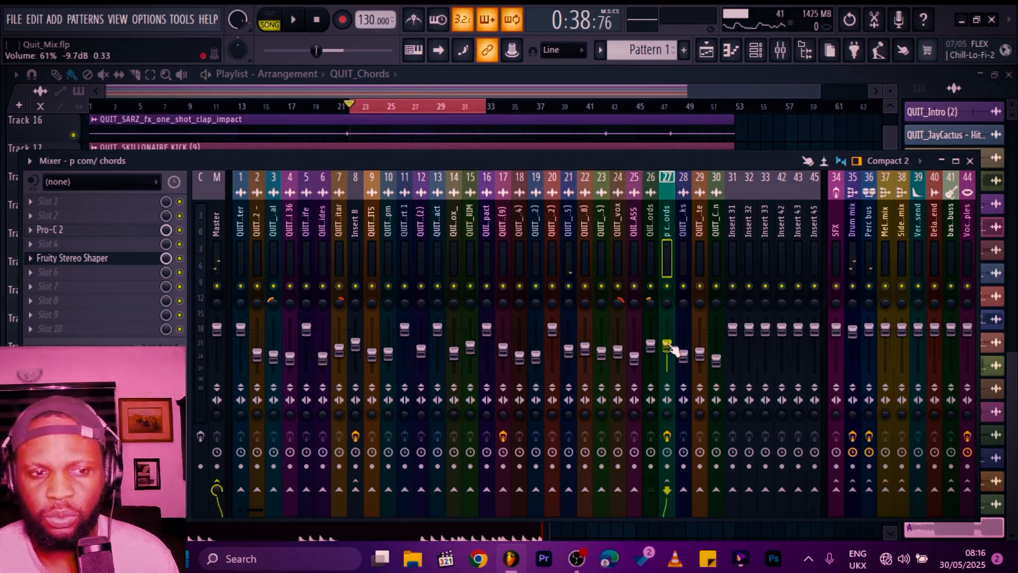
Step: Change the master's stereo separation, then undo the change
drag(216, 414, 216, 434)
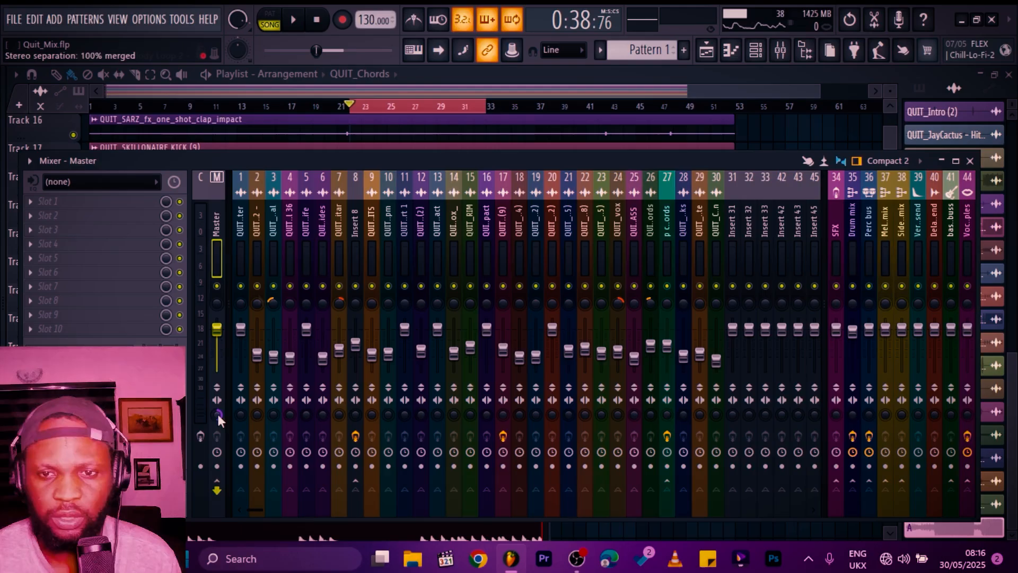
key(ctrl+z)
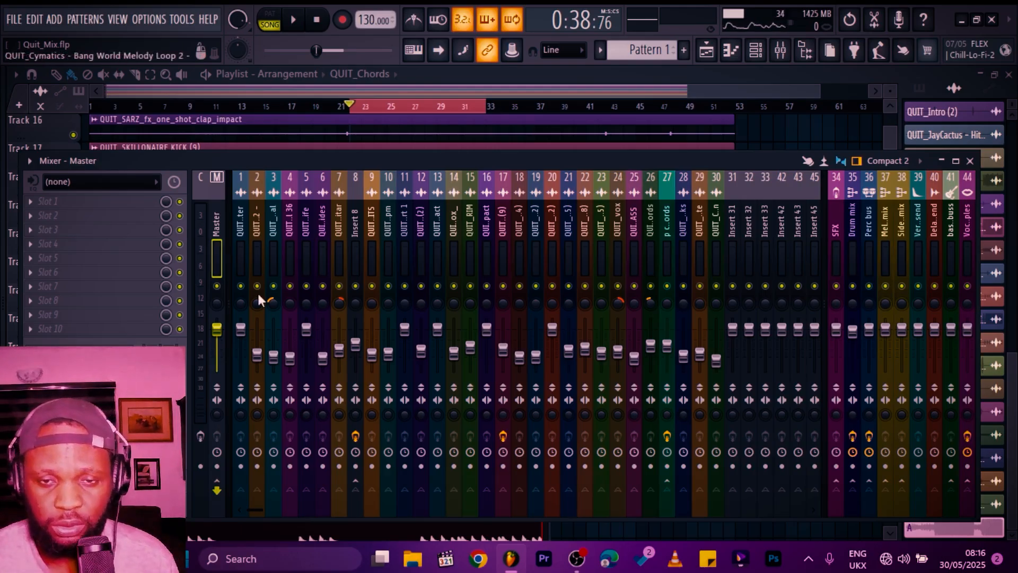
Step: Reopen the mixer and sidechain QUIT_BASS into the QUIT_glides insert
scroll(440, 139, up, 4)
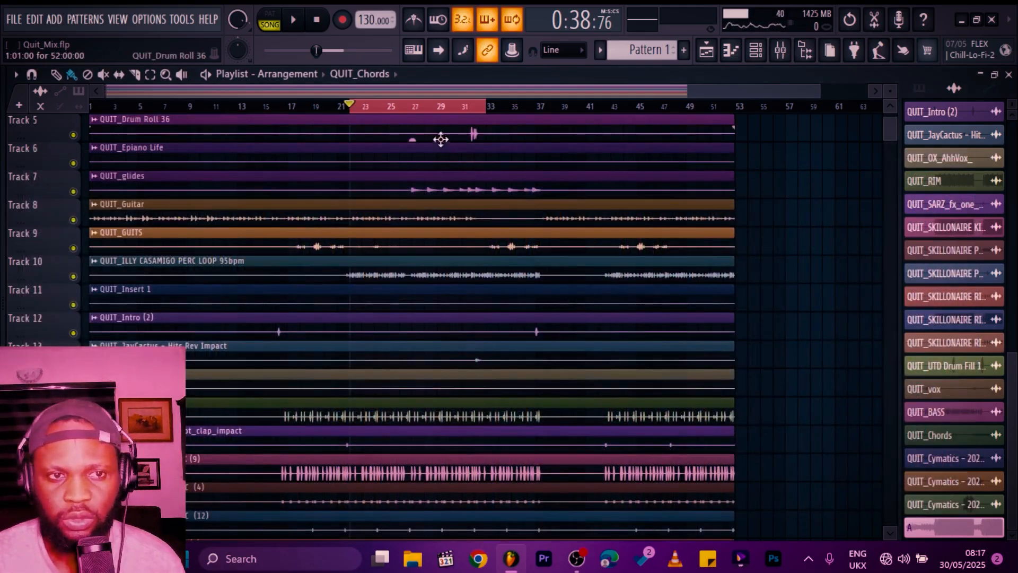
key(F9)
click(323, 354)
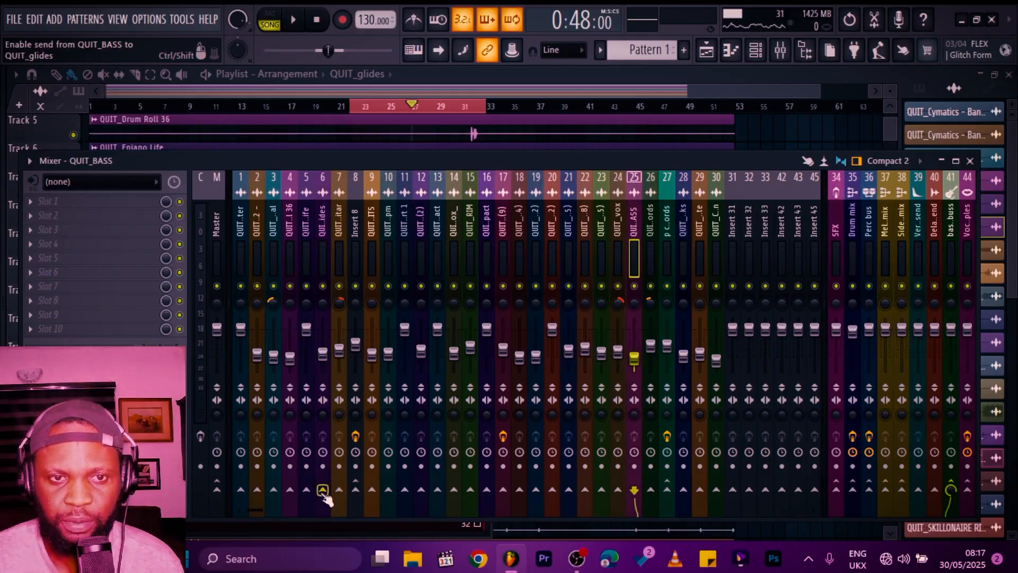
right_click(323, 490)
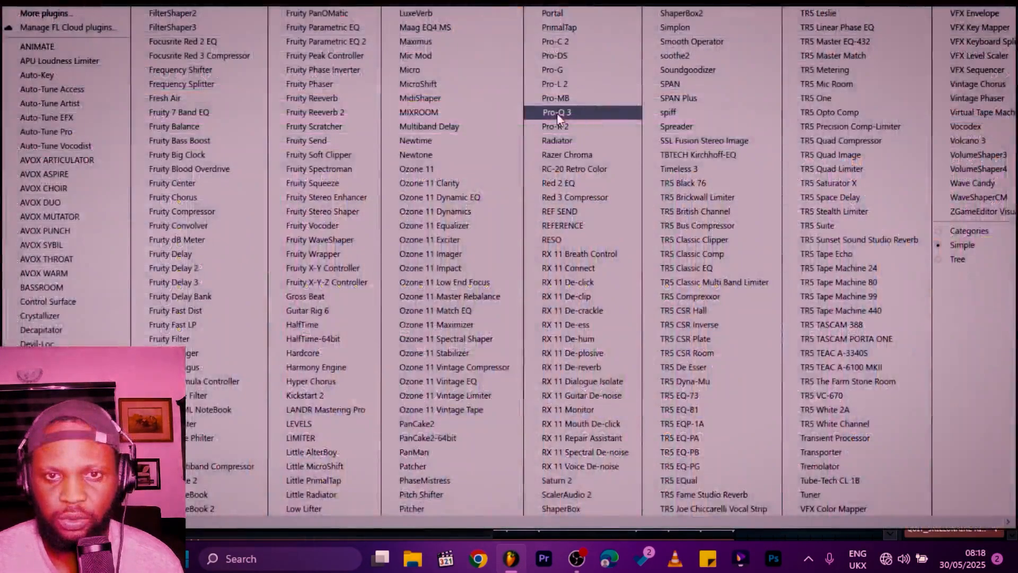
Step: Add Pro-Q 3 to QUIT_glides and play the glides to view their spectrum
click(557, 113)
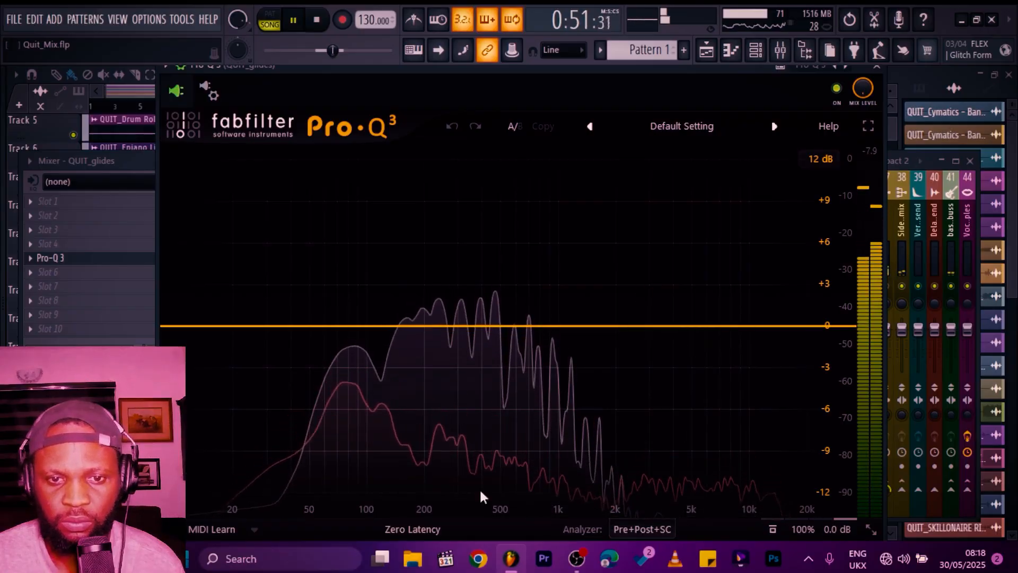
key(space)
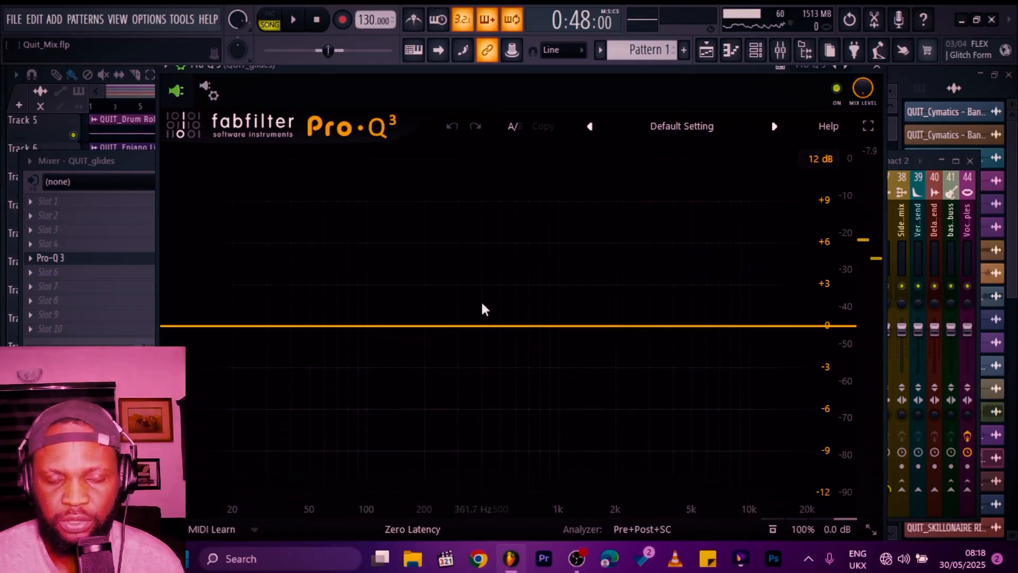
key(space)
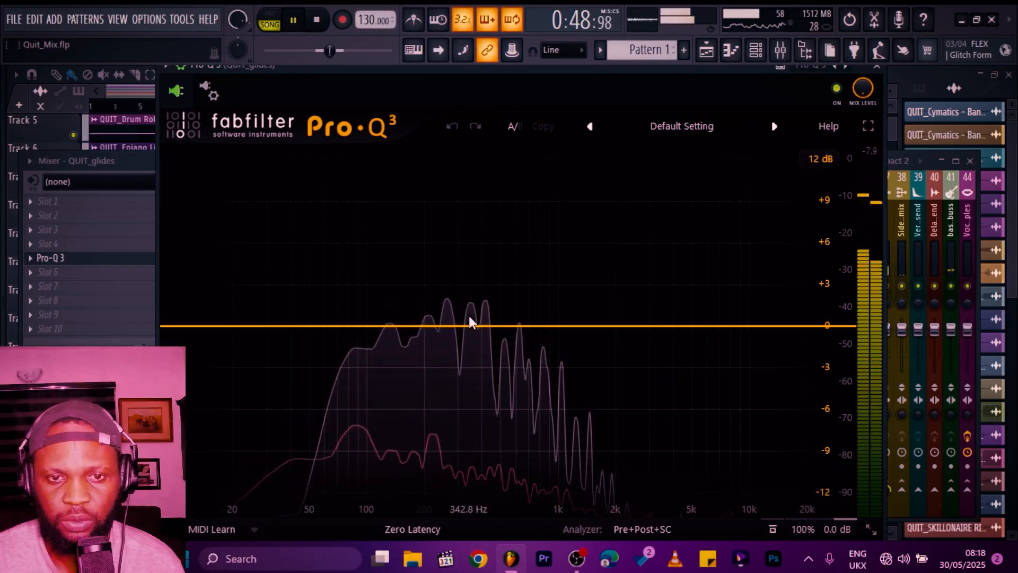
key(space)
Step: Add a dynamic bell band at about 209 Hz and enable its external side-chain input
click(475, 295)
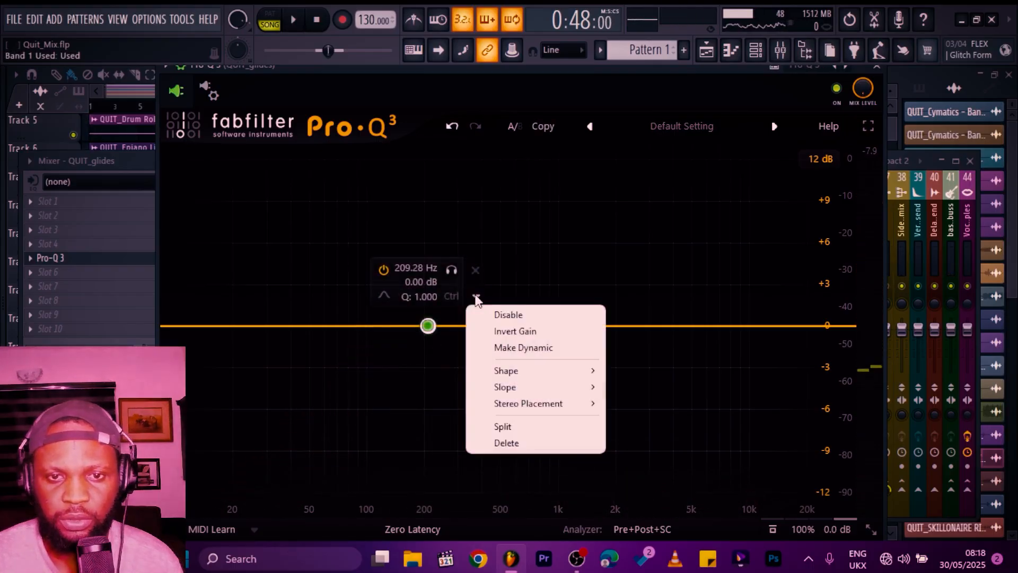
click(509, 348)
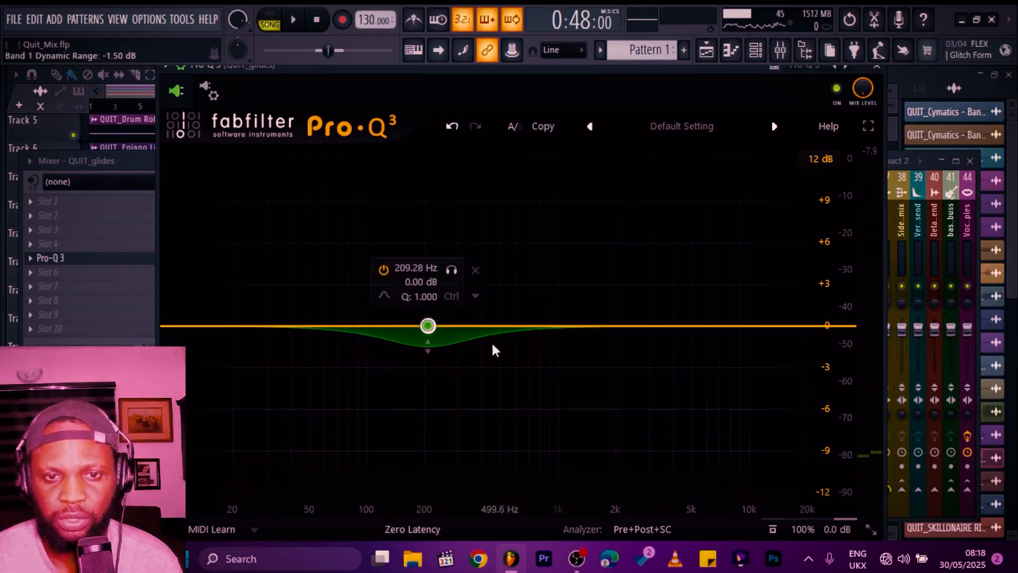
click(476, 296)
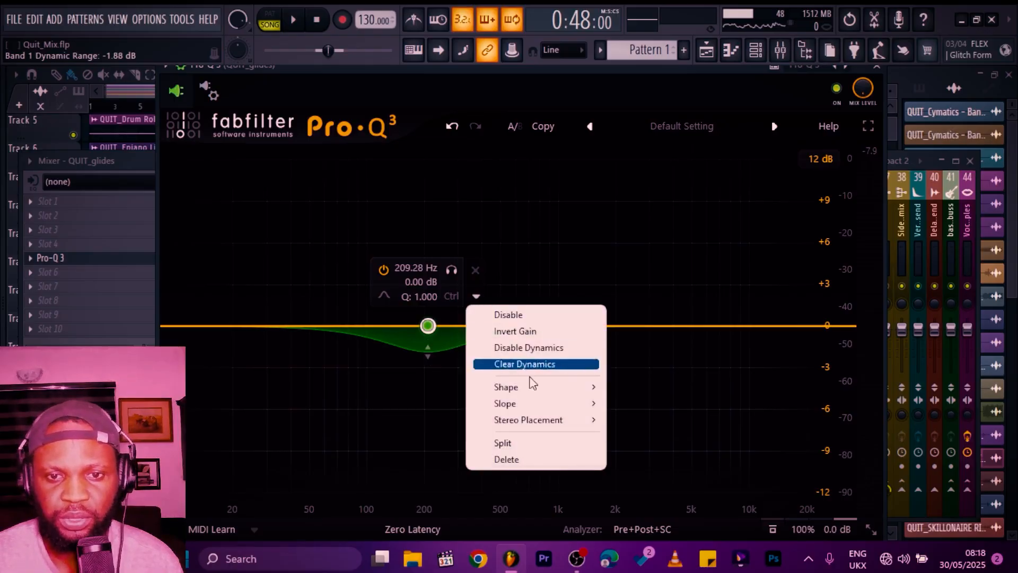
mouse_move(530, 419)
click(664, 464)
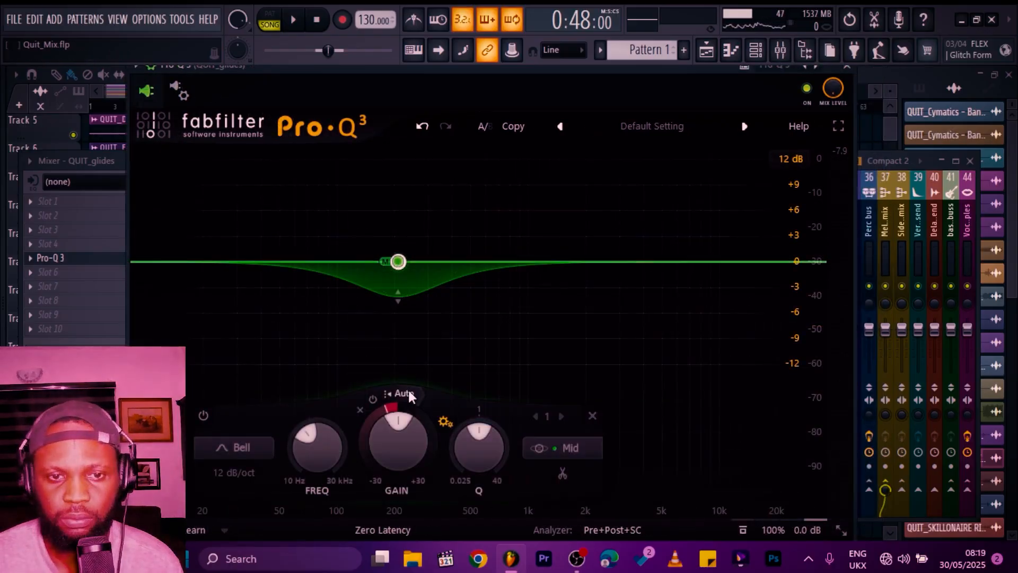
click(410, 391)
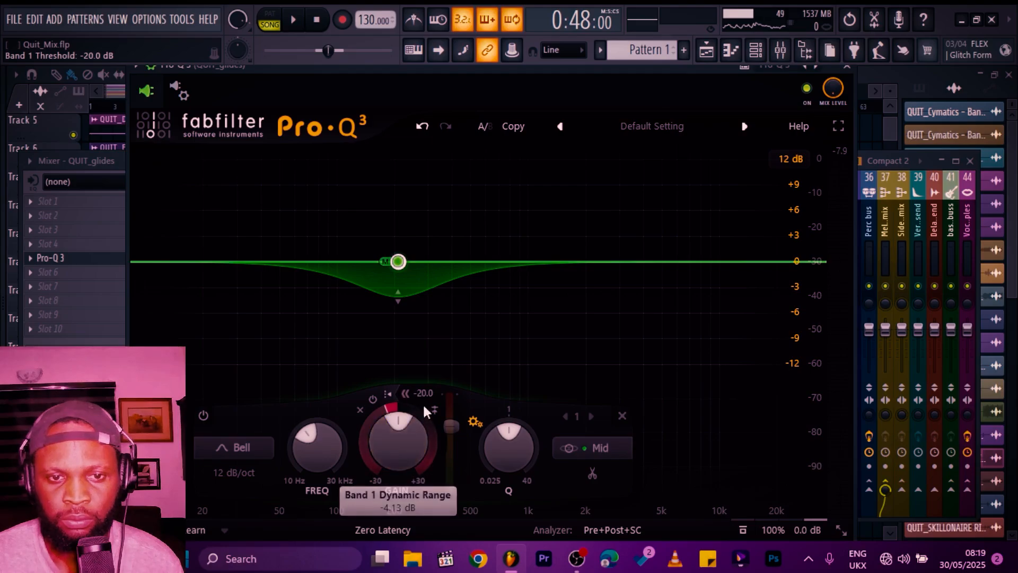
click(434, 409)
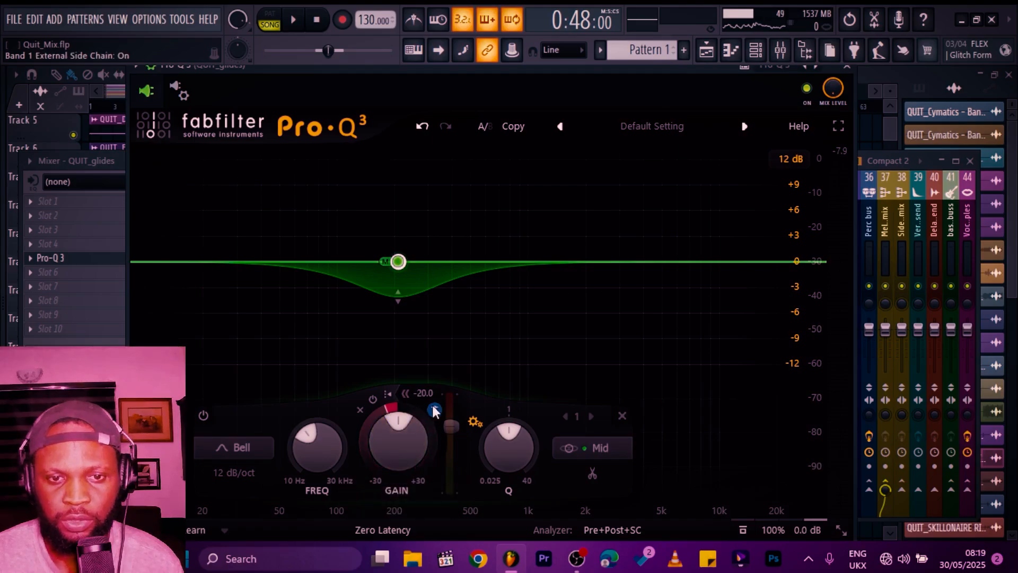
Step: During playback move the band to about 146 Hz and deepen its dynamic range to about -10.4 dB
key(space)
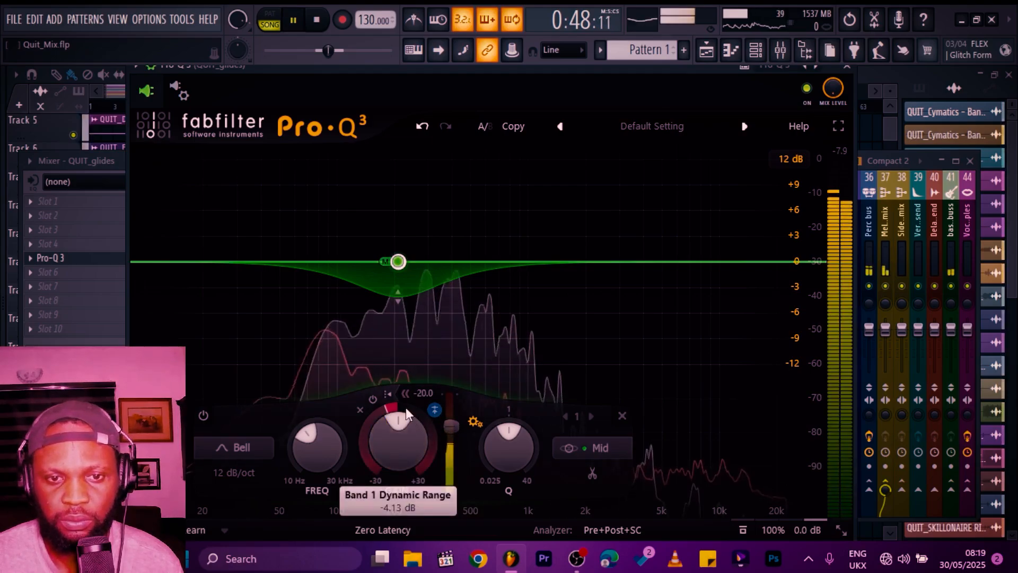
mouse_move(396, 262)
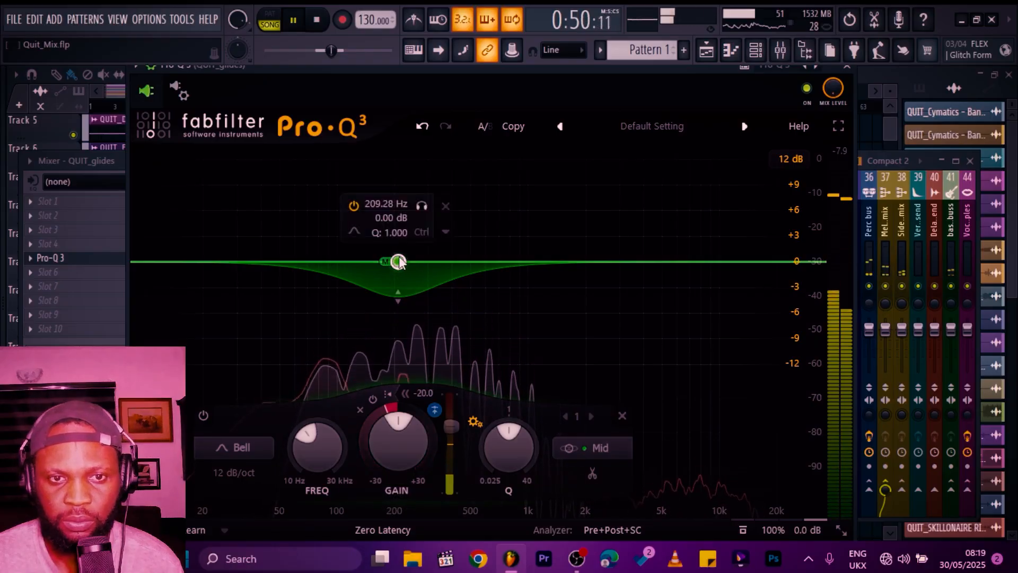
drag(397, 263, 369, 338)
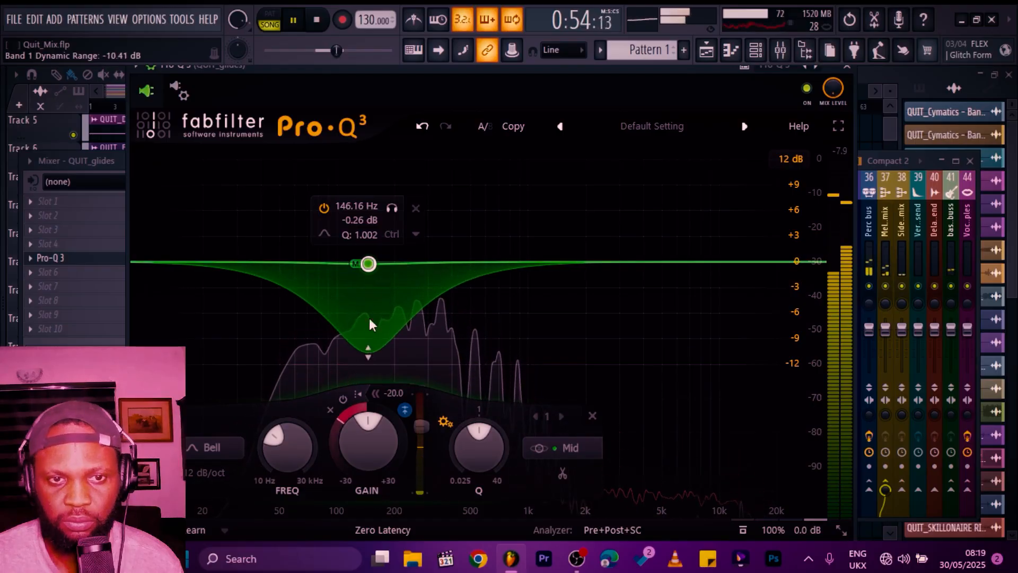
Step: Add a second bell band at about 1184 Hz, make it dynamic, and set its stereo placement to Stereo
scroll(368, 268, down, 1)
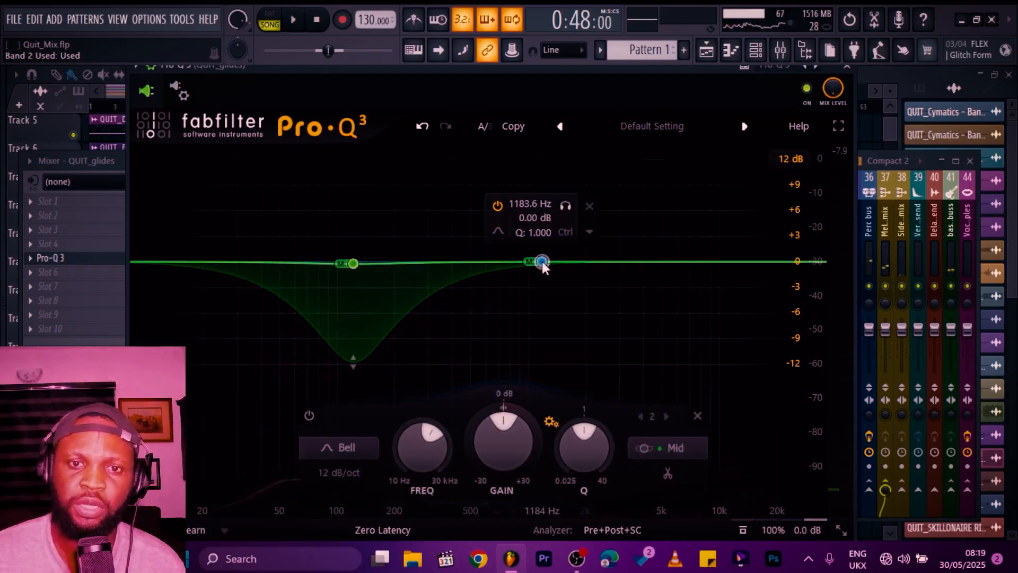
click(589, 233)
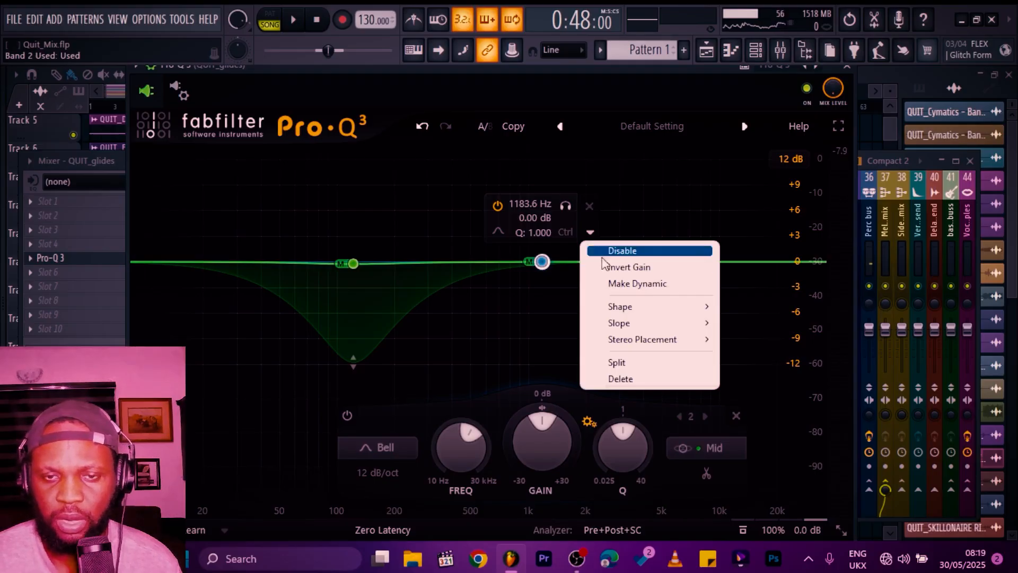
click(622, 284)
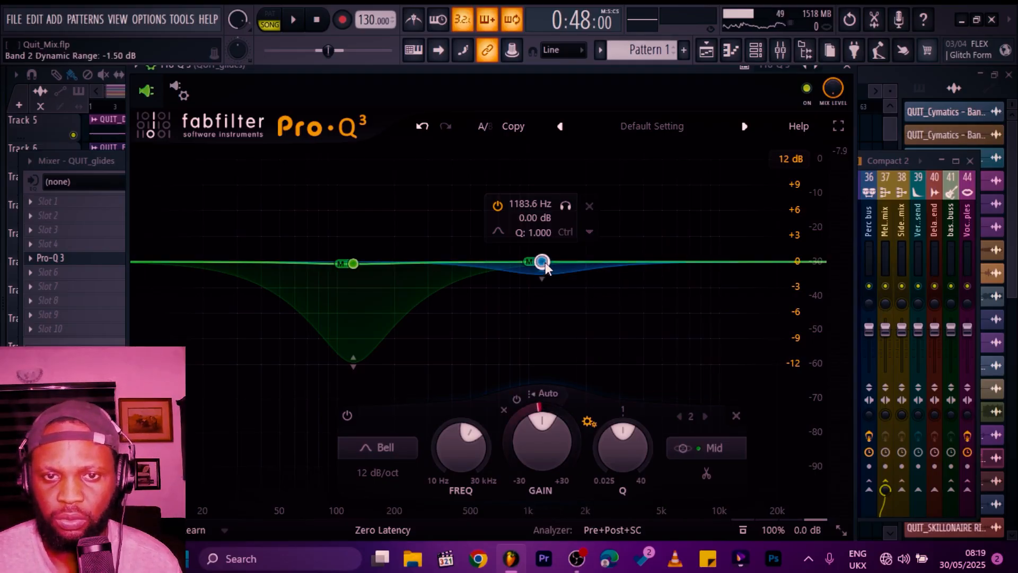
click(591, 232)
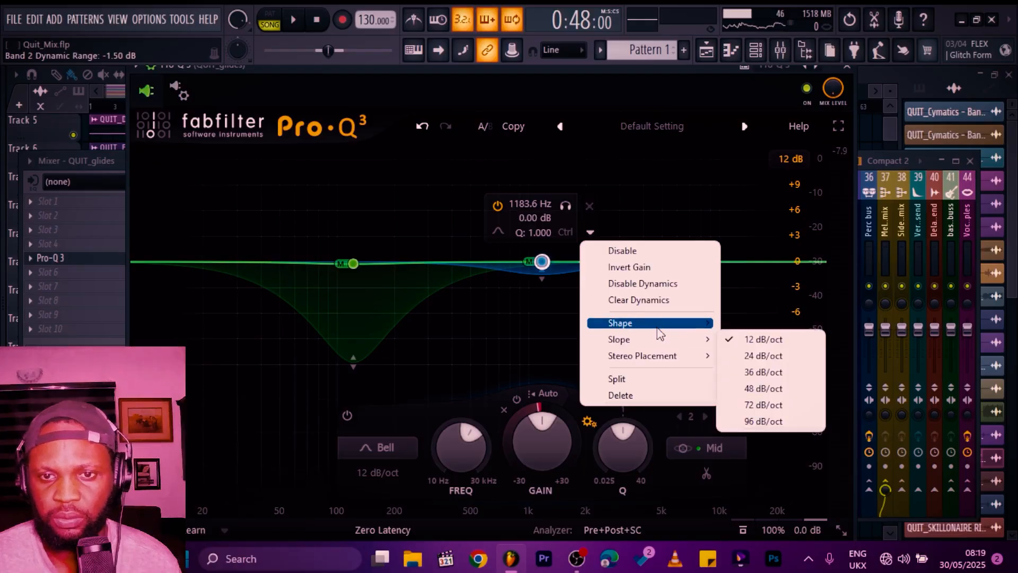
mouse_move(665, 361)
click(745, 388)
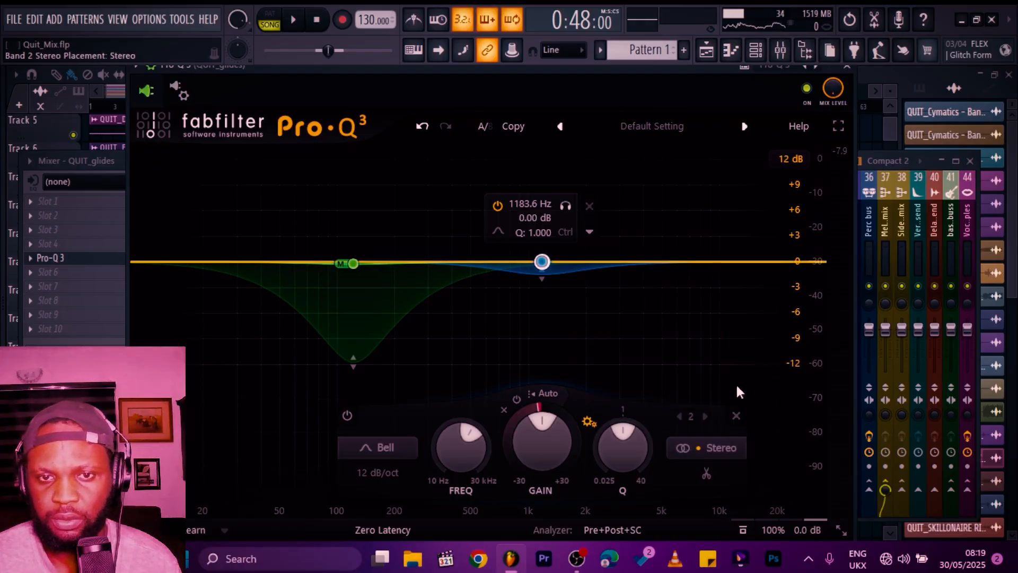
Step: Give band 2 an upward dynamic range of about +8 dB, Q about 0.81, and turn off its auto threshold
drag(542, 279, 554, 199)
scroll(550, 199, down, 2)
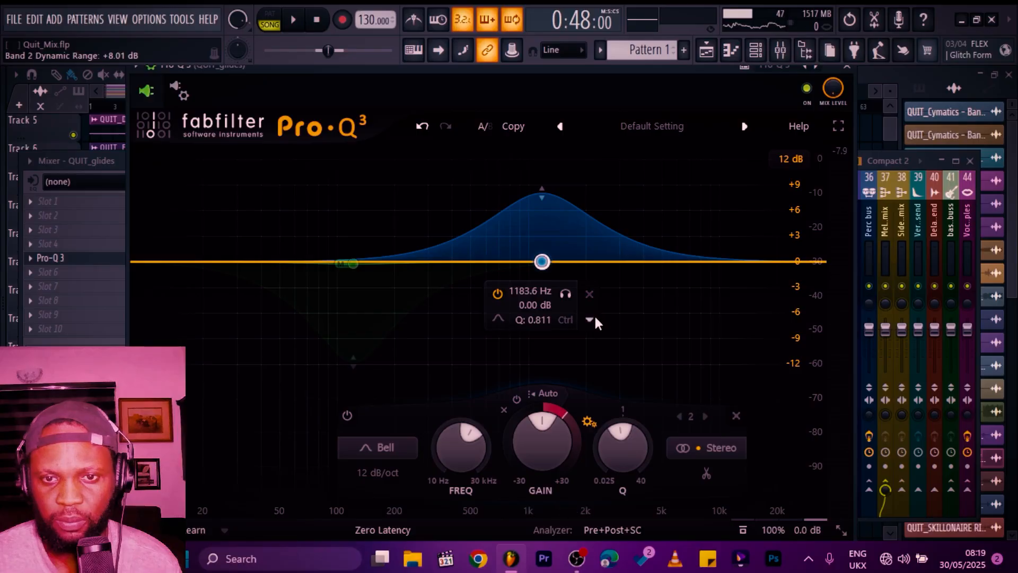
click(548, 393)
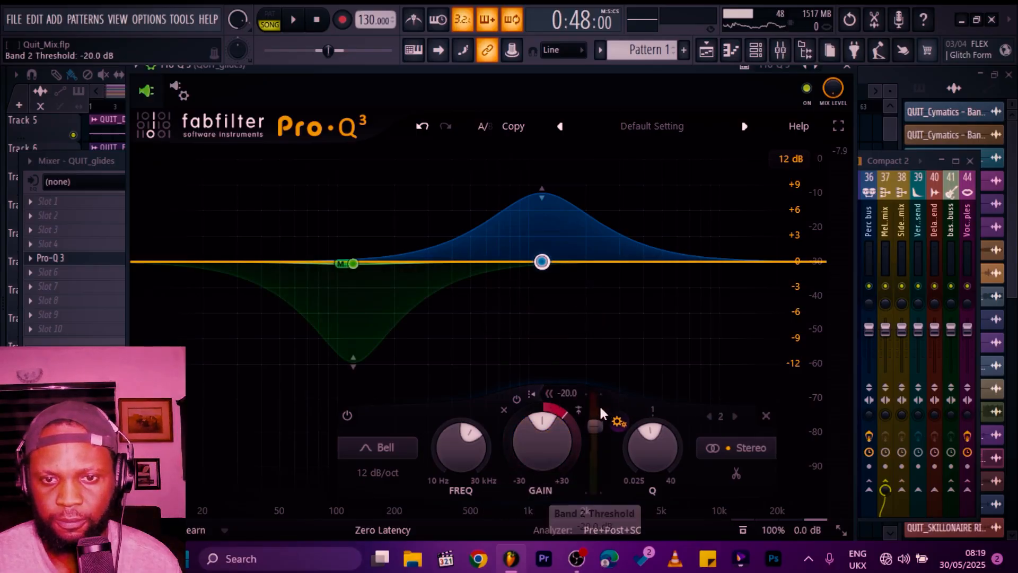
Step: During playback, lower band 2's threshold to about -38 dB
click(579, 410)
key(space)
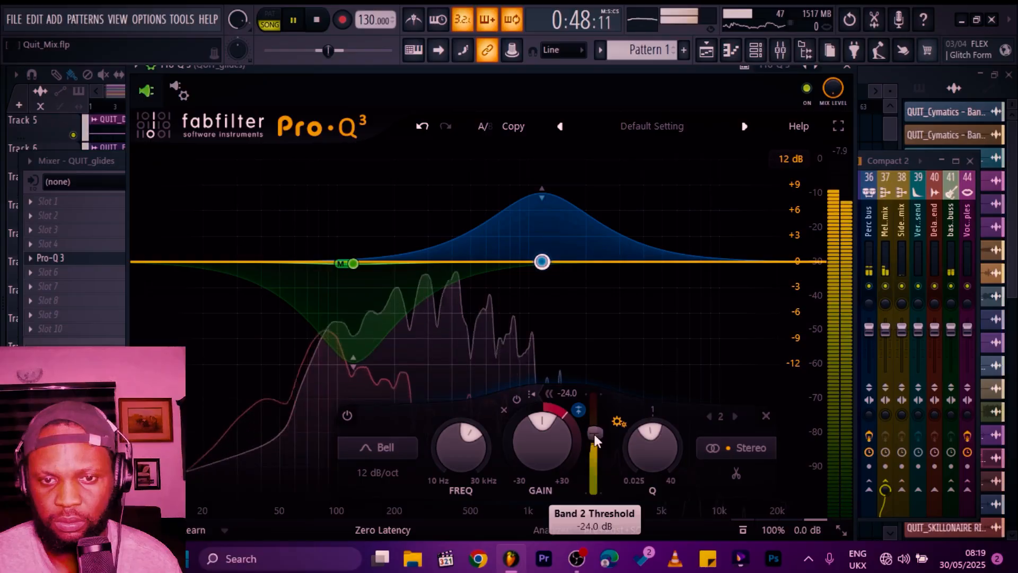
drag(595, 435, 597, 459)
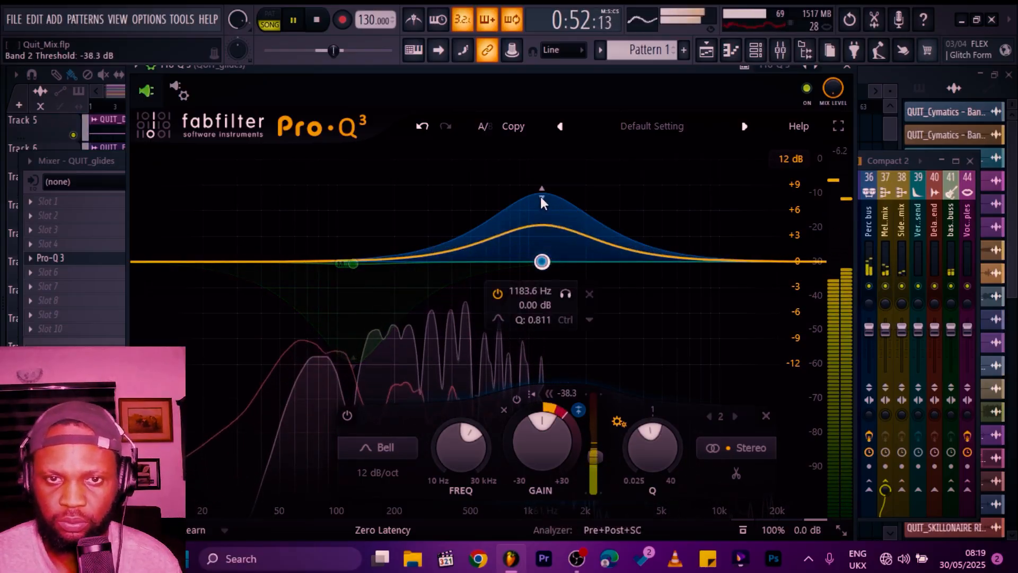
key(space)
Step: Route the Melodic mix channel to the Side Melodic mix channel as a side-chain send
click(884, 212)
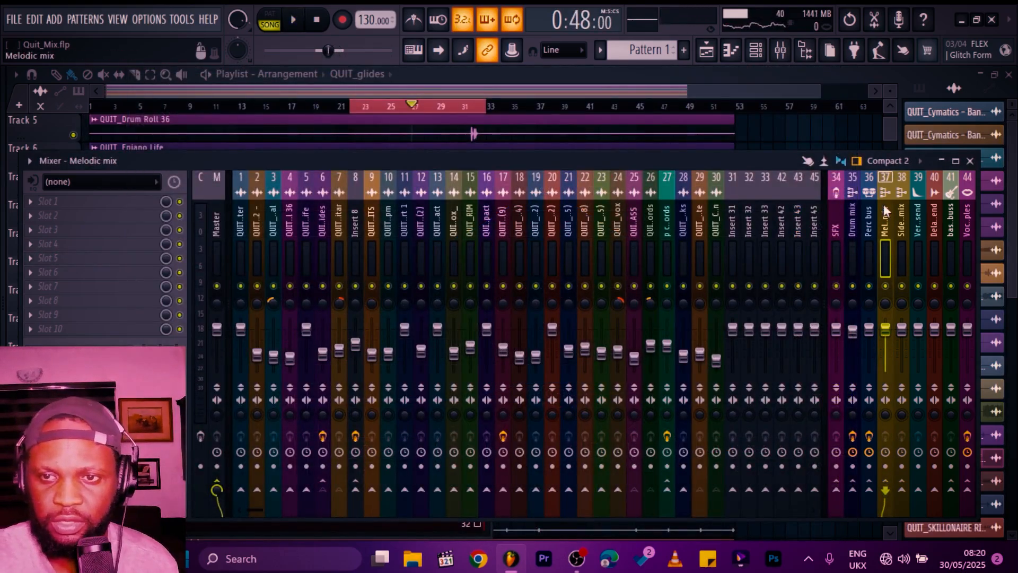
right_click(903, 489)
click(923, 502)
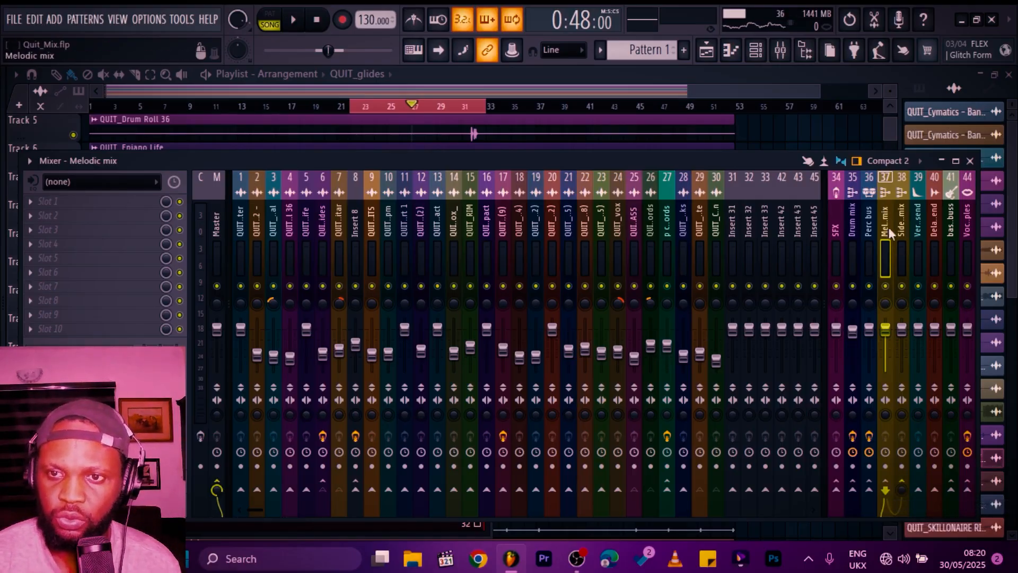
Step: Insert Pro-Q 3 into an effect slot of the Side Melodic mix channel
click(902, 225)
click(30, 244)
mouse_move(182, 264)
click(577, 113)
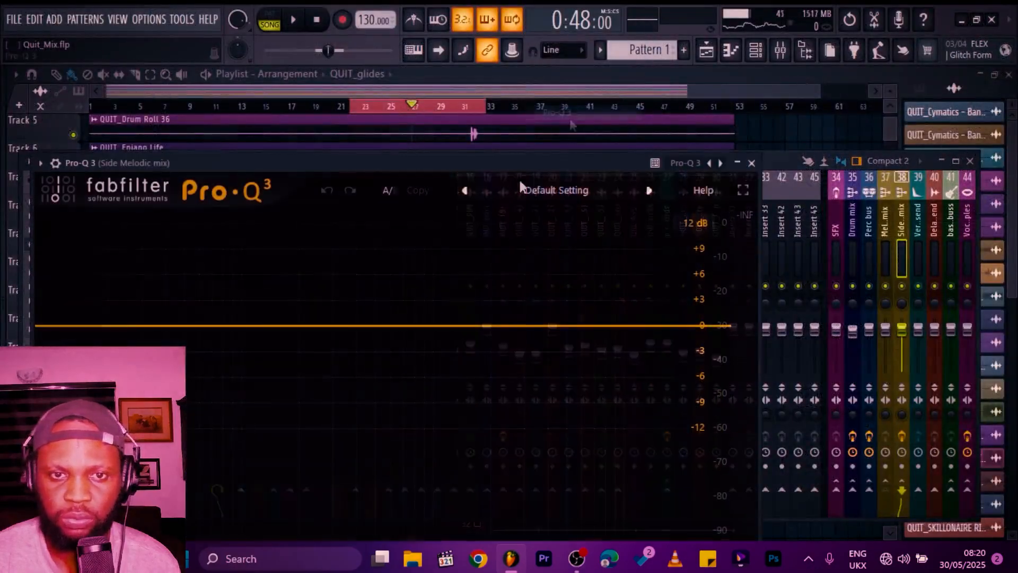
Step: Add a band at about 750 Hz, give it a small dynamic range, and change its shape to High Shelf
click(409, 325)
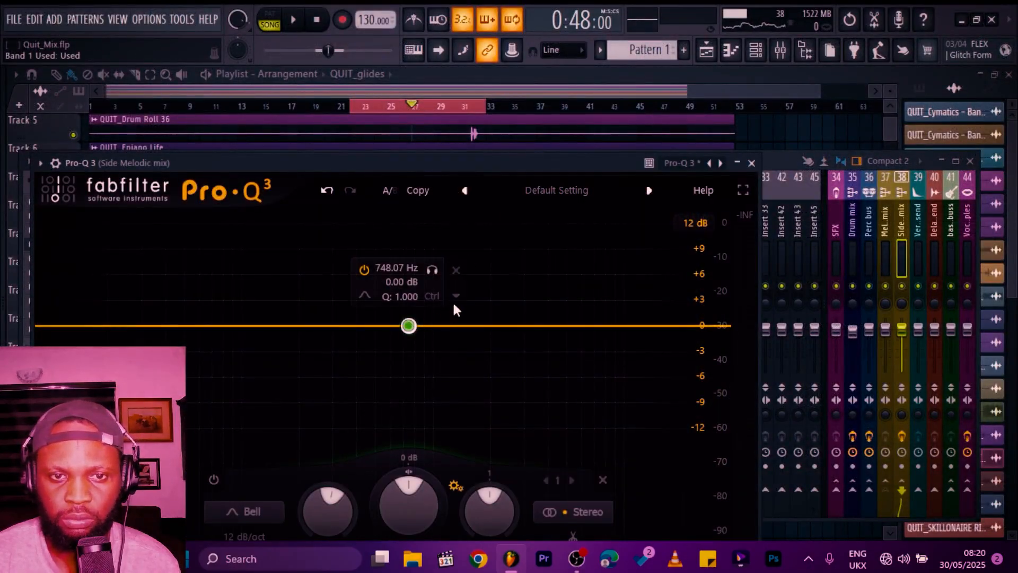
drag(409, 335, 416, 343)
click(371, 295)
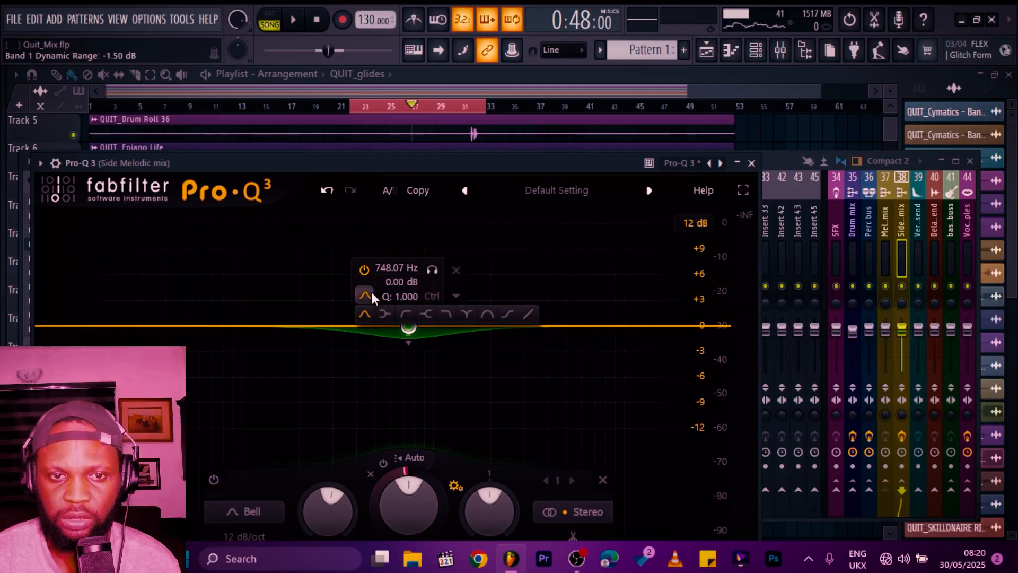
click(426, 313)
drag(412, 331, 414, 331)
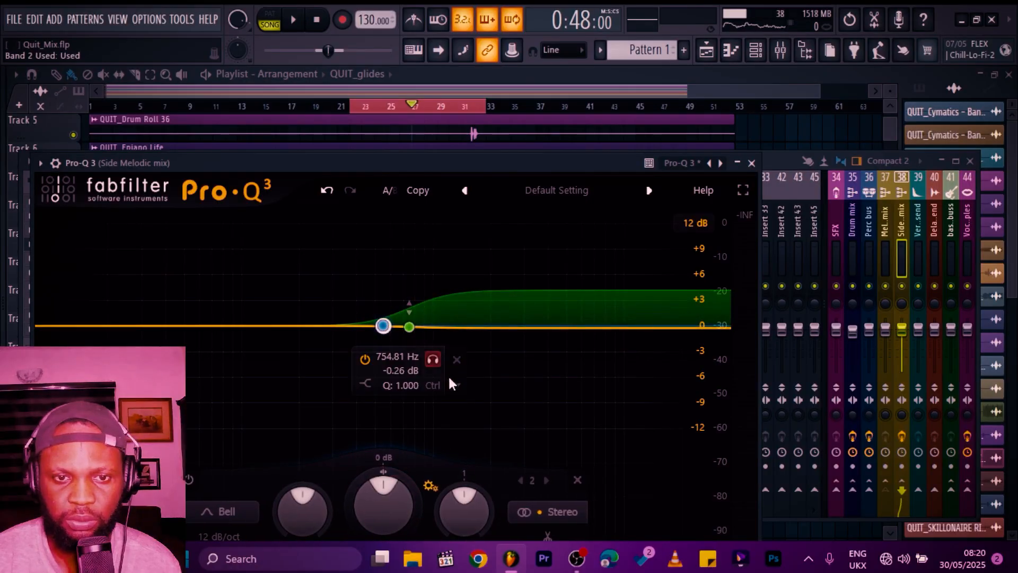
click(455, 384)
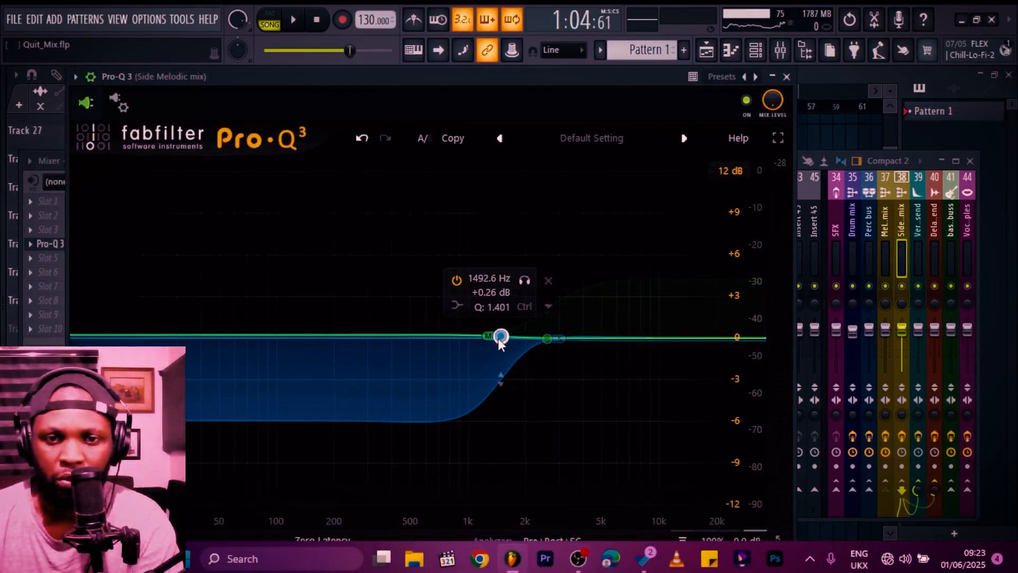
Step: Set the stereo placement of the band at about 1493 Hz to Mid
right_click(499, 340)
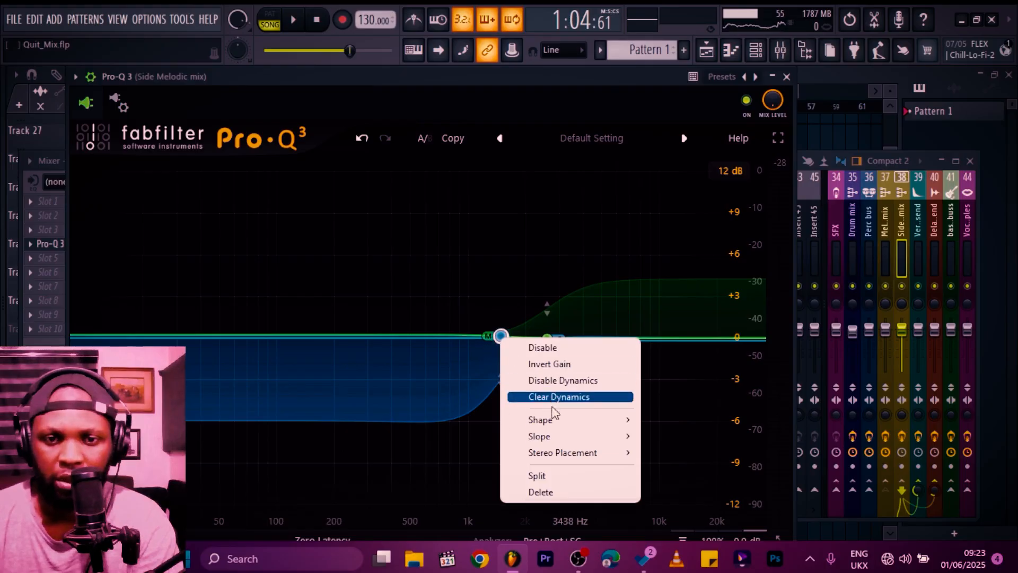
mouse_move(560, 423)
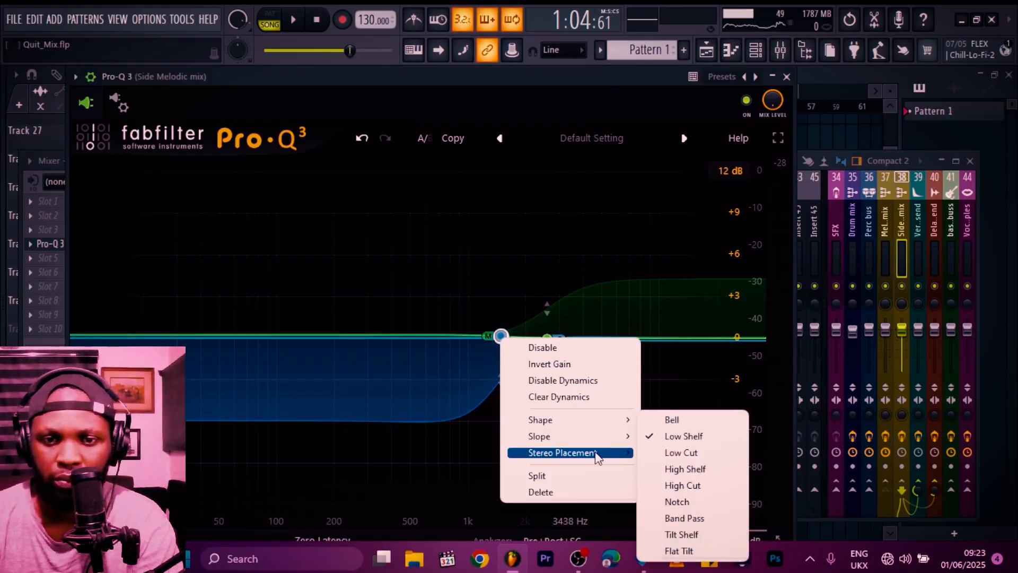
mouse_move(594, 453)
click(682, 500)
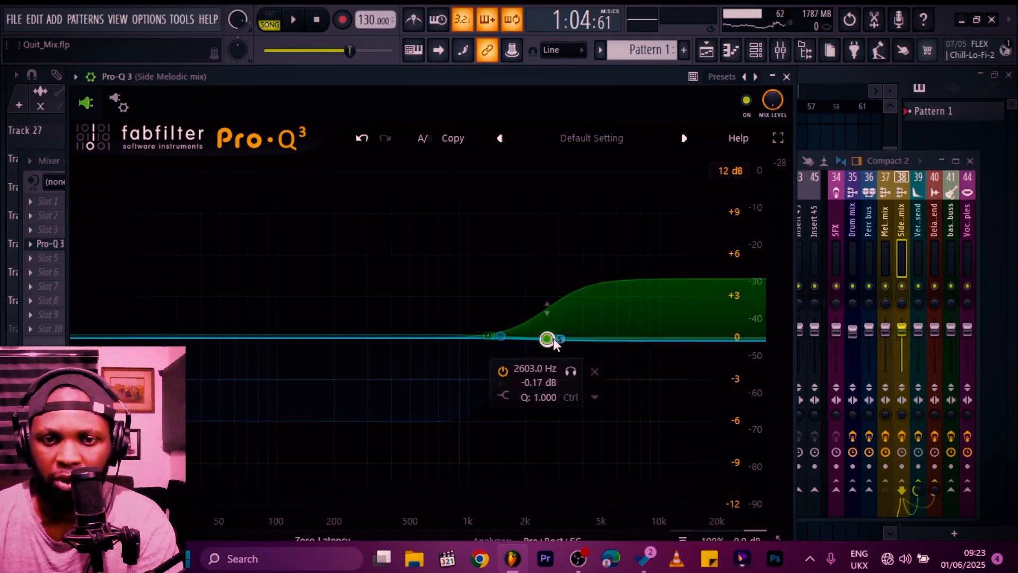
Step: Set the stereo placement of the high shelf band at about 2603 Hz to Side and close the plugin
right_click(554, 343)
mouse_move(640, 455)
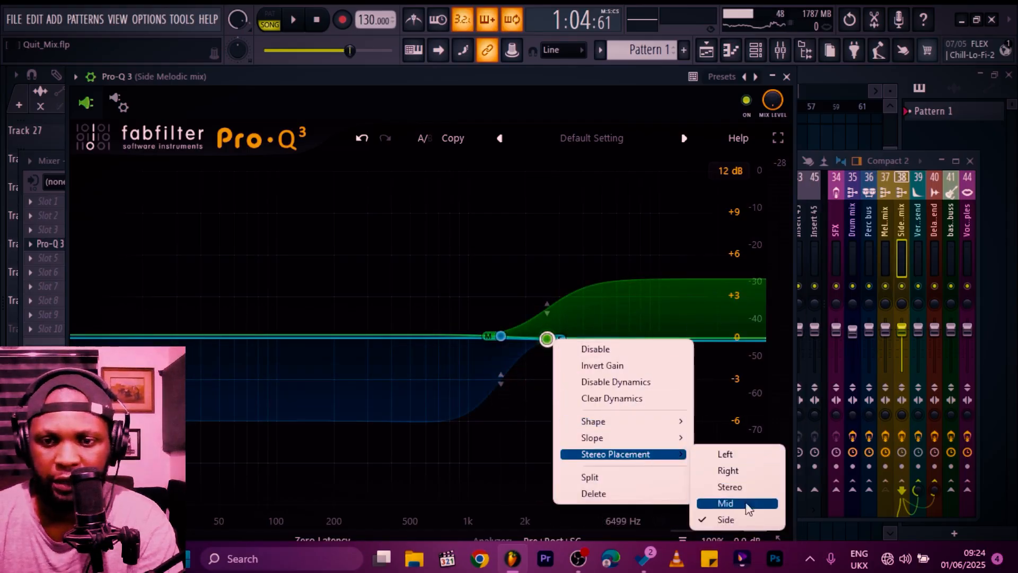
click(739, 518)
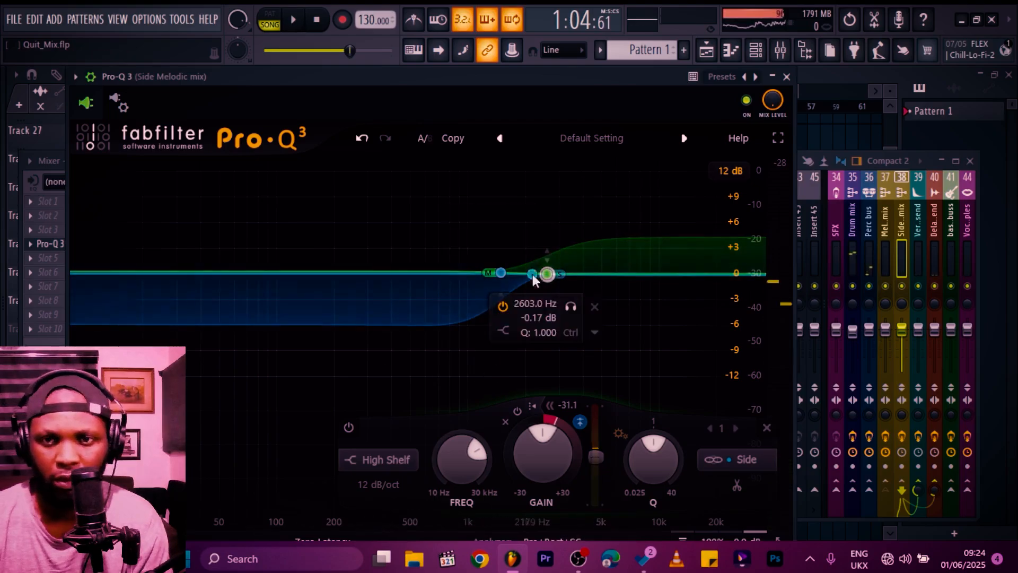
click(786, 78)
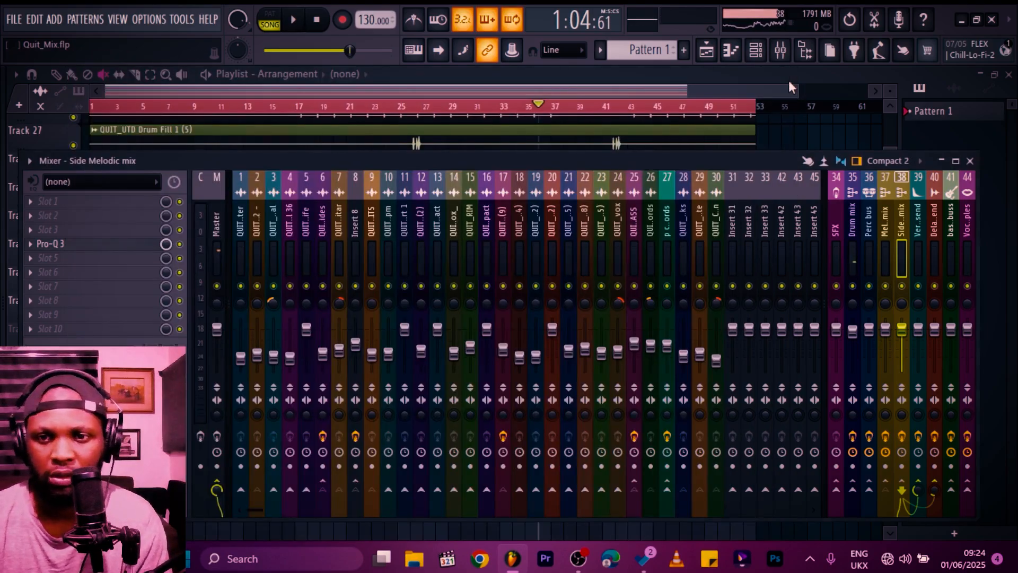
Step: During playback, nudge the master fader and then reset it to its default volume
key(space)
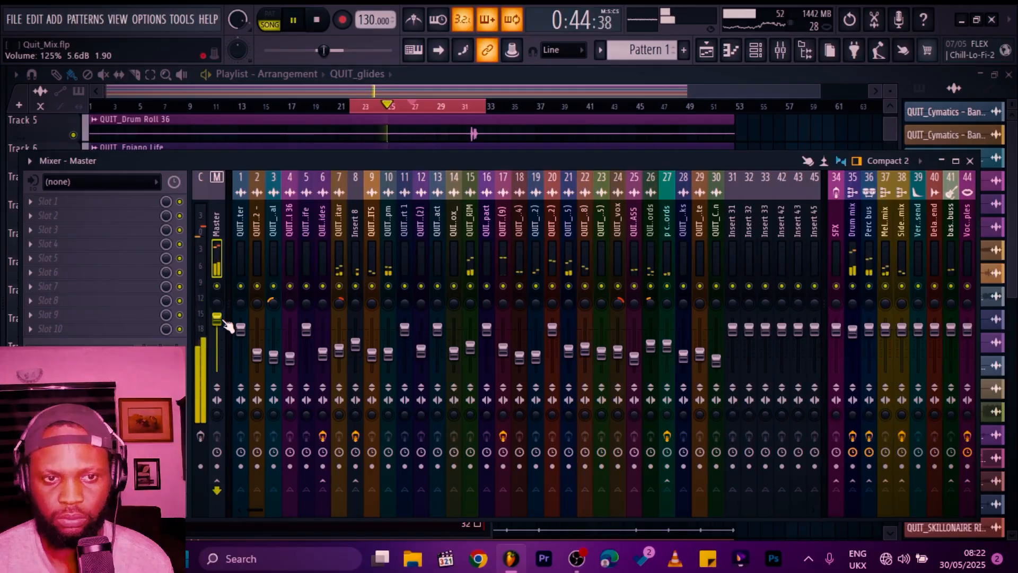
drag(223, 321, 224, 326)
right_click(226, 329)
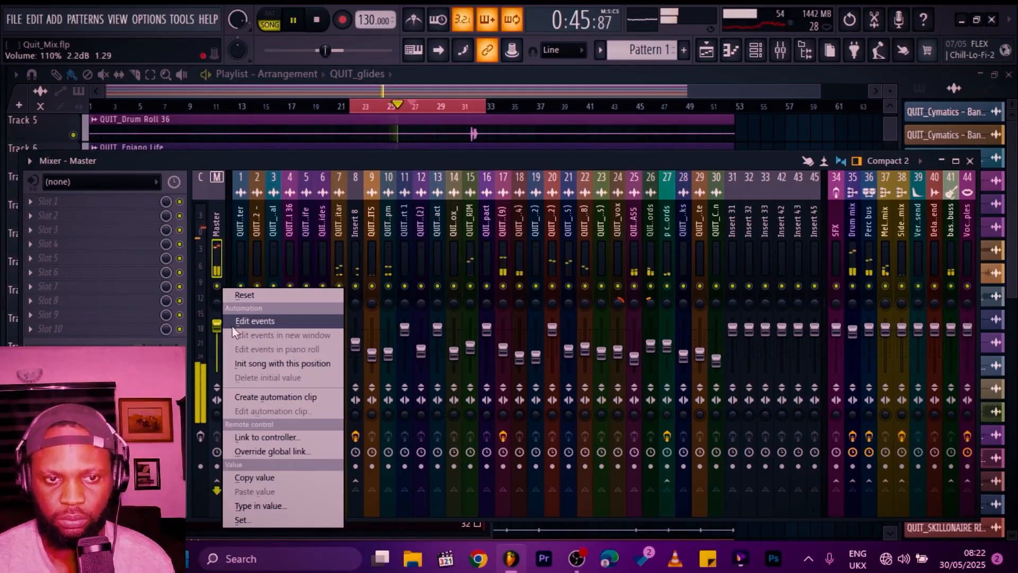
click(246, 295)
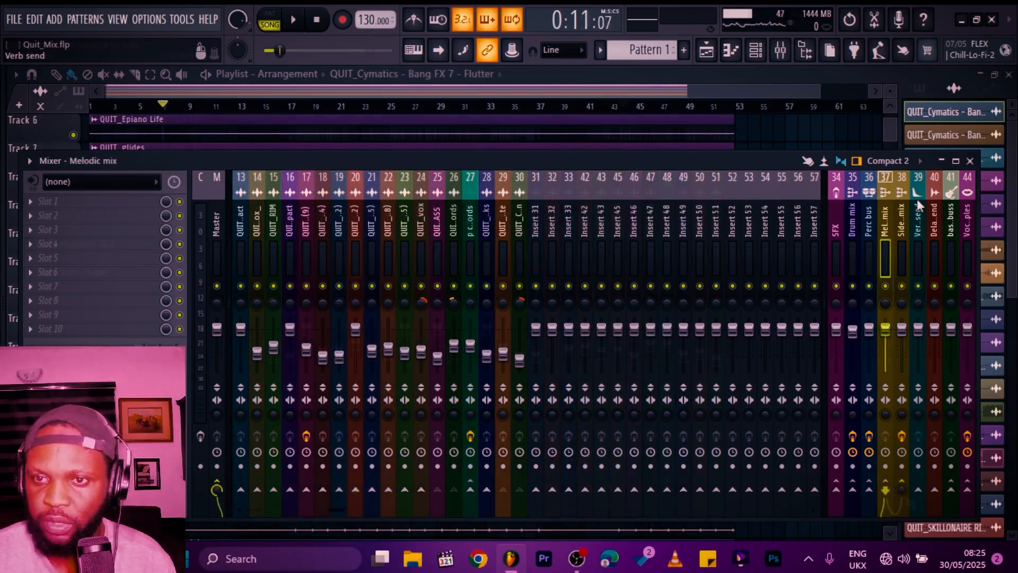
Step: Insert the Pro-R 2 reverb on the Verb send channel
click(919, 199)
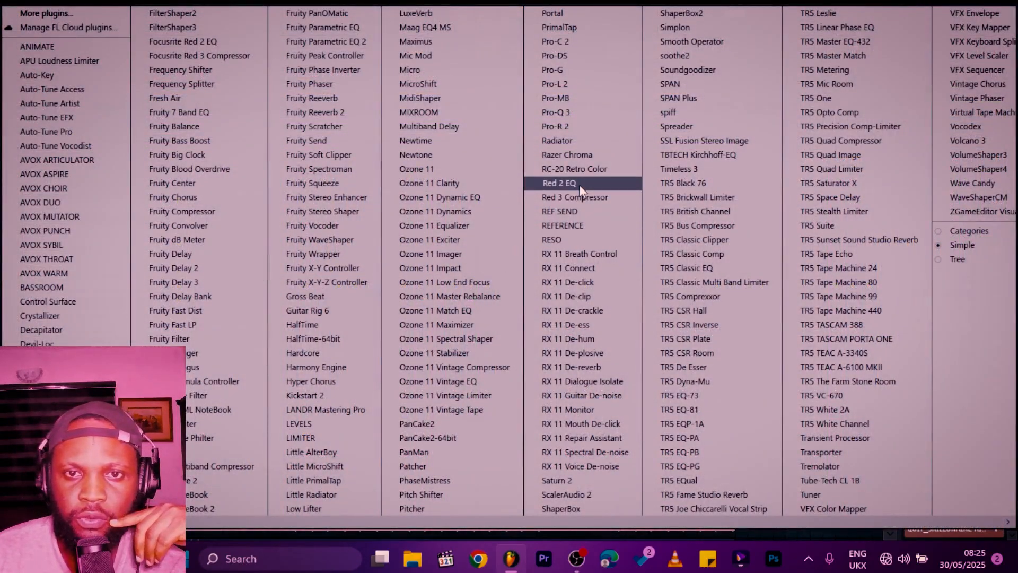
click(583, 127)
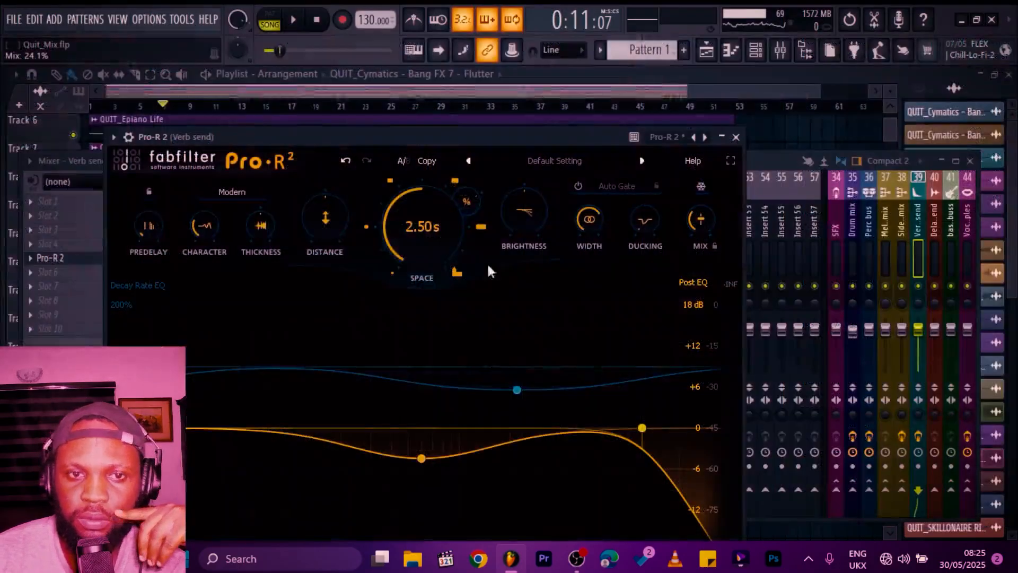
click(736, 137)
Step: Add Fruity parametric EQ 2 to the Verb send channel and load its 40Hz + 18kHz cut preset
click(154, 237)
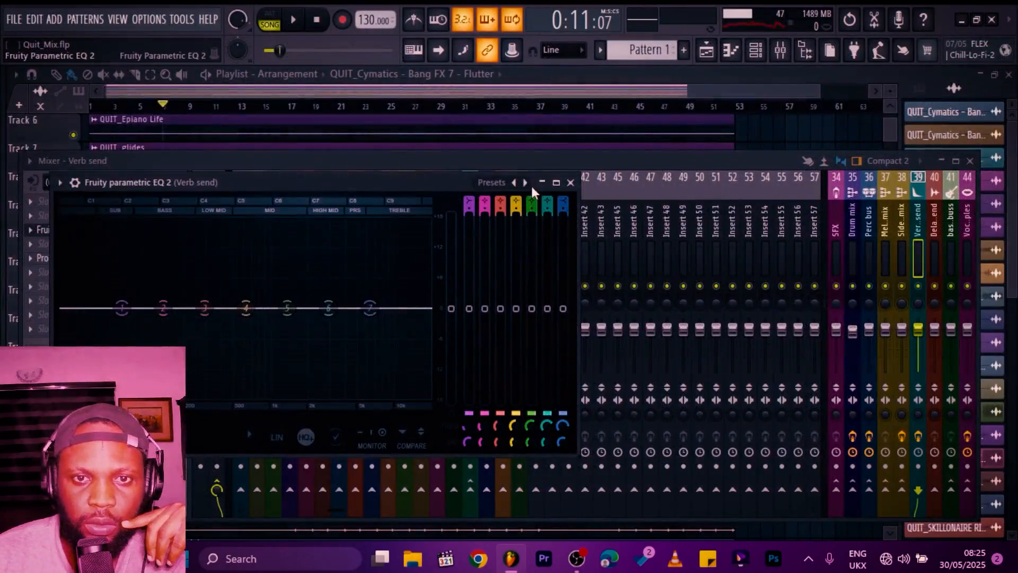
click(530, 185)
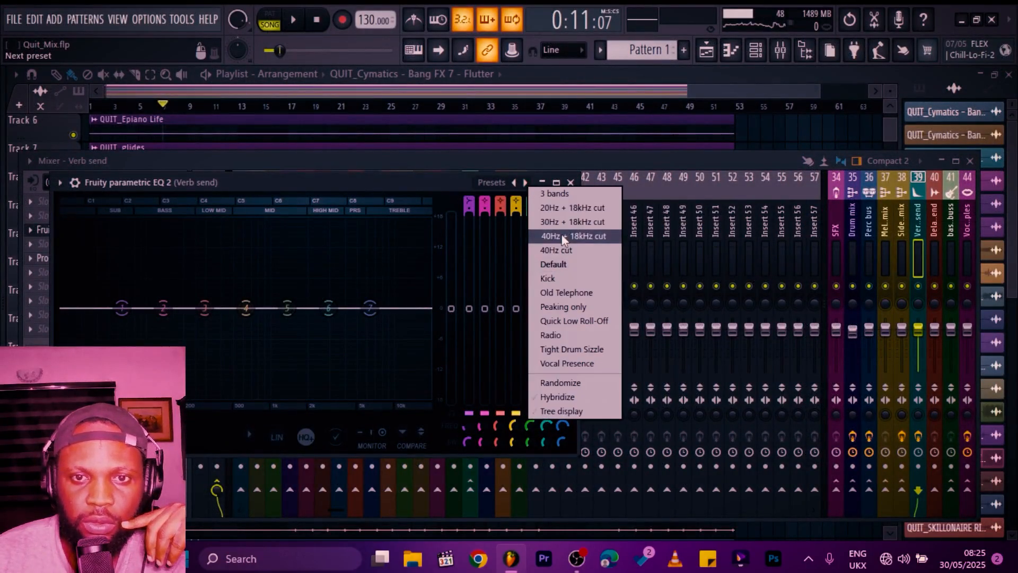
click(563, 236)
click(570, 181)
click(885, 214)
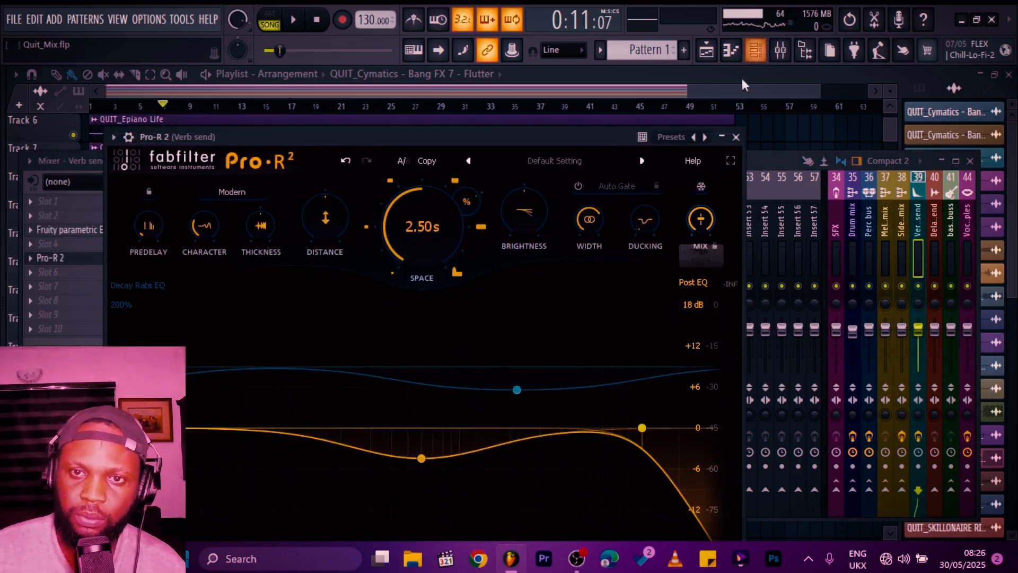
click(736, 137)
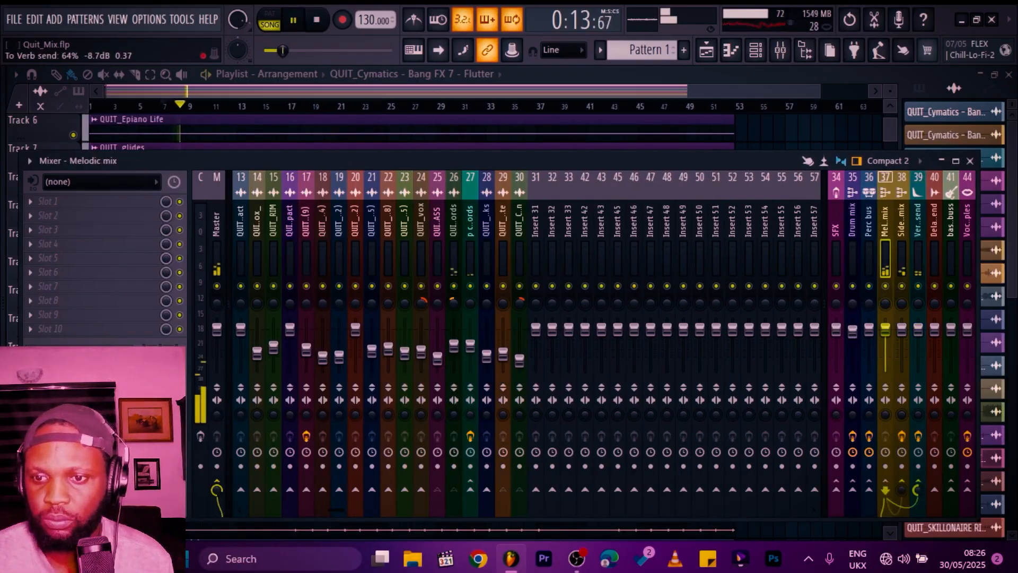
Step: During playback, route the Side Melodic mix and Vocal Samples channels to the Verb send
key(space)
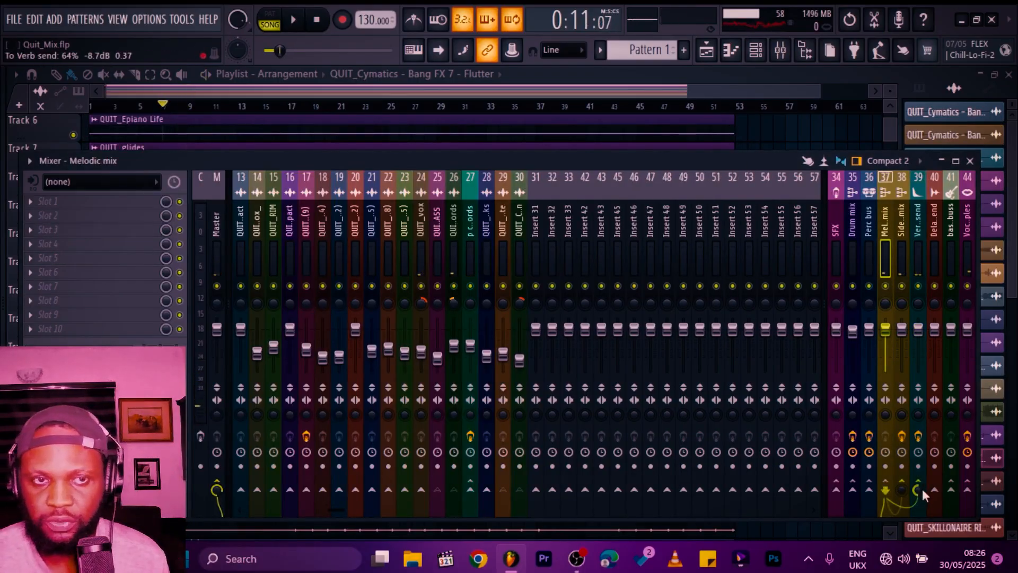
key(space)
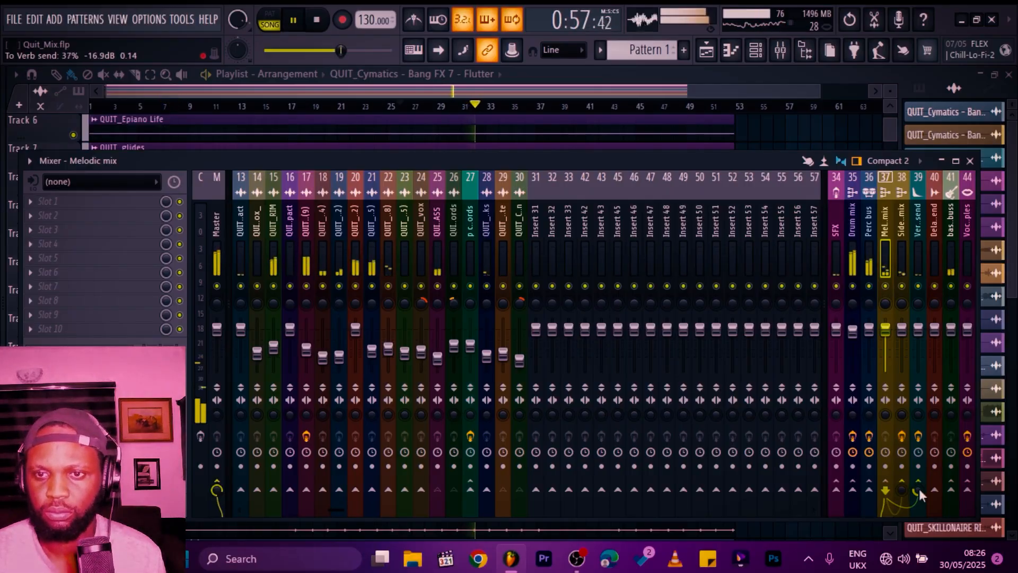
click(903, 233)
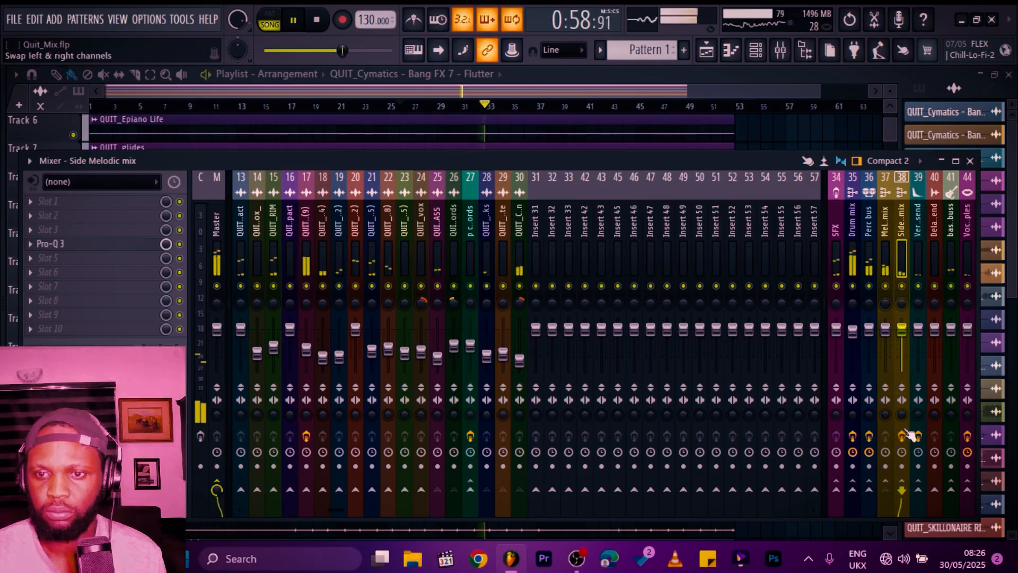
click(918, 490)
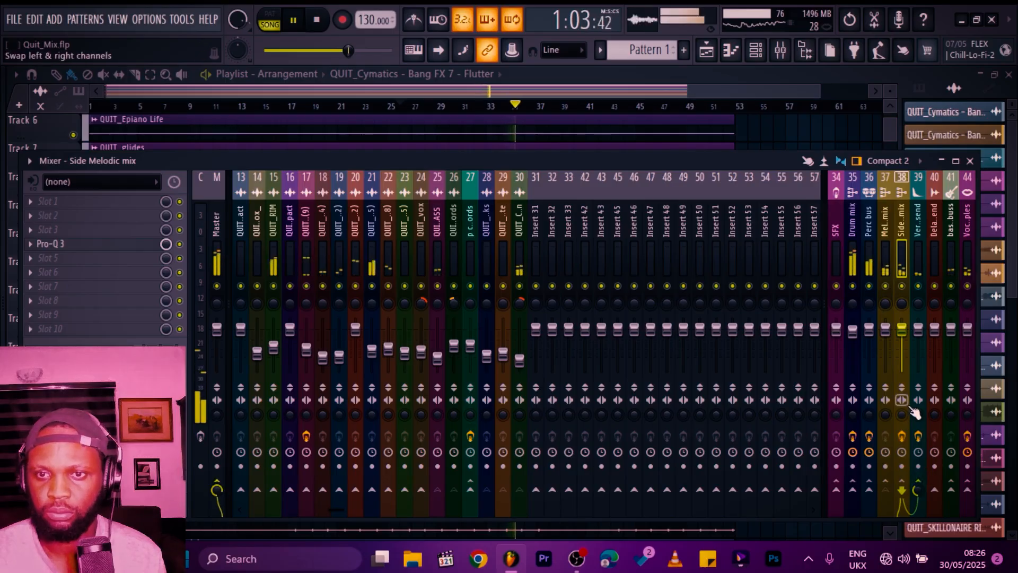
click(967, 236)
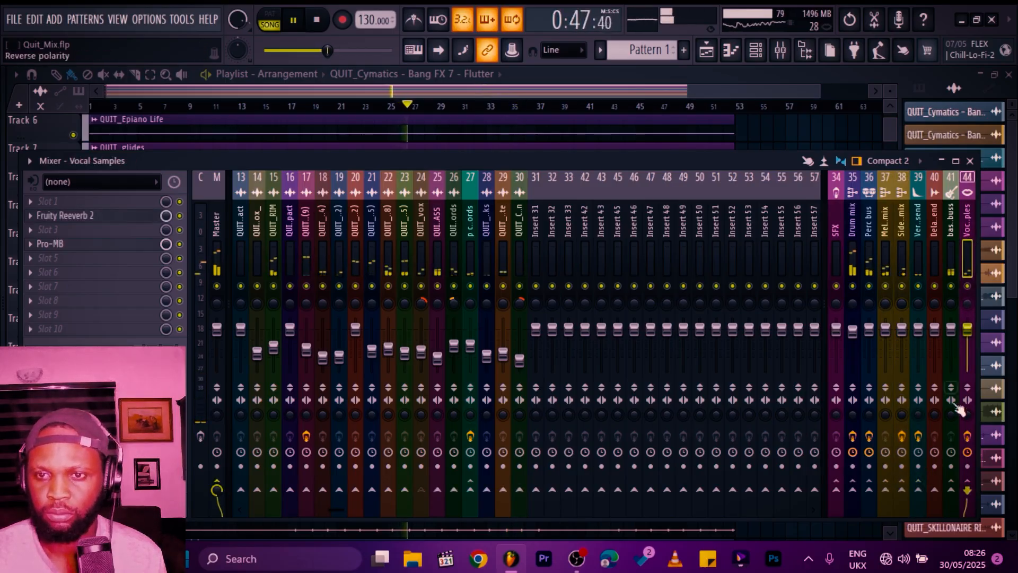
click(920, 490)
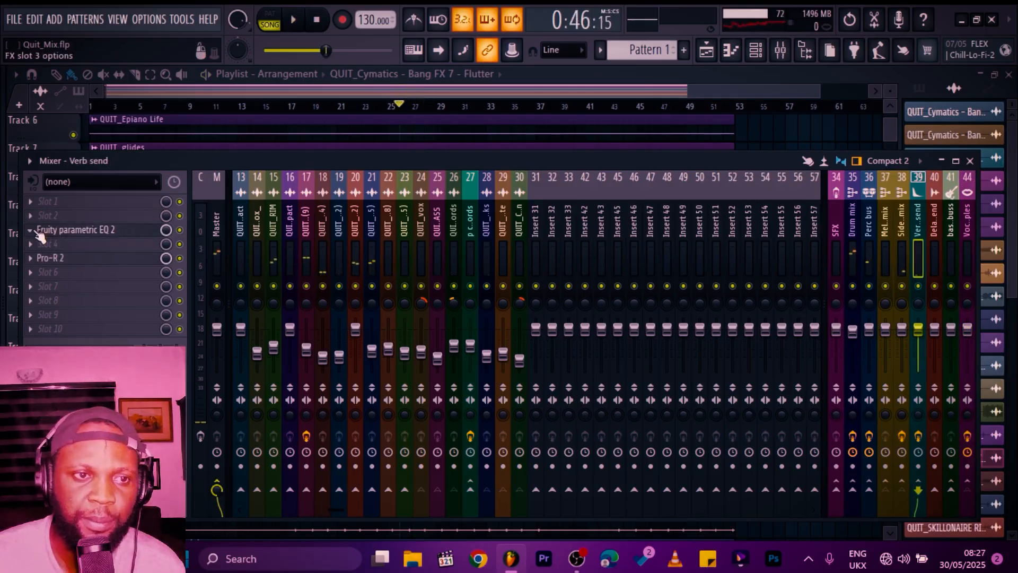
Step: Insert Fruity Delay 3 on the Delay send channel
click(35, 231)
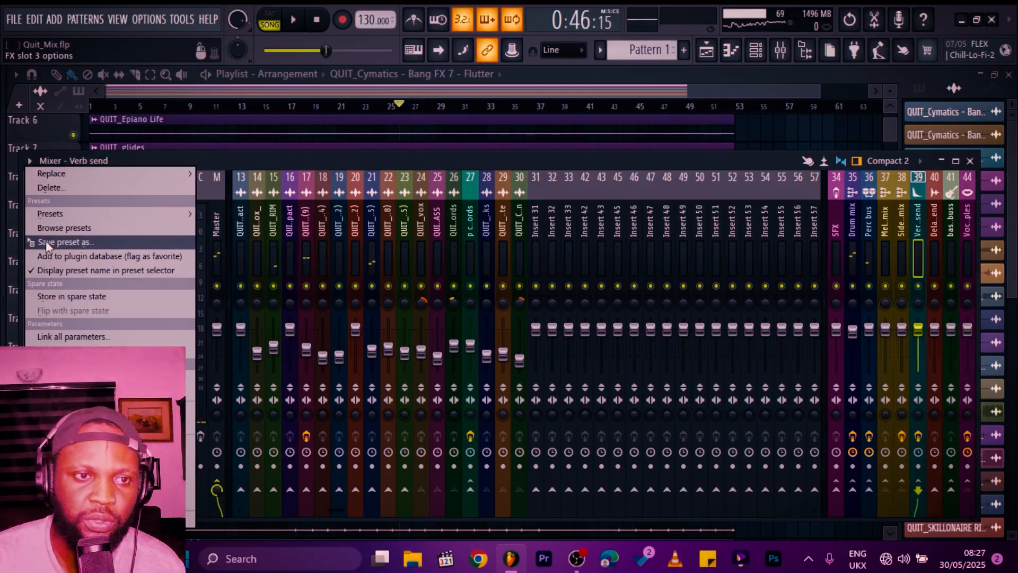
drag(53, 242, 913, 223)
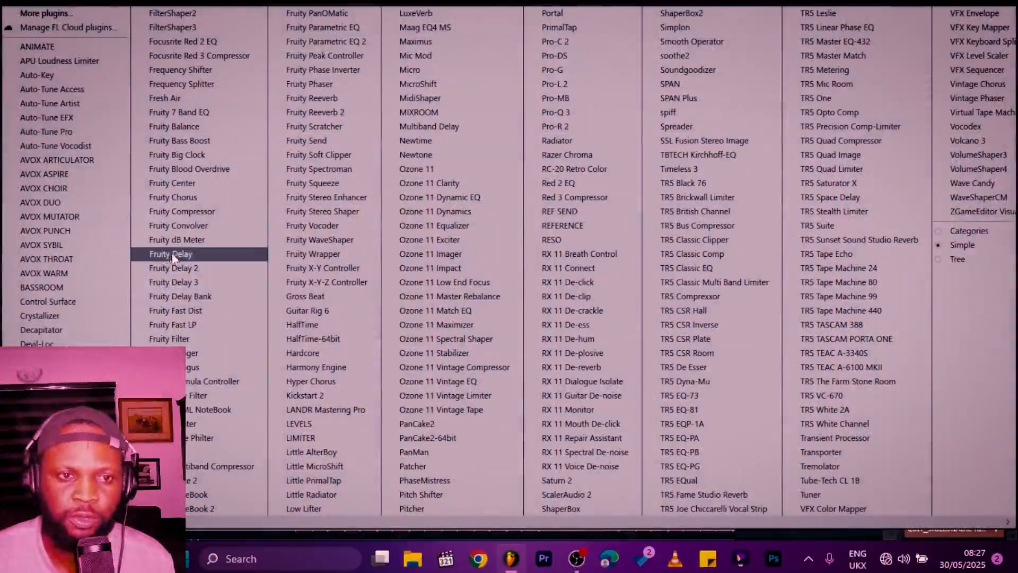
click(174, 277)
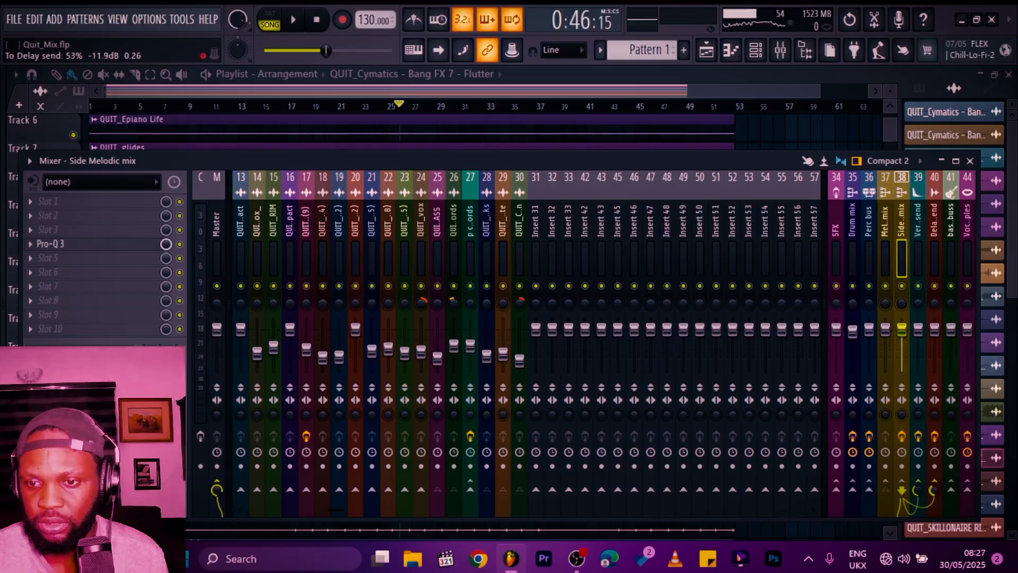
Step: Route the Melodic mix channel to the Delay send
click(886, 210)
click(935, 490)
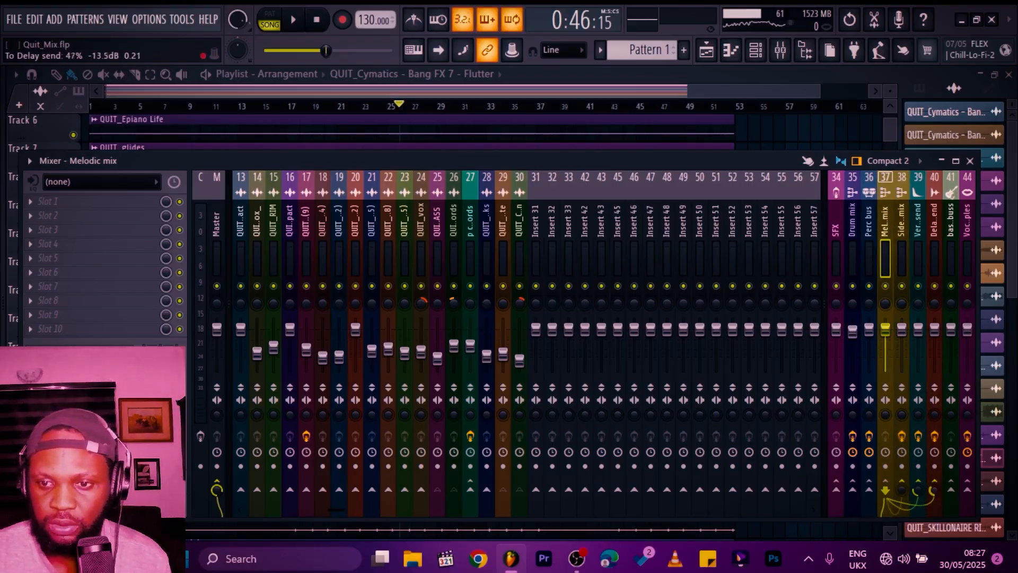
drag(935, 491, 936, 489)
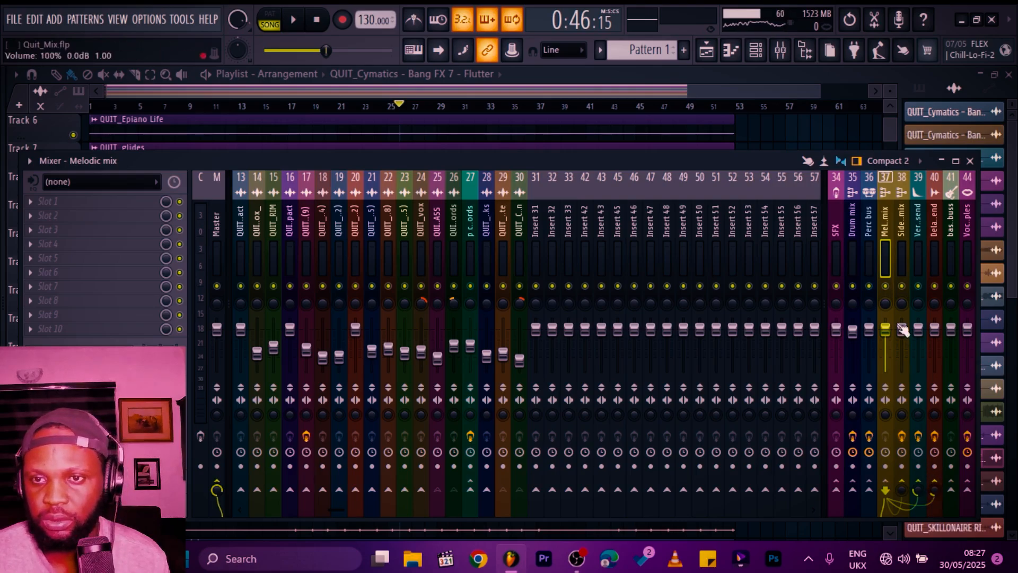
Step: Route the Vocal Samples channel to the Delay send and audition it in playback
click(947, 241)
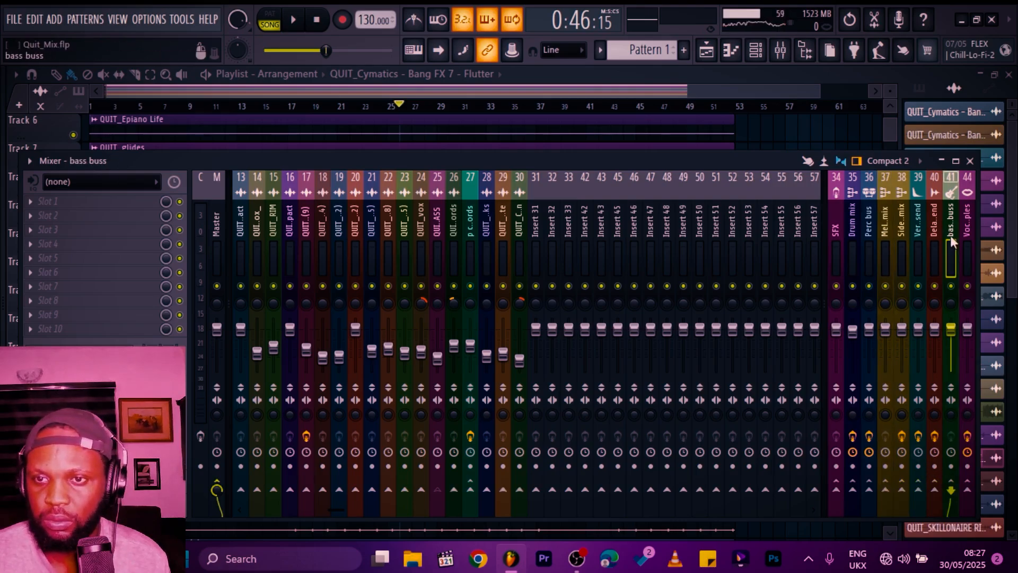
click(960, 255)
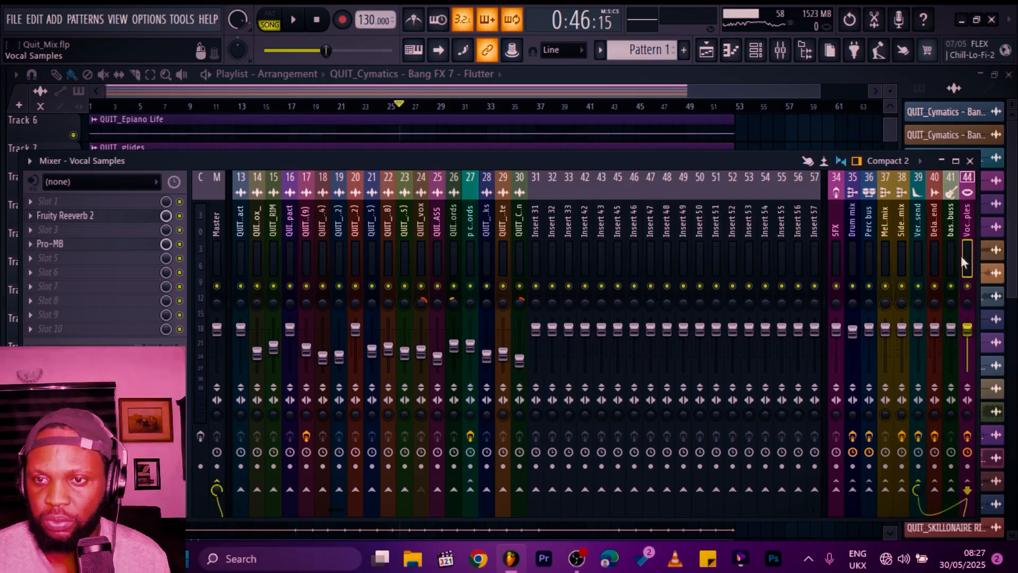
click(934, 488)
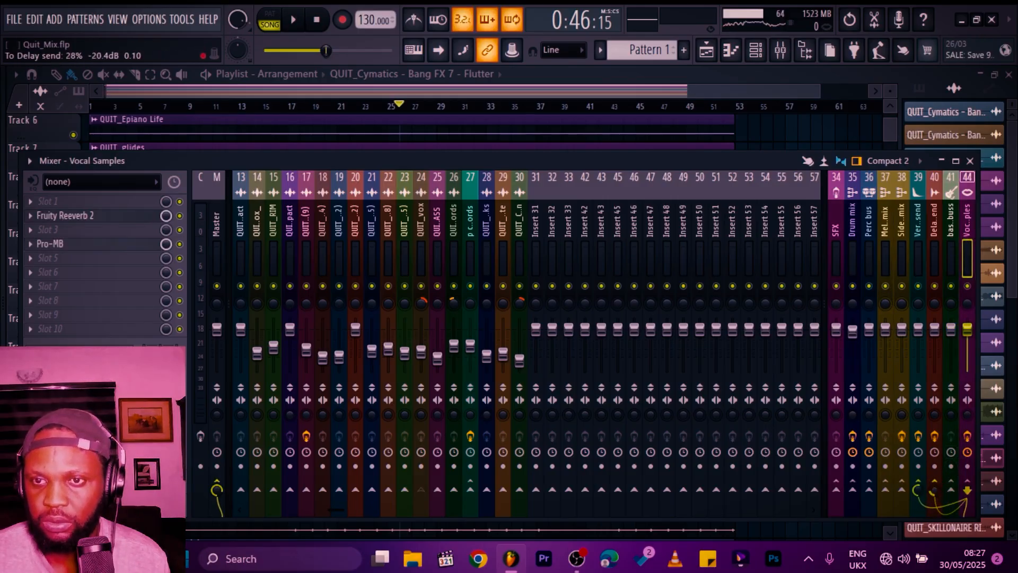
key(space)
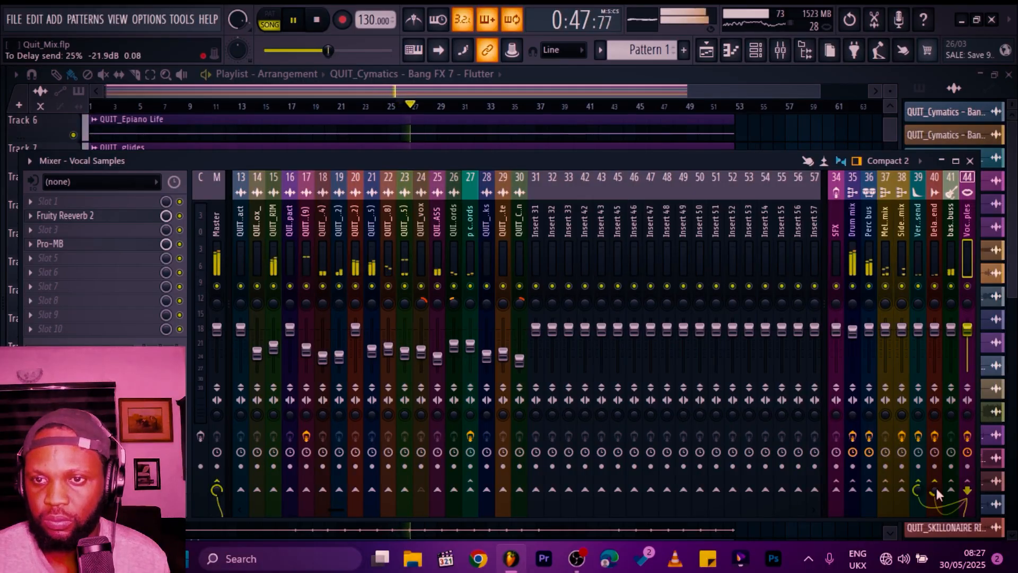
key(space)
Step: Insert Volcano 3 on the Melodic mix channel and load its Audio Enhancer bM preset
click(890, 217)
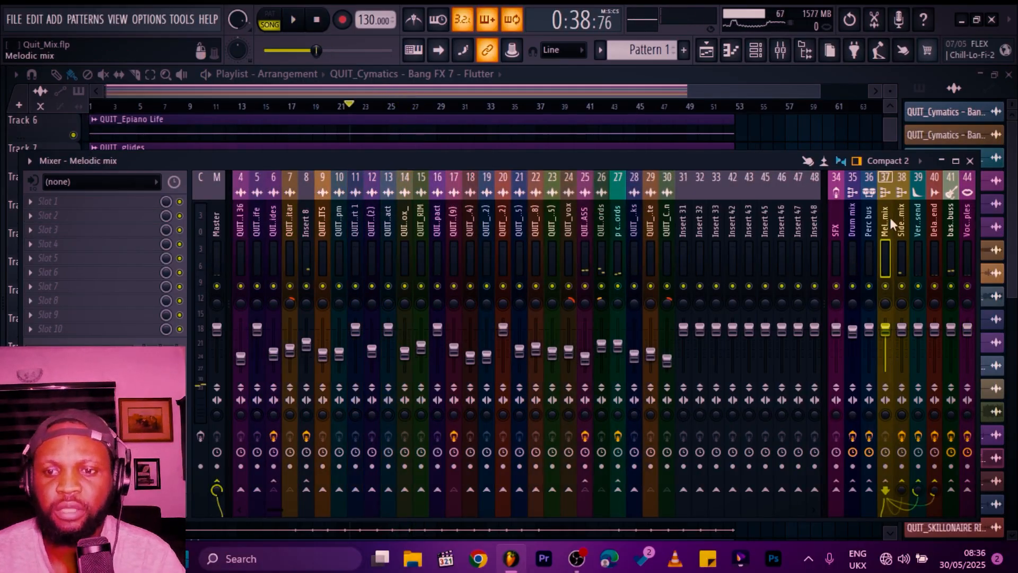
click(114, 248)
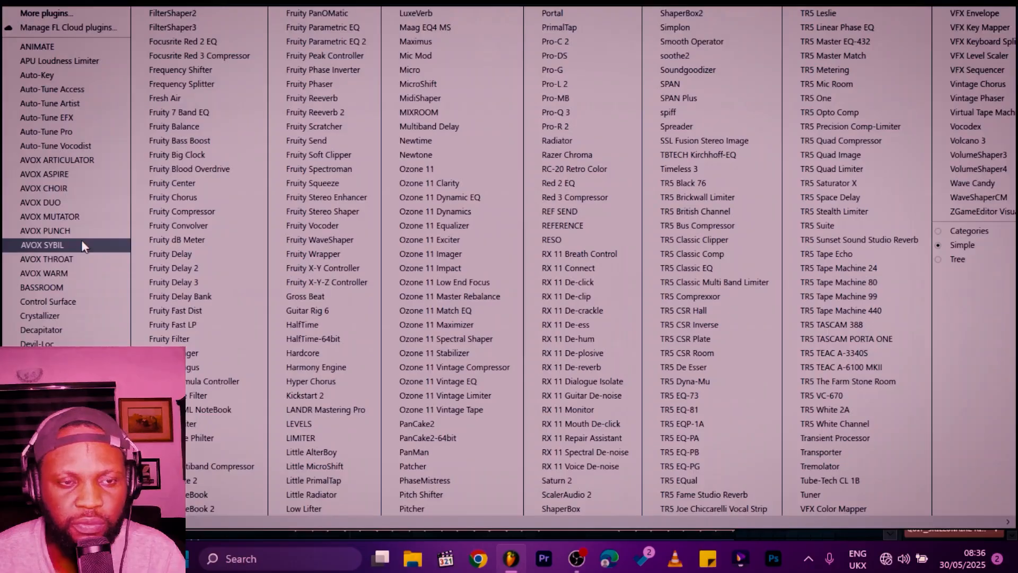
click(81, 239)
drag(425, 286, 494, 137)
click(654, 154)
mouse_move(658, 171)
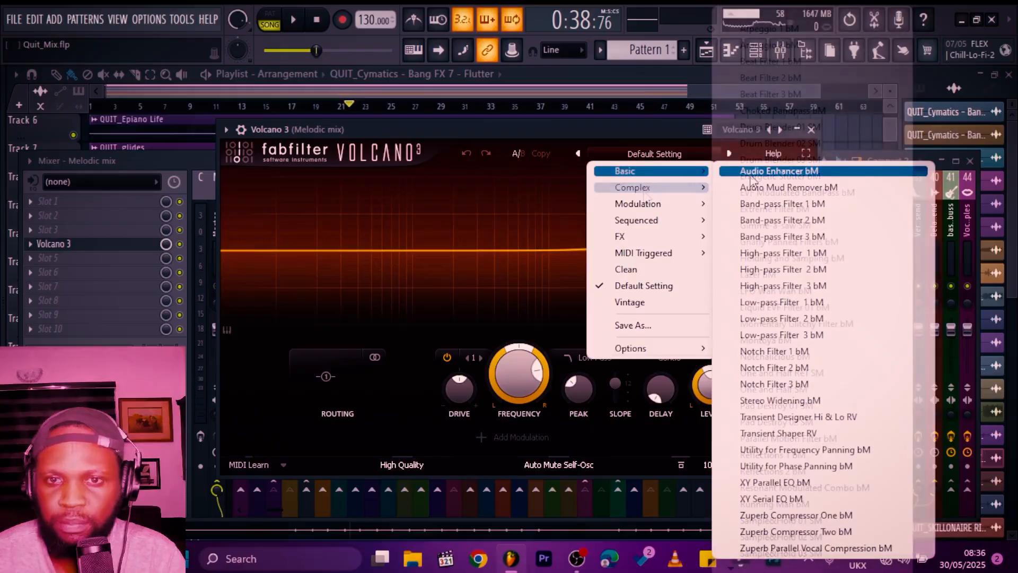
click(750, 172)
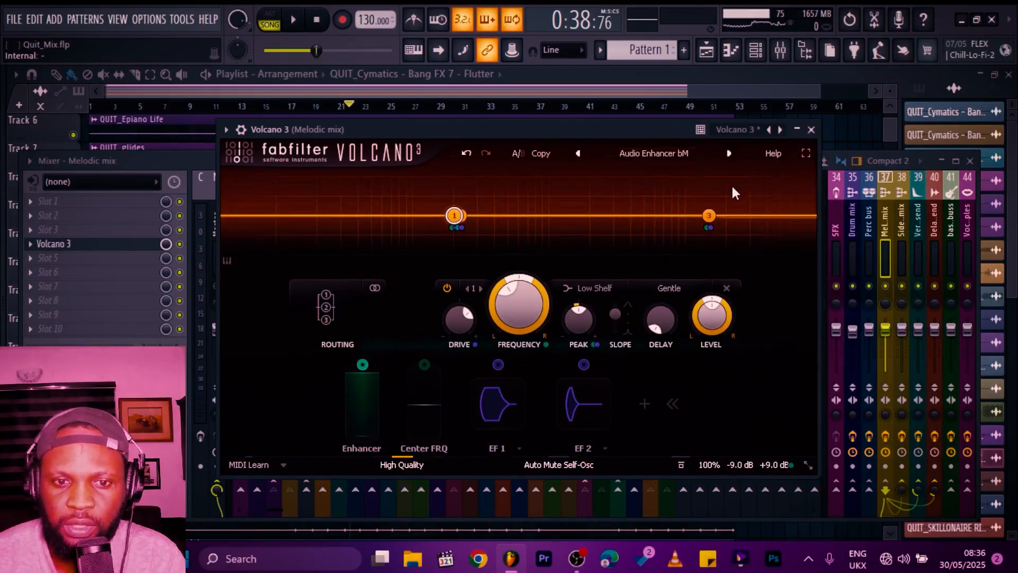
click(811, 129)
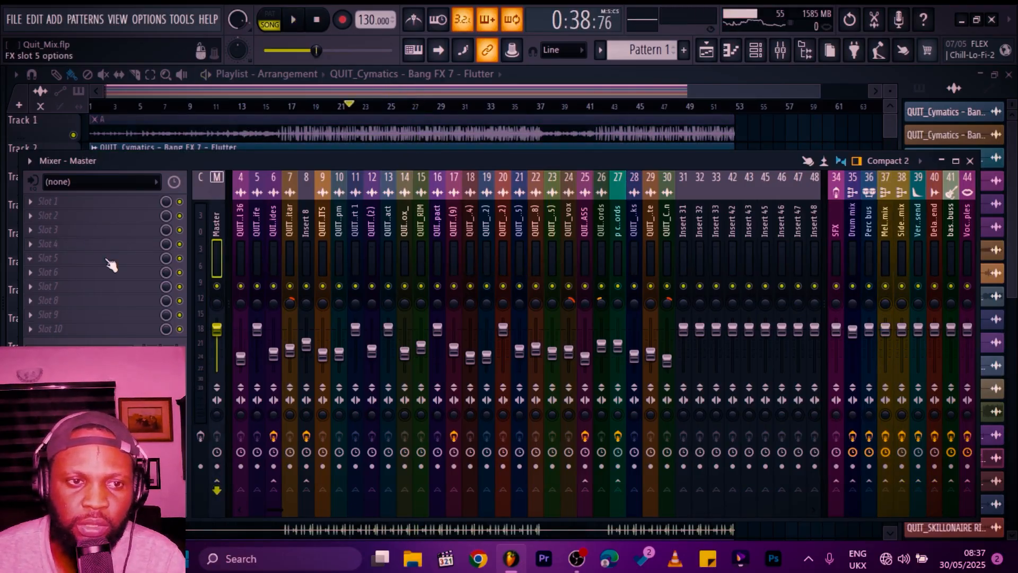
Step: Add Fruity Limiter to the last effect slot of the Master channel
click(54, 301)
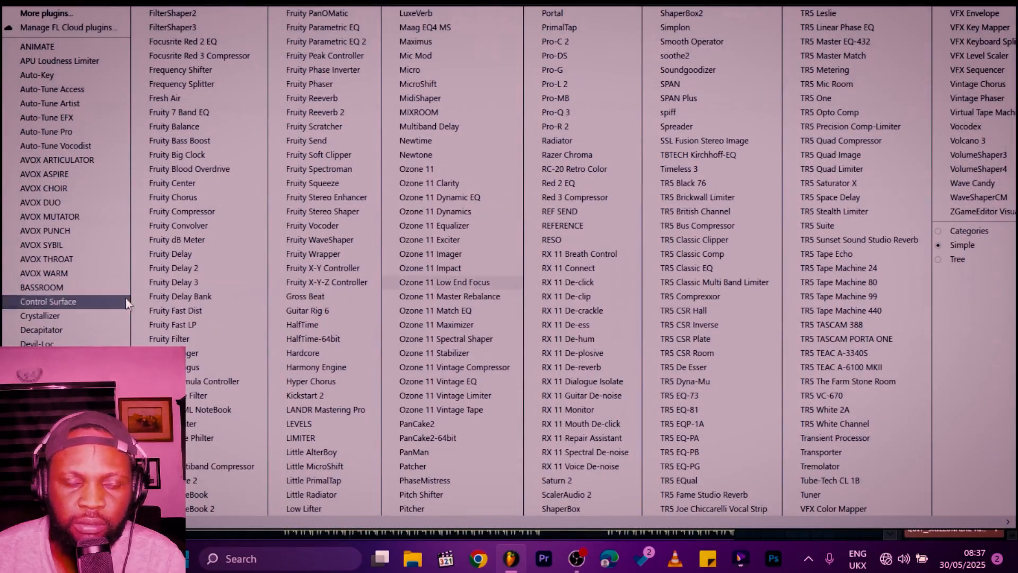
click(429, 282)
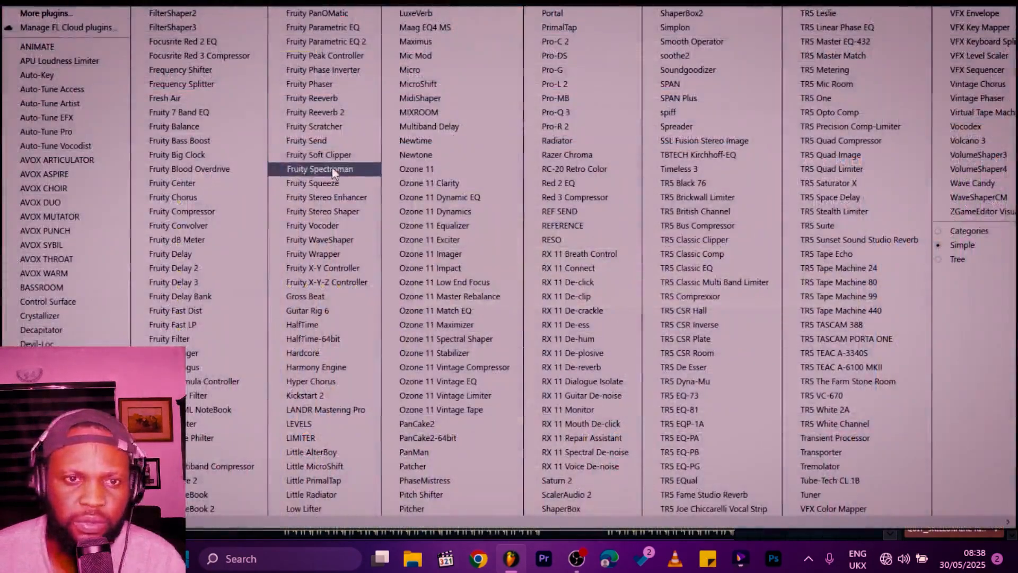
click(318, 154)
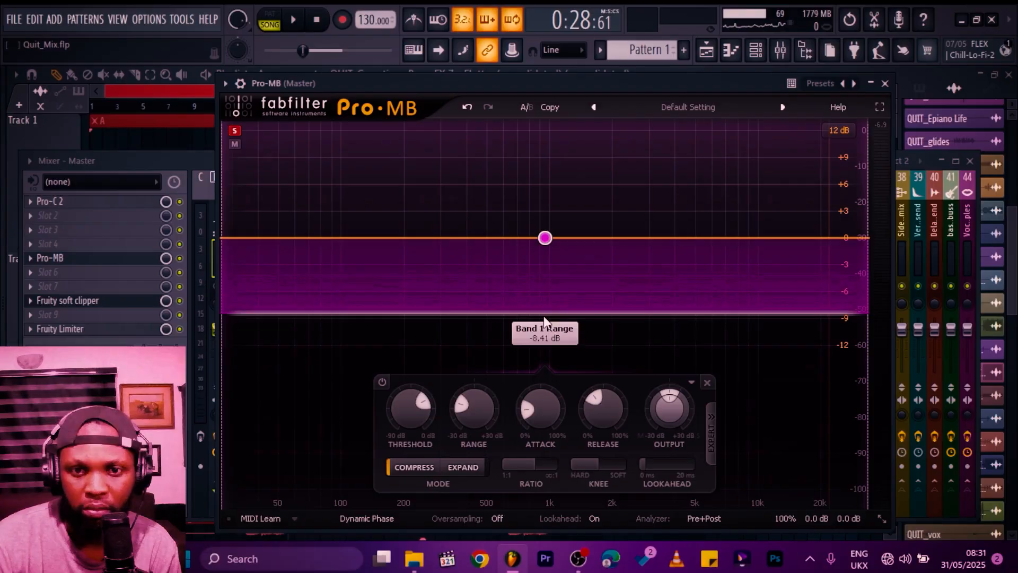
Step: Nudge the Master Pro-MB band range and load the M-S Parallel Glue bM preset in Pro-C 2, then play
drag(463, 426, 464, 417)
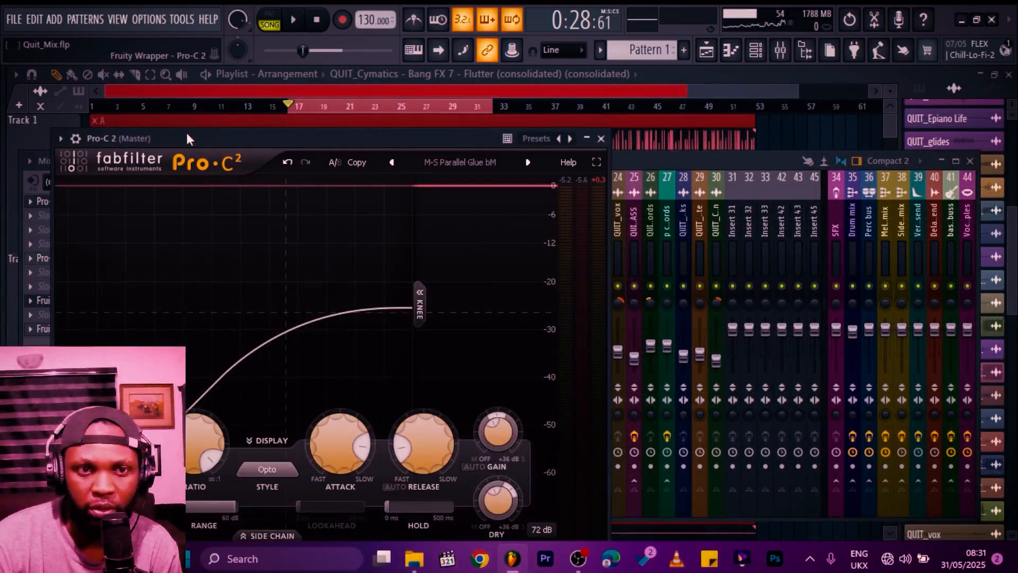
drag(187, 134, 277, 107)
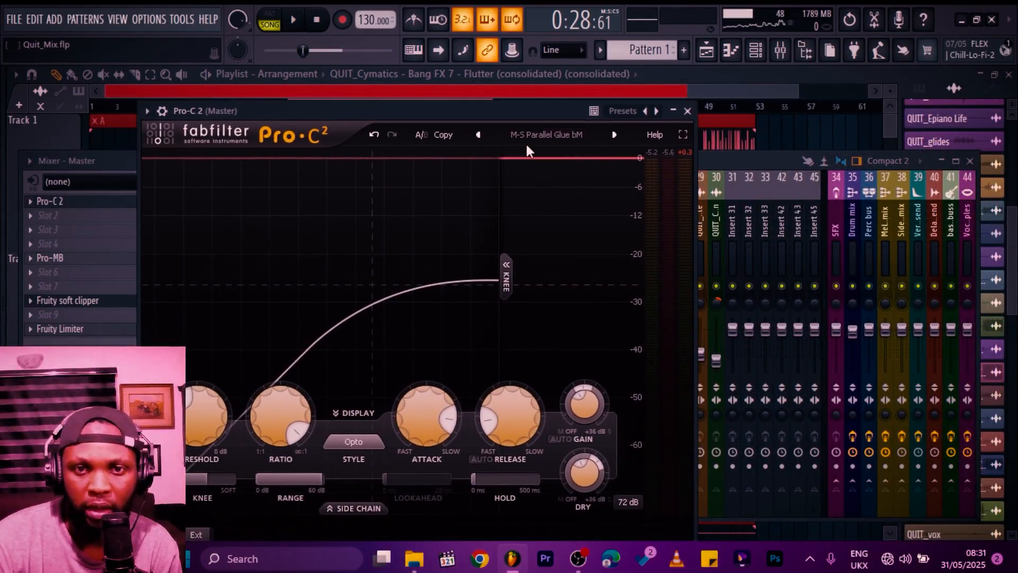
click(563, 135)
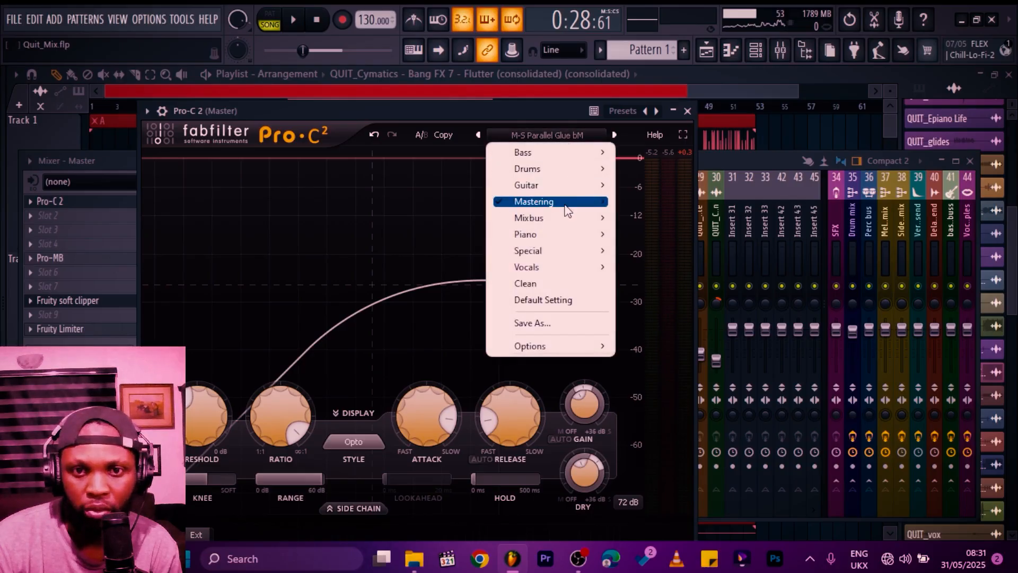
mouse_move(551, 202)
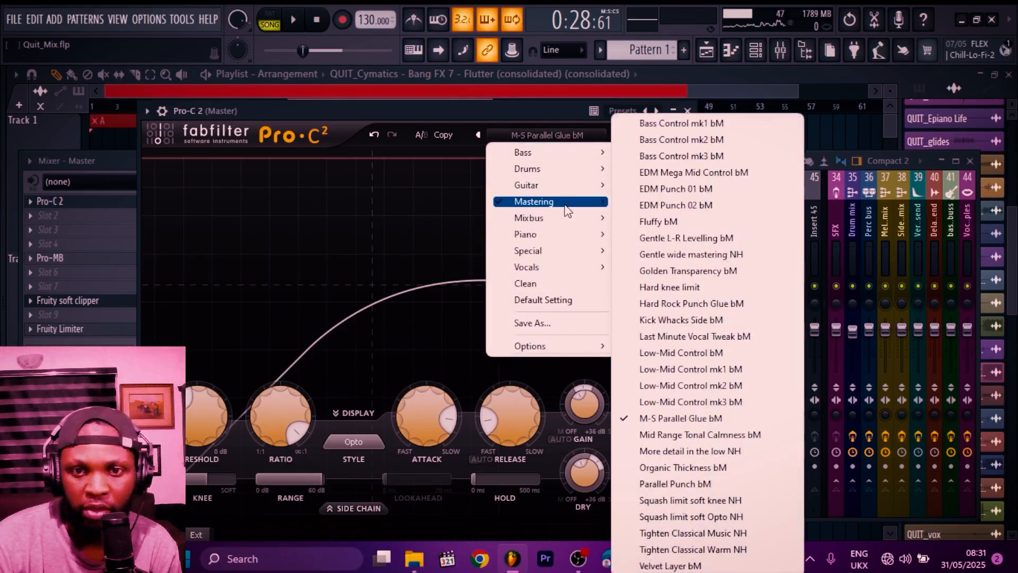
click(729, 422)
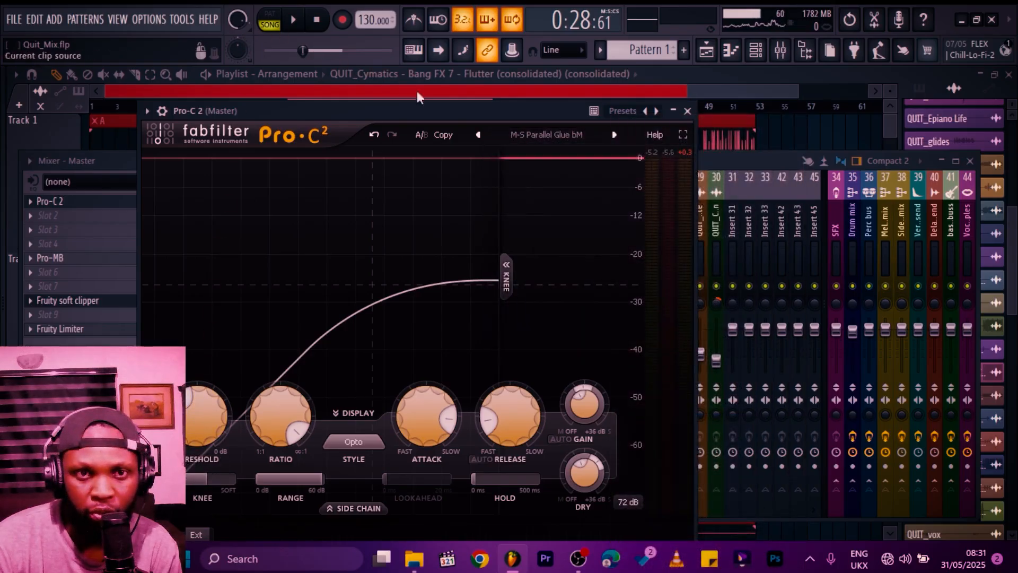
click(293, 21)
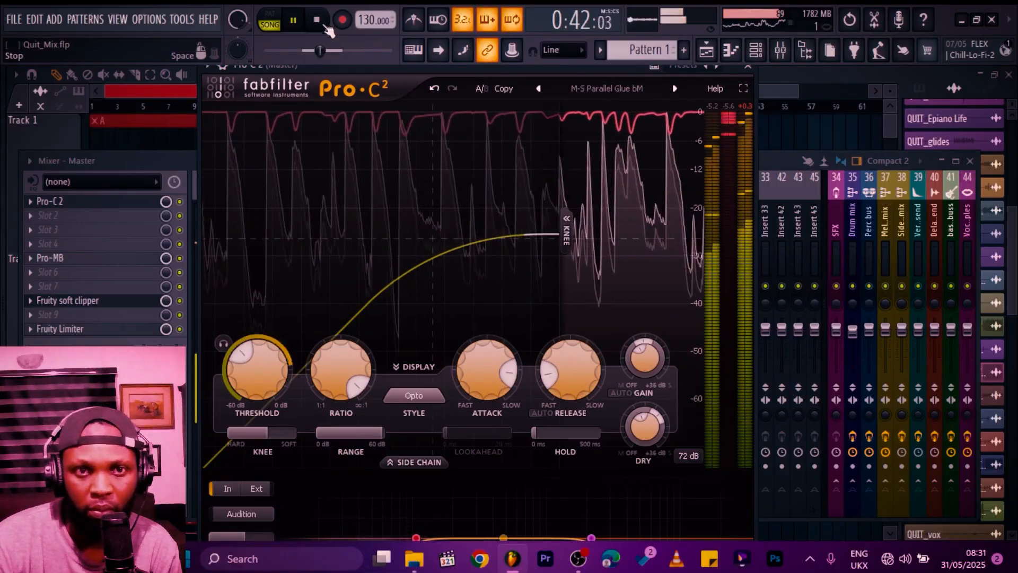
key(space)
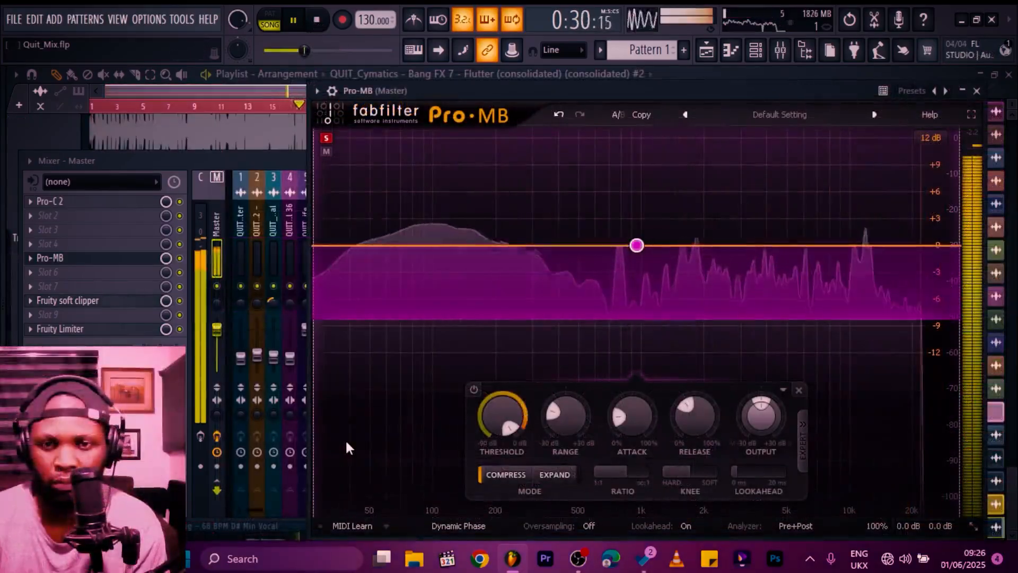
Step: Set the Master Pro-MB Band 1 threshold to 0.00 dB while listening
drag(506, 417, 507, 422)
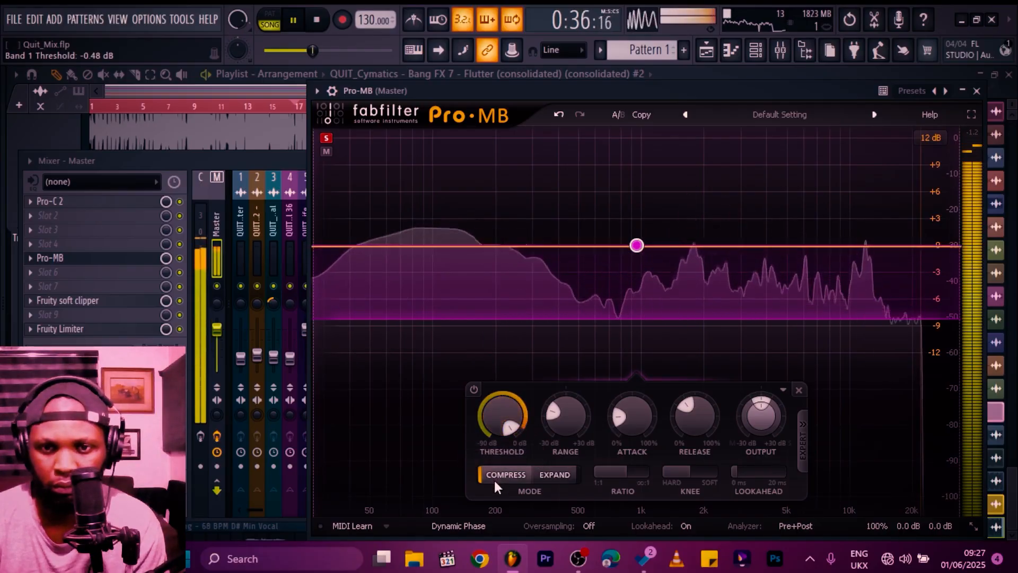
drag(499, 421, 503, 410)
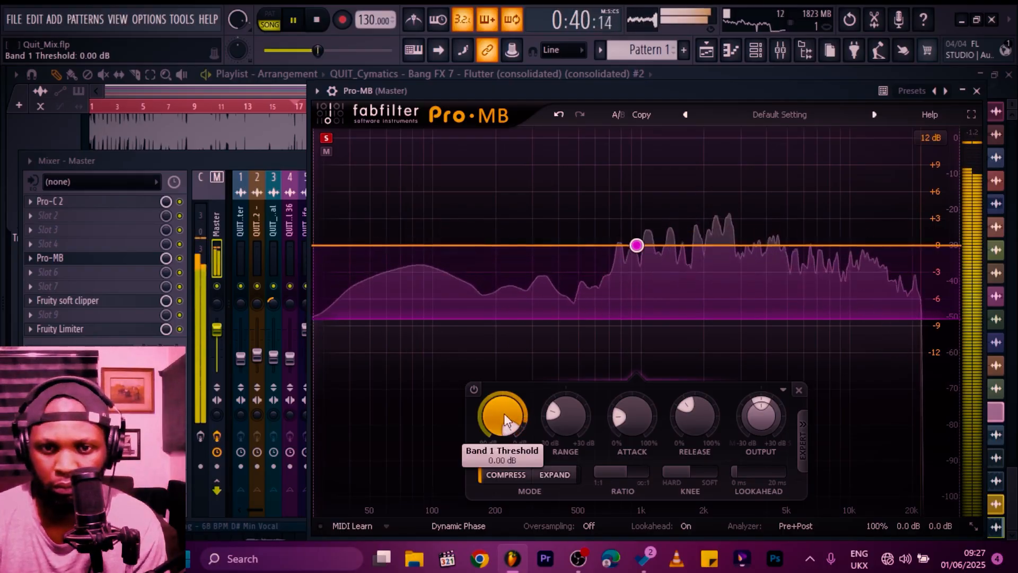
key(space)
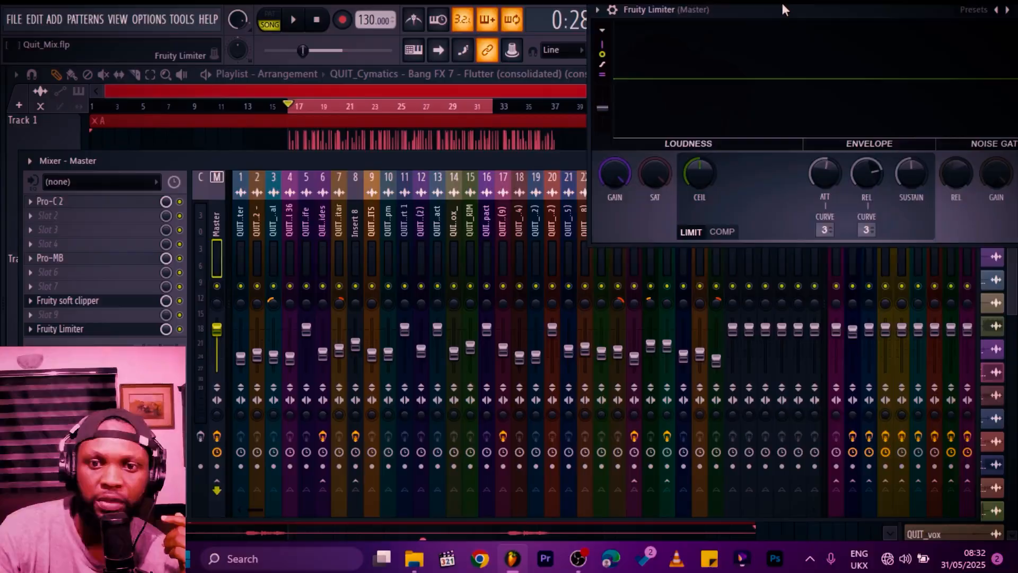
Step: During playback, adjust the Master Fruity Limiter's attack and release and set the Fruity soft clipper post gain to 57%
drag(781, 5, 710, 175)
click(67, 300)
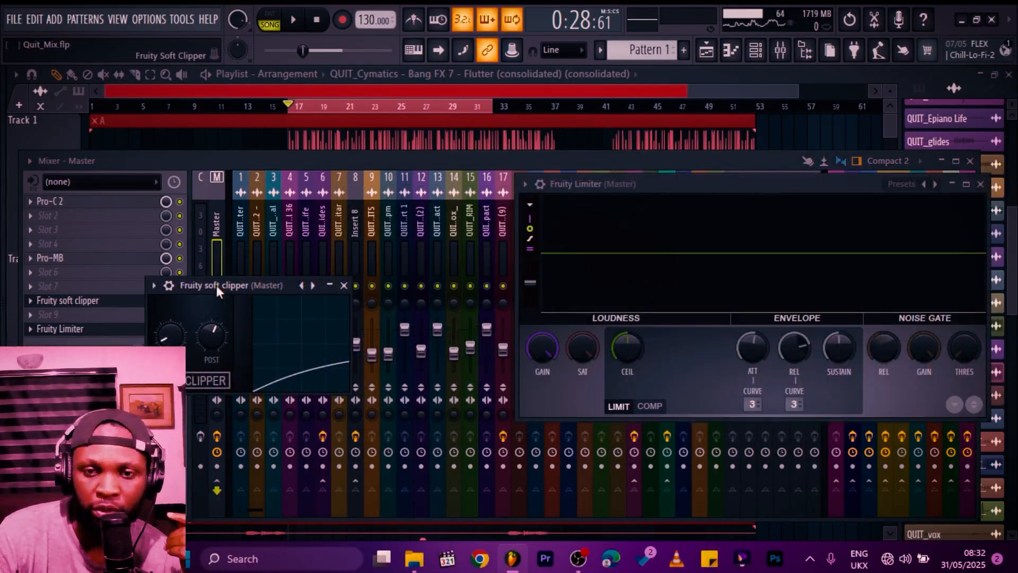
click(298, 20)
drag(692, 187, 602, 159)
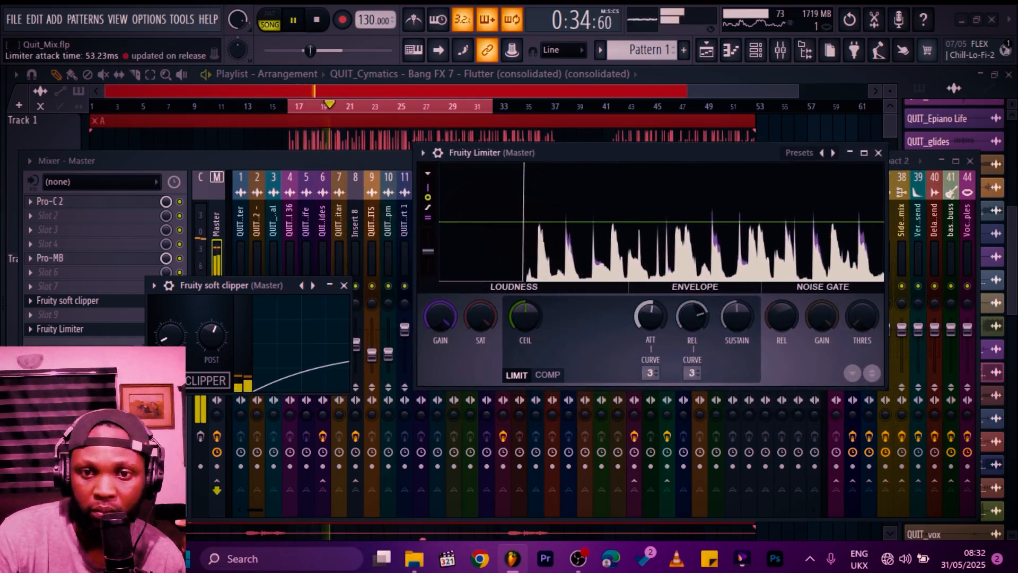
drag(654, 313, 655, 317)
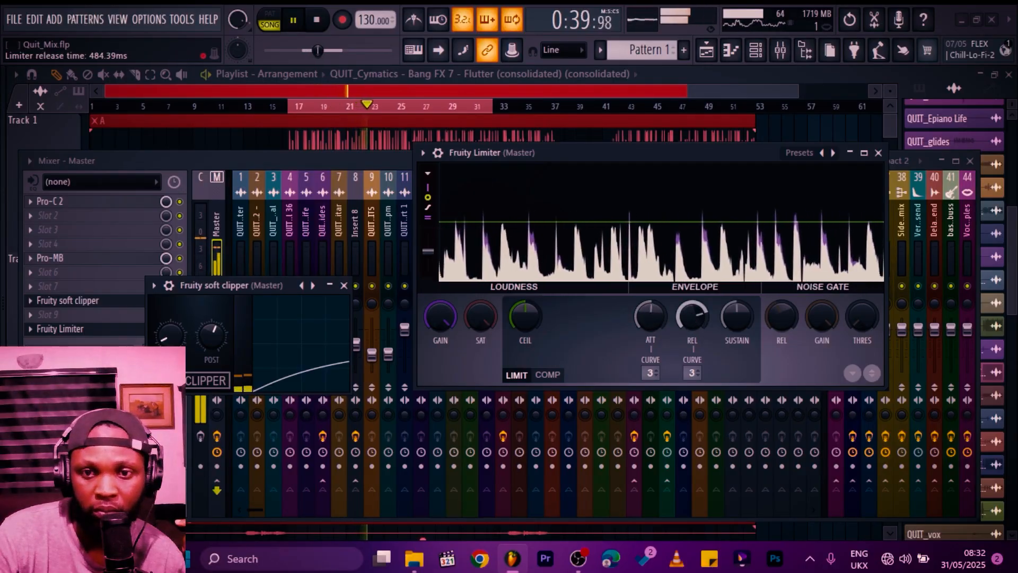
drag(692, 317, 692, 310)
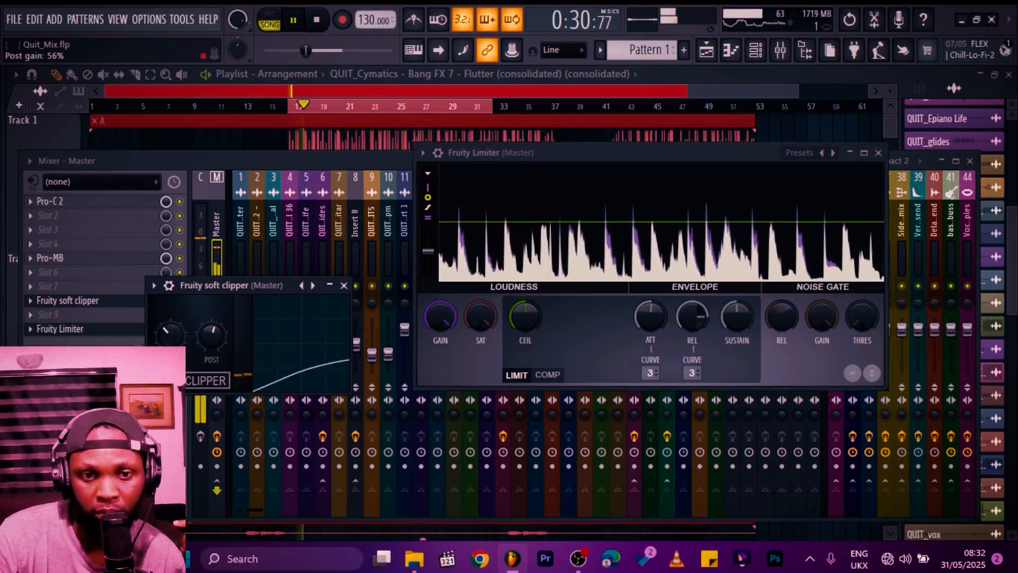
drag(211, 335, 211, 332)
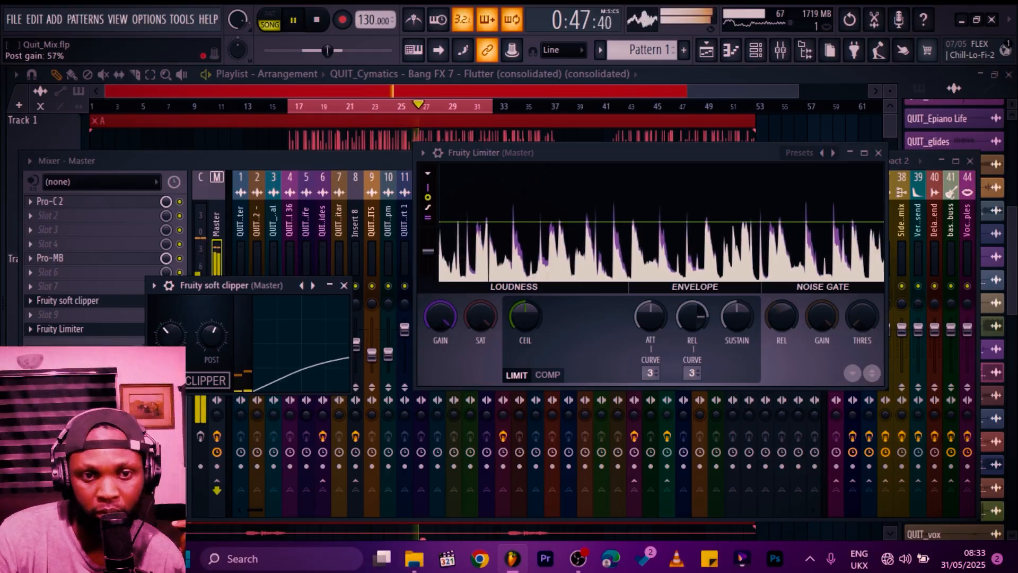
drag(212, 335, 176, 336)
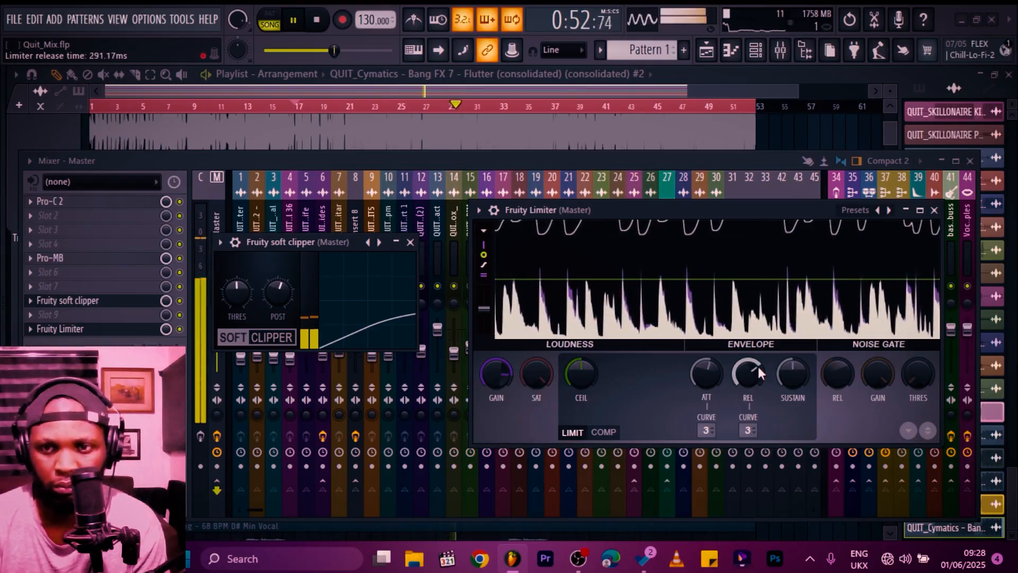
Step: Fine-tune the Fruity Limiter's attack, sustain and release knobs, then close the limiter window
drag(716, 366, 716, 384)
drag(715, 368, 716, 354)
mouse_move(789, 376)
mouse_down()
mouse_move(789, 403)
mouse_move(791, 378)
mouse_up()
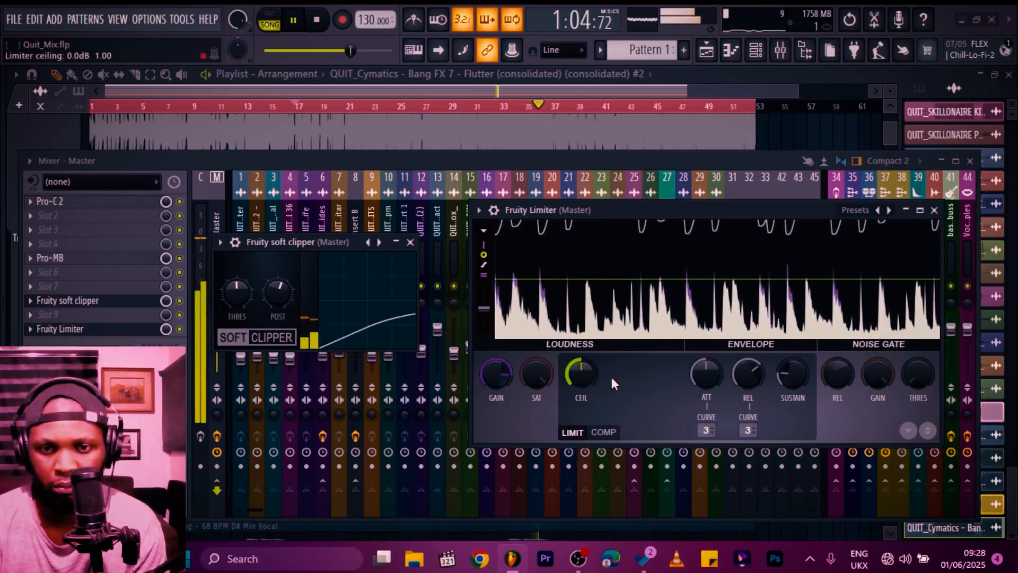
scroll(707, 382, down, 3)
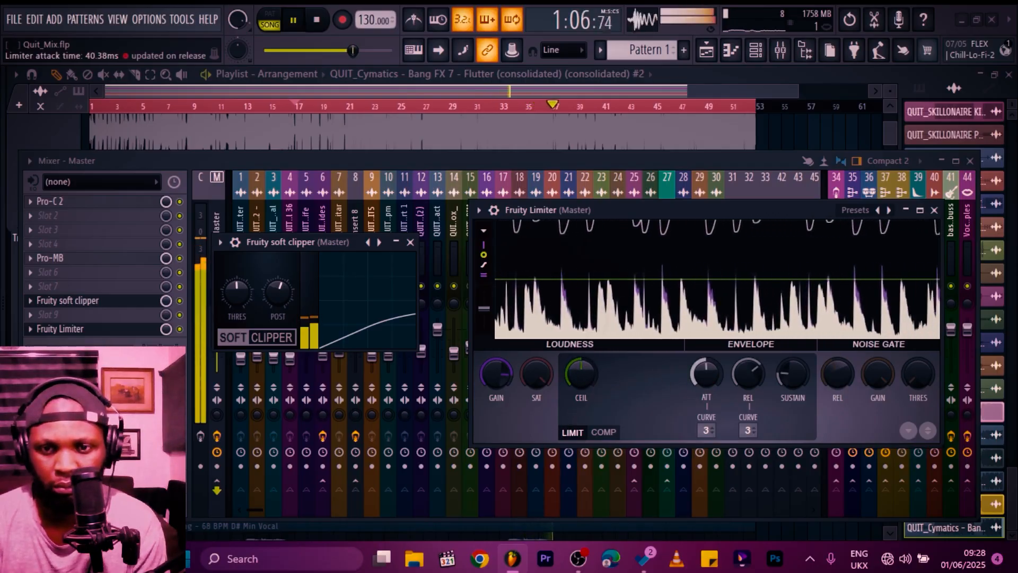
scroll(708, 378, up, 3)
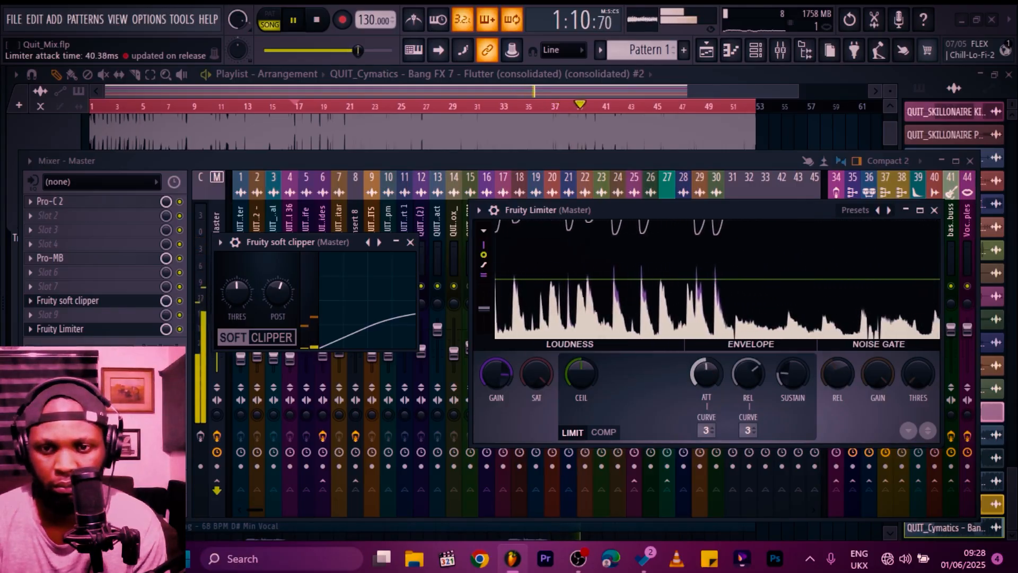
drag(747, 374, 749, 367)
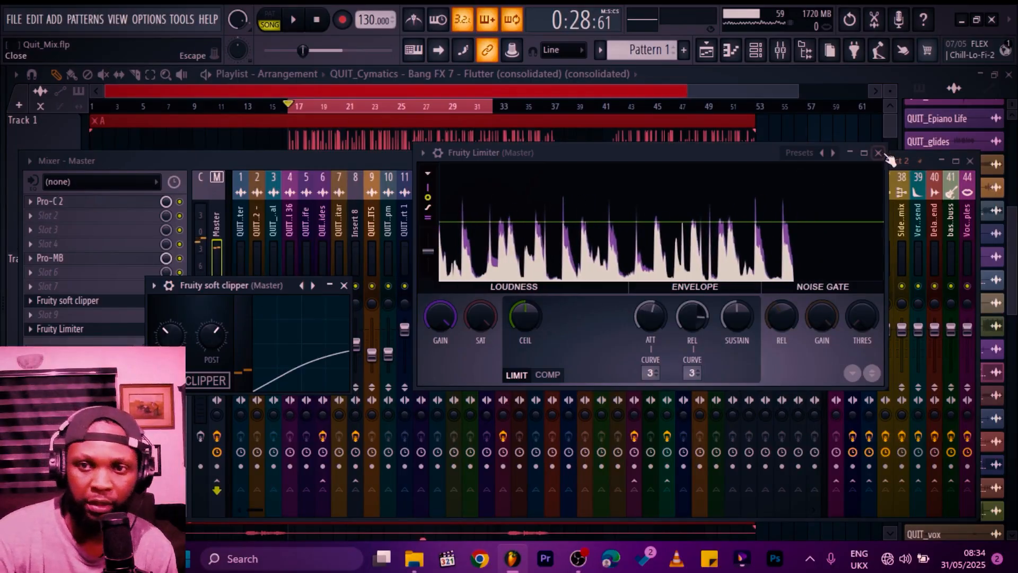
click(881, 153)
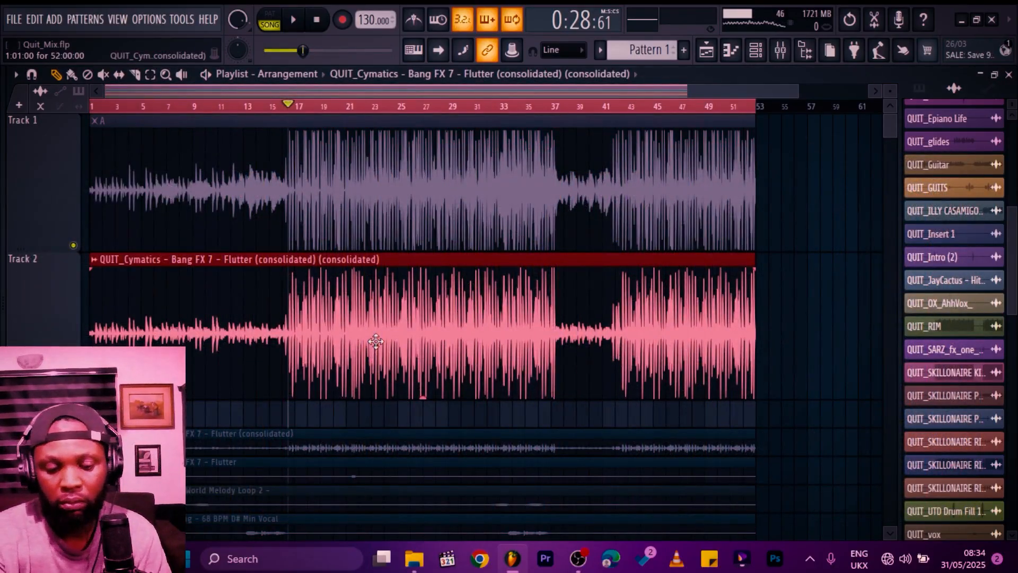
Step: Render the mix into the playlist as a 24-bit stereo WAV and mute the original clip with the mute tool
key(ctrl+r)
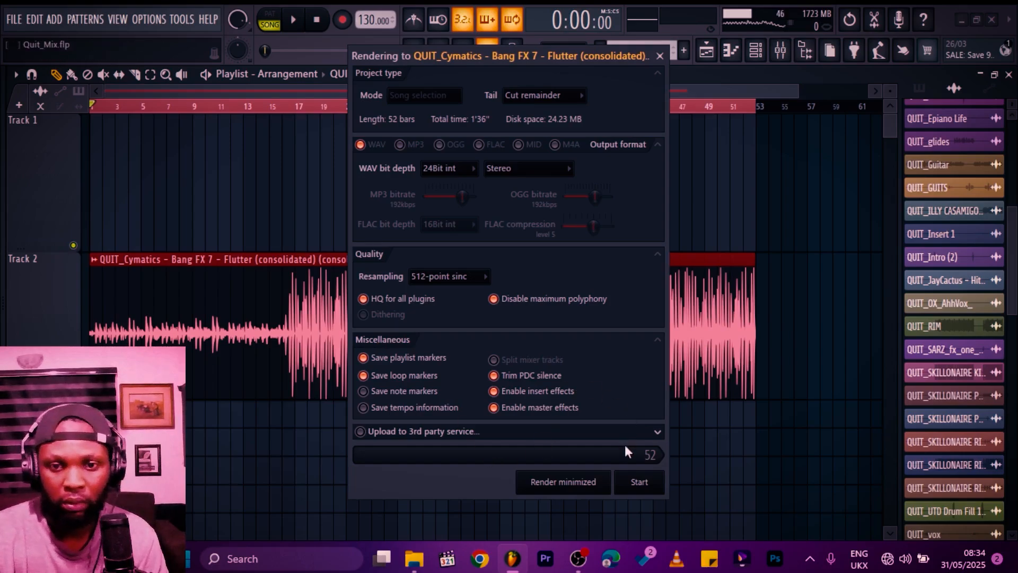
click(640, 482)
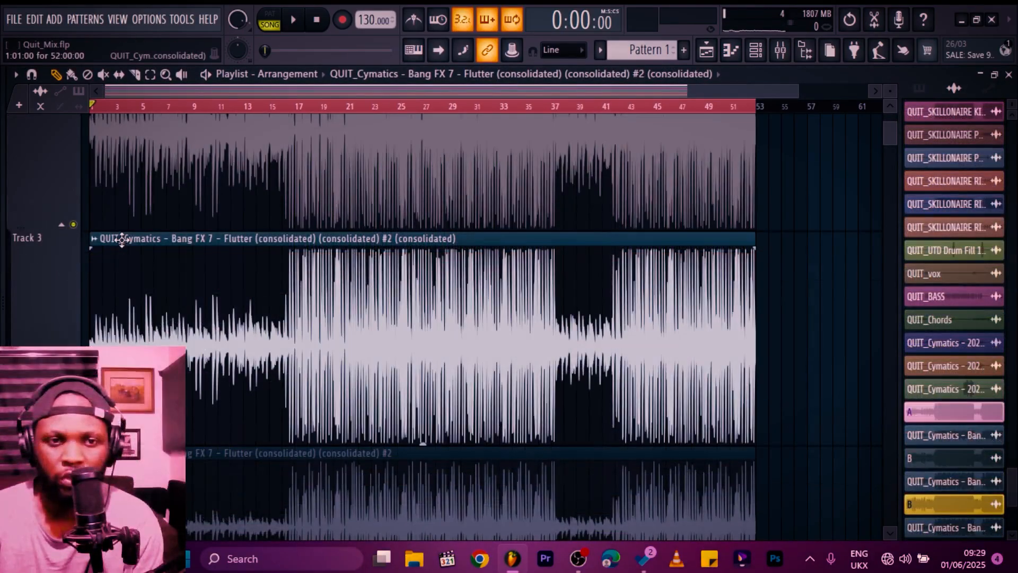
scroll(150, 300, up, 2)
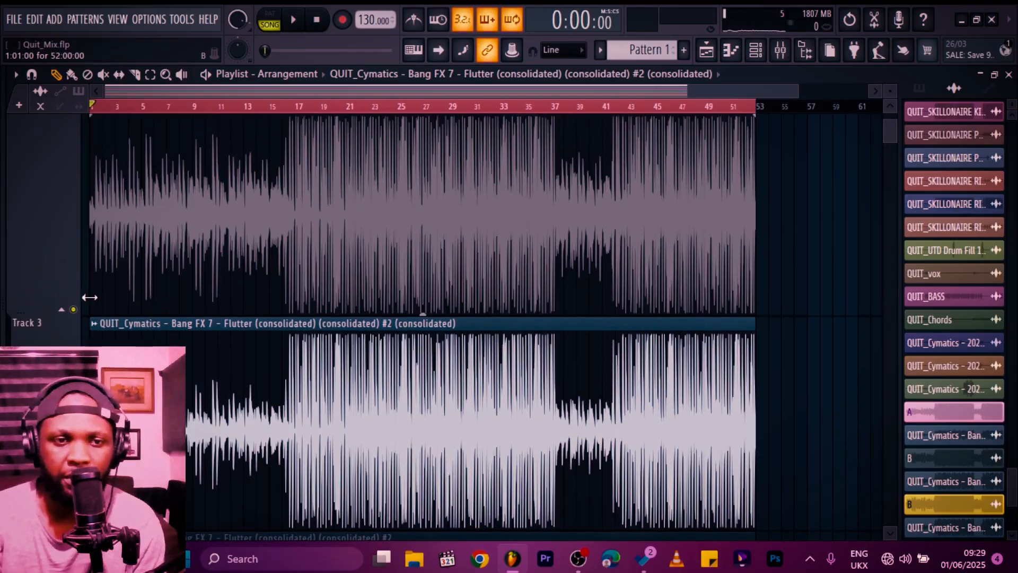
key(t)
scroll(221, 329, down, 2)
click(220, 330)
key(space)
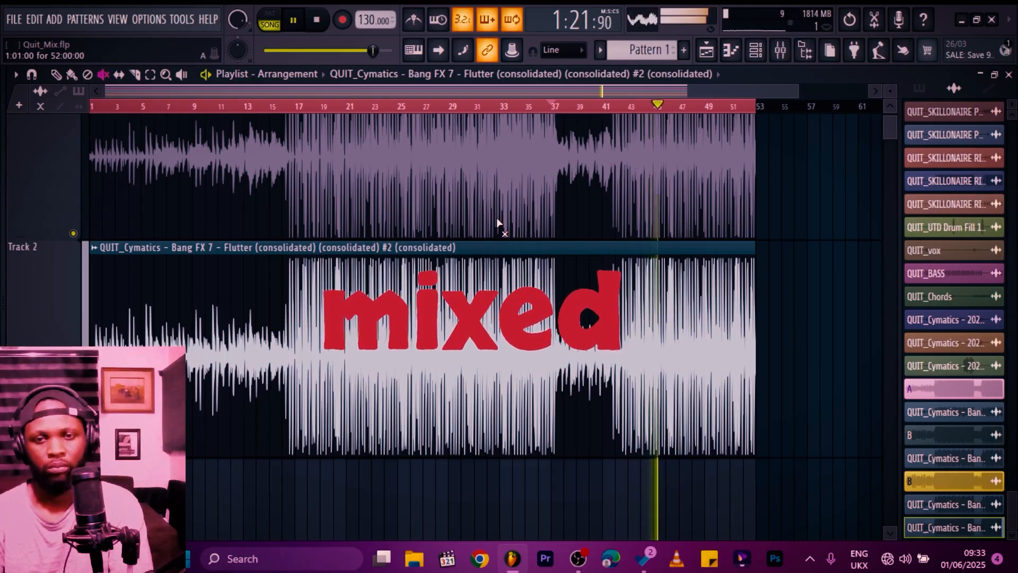
Step: Compare the mixed and unmixed clips by toggling their mute during playback
click(539, 278)
click(569, 180)
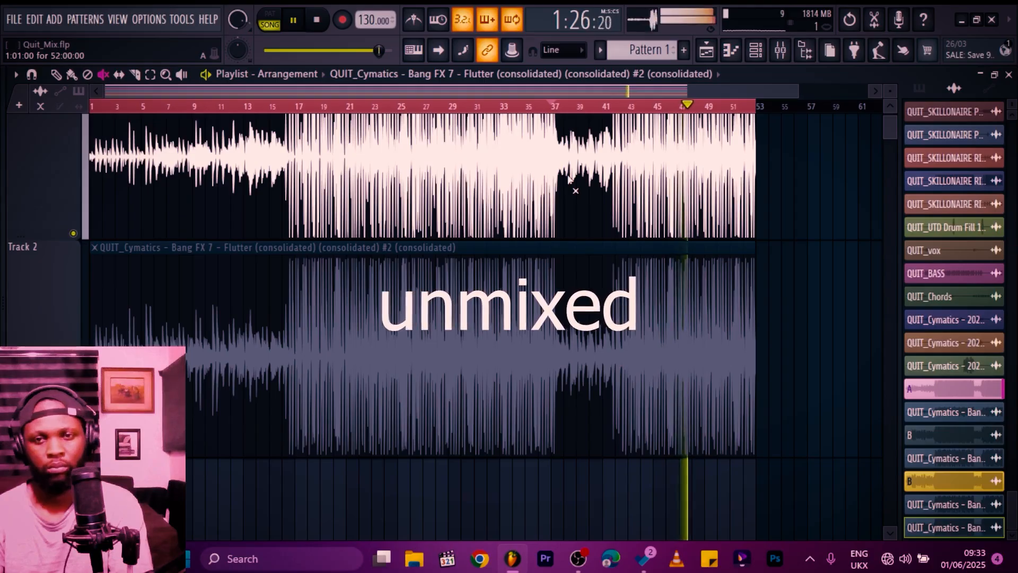
click(569, 179)
click(623, 362)
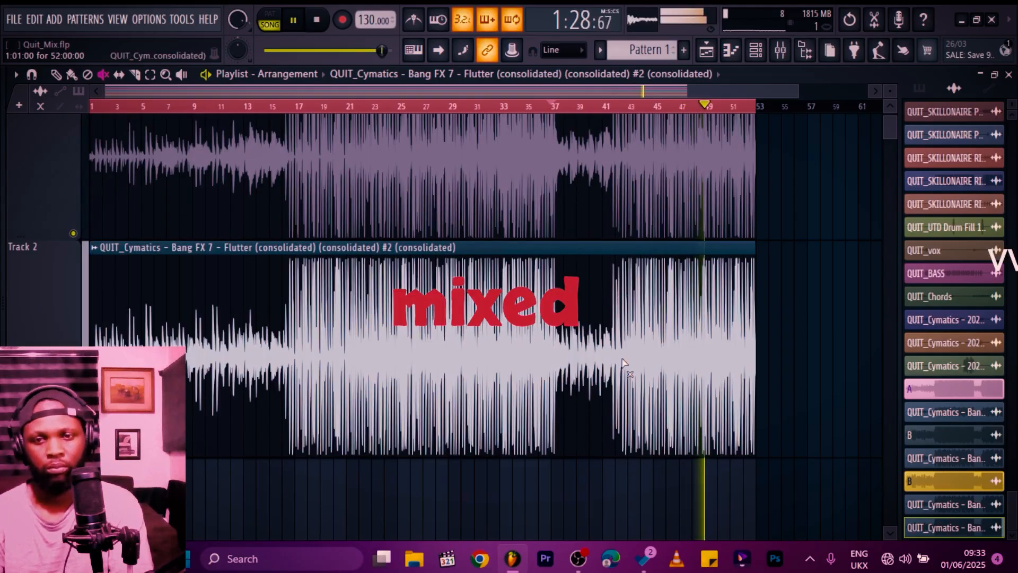